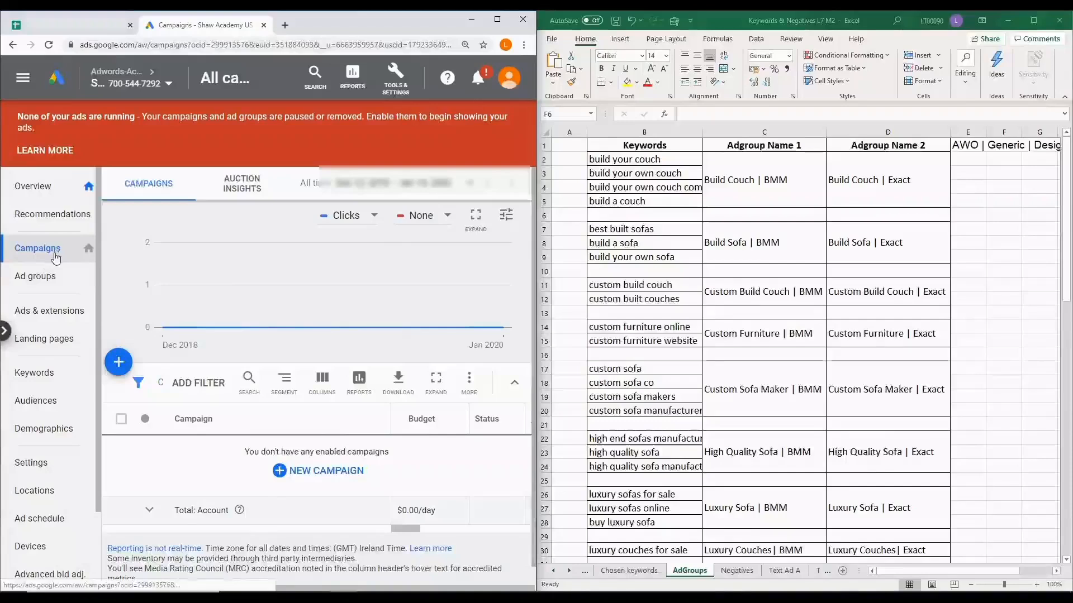
Start a new campaign without a goal's guidance and choose Search as the campaign type
{"action": "left_click", "coordinate": [326, 475]}
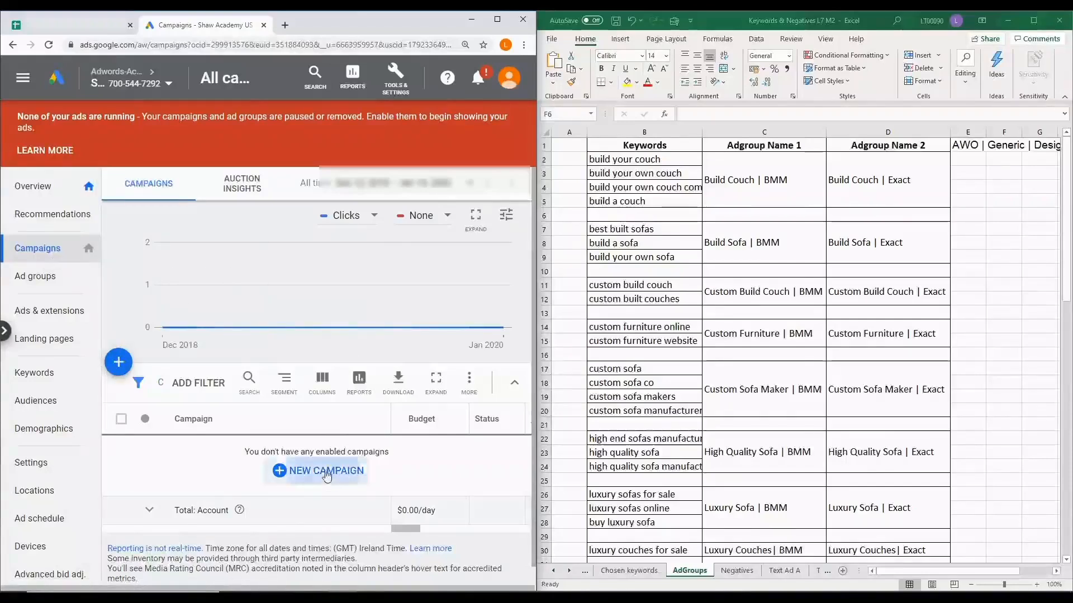
{"action": "left_click", "coordinate": [345, 518]}
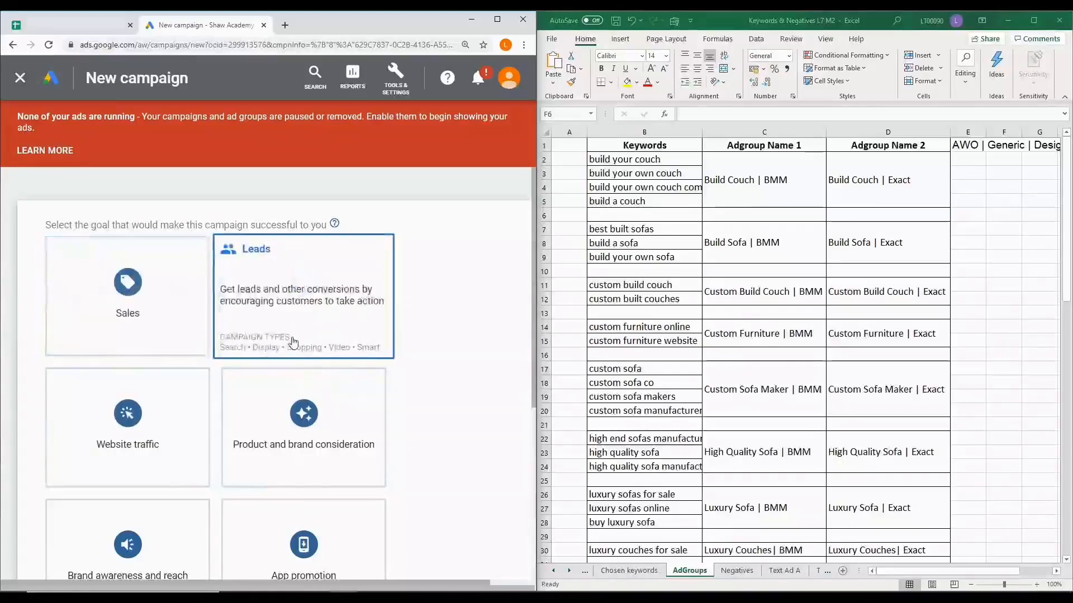
{"action": "scroll", "coordinate": [294, 342], "scroll_direction": "down", "scroll_amount": 4}
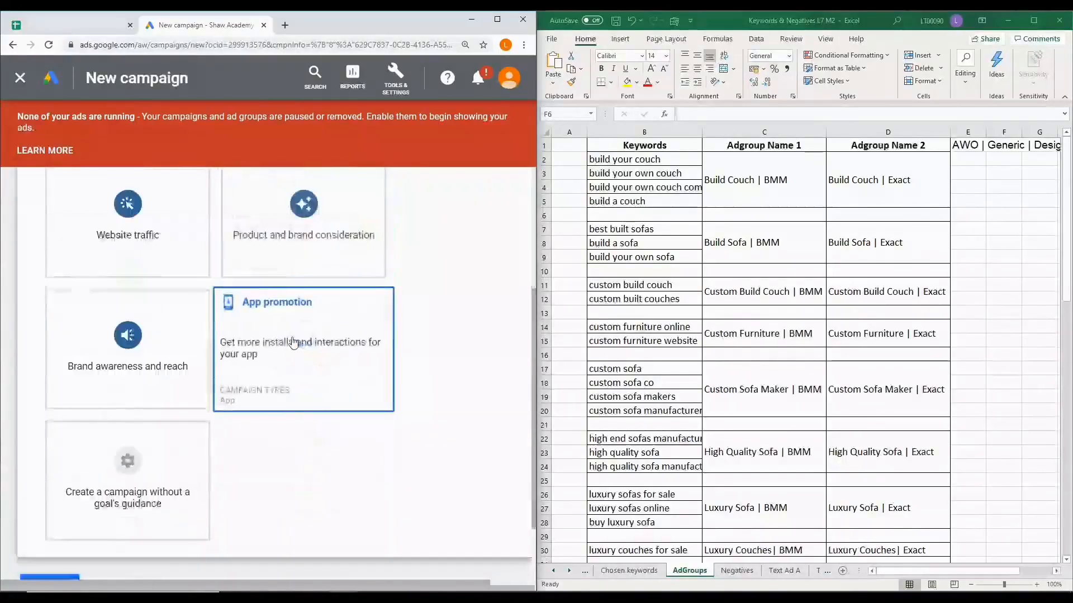
{"action": "left_click", "coordinate": [147, 484]}
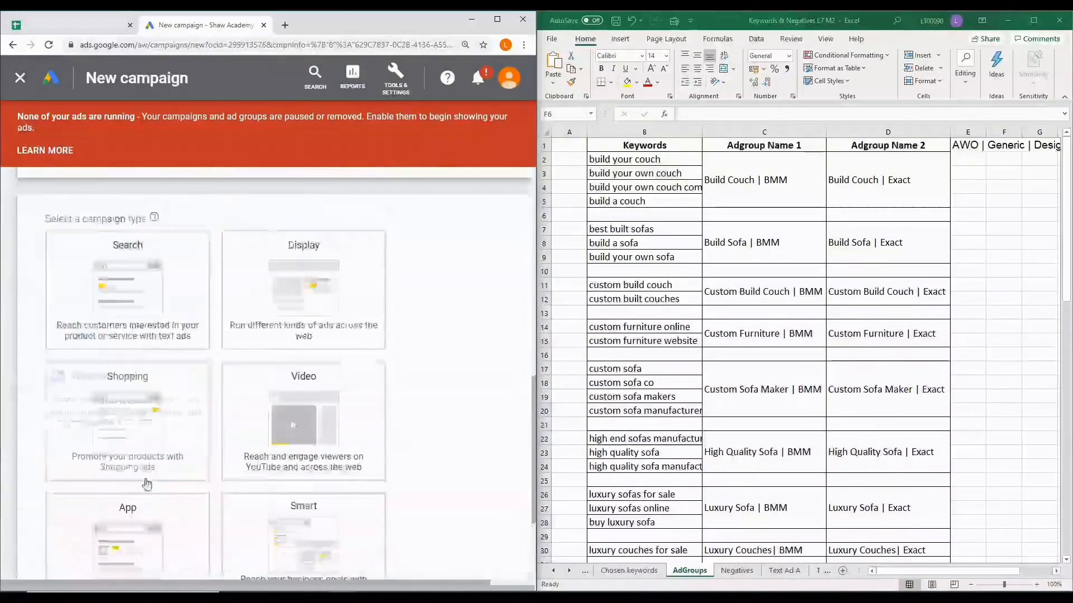
{"action": "scroll", "coordinate": [147, 484], "scroll_direction": "down", "scroll_amount": 2}
{"action": "scroll", "coordinate": [154, 441], "scroll_direction": "up", "scroll_amount": 1}
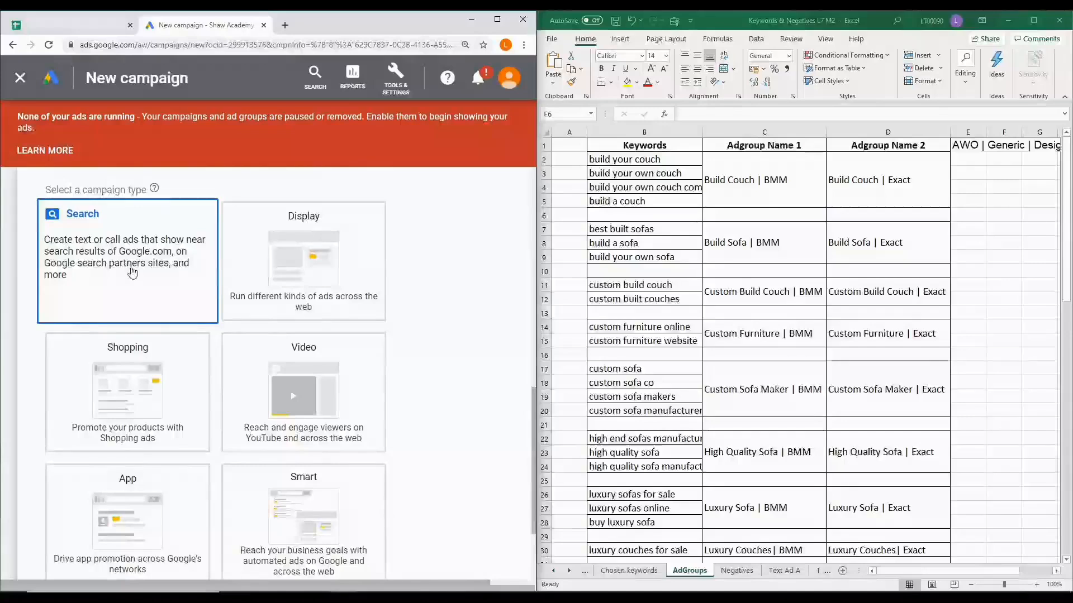
Choose website visits as the desired result, enter customcomfort.com as the business website, and continue to the campaign settings
{"action": "scroll", "coordinate": [133, 272], "scroll_direction": "down", "scroll_amount": 3}
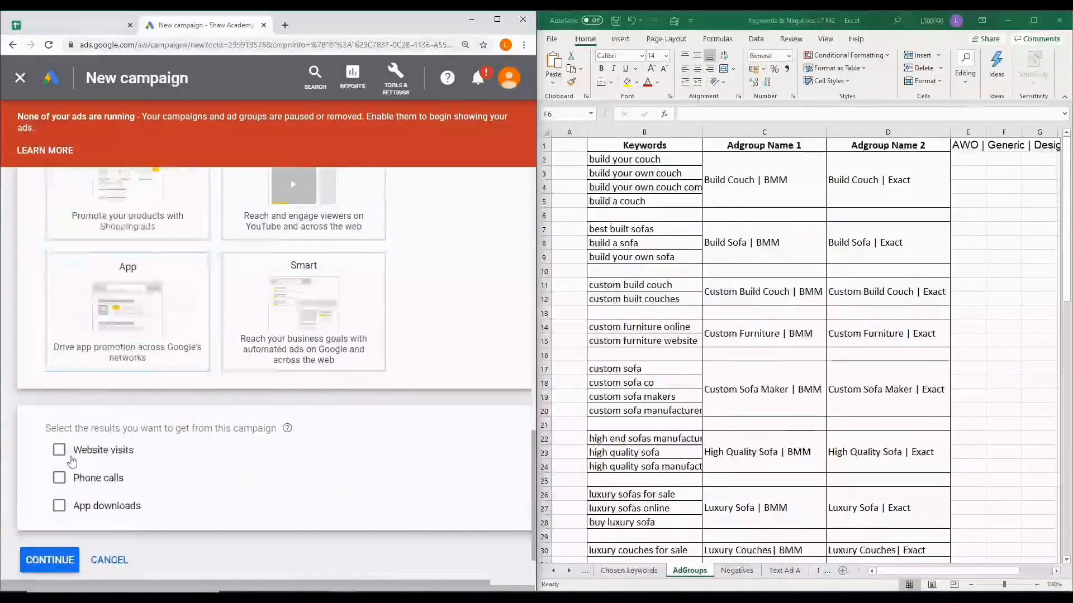
{"action": "left_click", "coordinate": [61, 456]}
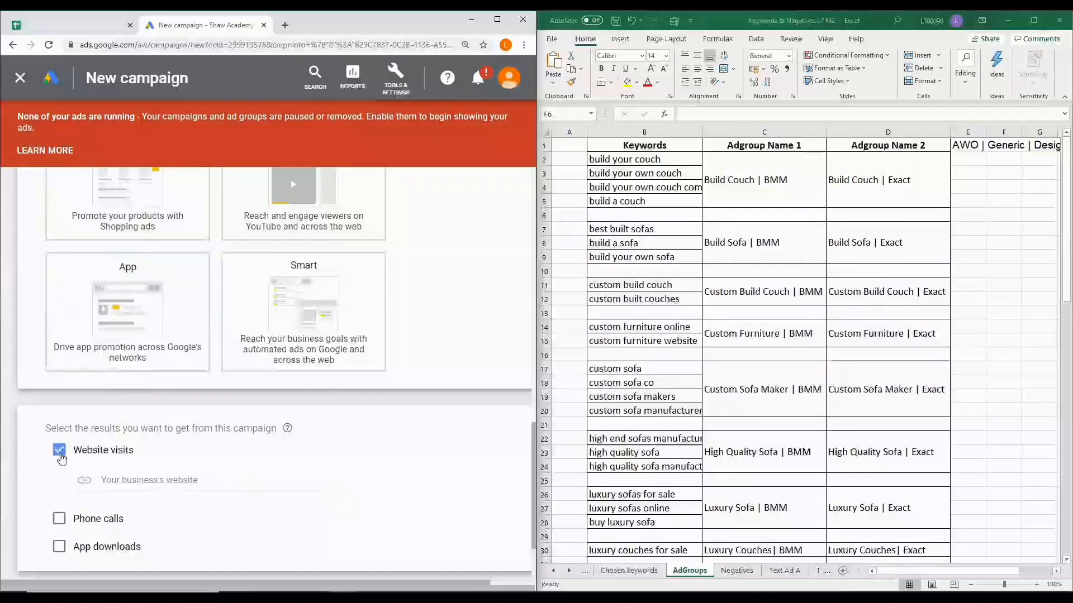
{"action": "scroll", "coordinate": [61, 458], "scroll_direction": "down", "scroll_amount": 2}
{"action": "left_click", "coordinate": [164, 411]}
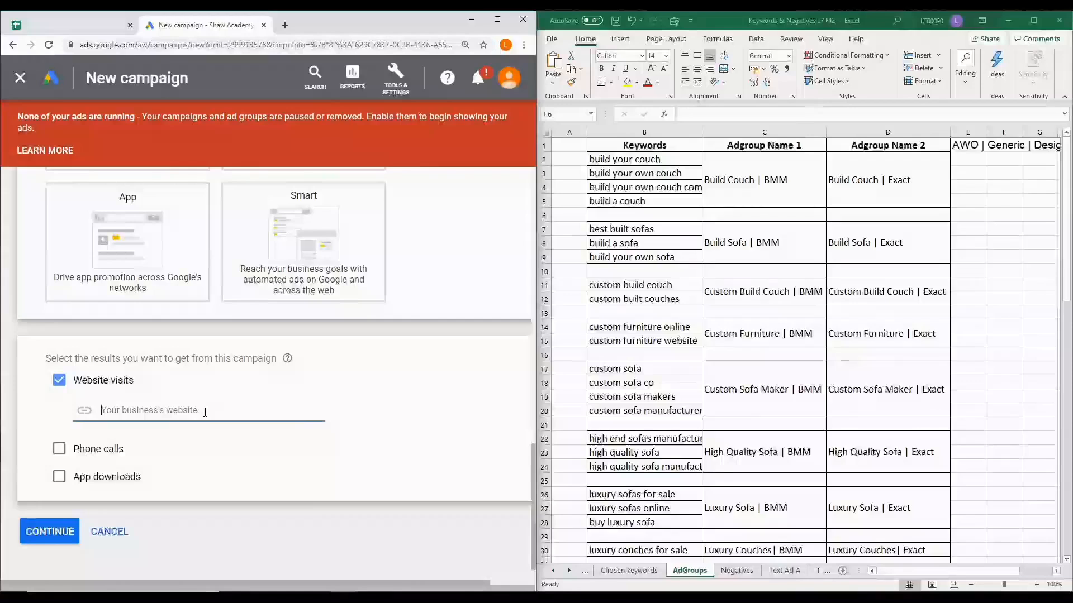
{"action": "type", "text": "c"}
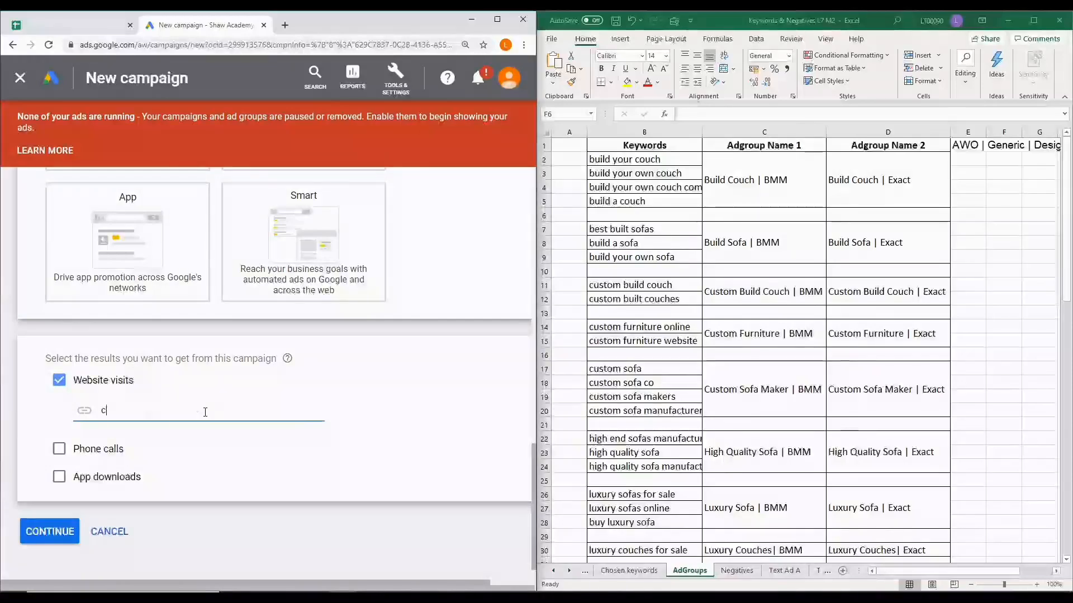
{"action": "type", "text": "ustomcomfort.c"}
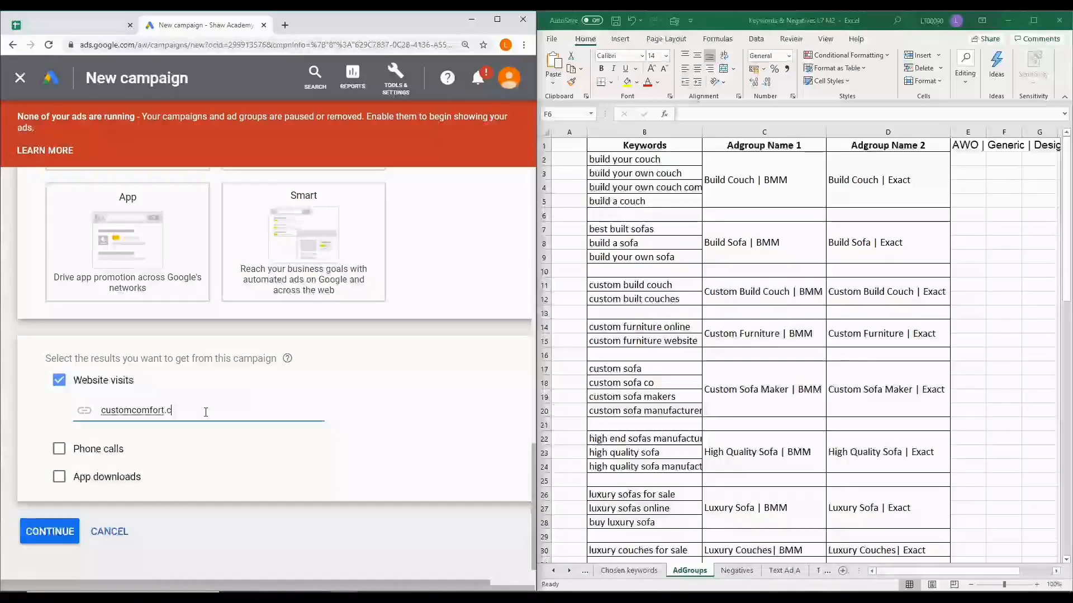
{"action": "type", "text": "om"}
{"action": "left_click", "coordinate": [63, 534]}
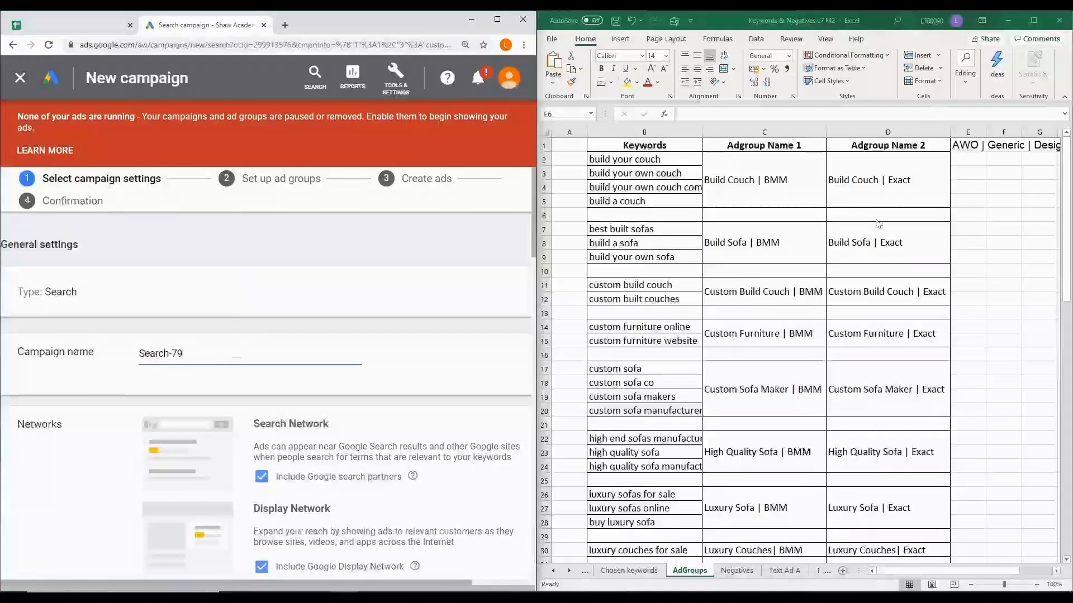
Replace the default campaign name with "AWO | Generic | Design Sofa & Swatch" copied from cell E1 of the Excel workbook
{"action": "left_click", "coordinate": [967, 146]}
{"action": "key", "text": "ctrl+c"}
{"action": "left_click", "coordinate": [203, 355]}
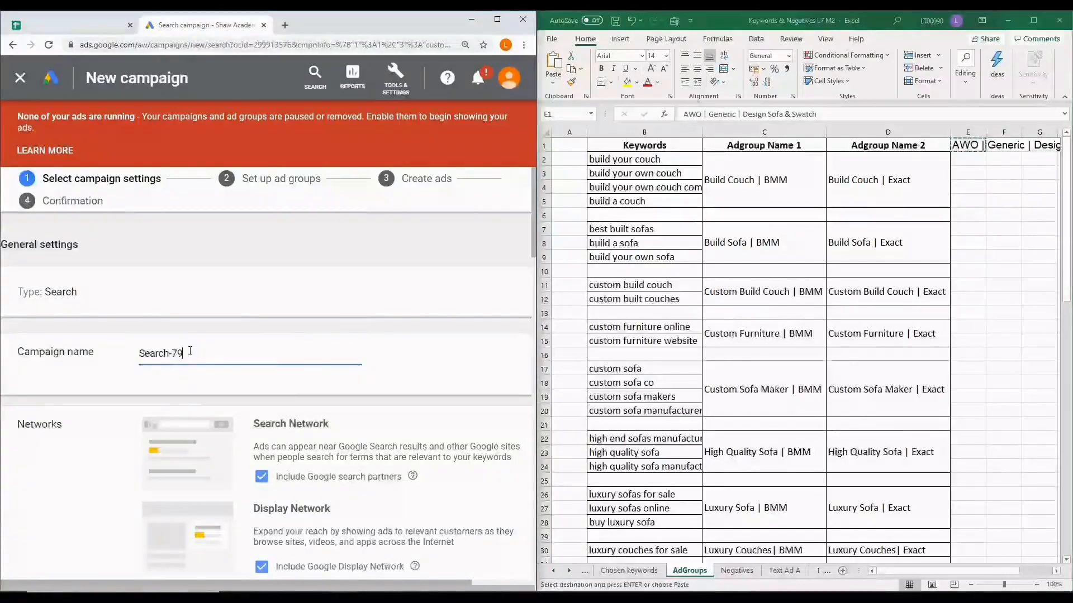
{"action": "left_click_drag", "start_coordinate": [184, 354], "coordinate": [131, 354]}
{"action": "key", "text": "ctrl+v"}
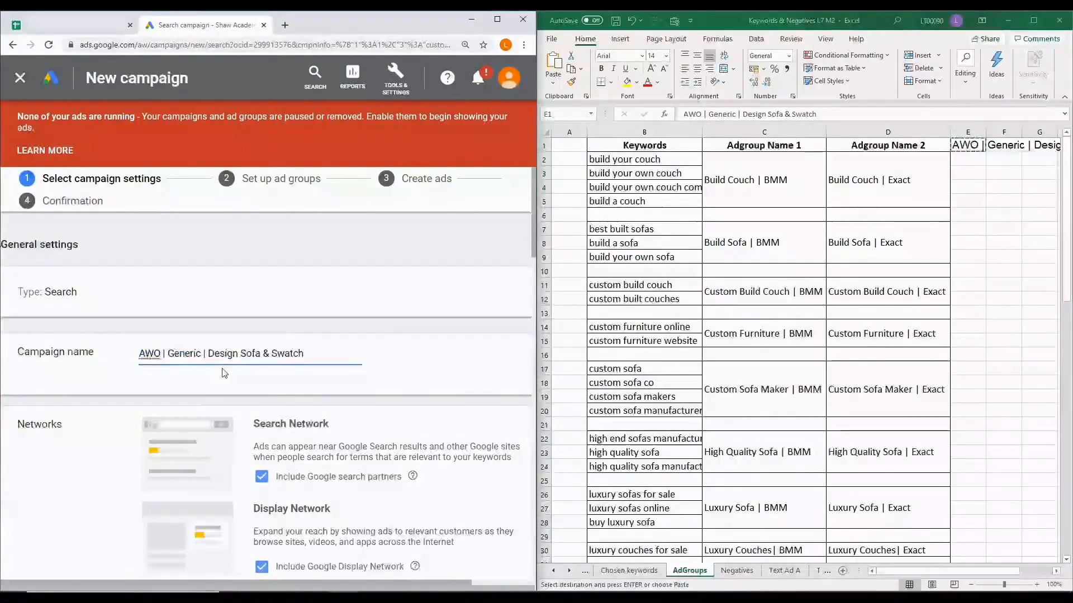
Set the United States as the targeted location and limit targeting to people in or regularly in the targeted locations
{"action": "scroll", "coordinate": [250, 354], "scroll_direction": "down", "scroll_amount": 3}
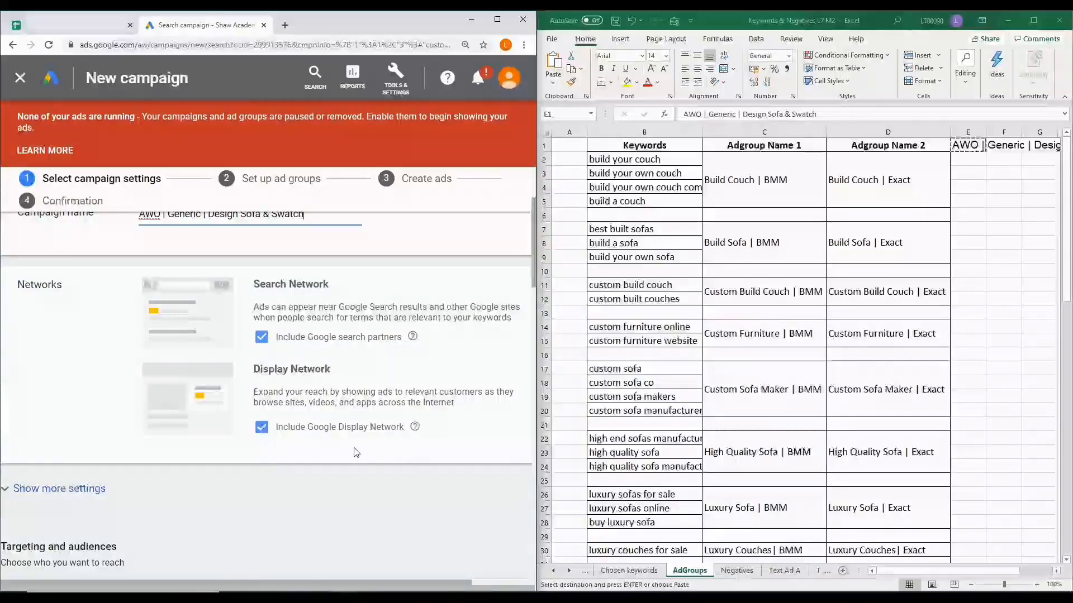
{"action": "scroll", "coordinate": [356, 452], "scroll_direction": "down", "scroll_amount": 1}
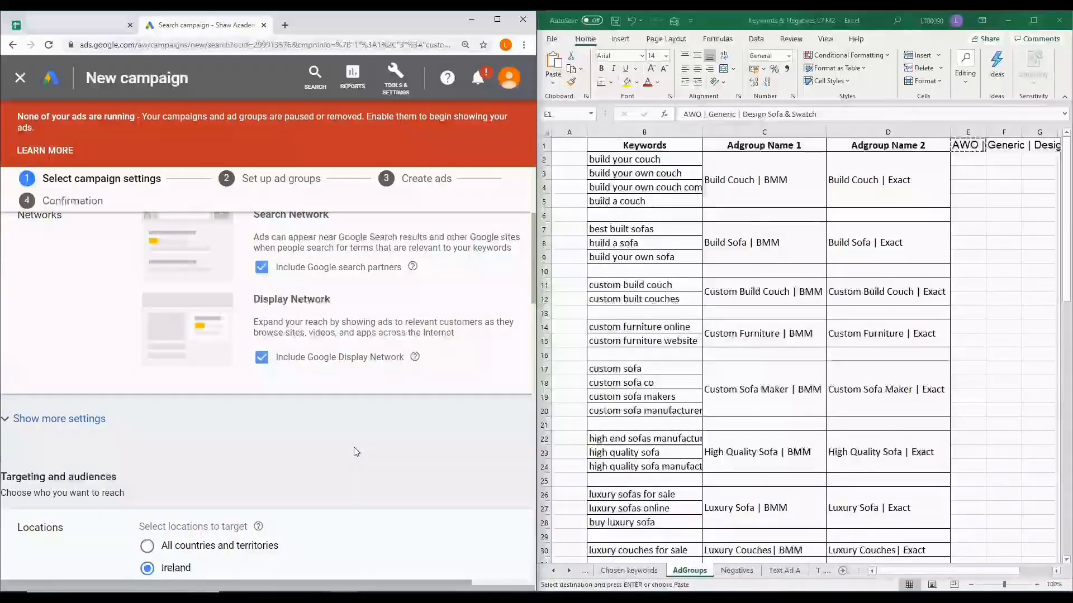
{"action": "scroll", "coordinate": [356, 451], "scroll_direction": "down", "scroll_amount": 4}
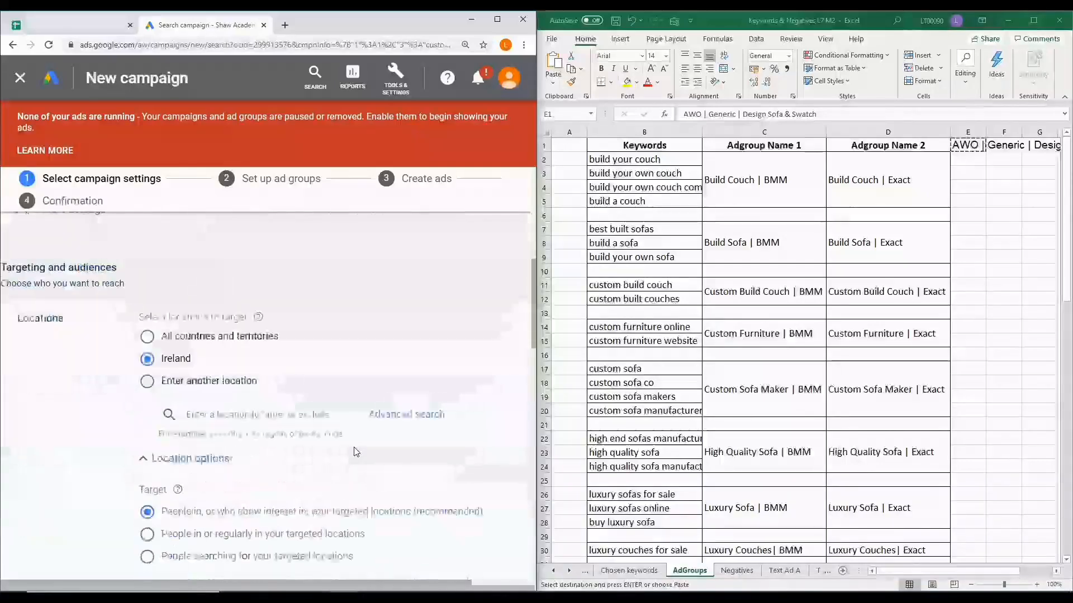
{"action": "scroll", "coordinate": [356, 451], "scroll_direction": "down", "scroll_amount": 1}
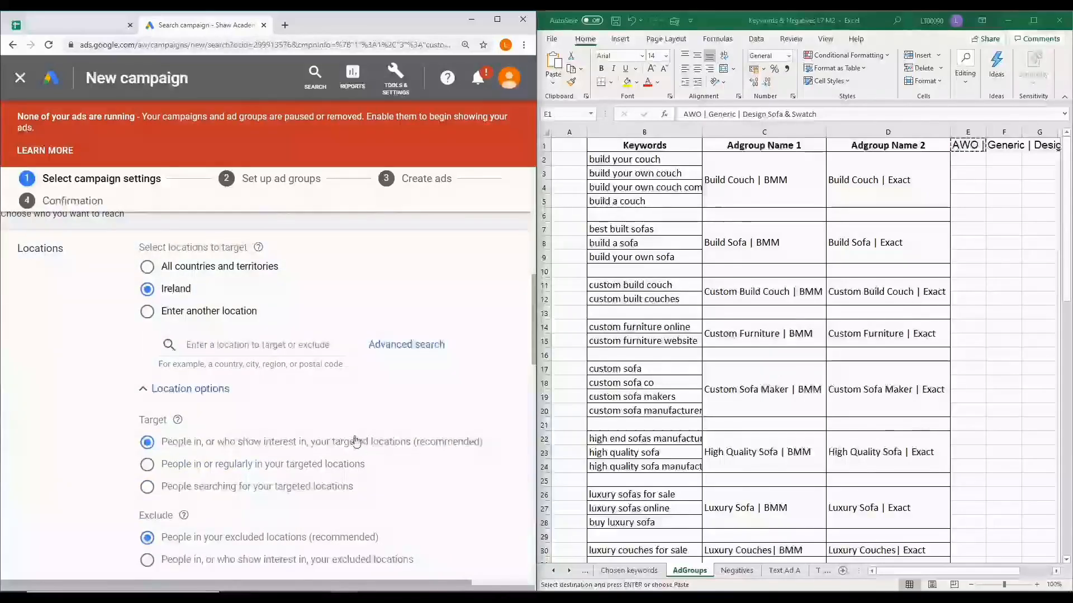
{"action": "left_click", "coordinate": [147, 311]}
{"action": "left_click", "coordinate": [198, 345]}
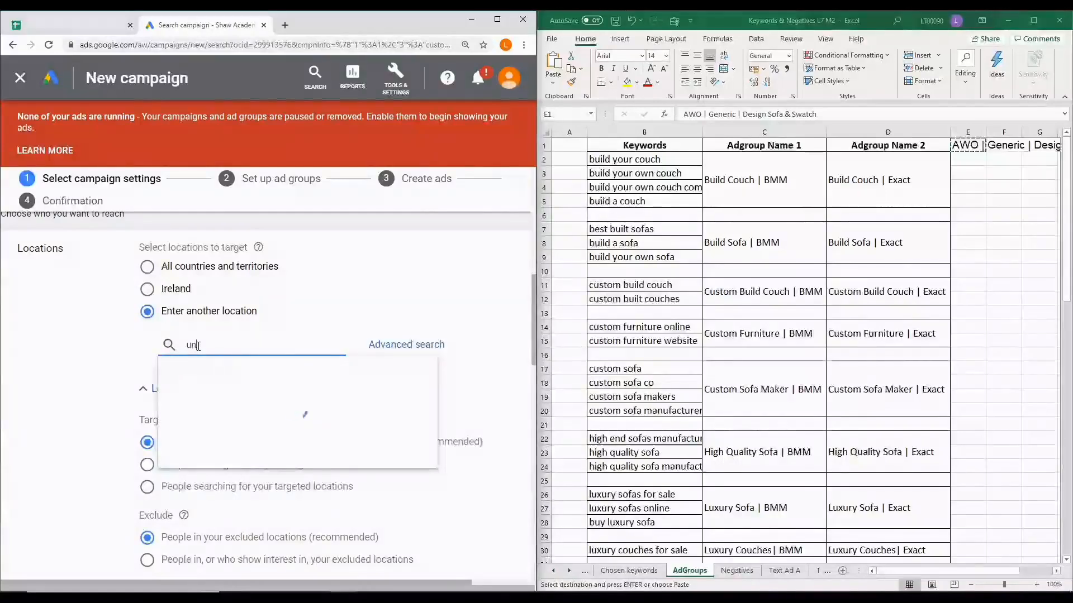
{"action": "type", "text": "ited"}
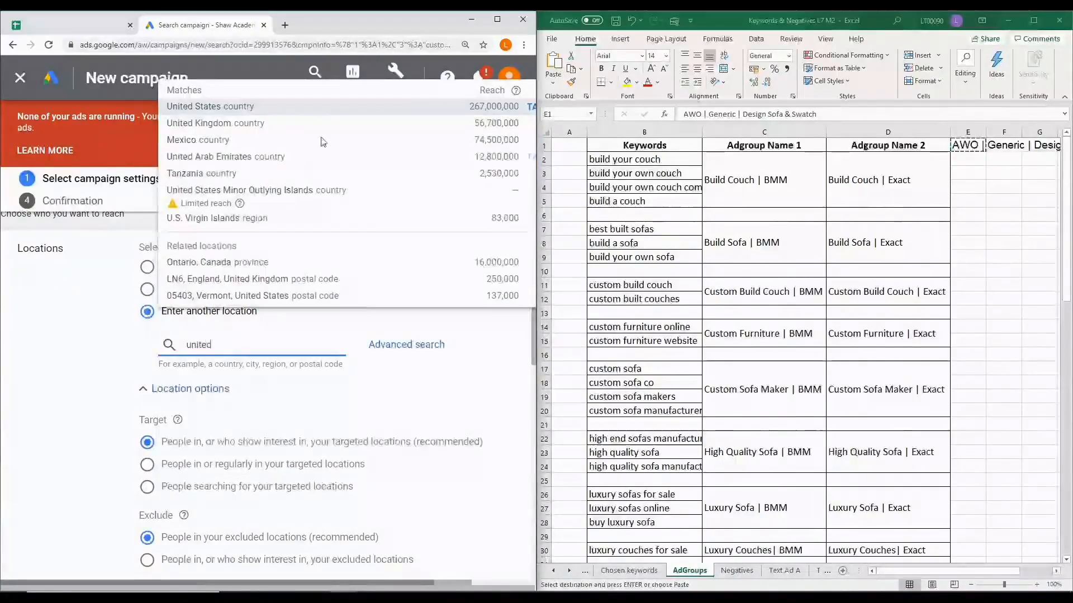
{"action": "left_click", "coordinate": [211, 106]}
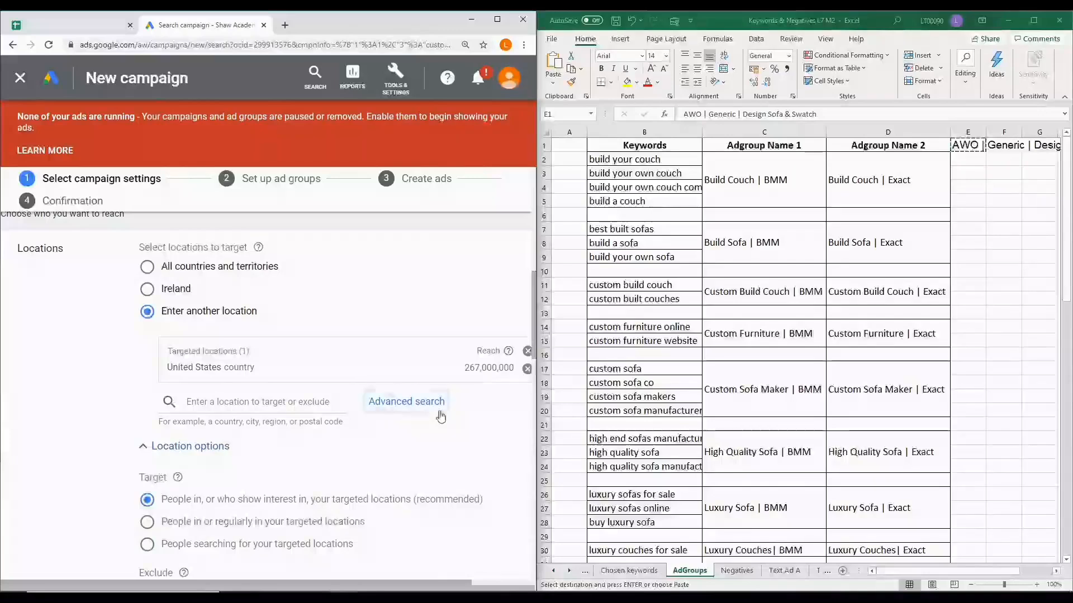
{"action": "scroll", "coordinate": [148, 313], "scroll_direction": "down", "scroll_amount": 3}
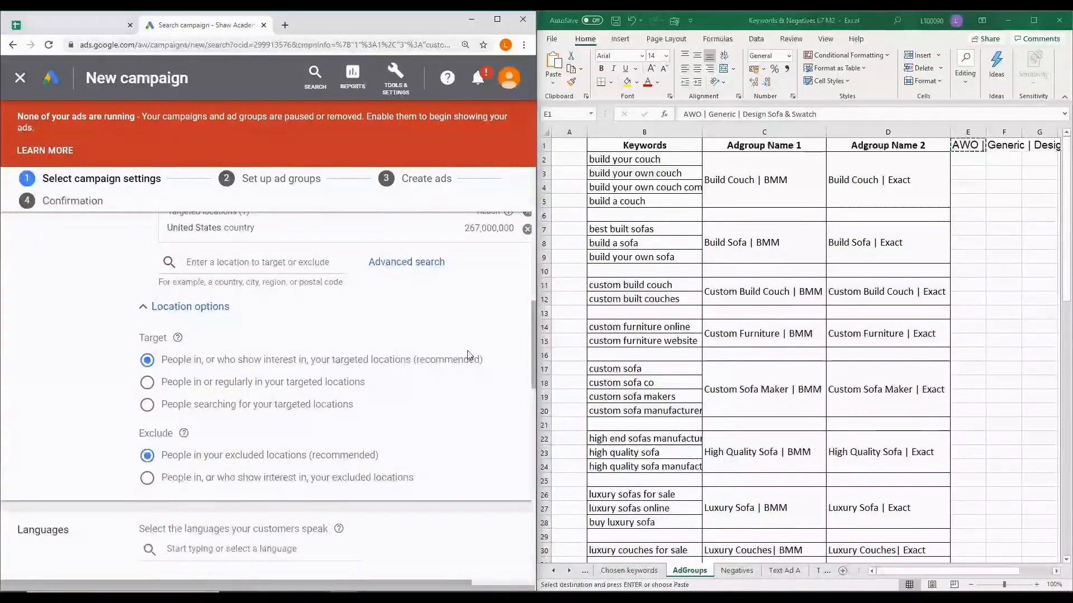
{"action": "left_click", "coordinate": [147, 383]}
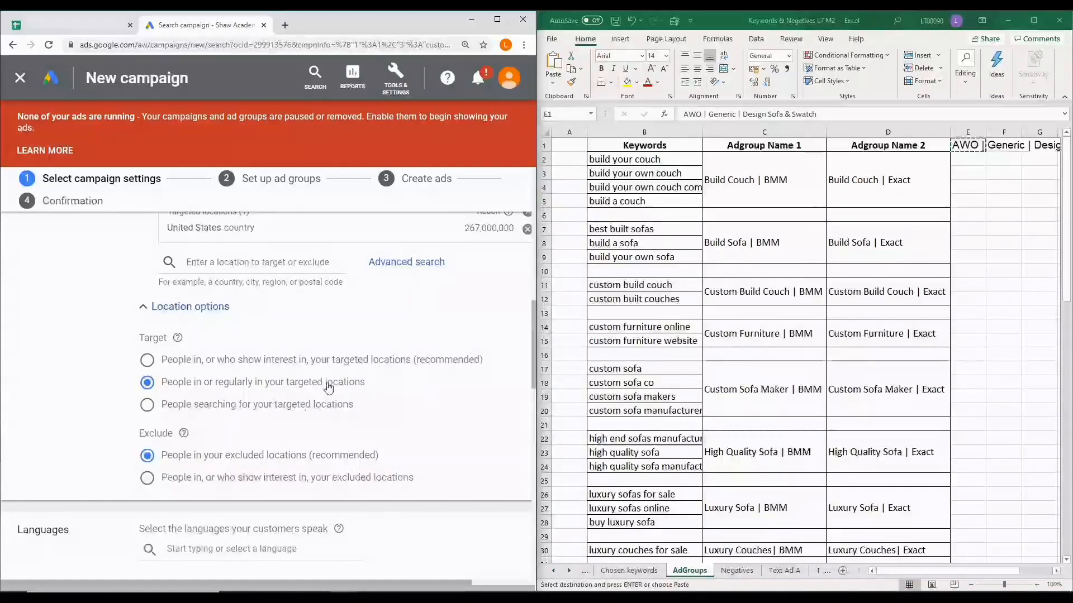
Switch to Excel, calculate the daily budget in cell G10 with =8000/30.4, and format the result to two decimal places
{"action": "scroll", "coordinate": [328, 387], "scroll_direction": "down", "scroll_amount": 1}
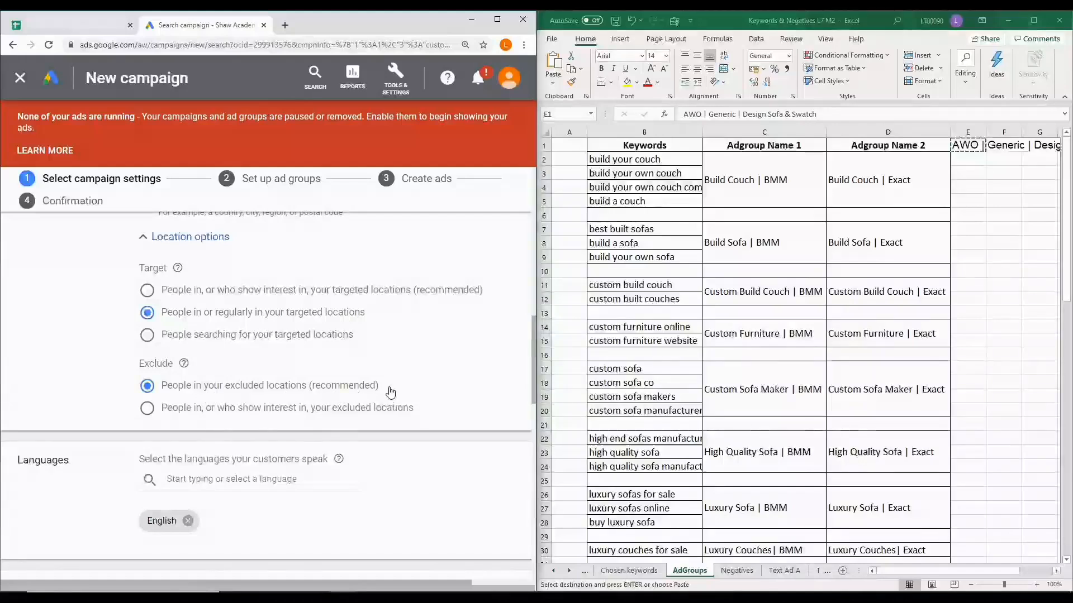
{"action": "scroll", "coordinate": [268, 475], "scroll_direction": "down", "scroll_amount": 2}
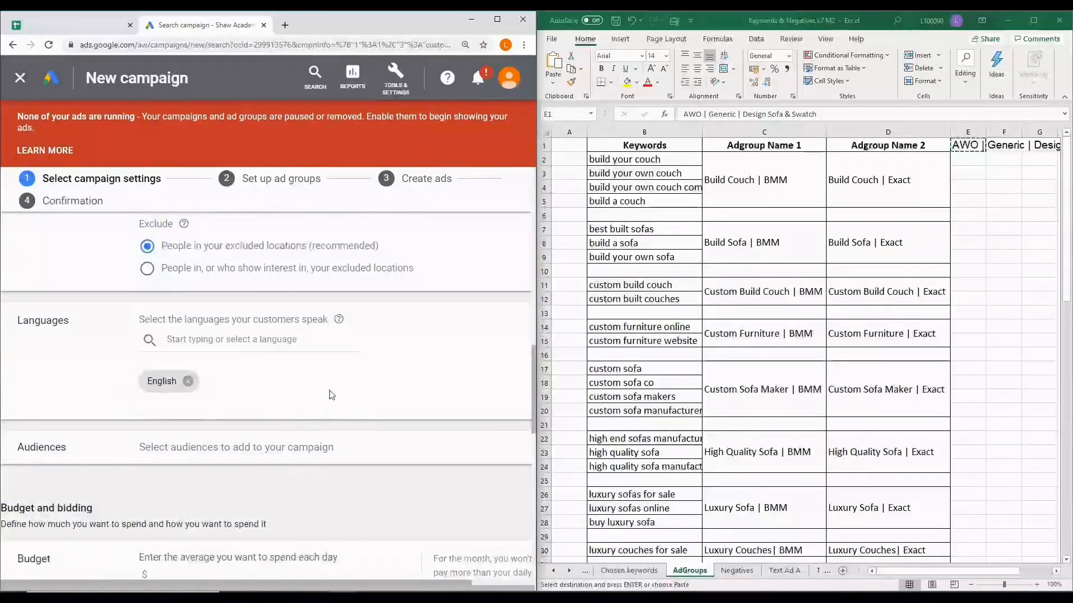
{"action": "scroll", "coordinate": [331, 395], "scroll_direction": "down", "scroll_amount": 1}
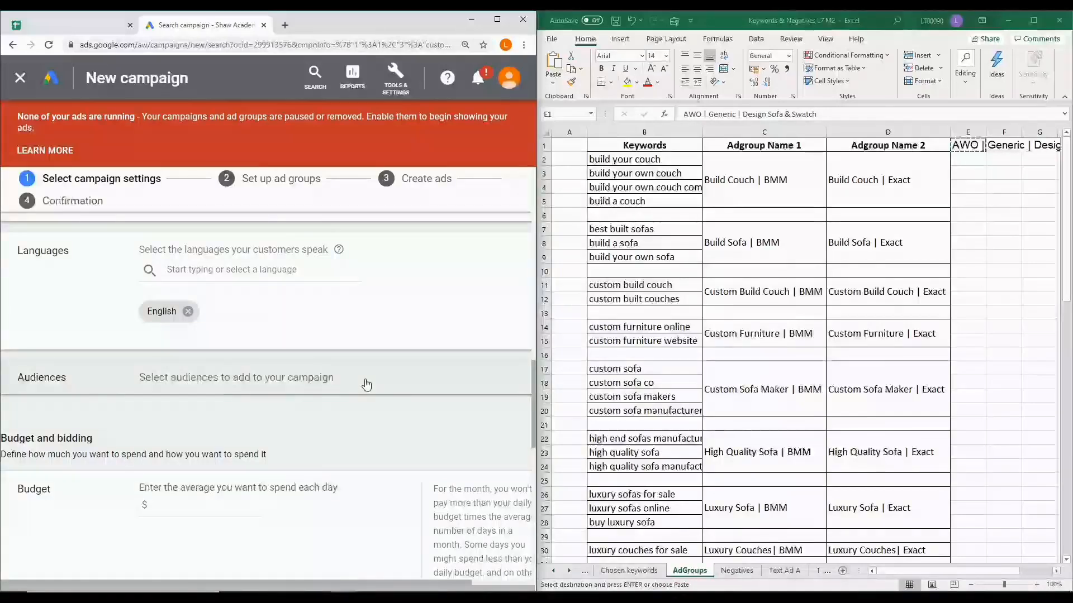
{"action": "scroll", "coordinate": [366, 384], "scroll_direction": "down", "scroll_amount": 2}
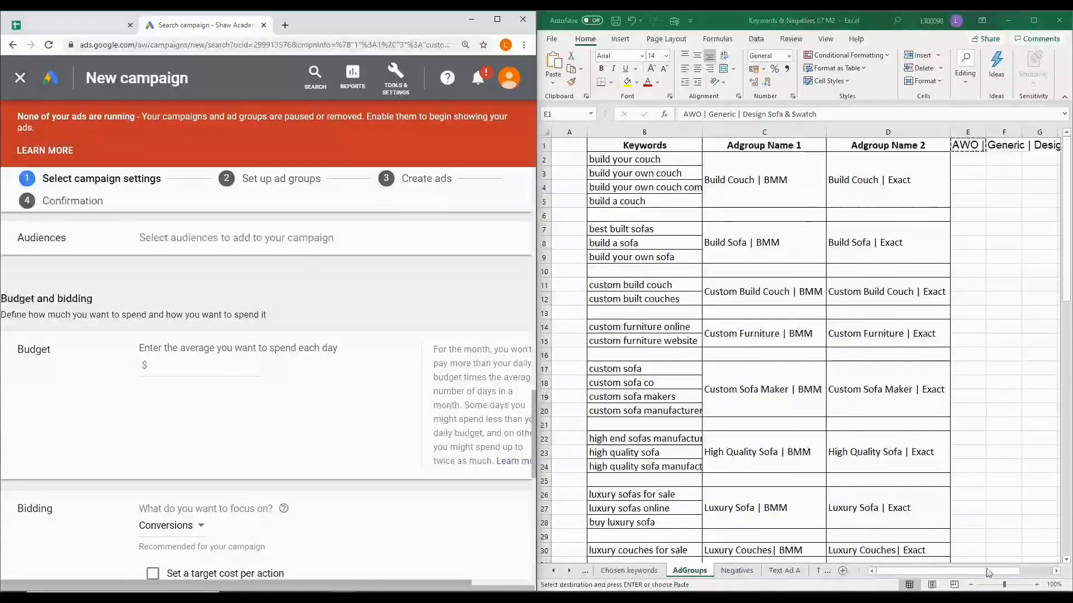
{"action": "left_click_drag", "start_coordinate": [1012, 573], "coordinate": [1047, 572]}
{"action": "left_click", "coordinate": [888, 269]}
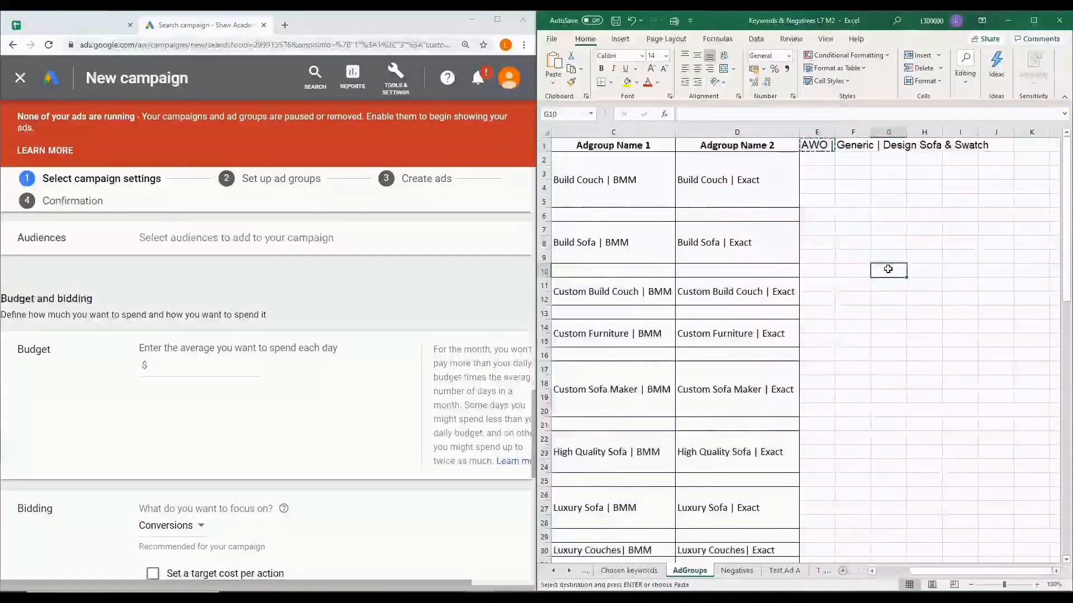
{"action": "type", "text": "=8000"}
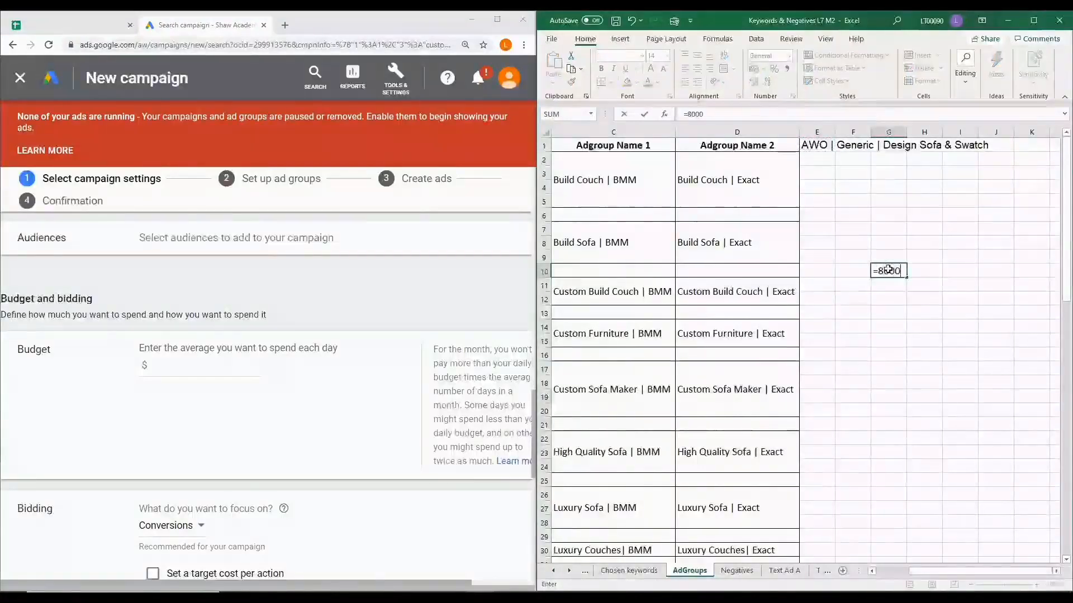
{"action": "type", "text": "/30.4"}
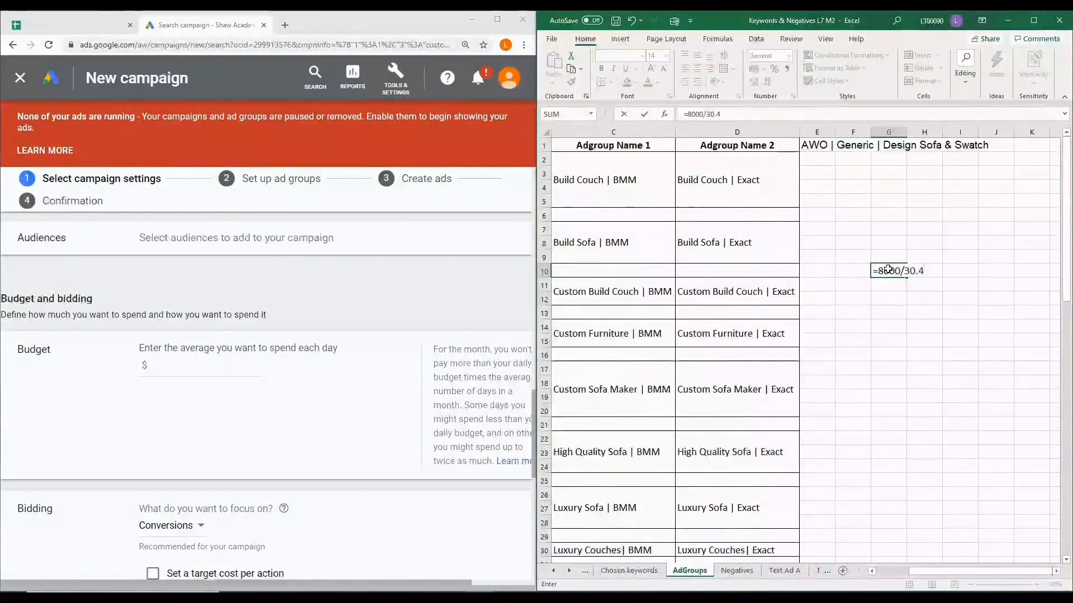
{"action": "key", "text": "Return"}
{"action": "key", "text": "Return"}
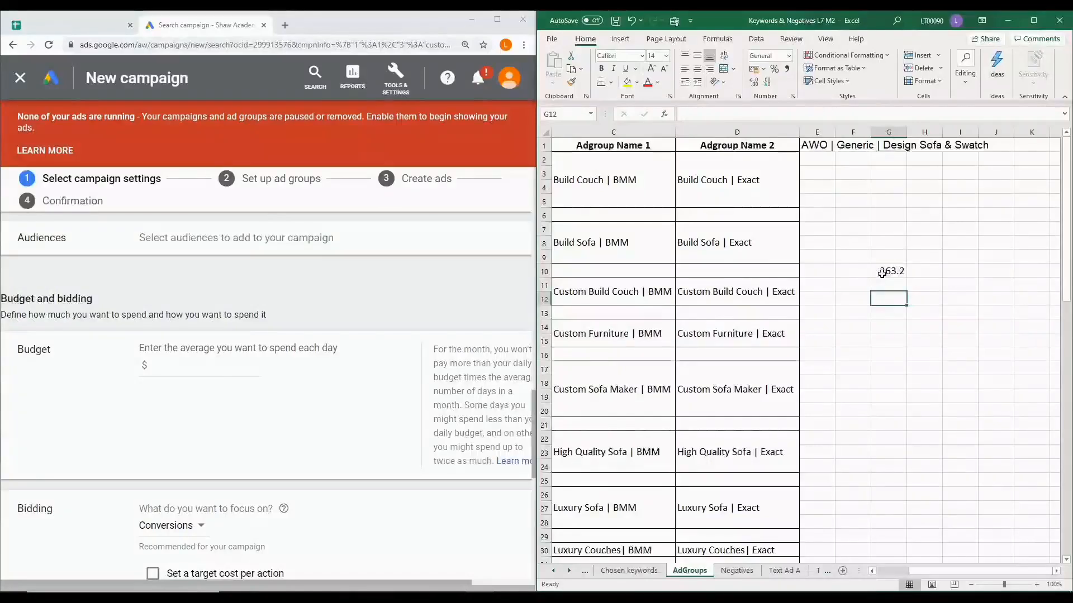
{"action": "left_click", "coordinate": [896, 271]}
{"action": "left_click", "coordinate": [758, 85]}
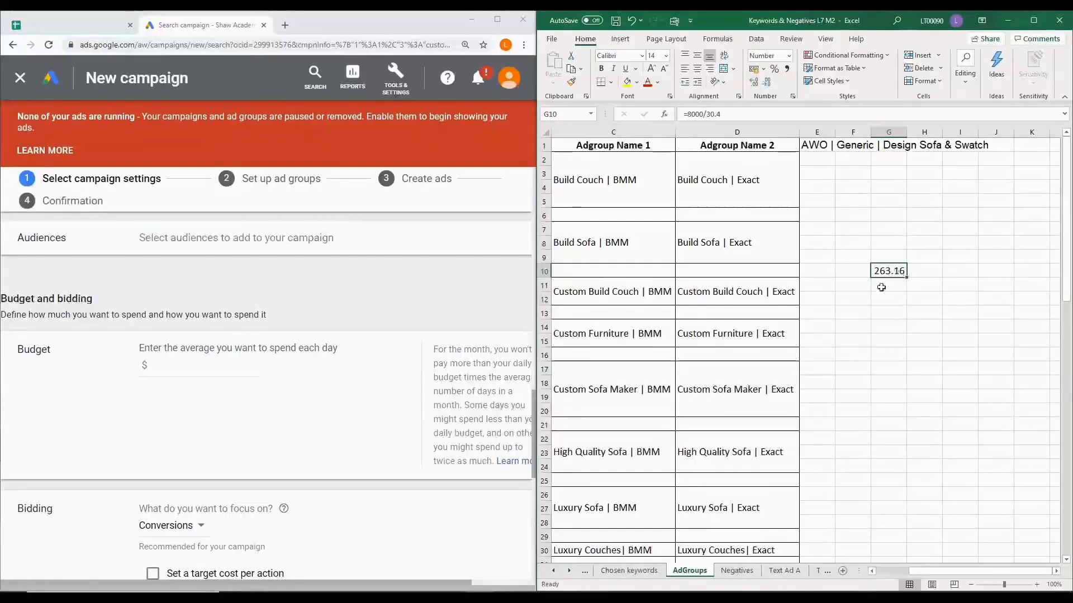
Switch back to Google Ads and set the campaign's average daily budget to $263.16
{"action": "left_click", "coordinate": [166, 367]}
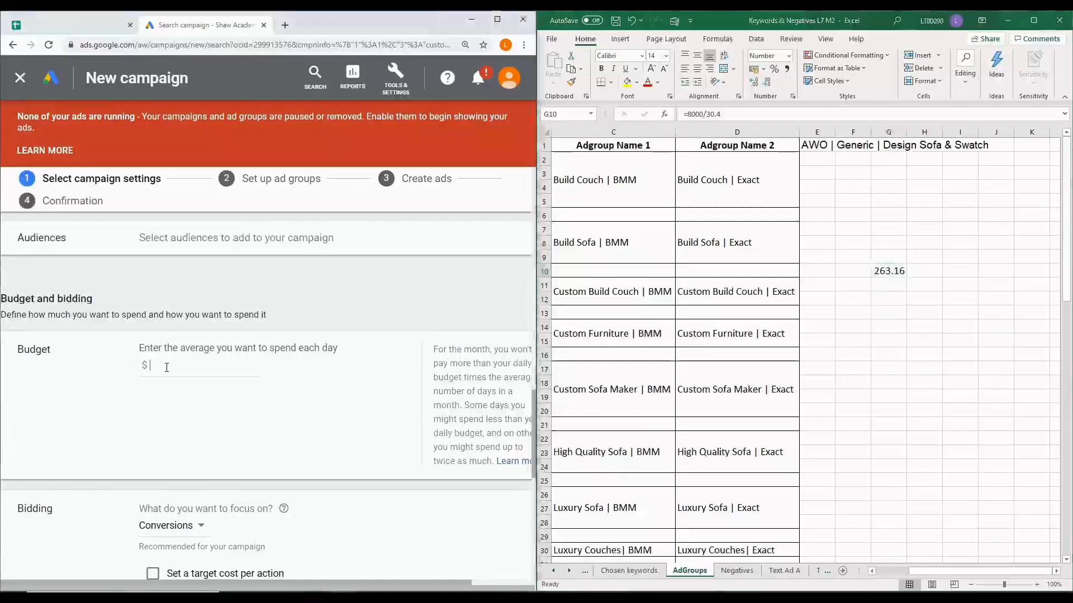
{"action": "type", "text": "263"}
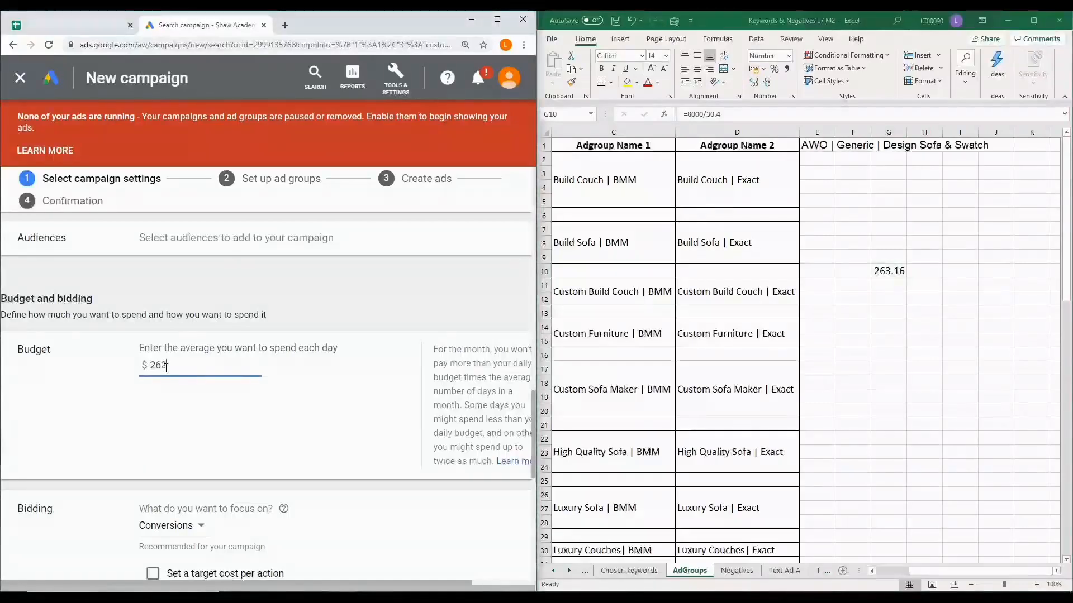
{"action": "type", "text": ".16"}
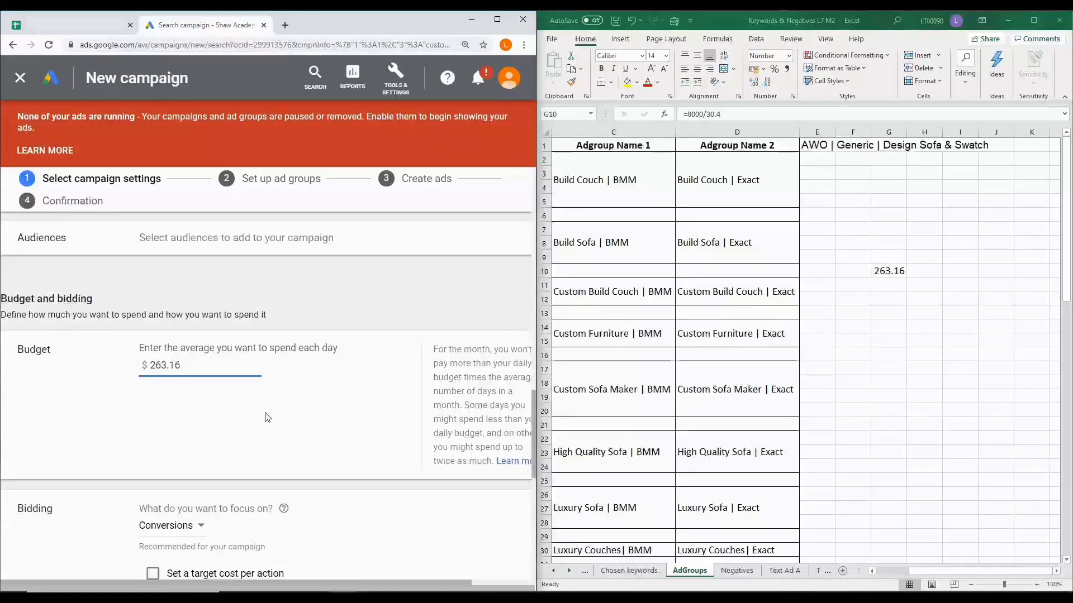
{"action": "left_click", "coordinate": [266, 416]}
{"action": "scroll", "coordinate": [265, 416], "scroll_direction": "down", "scroll_amount": 4}
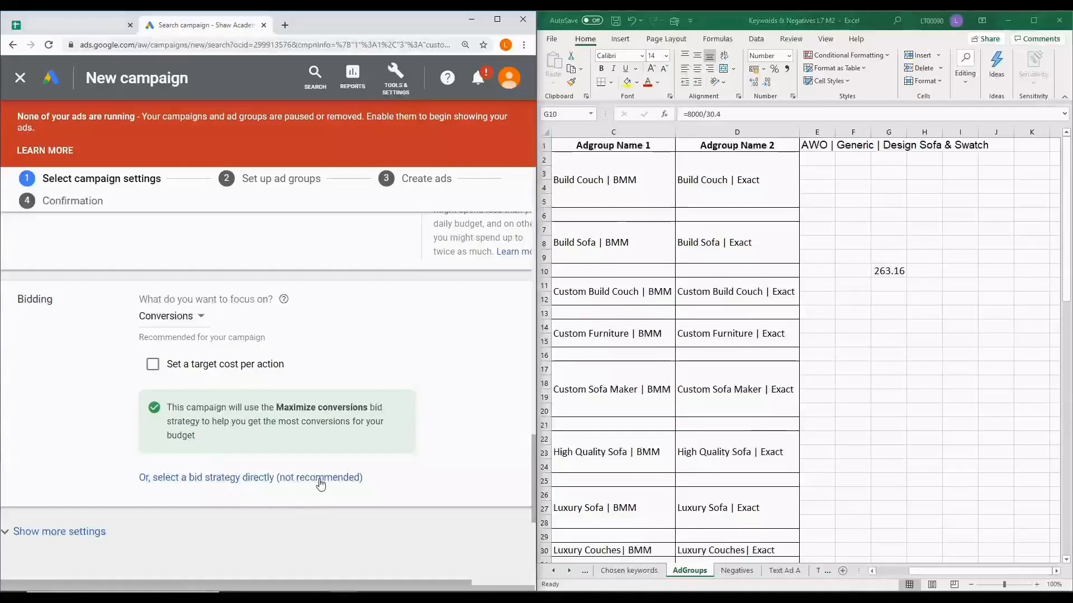
Choose Manual CPC directly as the campaign's bid strategy, and save the campaign settings to continue to the ad group setup
{"action": "left_click", "coordinate": [320, 479]}
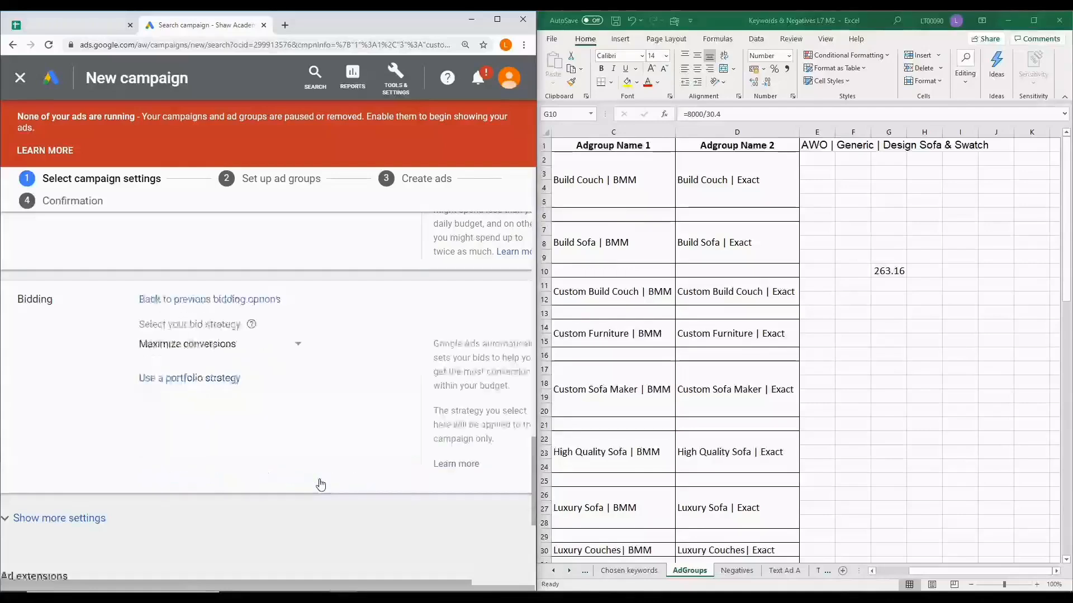
{"action": "left_click", "coordinate": [297, 354]}
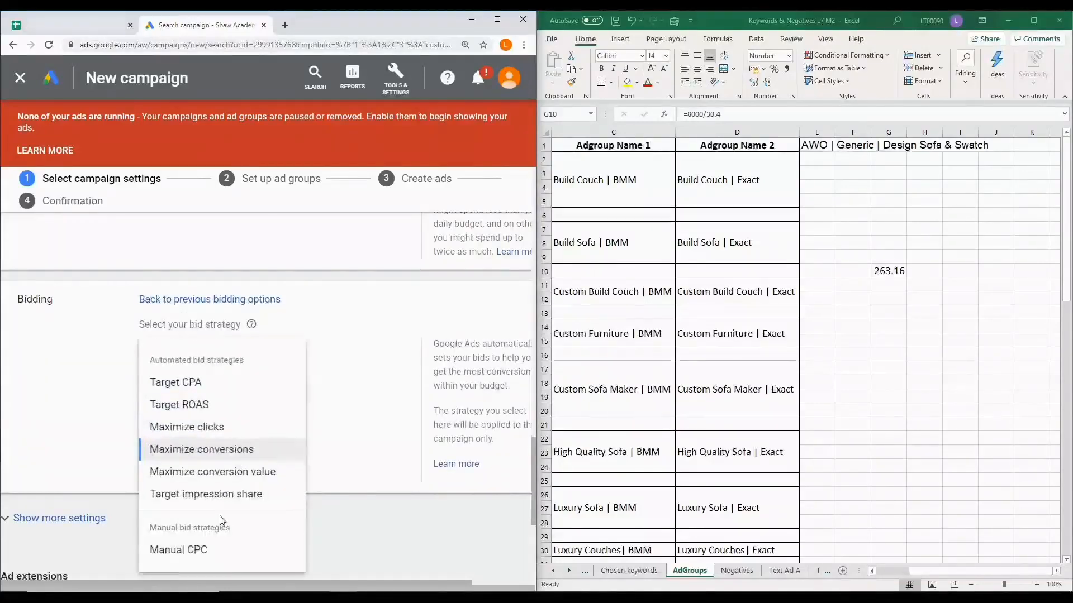
{"action": "left_click", "coordinate": [180, 552]}
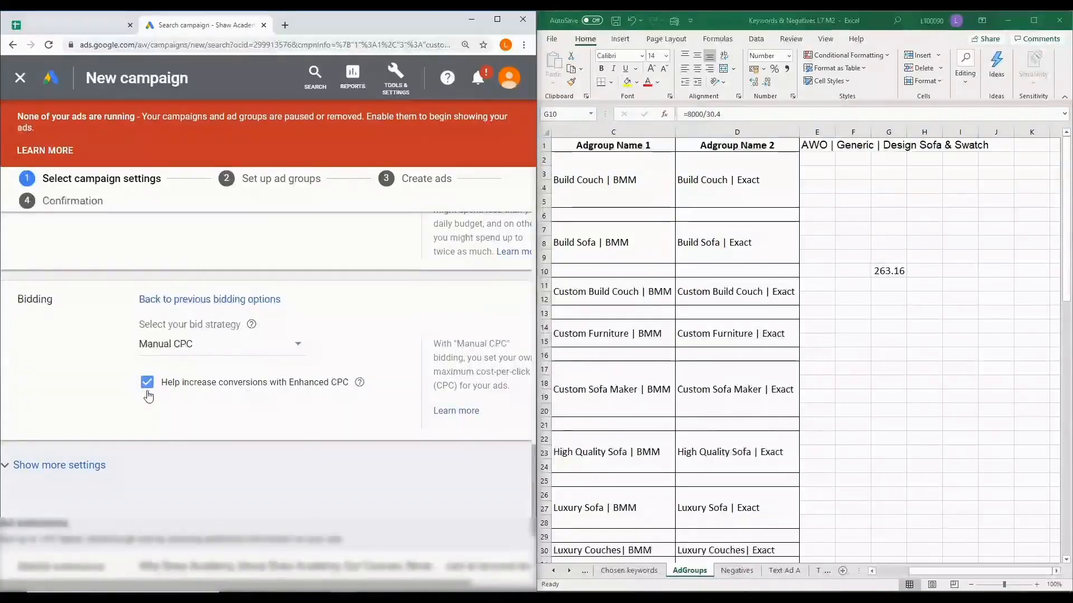
{"action": "scroll", "coordinate": [149, 396], "scroll_direction": "down", "scroll_amount": 2}
{"action": "scroll", "coordinate": [149, 397], "scroll_direction": "down", "scroll_amount": 1}
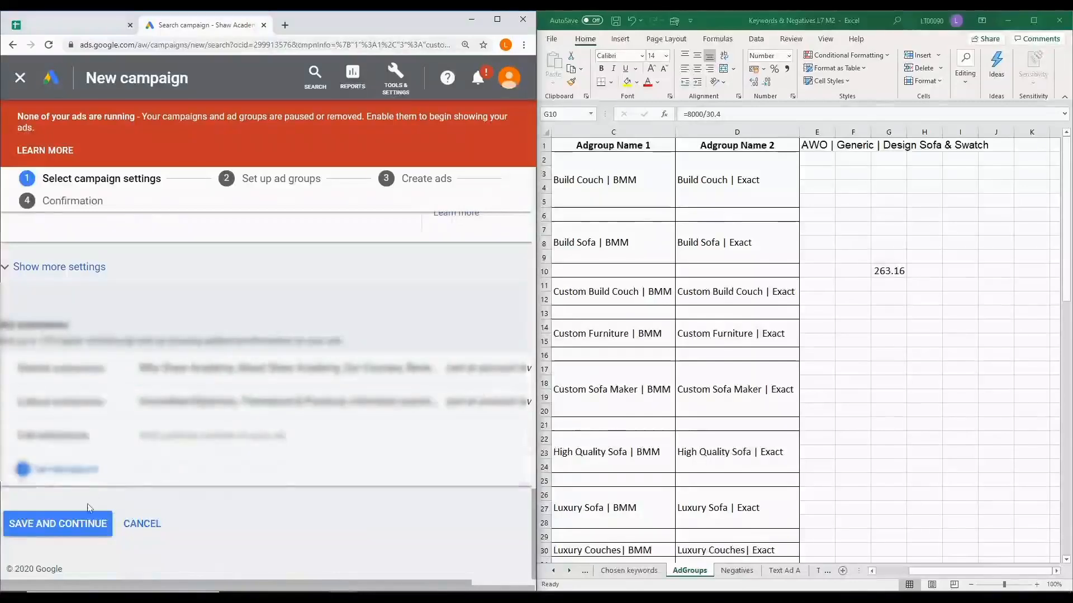
{"action": "left_click", "coordinate": [73, 530]}
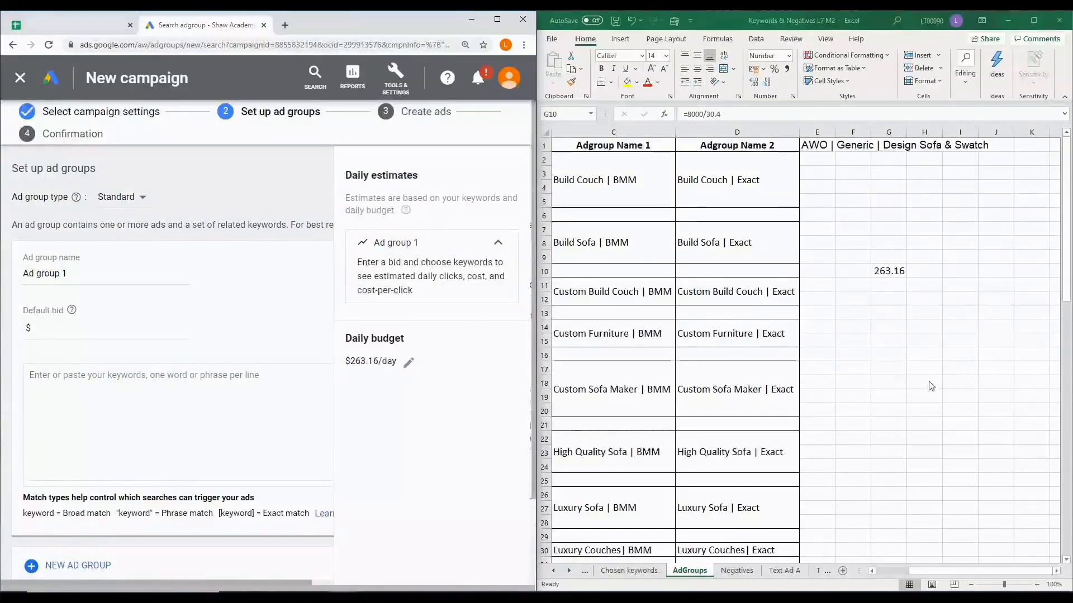
Name the first ad group "Build Couch | BMM", copied from cell C2 of Excel's AdGroups sheet, and set its default bid to $1
{"action": "left_click", "coordinate": [937, 574]}
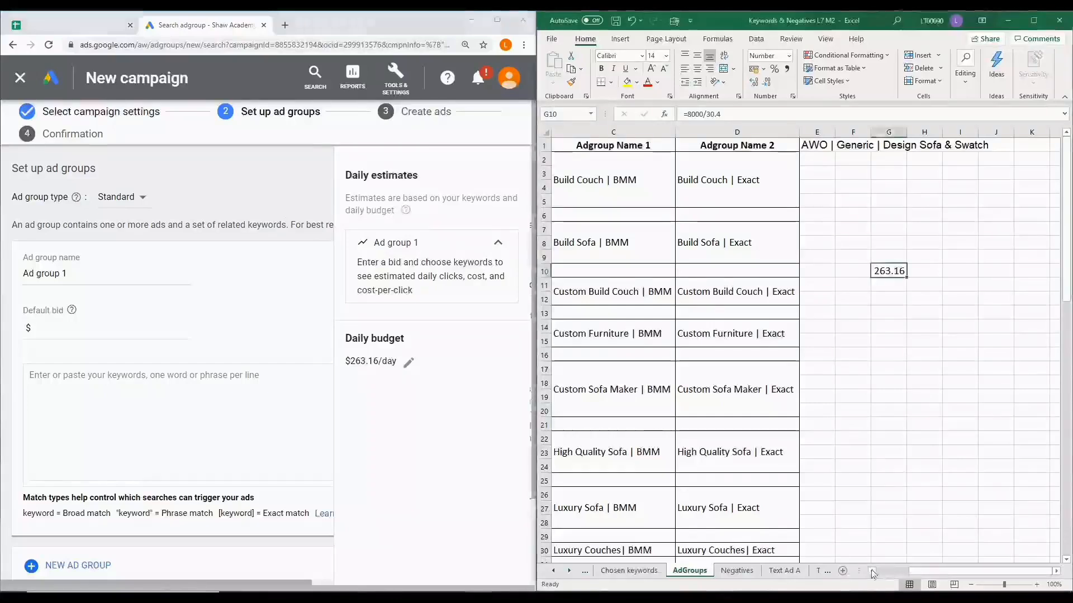
{"action": "left_click_drag", "start_coordinate": [920, 574], "coordinate": [877, 578]}
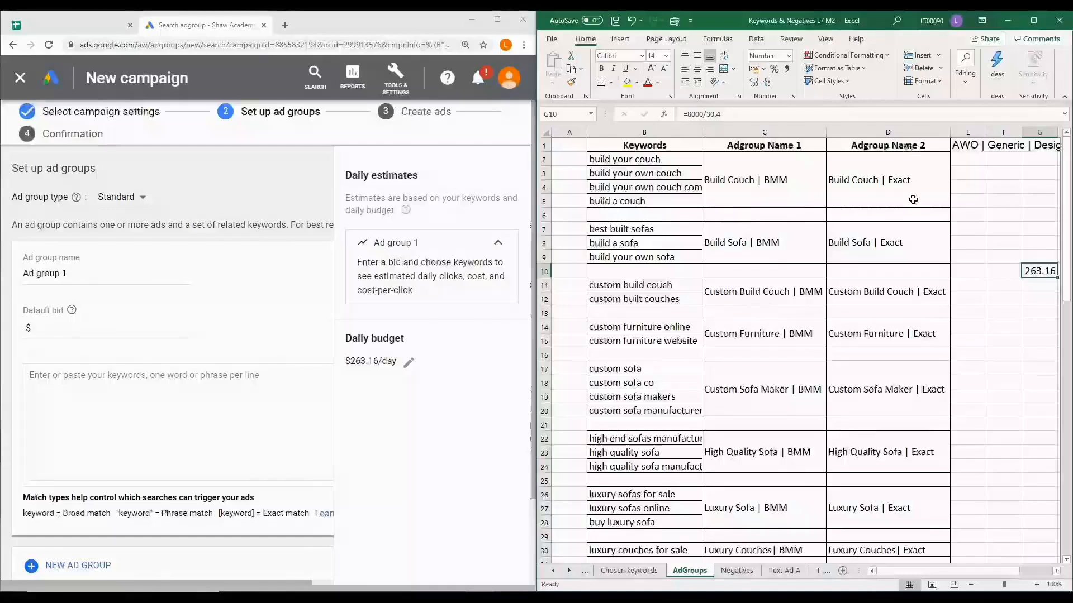
{"action": "left_click", "coordinate": [773, 183]}
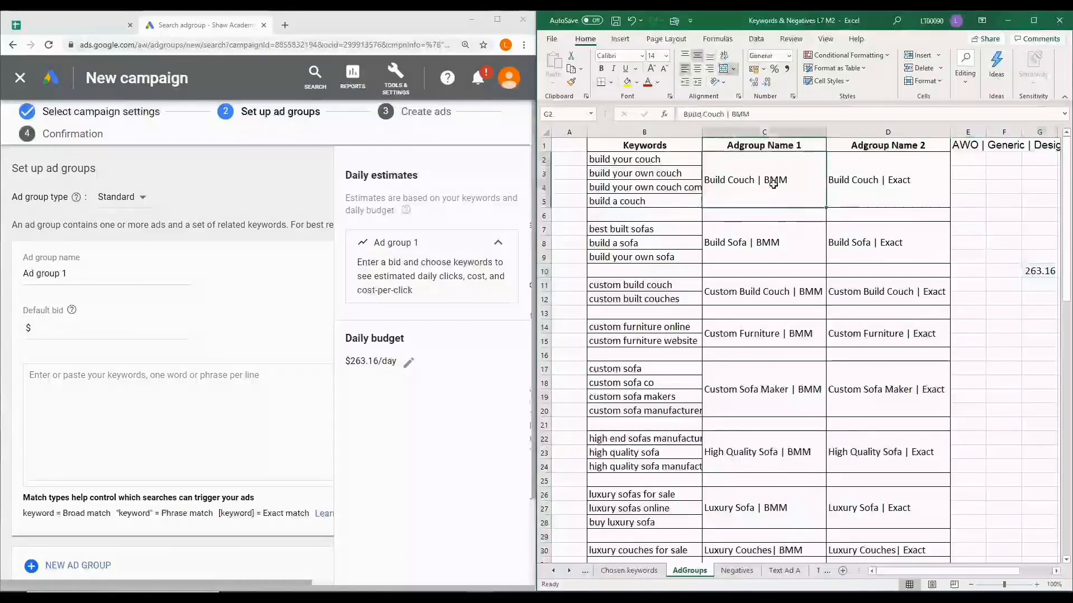
{"action": "key", "text": "ctrl+c"}
{"action": "left_click", "coordinate": [69, 273]}
{"action": "left_click_drag", "start_coordinate": [69, 272], "coordinate": [15, 274]}
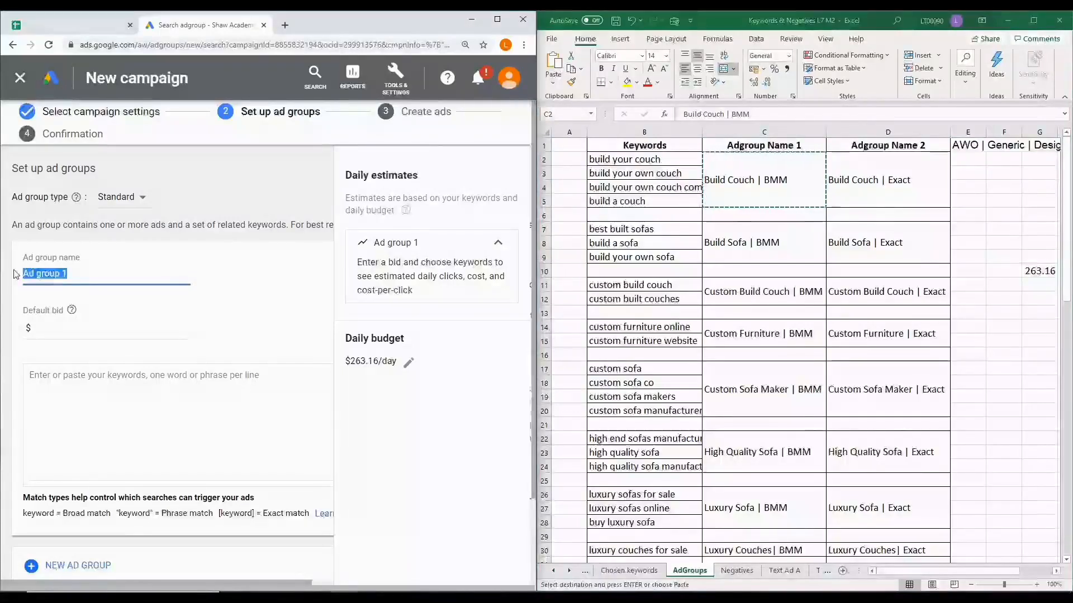
{"action": "key", "text": "ctrl+v"}
{"action": "left_click", "coordinate": [52, 328]}
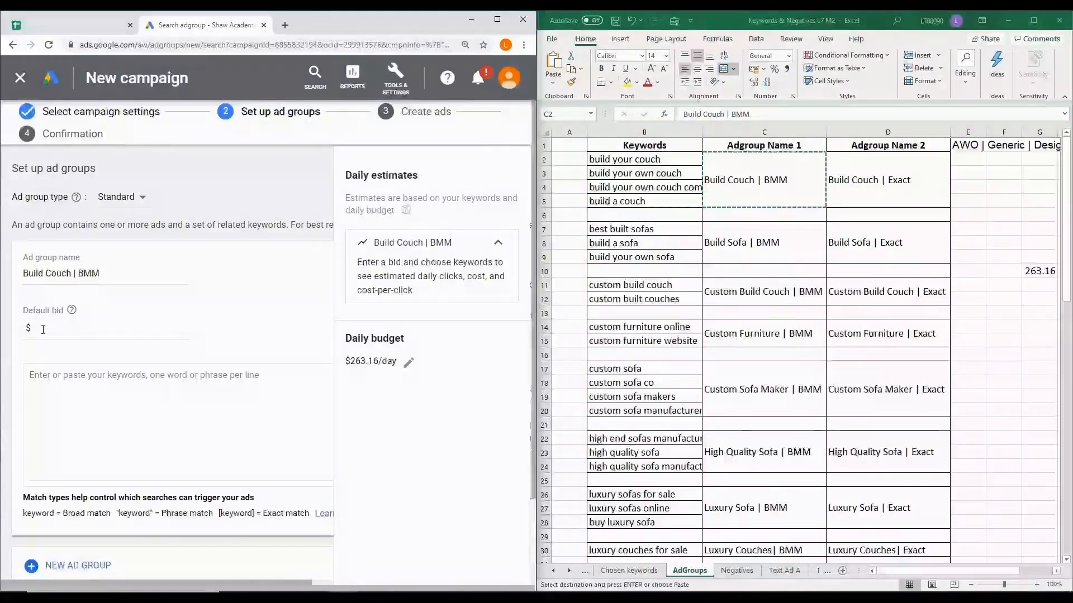
{"action": "left_click", "coordinate": [43, 329]}
{"action": "left_click", "coordinate": [272, 305]}
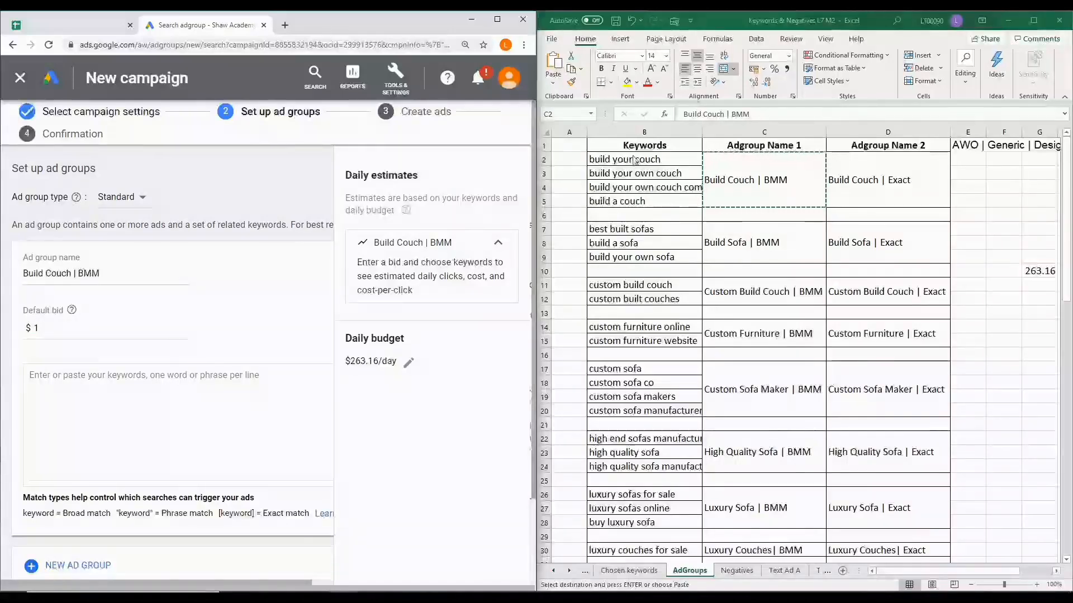
Copy the four build-couch keywords from B2:B5 in Excel into the keyword list of the Build Couch | BMM ad group
{"action": "left_click_drag", "start_coordinate": [635, 161], "coordinate": [637, 199]}
{"action": "key", "text": "ctrl+c"}
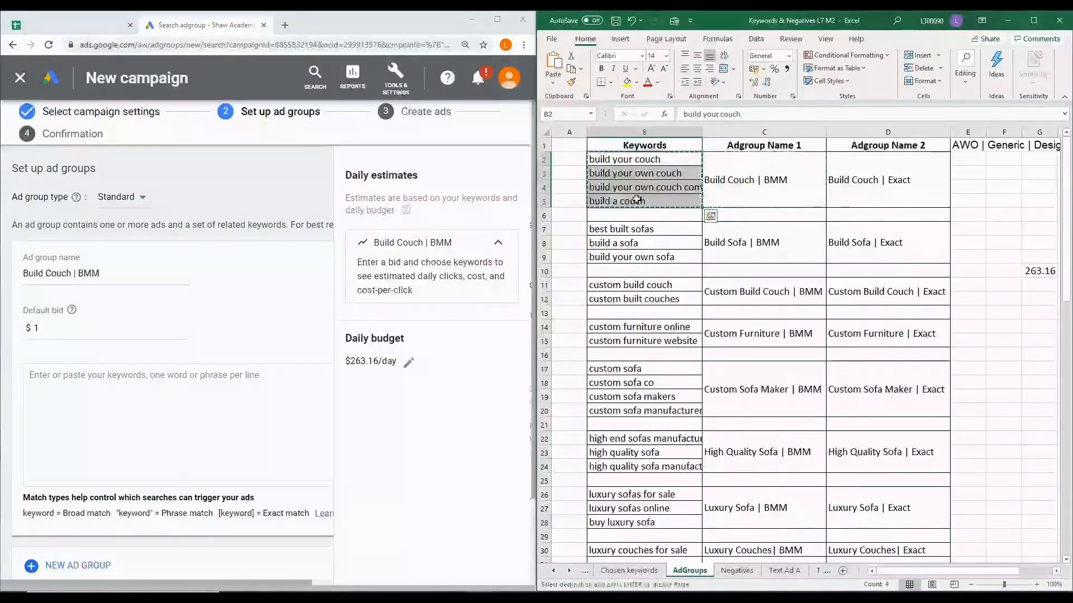
{"action": "left_click", "coordinate": [143, 393]}
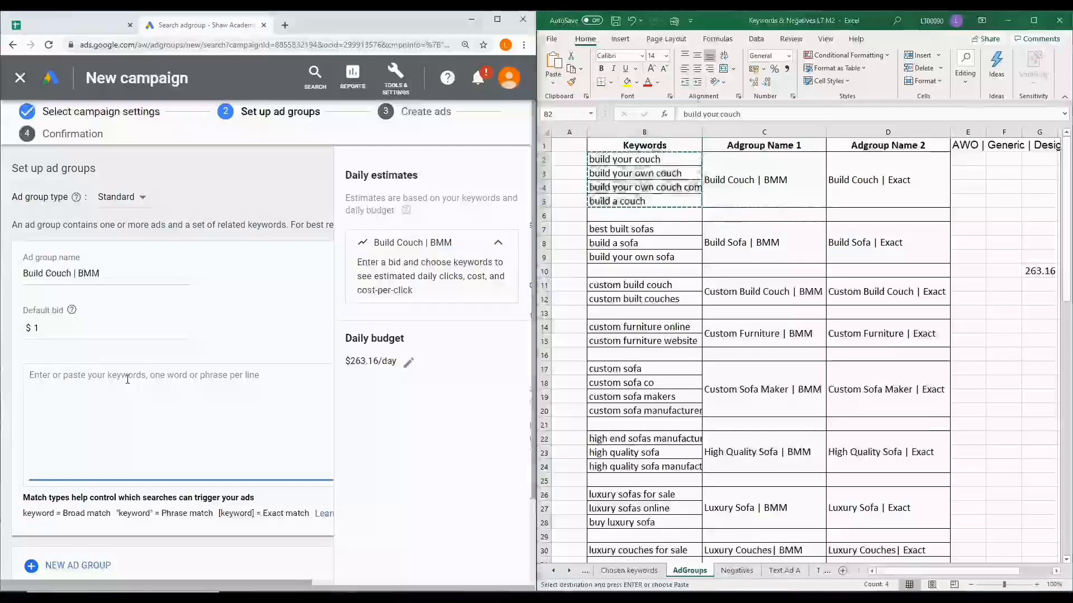
{"action": "key", "text": "ctrl+v"}
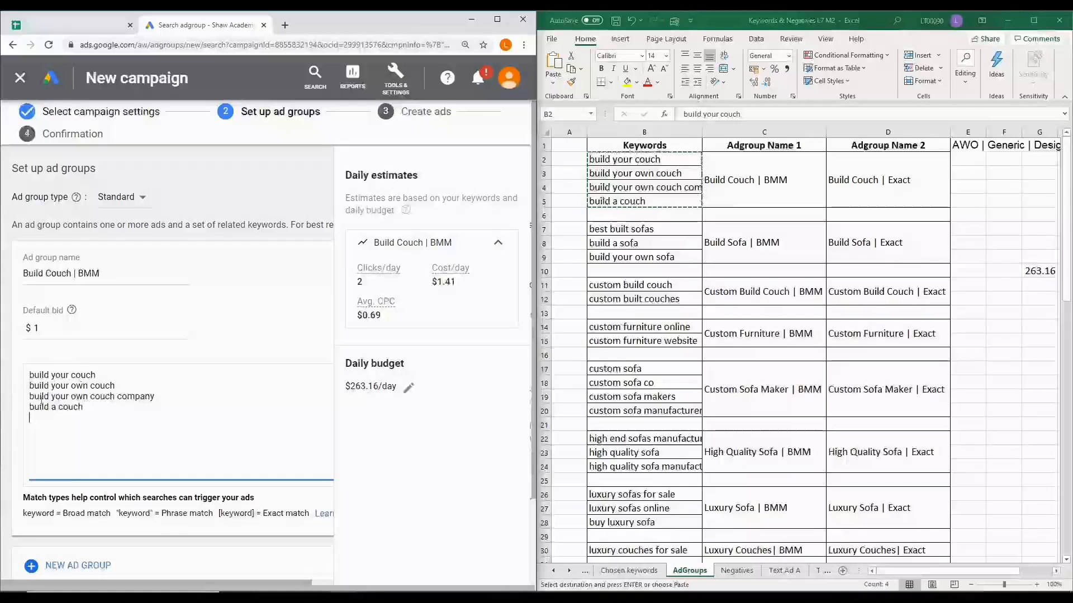
{"action": "left_click", "coordinate": [87, 411]}
{"action": "key", "text": "Return"}
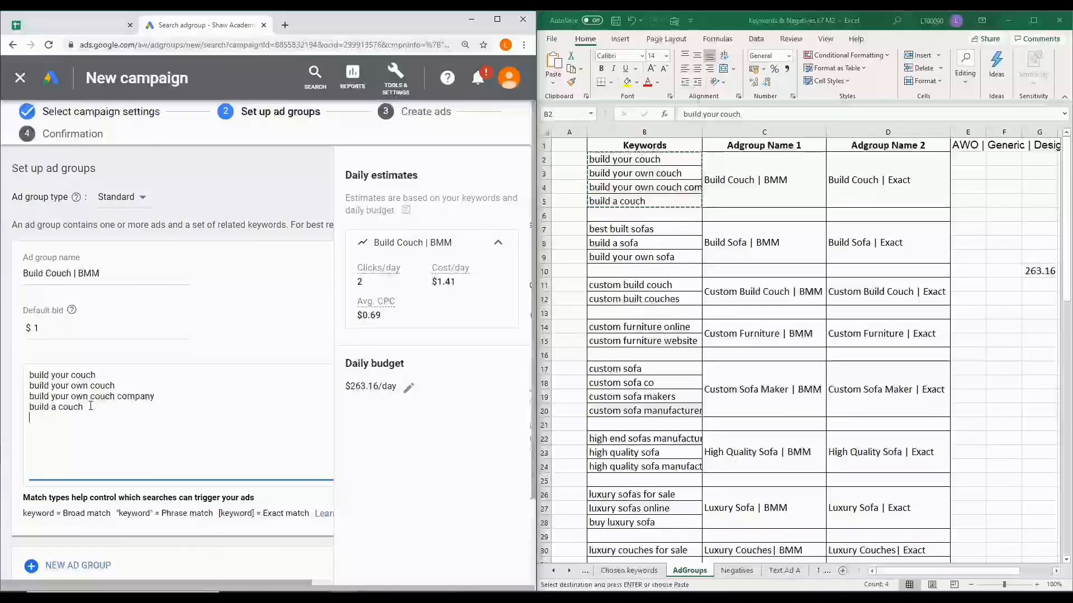
Add a second ad group named "Build Sofa | BMM", copied from cell C7 in Excel, with a default bid of $1
{"action": "scroll", "coordinate": [90, 407], "scroll_direction": "down", "scroll_amount": 2}
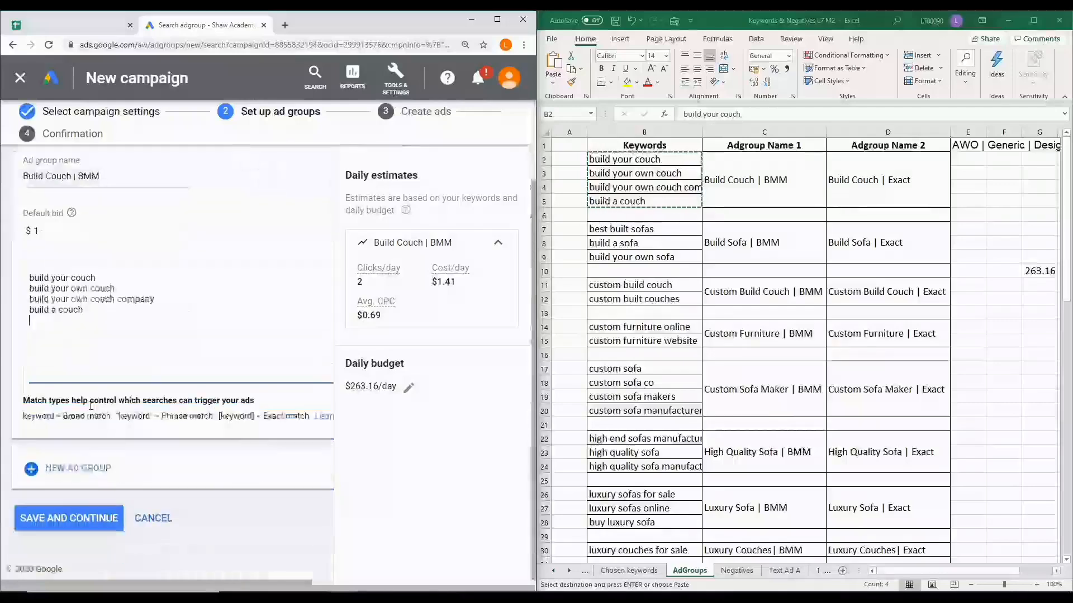
{"action": "left_click", "coordinate": [84, 467]}
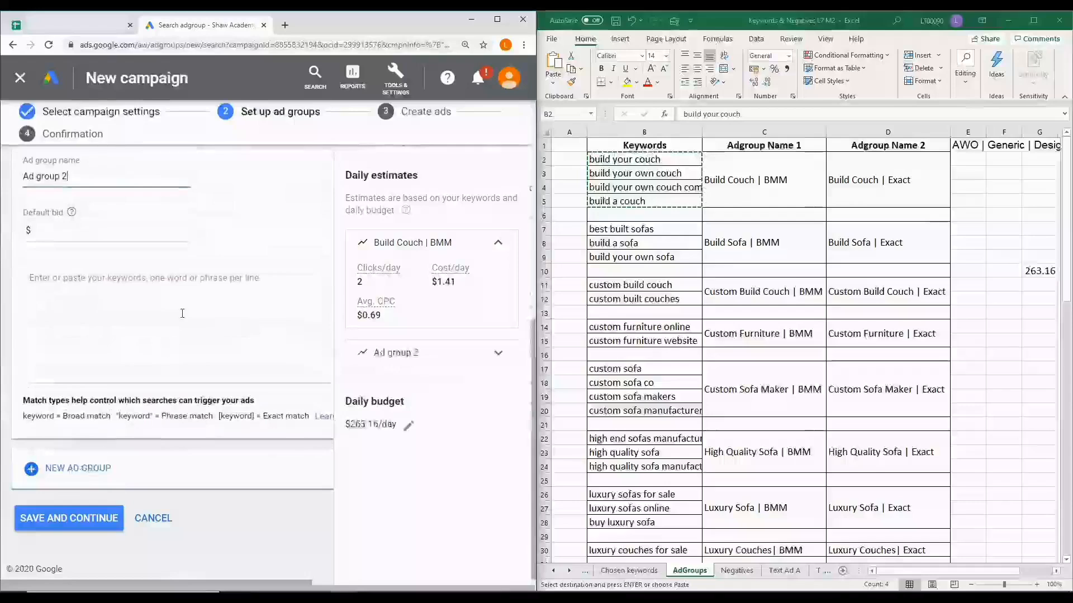
{"action": "scroll", "coordinate": [255, 294], "scroll_direction": "up", "scroll_amount": 1}
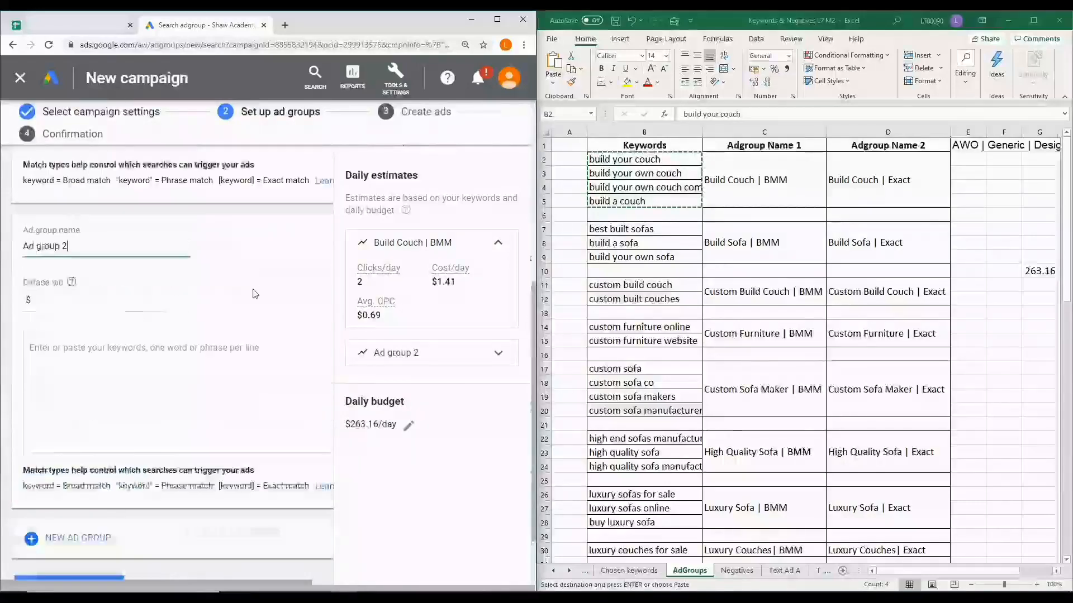
{"action": "left_click", "coordinate": [739, 246]}
{"action": "left_click", "coordinate": [741, 243]}
{"action": "key", "text": "ctrl+c"}
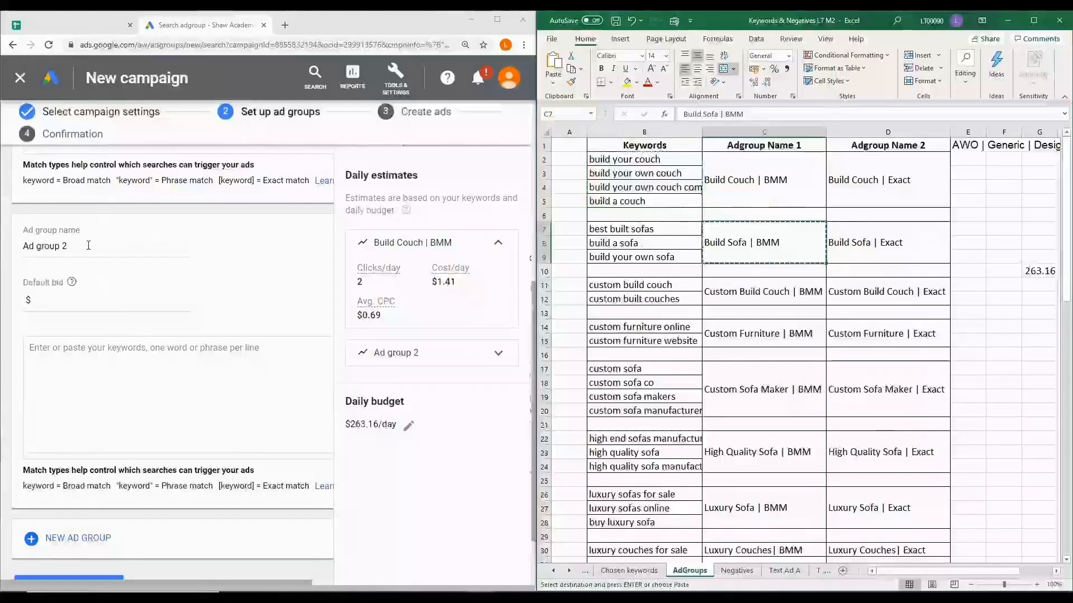
{"action": "triple_click", "coordinate": [88, 246]}
{"action": "key", "text": "ctrl+v"}
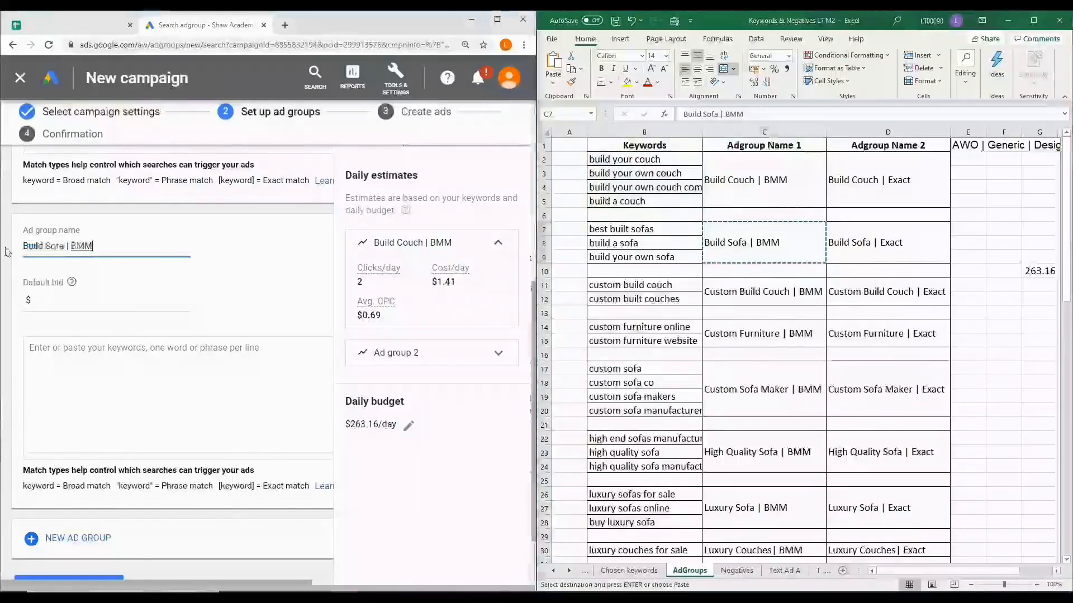
{"action": "left_click", "coordinate": [47, 302]}
{"action": "type", "text": "1"}
Copy the three sofa keywords from B7:B9 in Excel into the keyword list of the Build Sofa | BMM ad group
{"action": "left_click_drag", "start_coordinate": [639, 233], "coordinate": [648, 256]}
{"action": "key", "text": "ctrl+c"}
{"action": "left_click", "coordinate": [135, 346]}
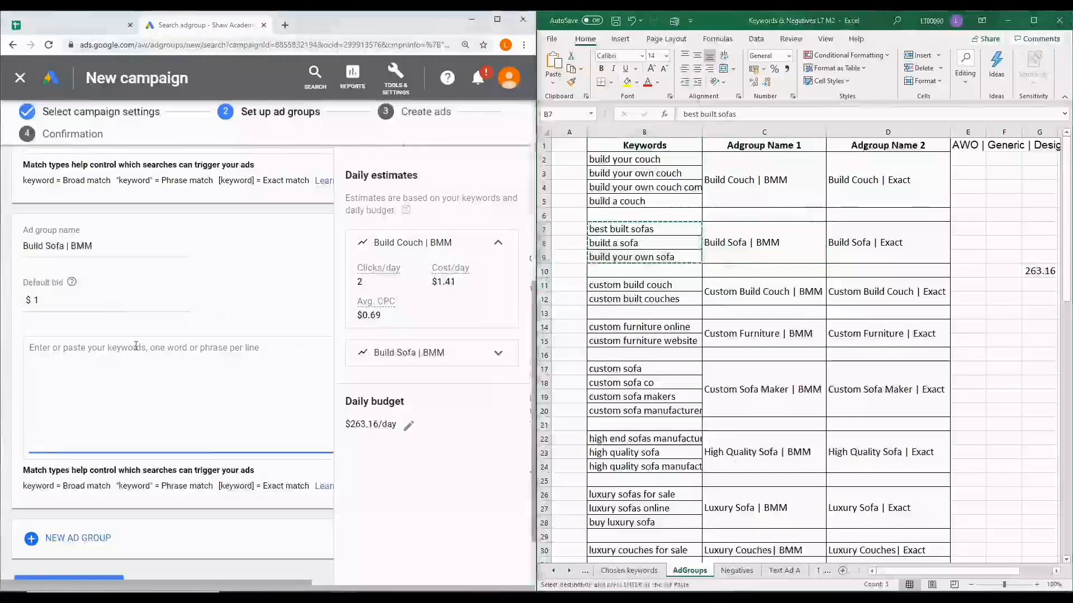
{"action": "key", "text": "ctrl+v"}
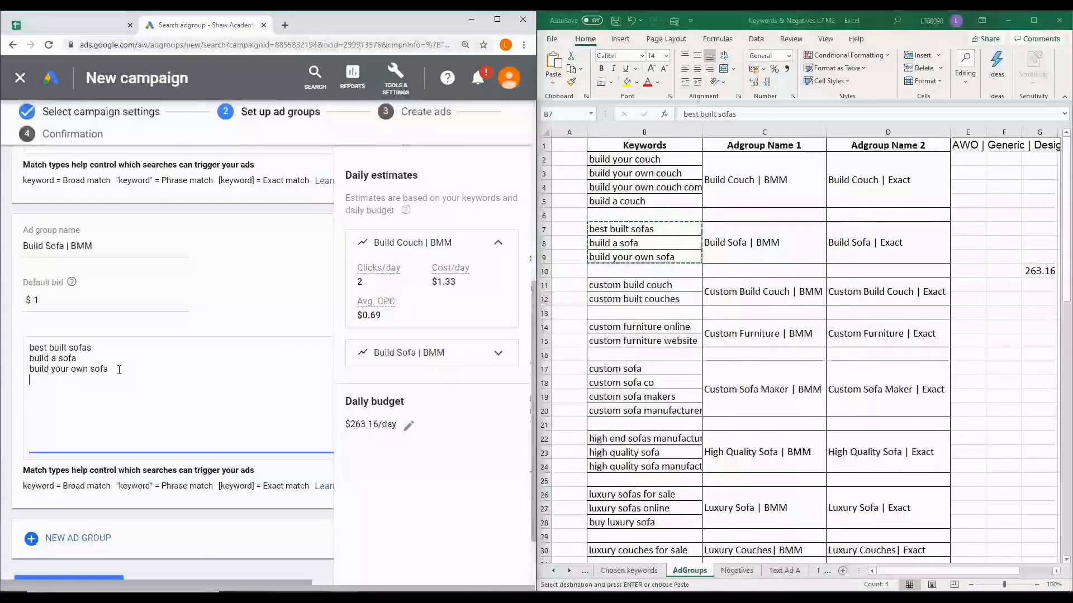
Add a third ad group named "Custom Build Couch | BMM", copied from cell C11 in Excel, with a default bid of $1
{"action": "scroll", "coordinate": [119, 369], "scroll_direction": "down", "scroll_amount": 1}
{"action": "left_click", "coordinate": [75, 467]}
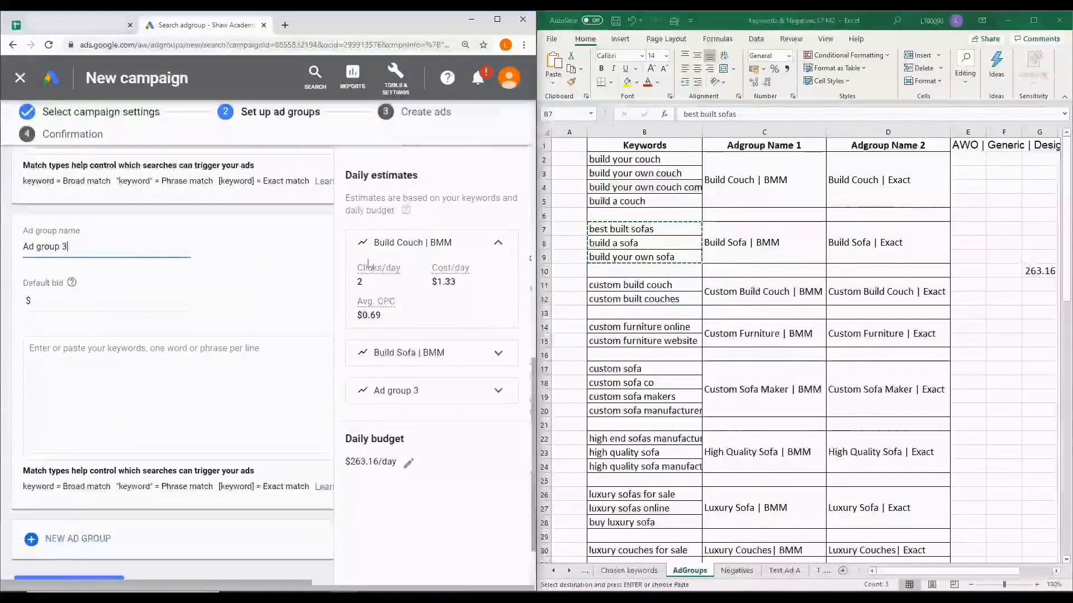
{"action": "left_click", "coordinate": [774, 291]}
{"action": "key", "text": "ctrl+c"}
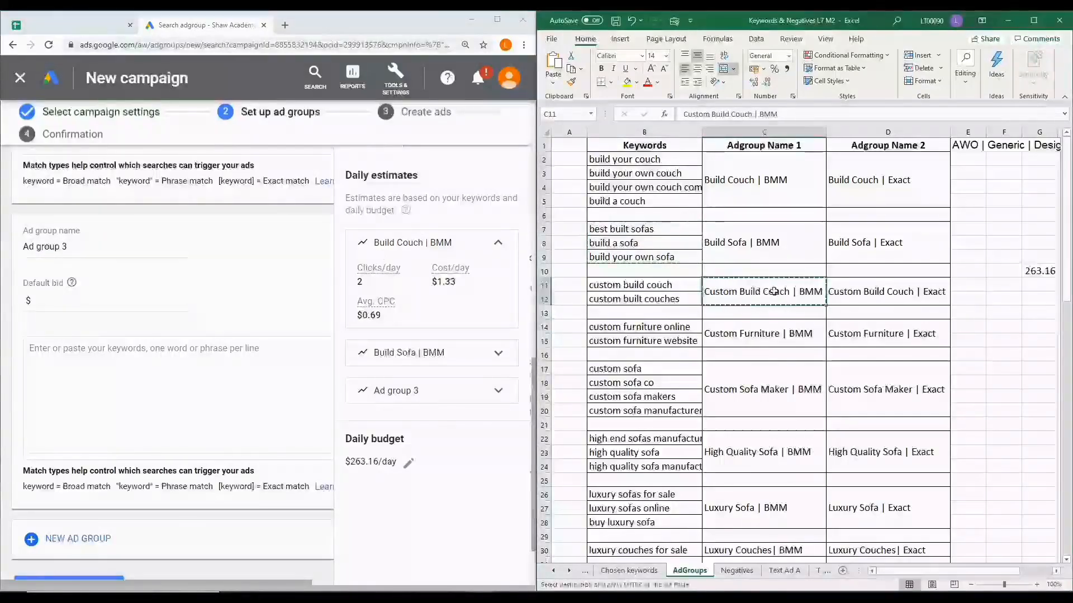
{"action": "left_click_drag", "start_coordinate": [68, 246], "coordinate": [2, 248]}
{"action": "key", "text": "ctrl+v"}
{"action": "left_click", "coordinate": [47, 300]}
{"action": "type", "text": "1"}
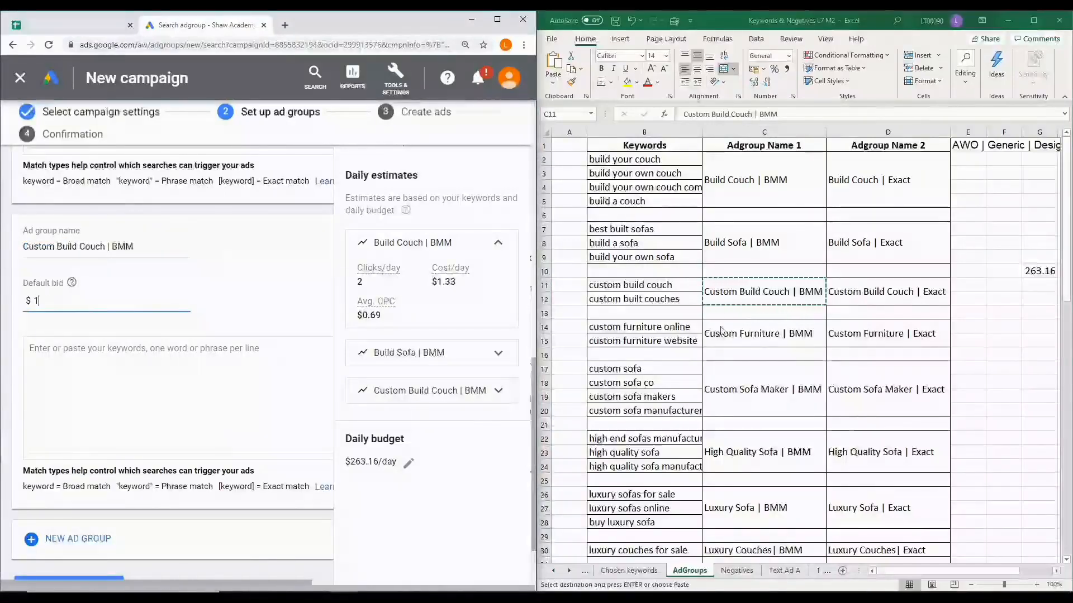
Copy the keywords from B11:B12 in Excel into the Custom Build Couch | BMM ad group, and save the ad groups to continue to ad creation
{"action": "left_click", "coordinate": [670, 292]}
{"action": "key", "text": "ctrl+c"}
{"action": "left_click", "coordinate": [157, 367]}
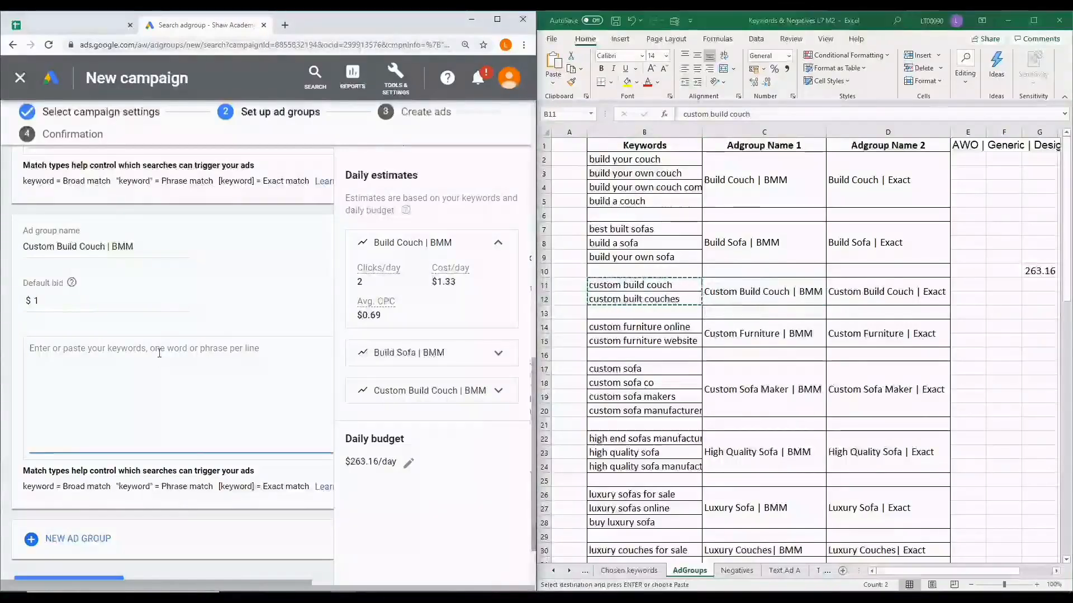
{"action": "key", "text": "ctrl+v"}
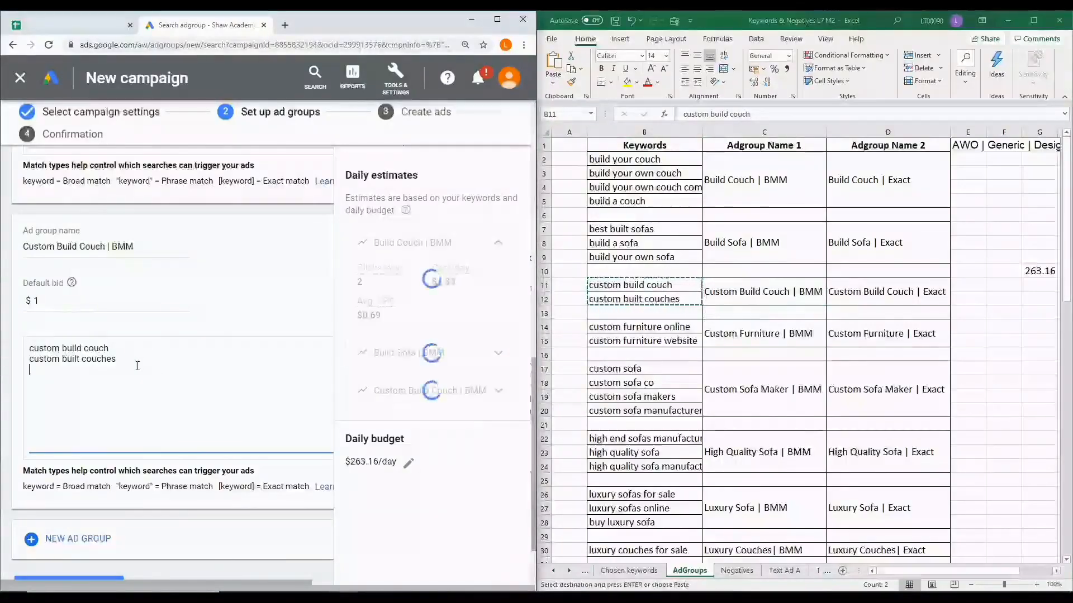
{"action": "scroll", "coordinate": [140, 359], "scroll_direction": "down", "scroll_amount": 1}
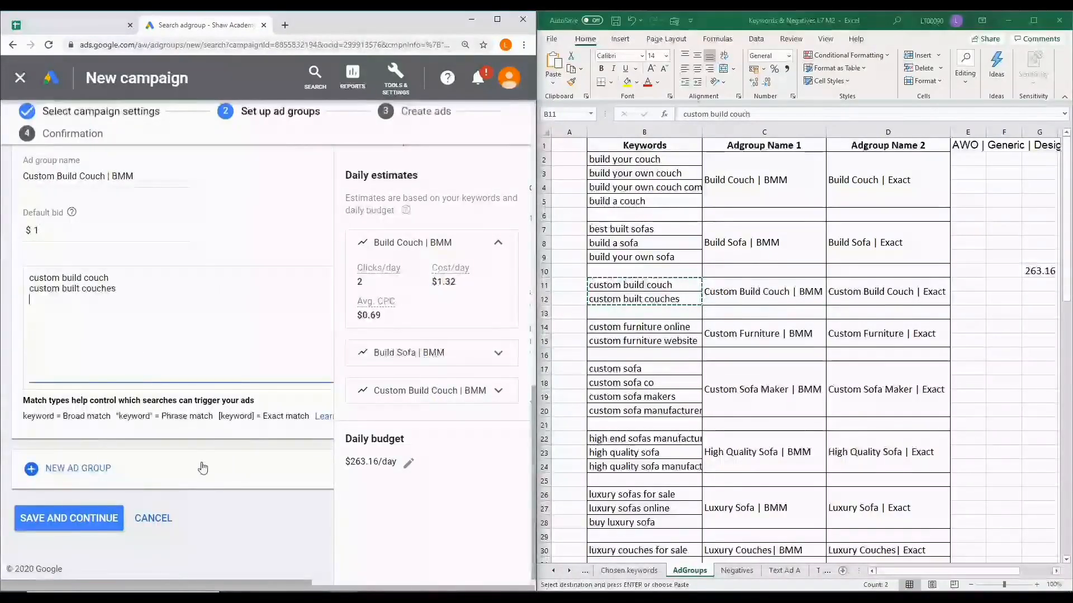
{"action": "left_click", "coordinate": [79, 518]}
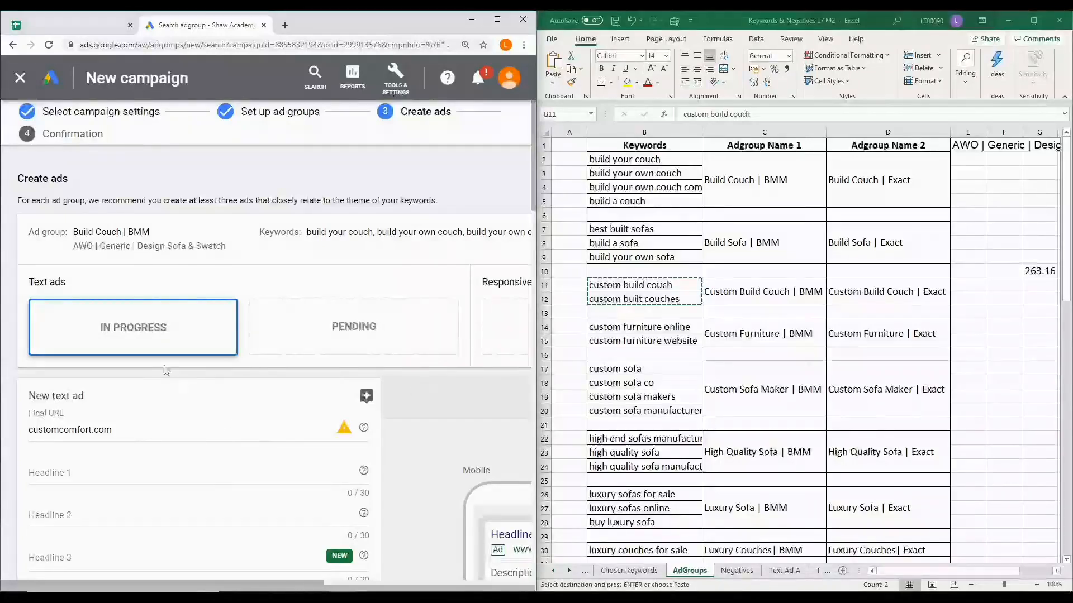
Fill Headline 1 of the Build Couch | BMM text ad with "Build Your Own Couch Online" from cell B2 of Excel's Text Ad A sheet
{"action": "left_click", "coordinate": [208, 242]}
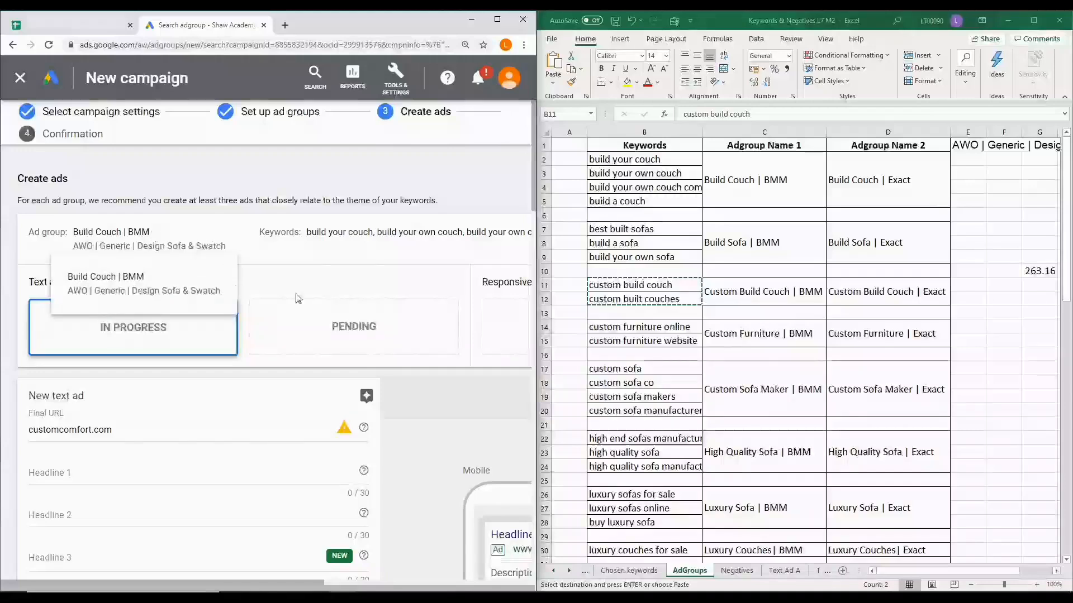
{"action": "left_click", "coordinate": [785, 572]}
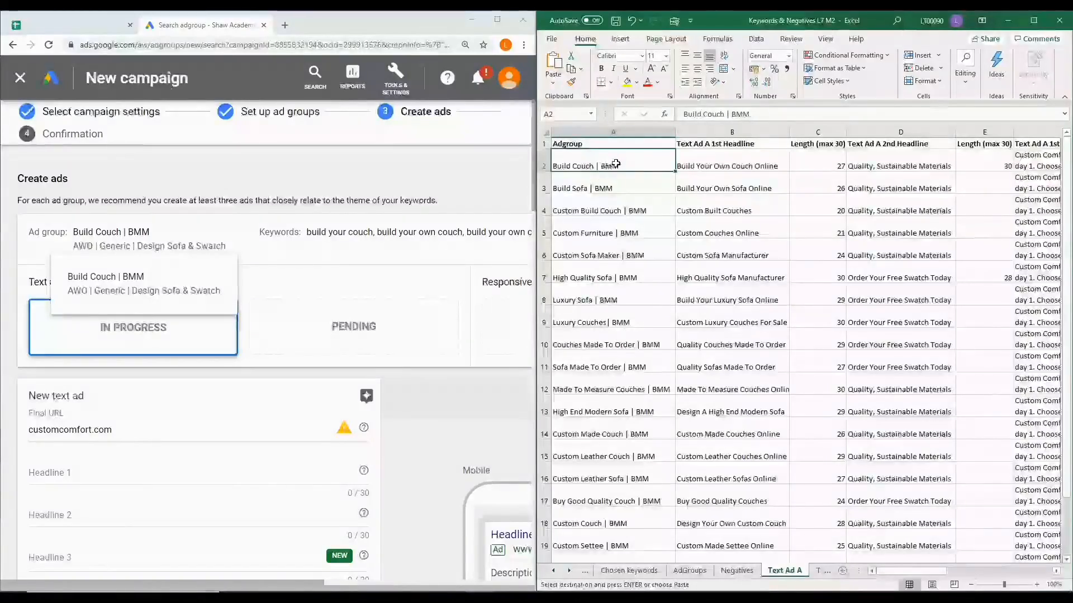
{"action": "left_click", "coordinate": [754, 161]}
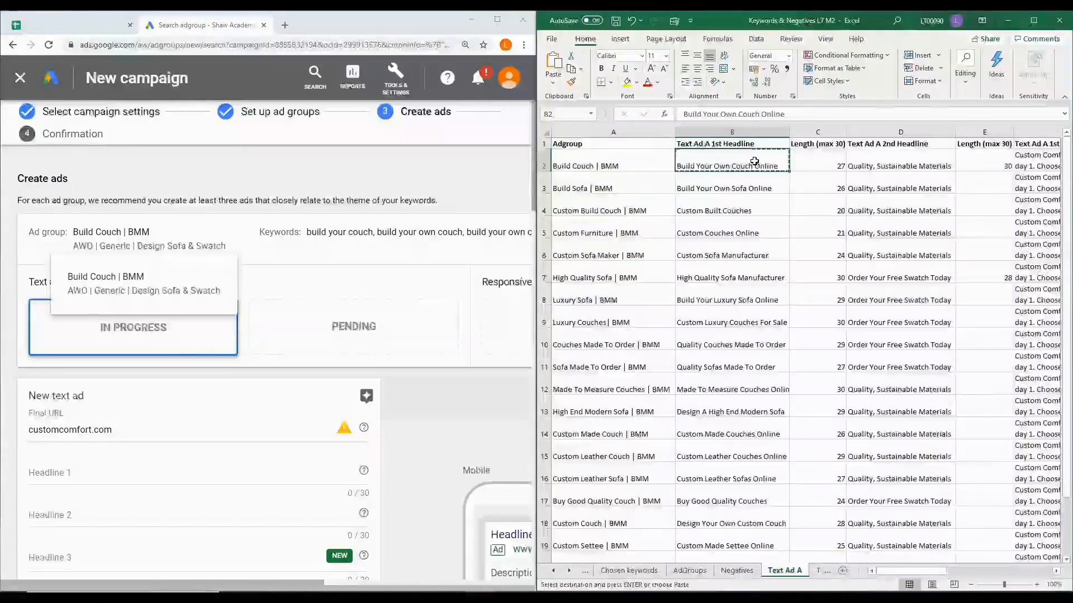
{"action": "left_click", "coordinate": [91, 473]}
{"action": "key", "text": "ctrl+v"}
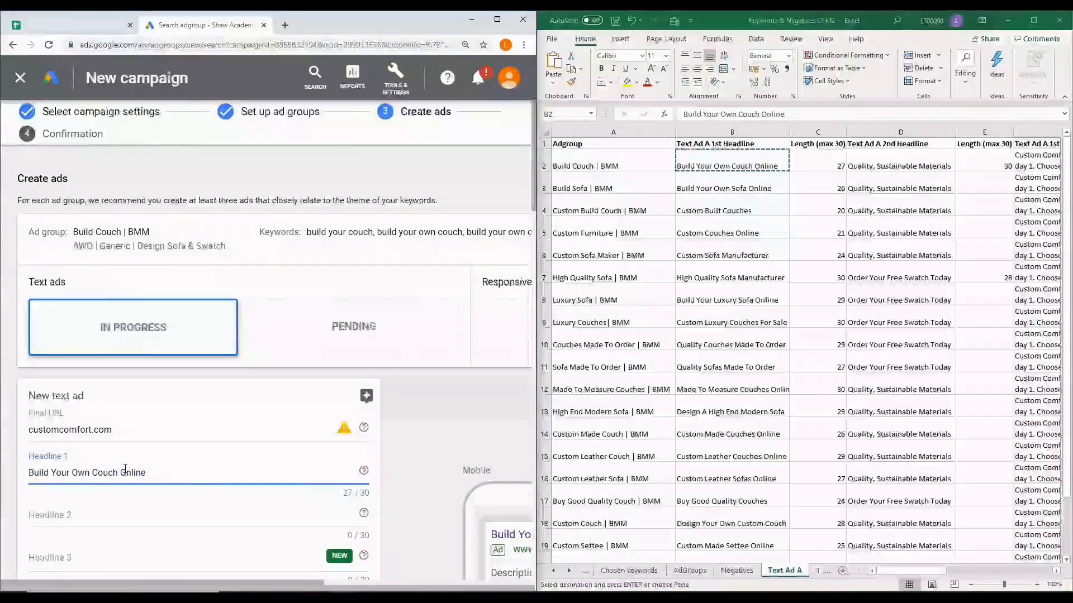
Copy "Quality, Sustainable Materials" from cell D2 in Excel into Headline 2 of the Build Couch | BMM text ad
{"action": "scroll", "coordinate": [125, 469], "scroll_direction": "down", "scroll_amount": 2}
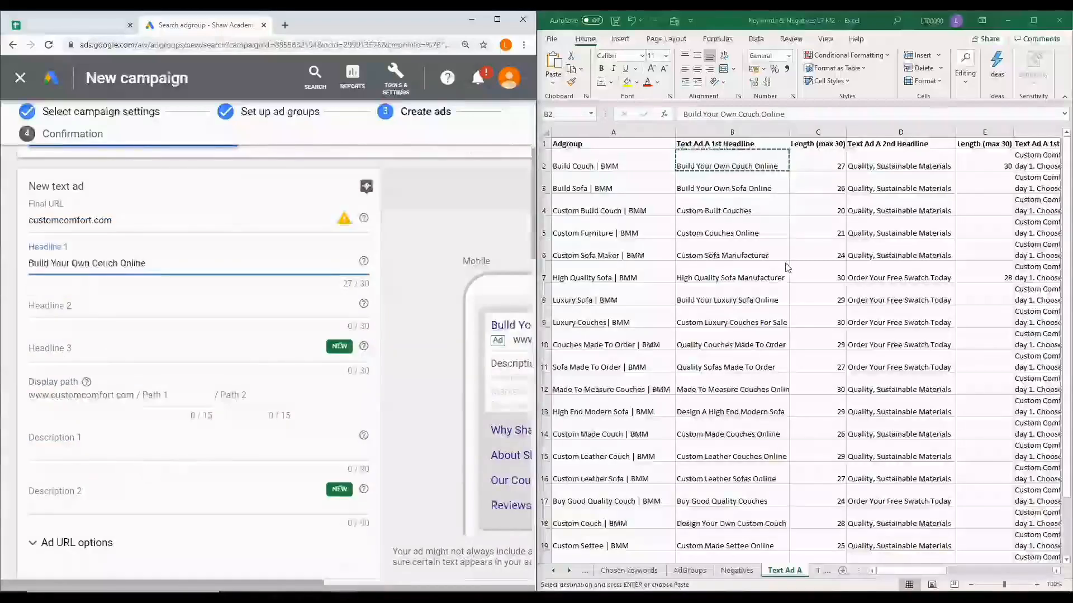
{"action": "left_click", "coordinate": [875, 160]}
{"action": "key", "text": "ctrl+c"}
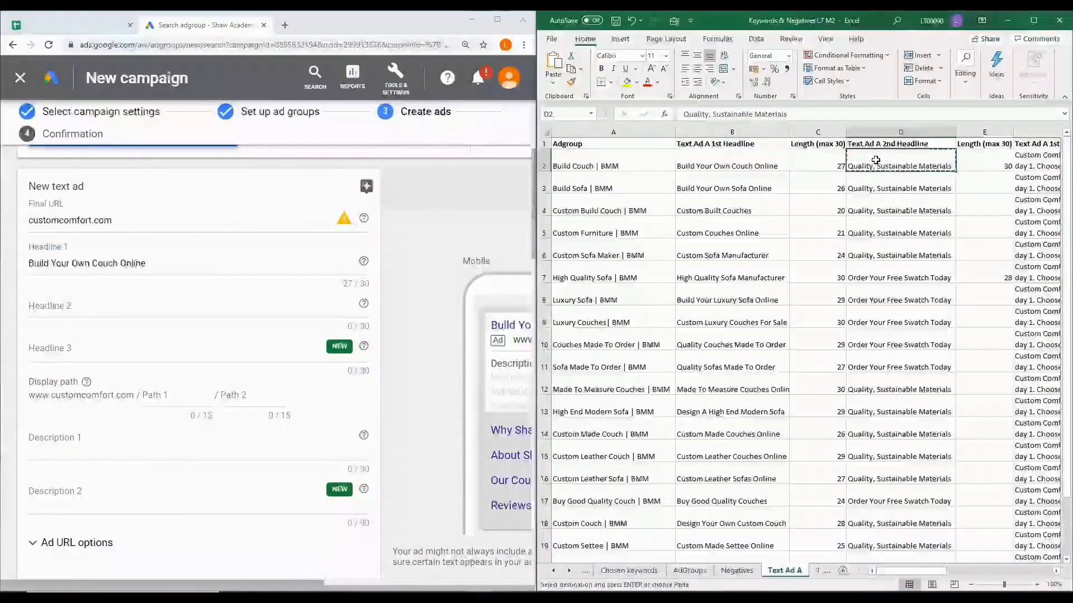
{"action": "left_click", "coordinate": [146, 306]}
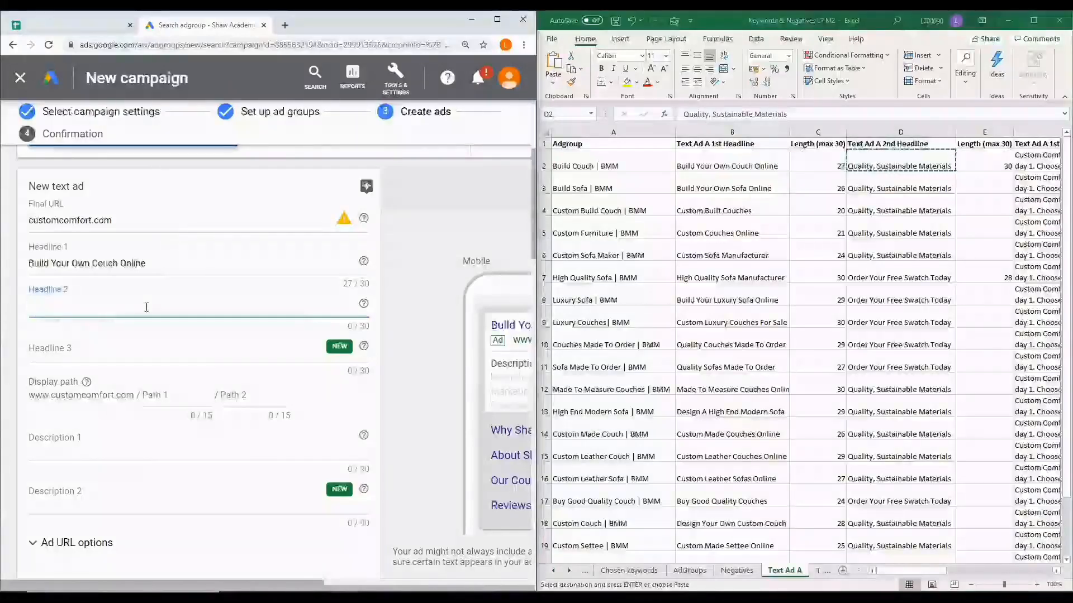
{"action": "key", "text": "ctrl+v"}
{"action": "scroll", "coordinate": [192, 438], "scroll_direction": "up", "scroll_amount": 1}
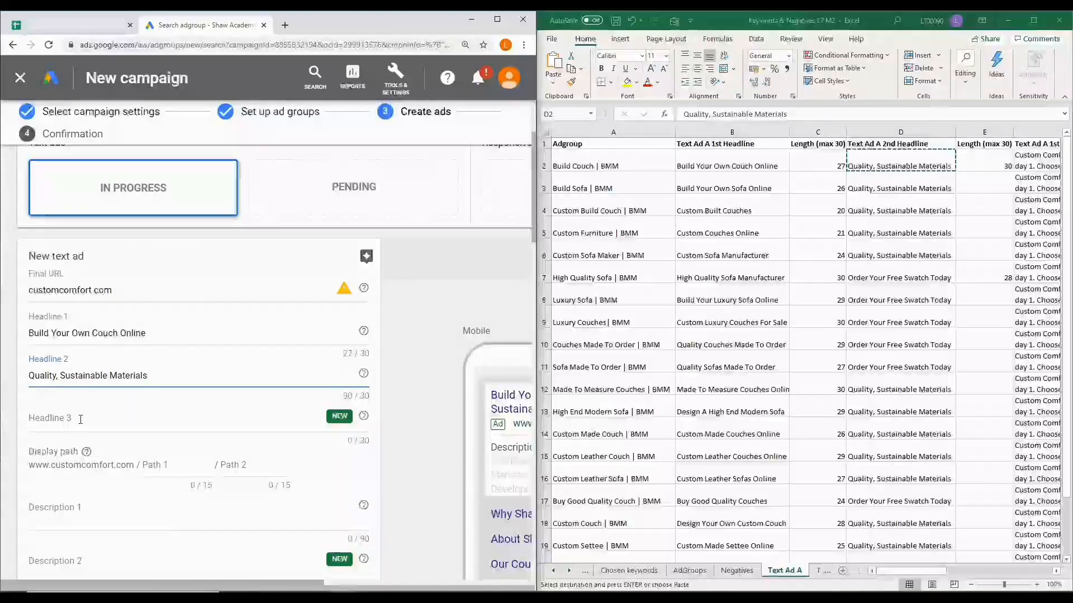
Copy the first description from cell F2 in Excel into Description 1 of the Build Couch | BMM ad, removing the trailing line break
{"action": "scroll", "coordinate": [81, 419], "scroll_direction": "down", "scroll_amount": 3}
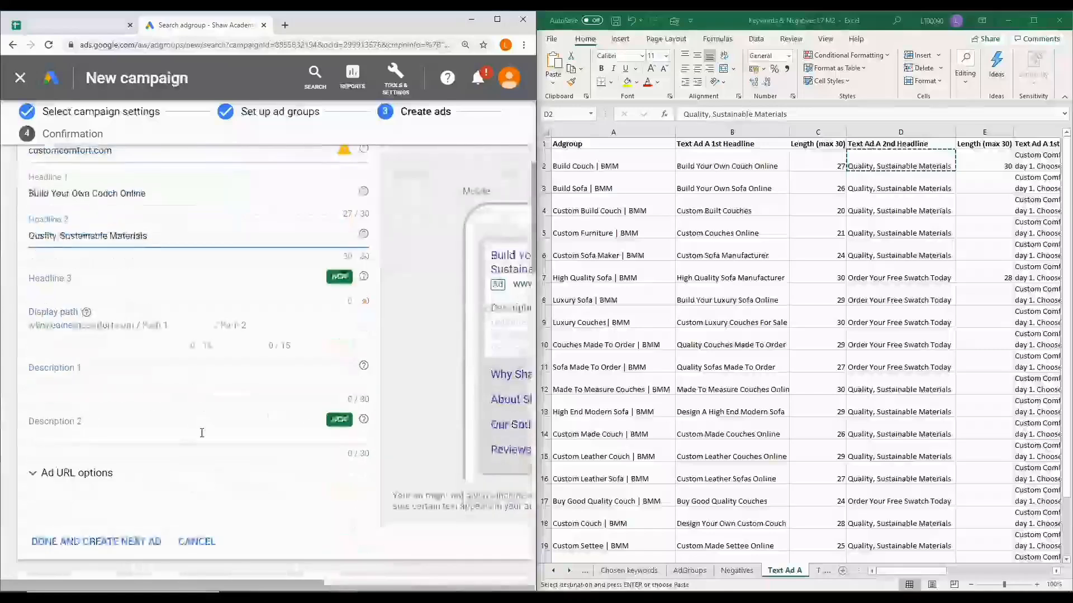
{"action": "left_click_drag", "start_coordinate": [901, 576], "coordinate": [1002, 571]}
{"action": "left_click", "coordinate": [641, 163]}
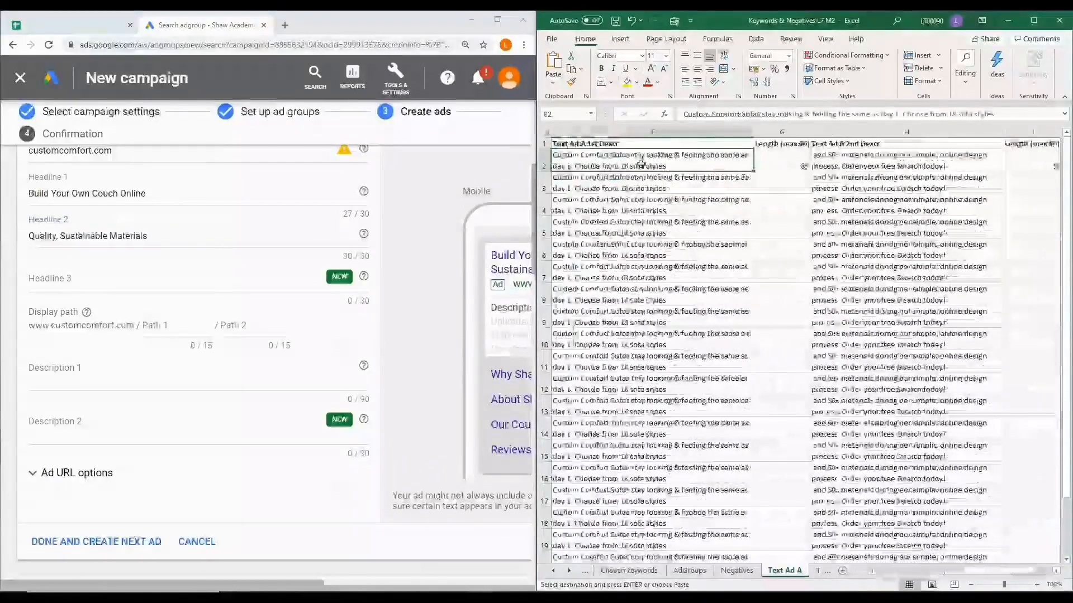
{"action": "left_click", "coordinate": [125, 382]}
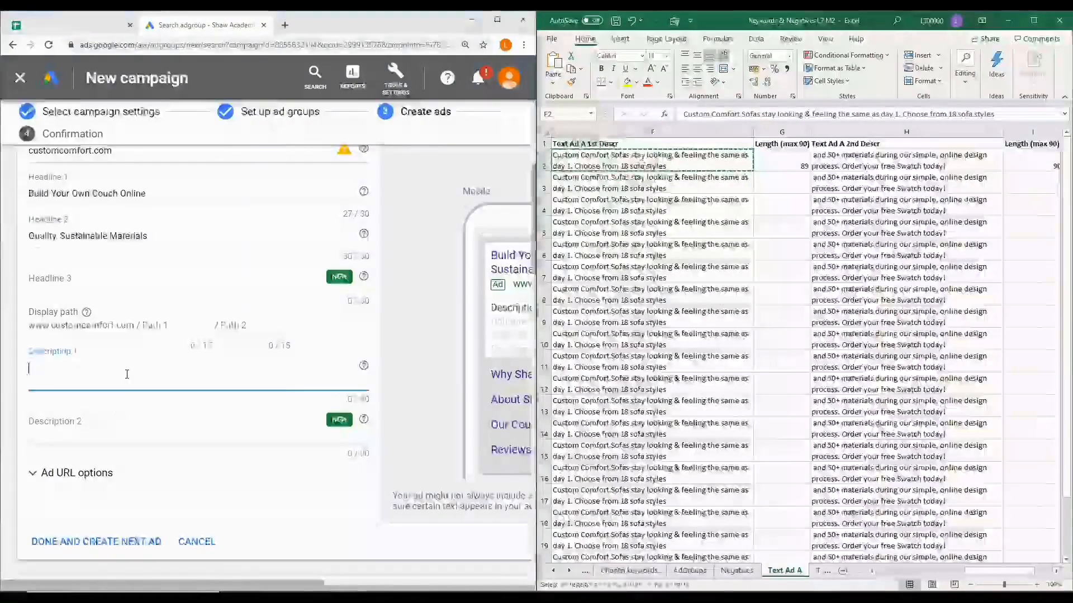
{"action": "key", "text": "ctrl+v"}
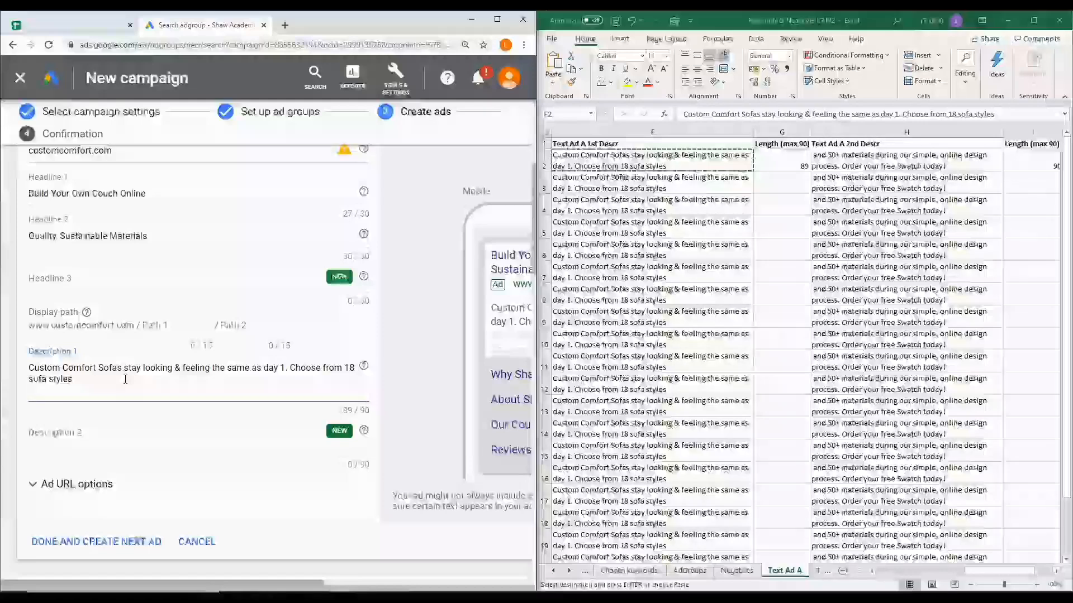
{"action": "key", "text": "BackSpace"}
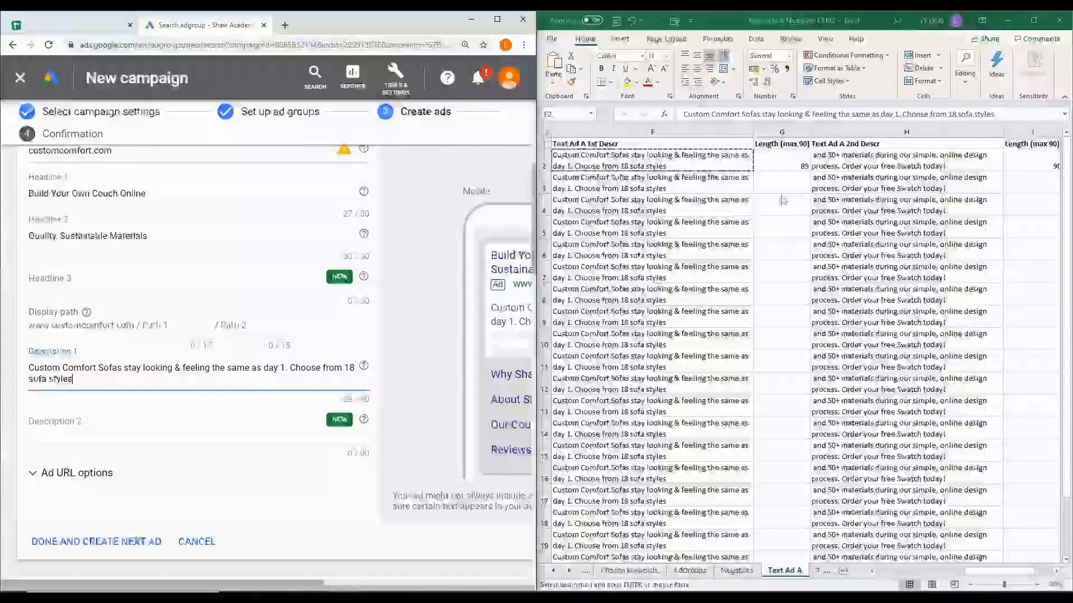
Copy the second description from cell H2 in Excel into Description 2 of the Build Couch | BMM ad and try to finish the ad
{"action": "left_click", "coordinate": [865, 158]}
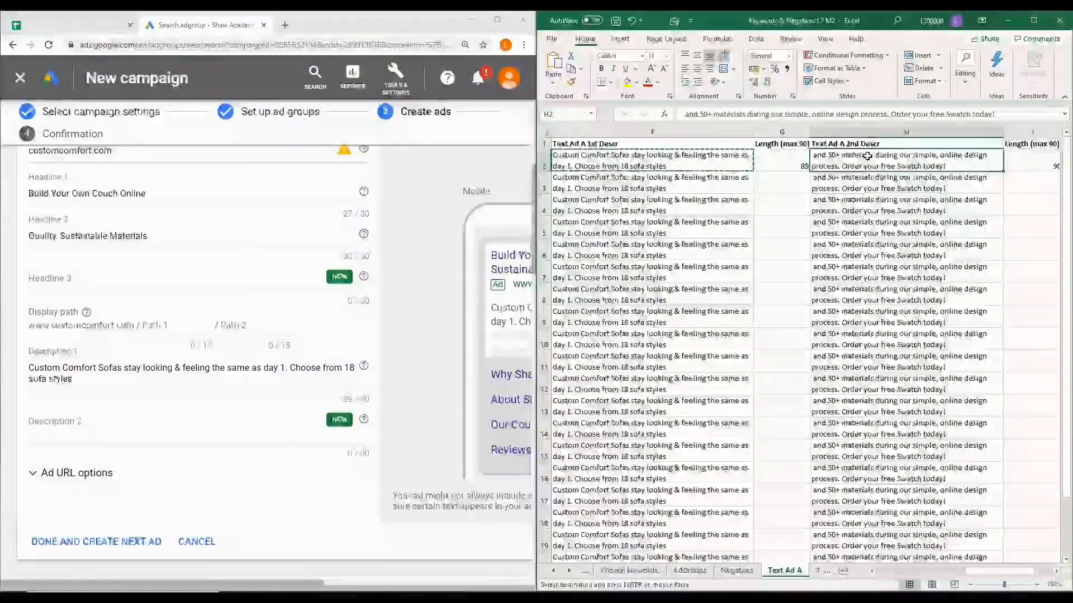
{"action": "key", "text": "ctrl+c"}
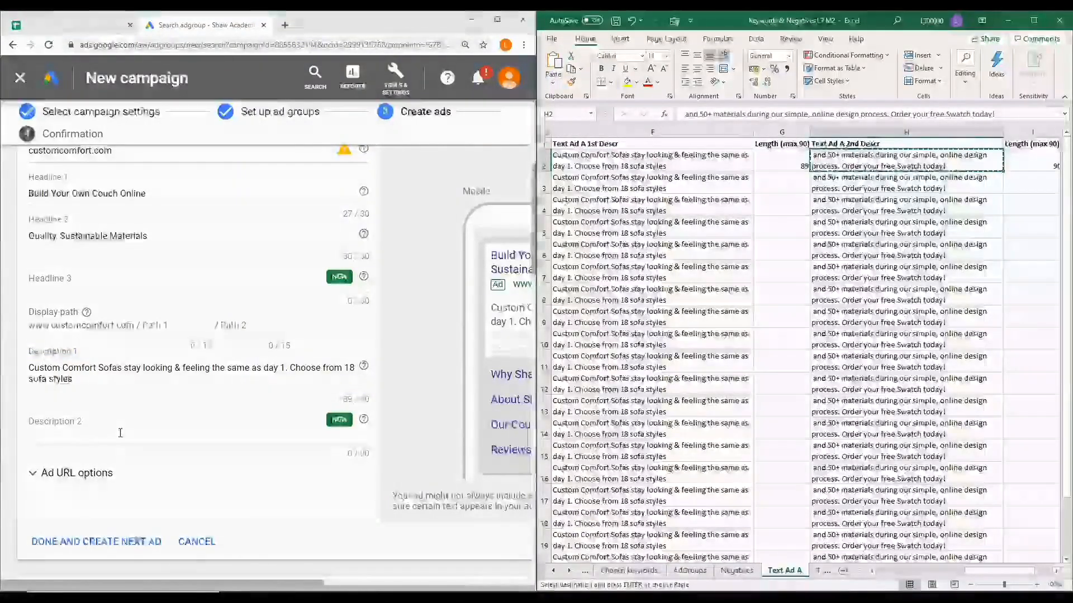
{"action": "left_click", "coordinate": [100, 432]}
{"action": "key", "text": "ctrl+v"}
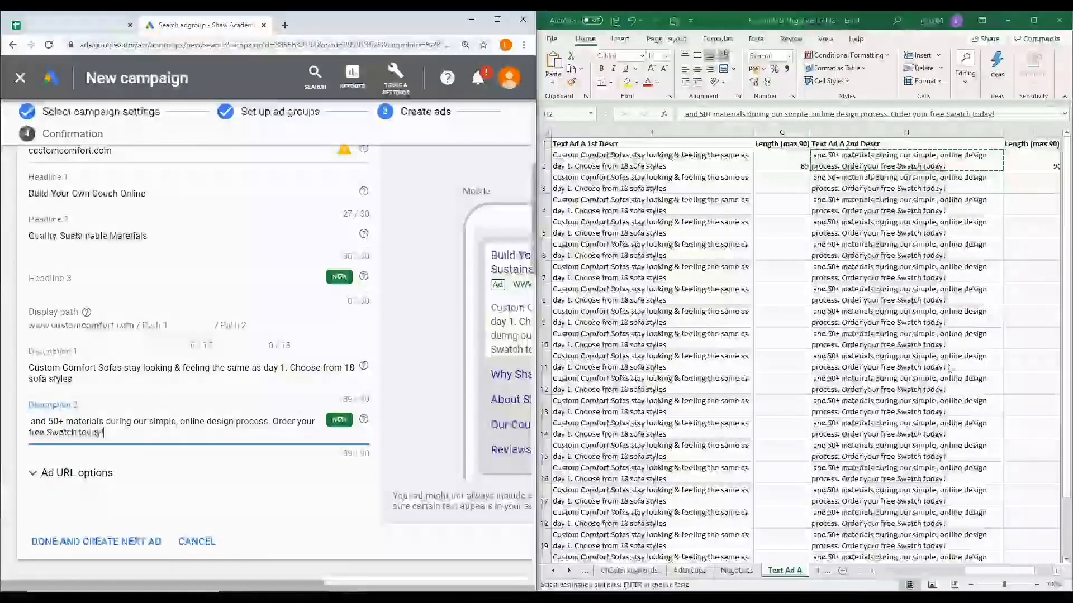
{"action": "scroll", "coordinate": [960, 565], "scroll_direction": "right", "scroll_amount": 1}
{"action": "scroll", "coordinate": [179, 346], "scroll_direction": "down", "scroll_amount": 2}
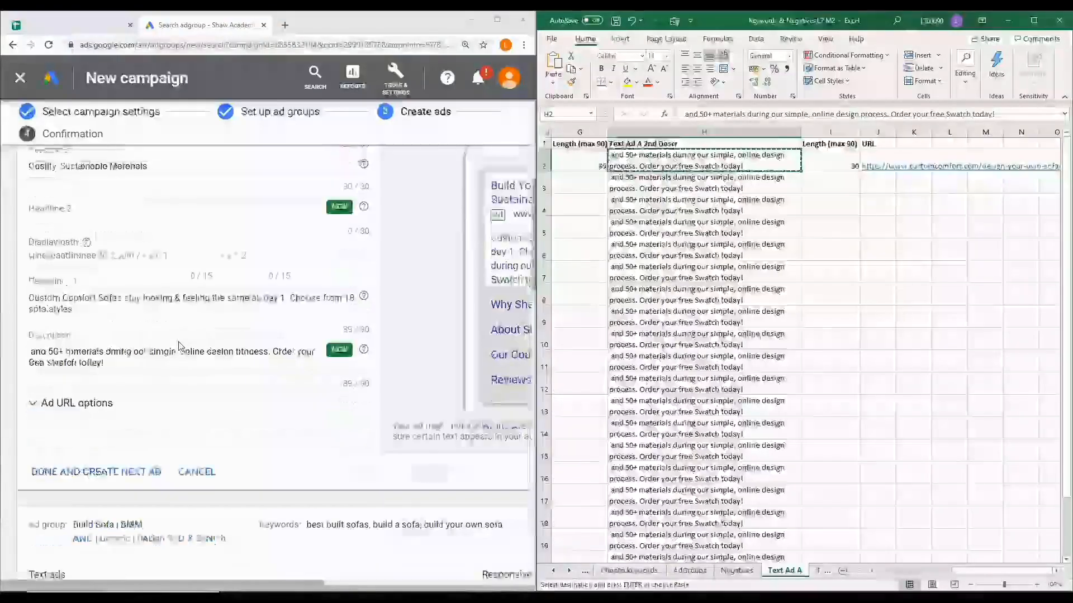
{"action": "left_click", "coordinate": [147, 474]}
Copy "Build Your Own Sofa Online" from cell B3 in Excel into Headline 1 of the Build Sofa | BMM text ad
{"action": "scroll", "coordinate": [168, 452], "scroll_direction": "down", "scroll_amount": 5}
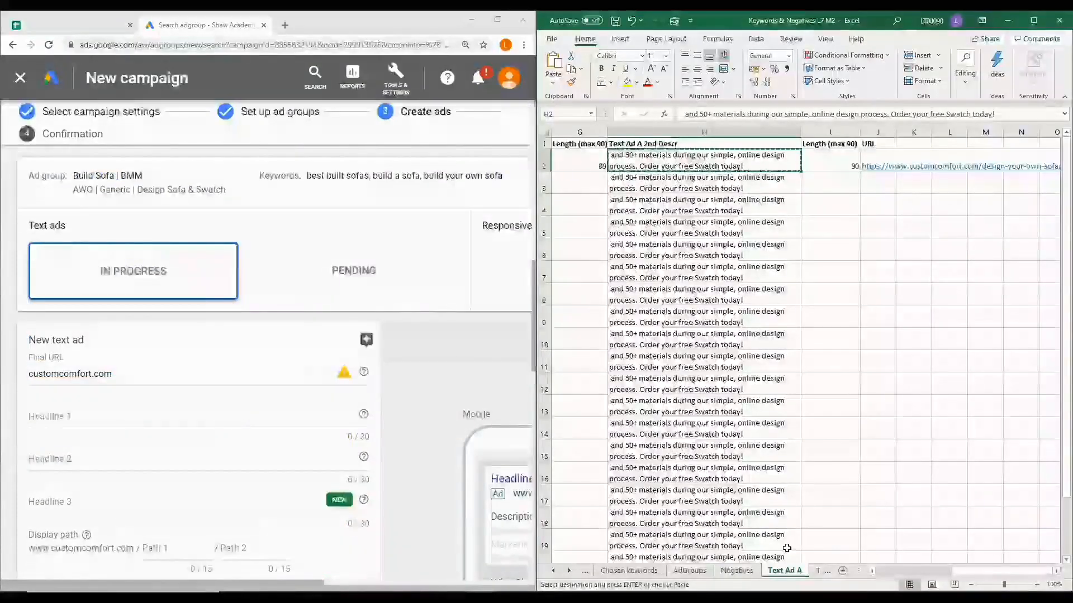
{"action": "left_click_drag", "start_coordinate": [979, 572], "coordinate": [905, 572]}
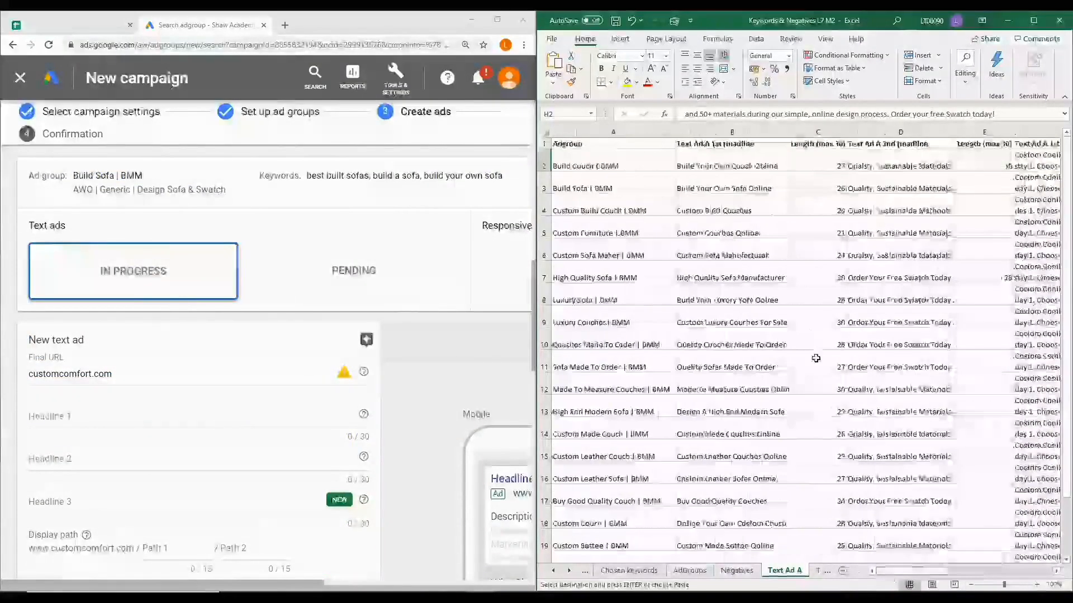
{"action": "left_click", "coordinate": [737, 178]}
{"action": "key", "text": "ctrl+c"}
{"action": "left_click", "coordinate": [101, 420]}
{"action": "key", "text": "ctrl+v"}
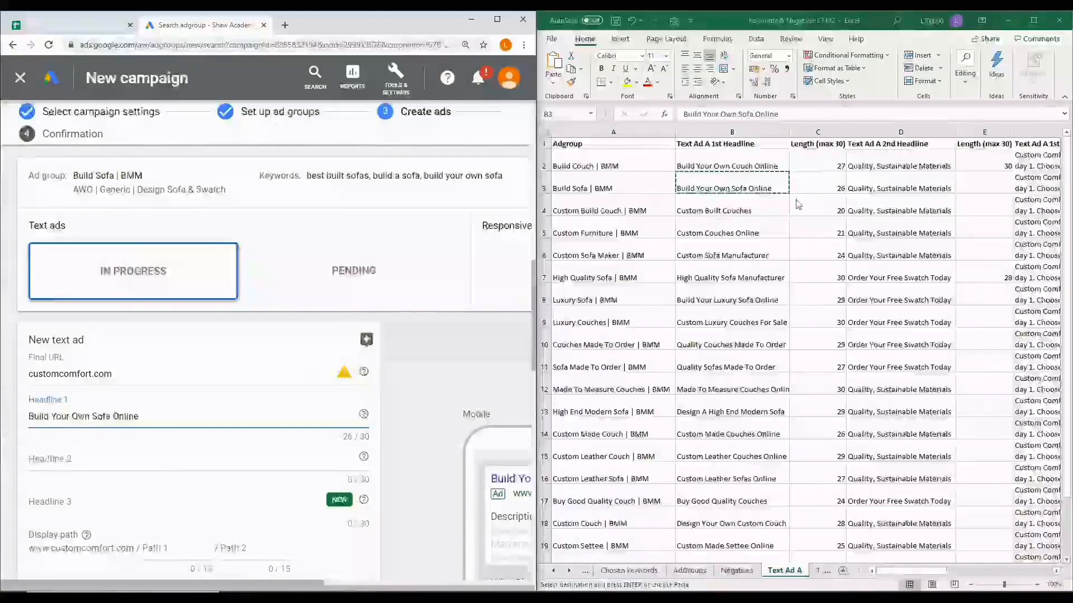
Copy "Quality, Sustainable Materials" from cell D3 in Excel into Headline 2 of the Build Sofa | BMM text ad
{"action": "left_click", "coordinate": [902, 182]}
{"action": "key", "text": "ctrl+c"}
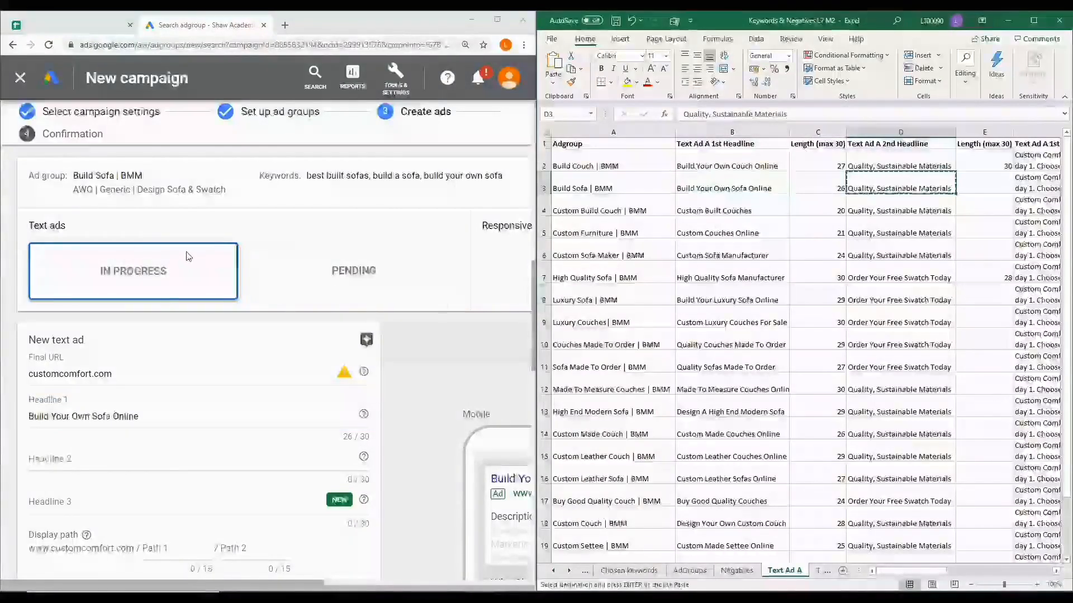
{"action": "left_click", "coordinate": [89, 462]}
{"action": "key", "text": "ctrl+v"}
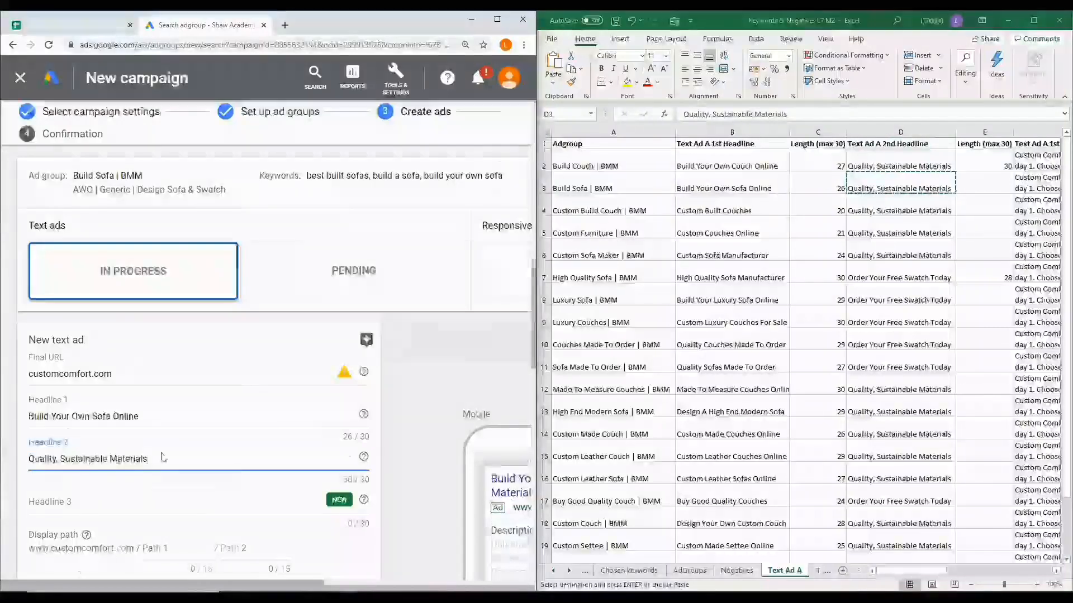
Replace the final URL of the Build Couch | BMM ad with the customcomfort.com/design-your-own-sofa tracking URL from cell J2 in Excel
{"action": "scroll", "coordinate": [162, 457], "scroll_direction": "down", "scroll_amount": 2}
{"action": "scroll", "coordinate": [162, 457], "scroll_direction": "down", "scroll_amount": 1}
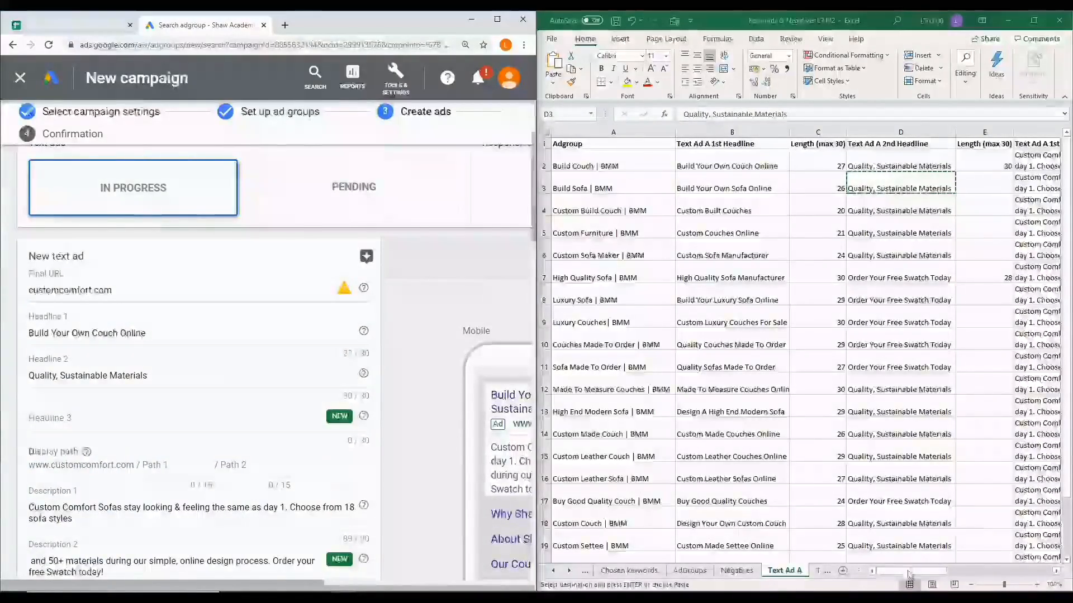
{"action": "scroll", "coordinate": [940, 579], "scroll_direction": "right", "scroll_amount": 6}
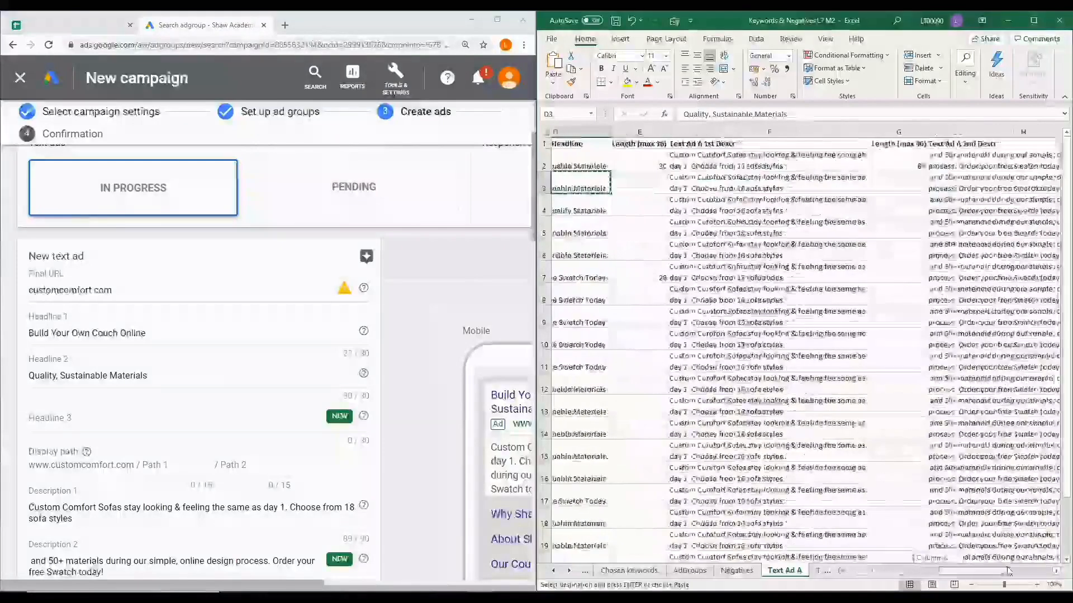
{"action": "left_click", "coordinate": [878, 153]}
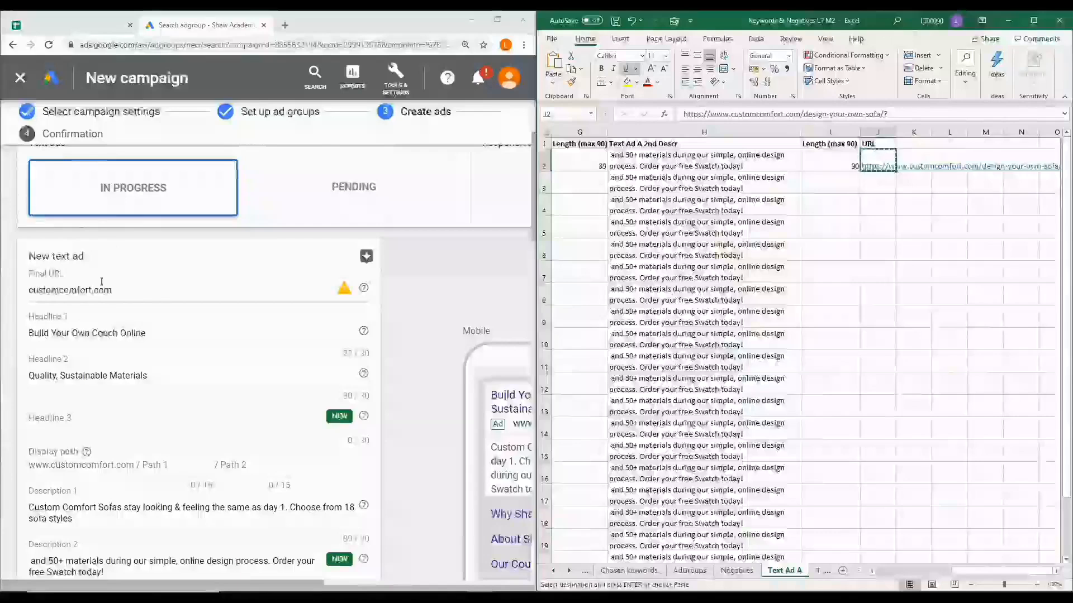
{"action": "left_click_drag", "start_coordinate": [115, 290], "coordinate": [22, 289]}
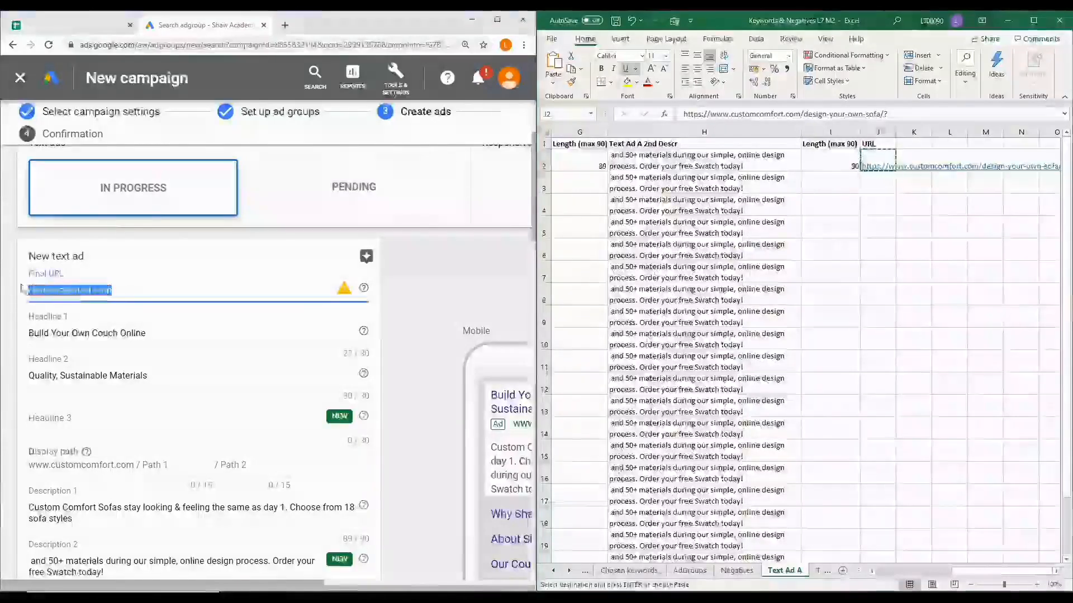
{"action": "key", "text": "ctrl+v"}
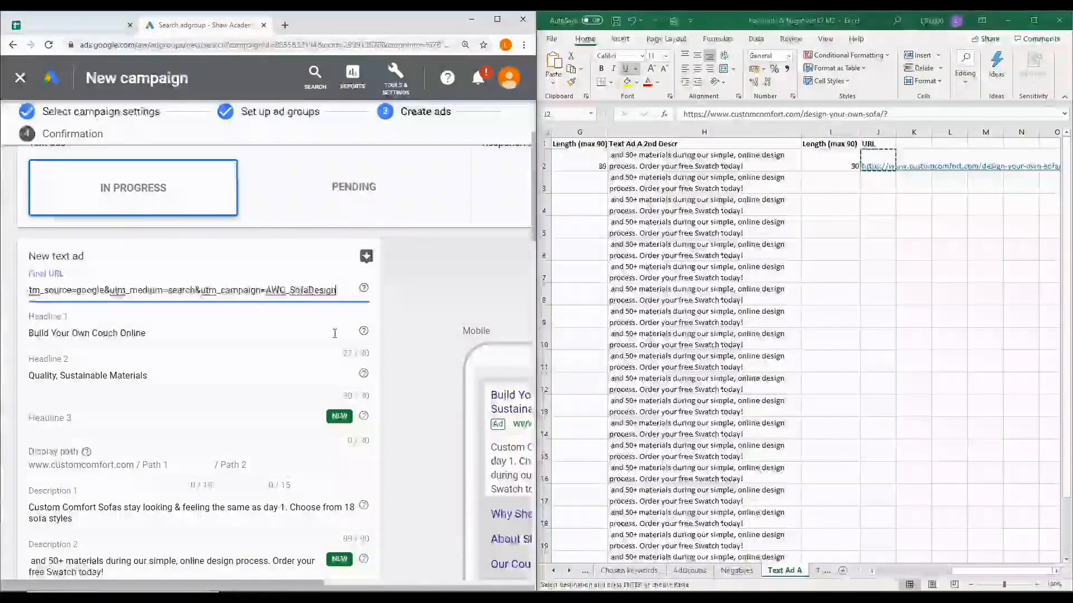
Replace the final URL of the Build Sofa | BMM ad with the same copied design-your-own-sofa tracking URL
{"action": "scroll", "coordinate": [231, 351], "scroll_direction": "down", "scroll_amount": 9}
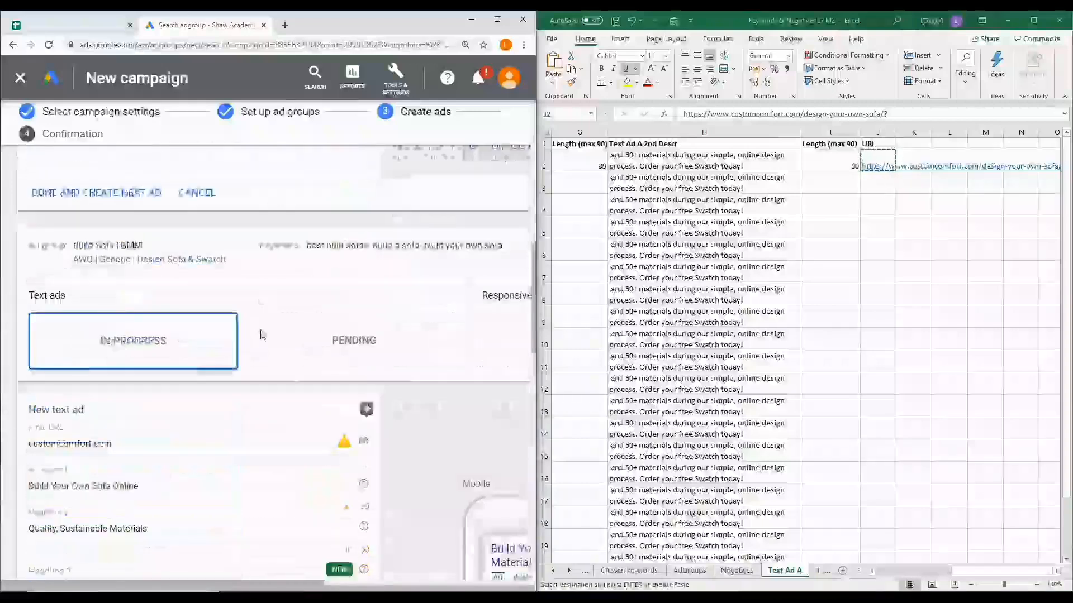
{"action": "left_click_drag", "start_coordinate": [129, 375], "coordinate": [6, 374]}
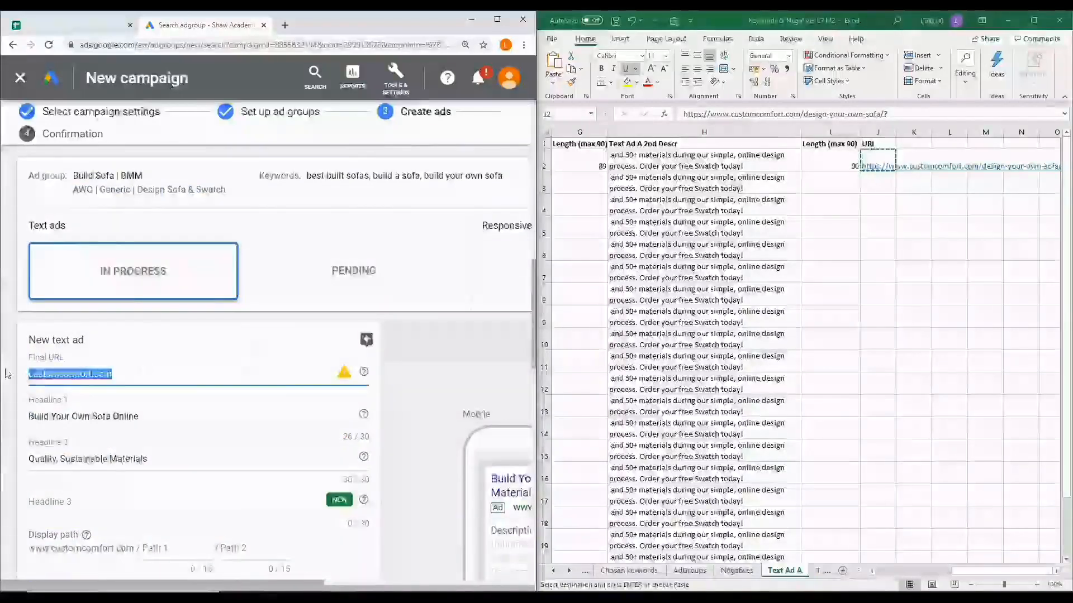
{"action": "key", "text": "ctrl+v"}
Replace the final URL of the Custom Build Couch | BMM ad with the copied design-your-own-sofa tracking URL
{"action": "scroll", "coordinate": [160, 377], "scroll_direction": "down", "scroll_amount": 6}
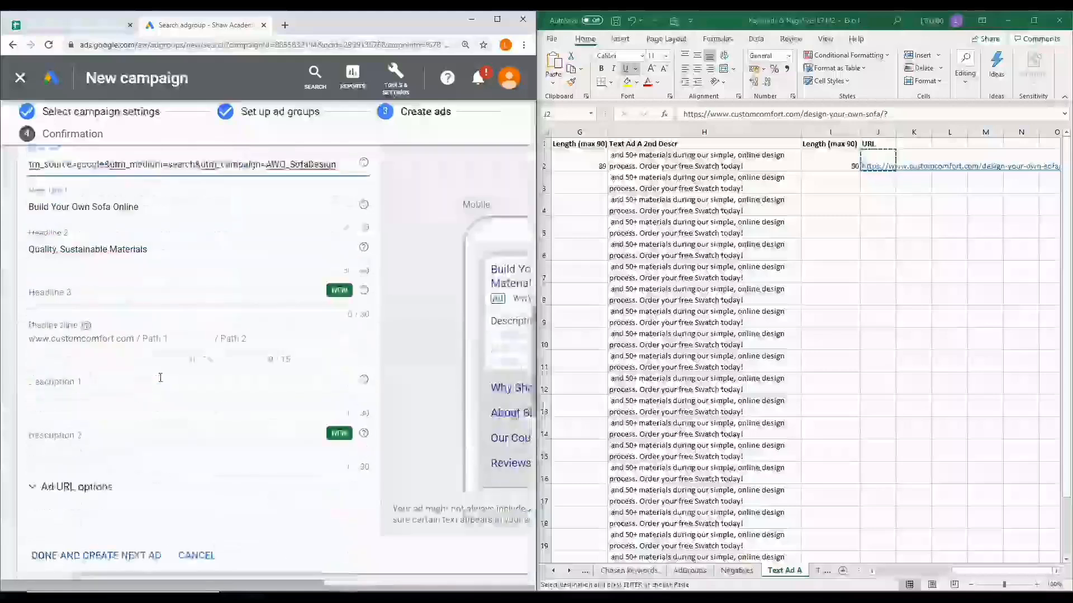
{"action": "scroll", "coordinate": [161, 377], "scroll_direction": "down", "scroll_amount": 3}
{"action": "scroll", "coordinate": [160, 376], "scroll_direction": "down", "scroll_amount": 2}
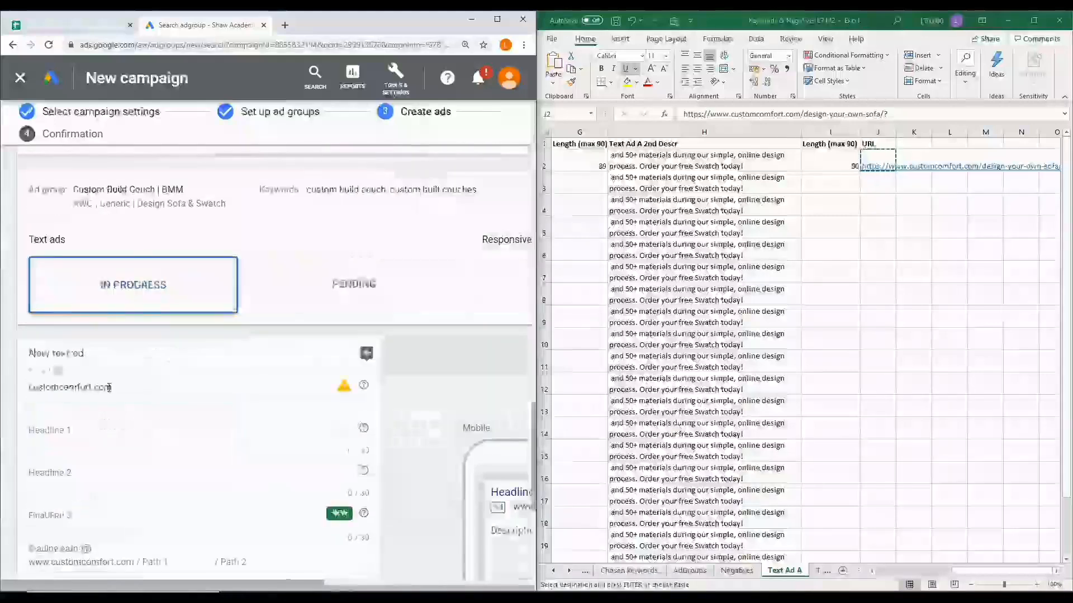
{"action": "left_click_drag", "start_coordinate": [115, 388], "coordinate": [20, 392]}
{"action": "key", "text": "ctrl+v"}
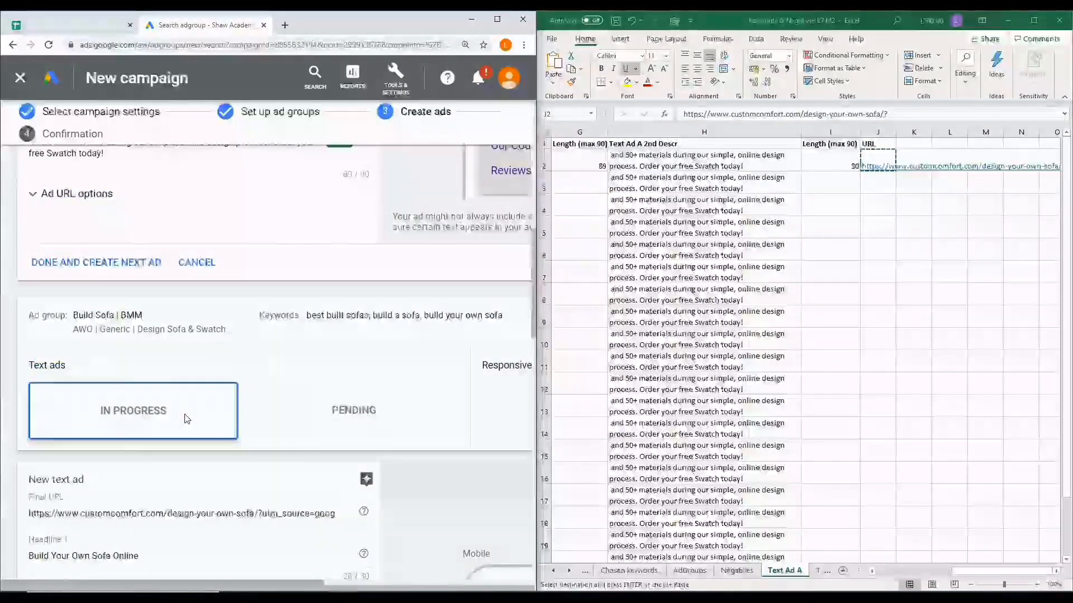
Copy the first description from cell F3 in Excel into Description 1 of the Build Sofa | BMM text ad
{"action": "scroll", "coordinate": [187, 418], "scroll_direction": "down", "scroll_amount": 3}
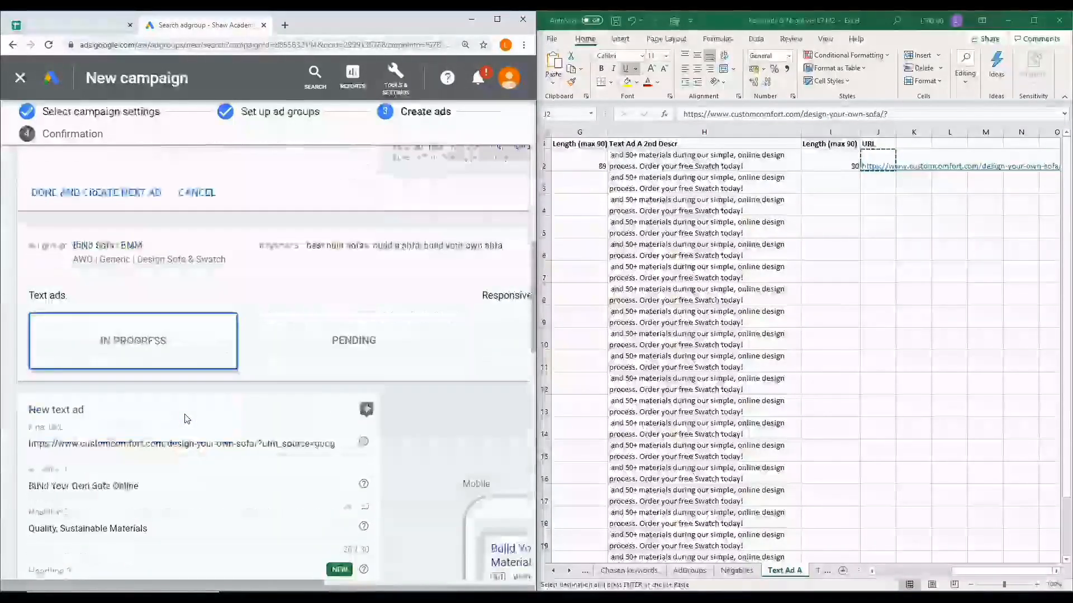
{"action": "scroll", "coordinate": [217, 412], "scroll_direction": "down", "scroll_amount": 5}
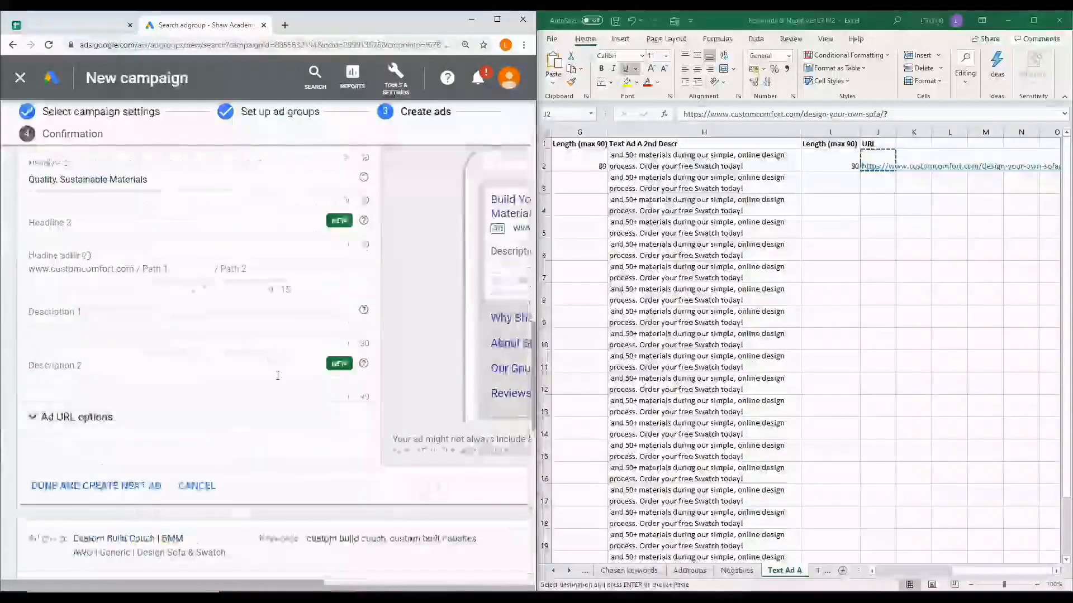
{"action": "left_click_drag", "start_coordinate": [969, 576], "coordinate": [1008, 570]}
{"action": "left_click", "coordinate": [700, 185]}
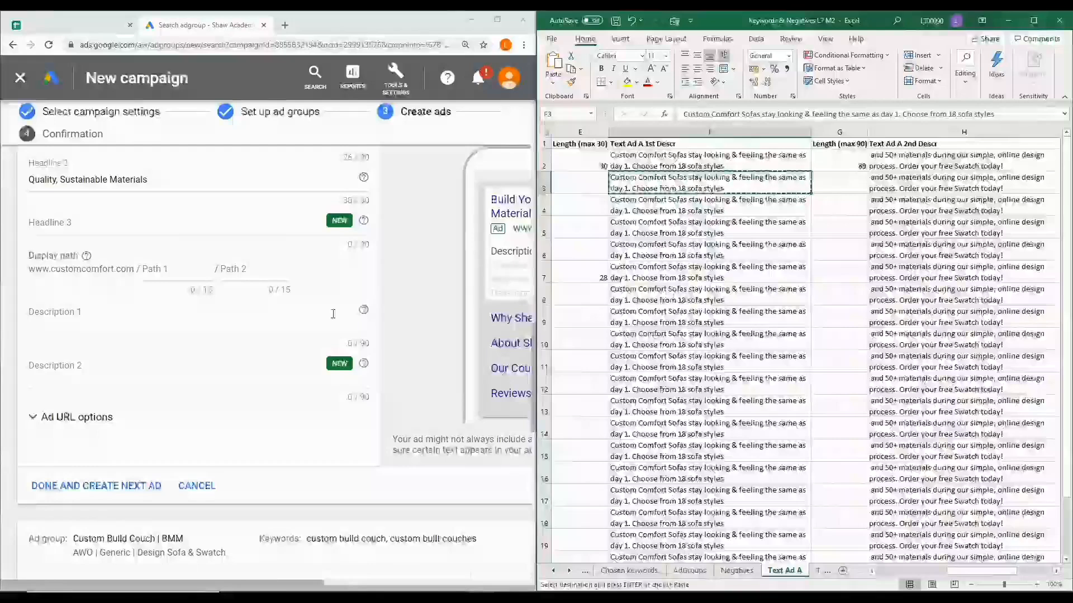
{"action": "key", "text": "ctrl+c"}
{"action": "left_click", "coordinate": [73, 326]}
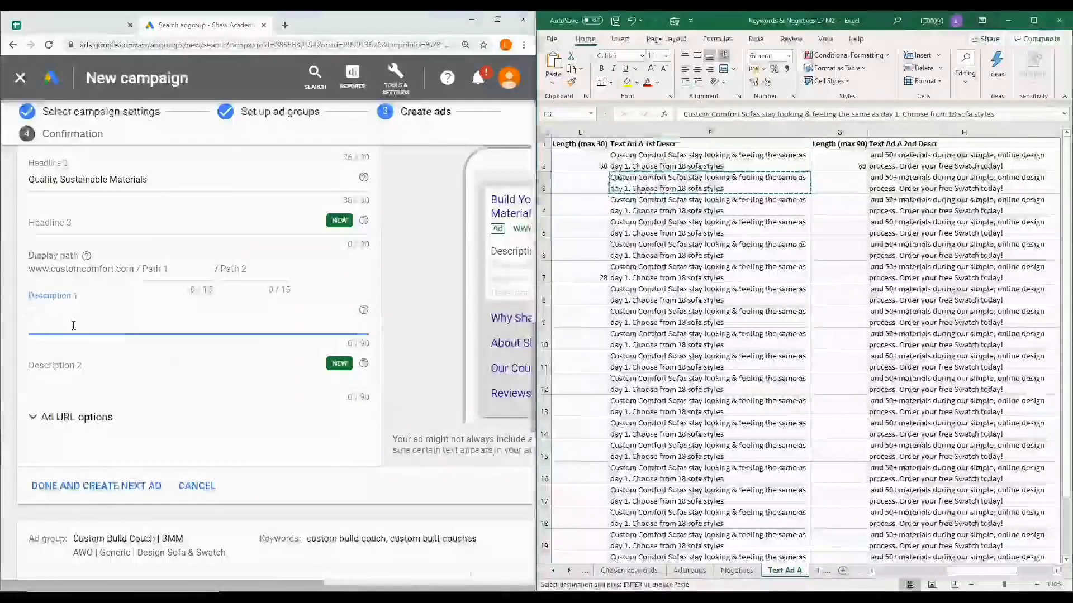
{"action": "key", "text": "ctrl+v"}
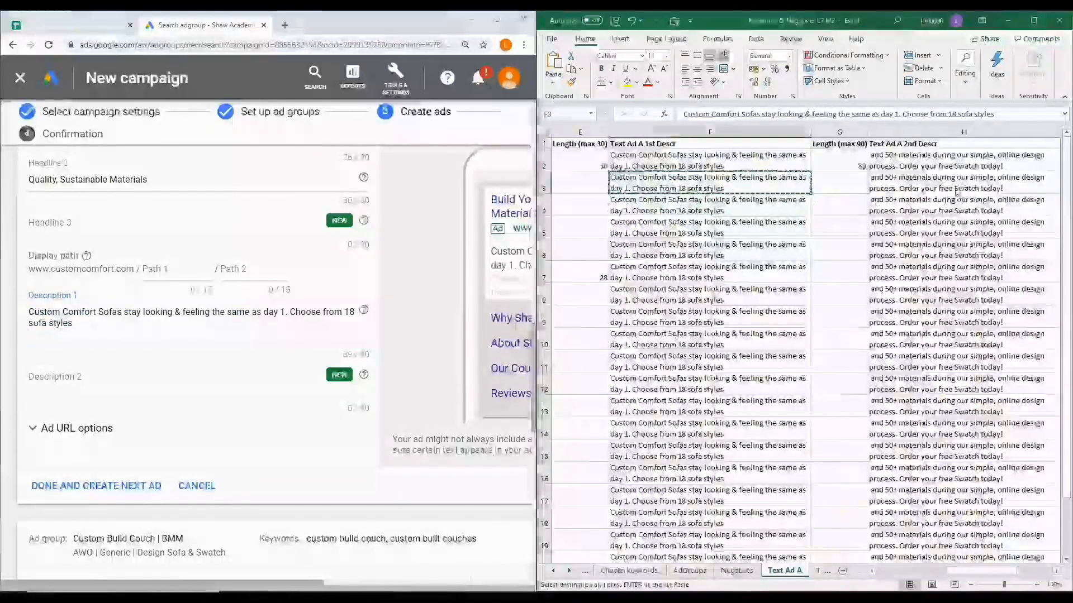
Copy the second description from cell H3 in Excel into Description 2 of the Build Sofa | BMM text ad
{"action": "left_click", "coordinate": [894, 185]}
{"action": "key", "text": "ctrl+c"}
{"action": "left_click", "coordinate": [30, 378]}
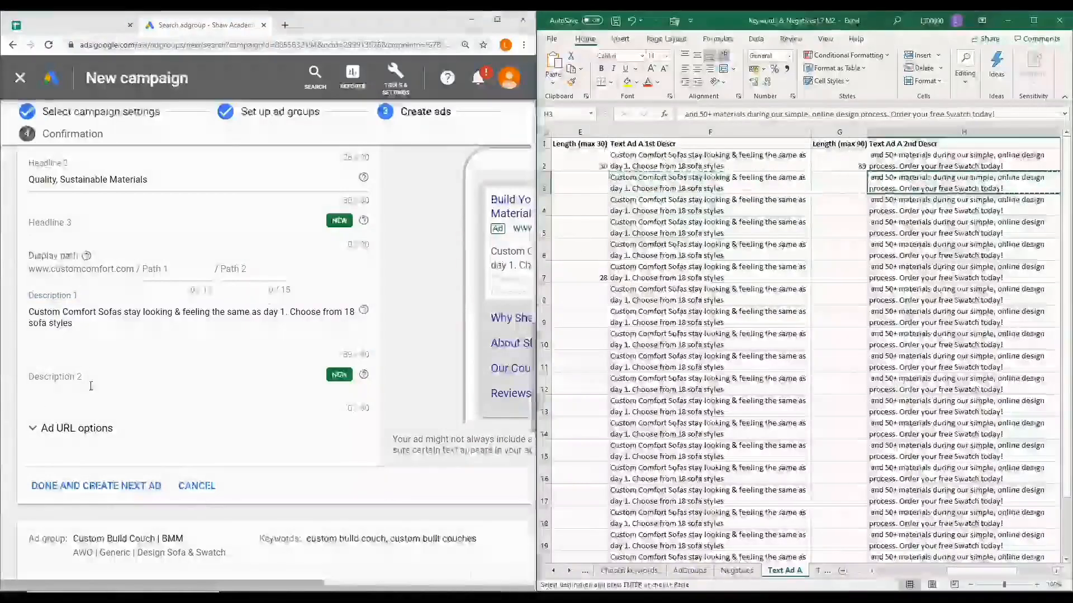
{"action": "key", "text": "ctrl+v"}
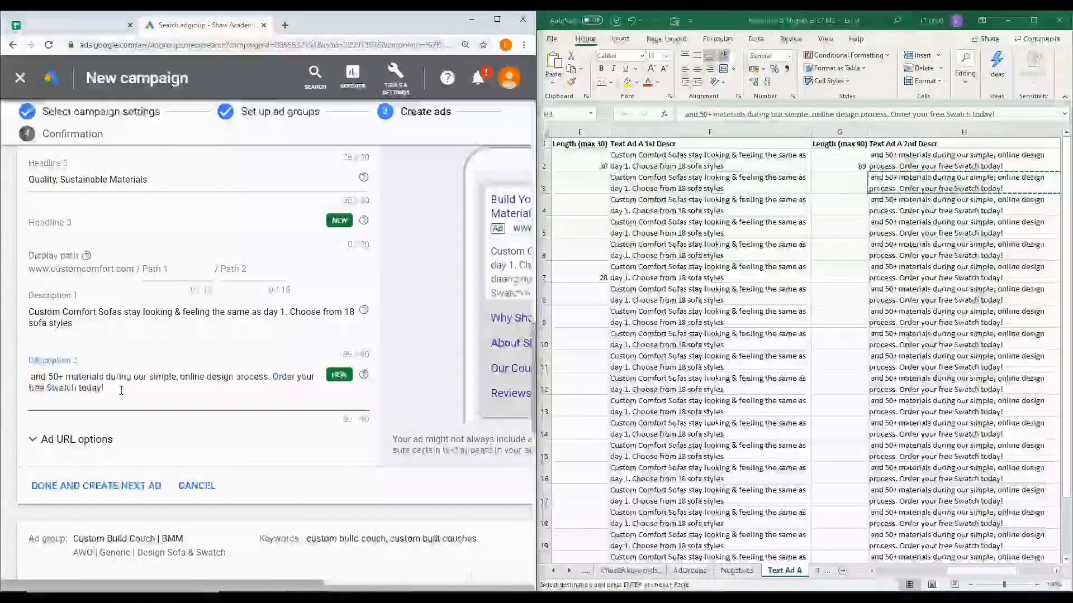
Set the display path of the Build Sofa | BMM text ad to Sofa / Design
{"action": "left_click", "coordinate": [82, 316]}
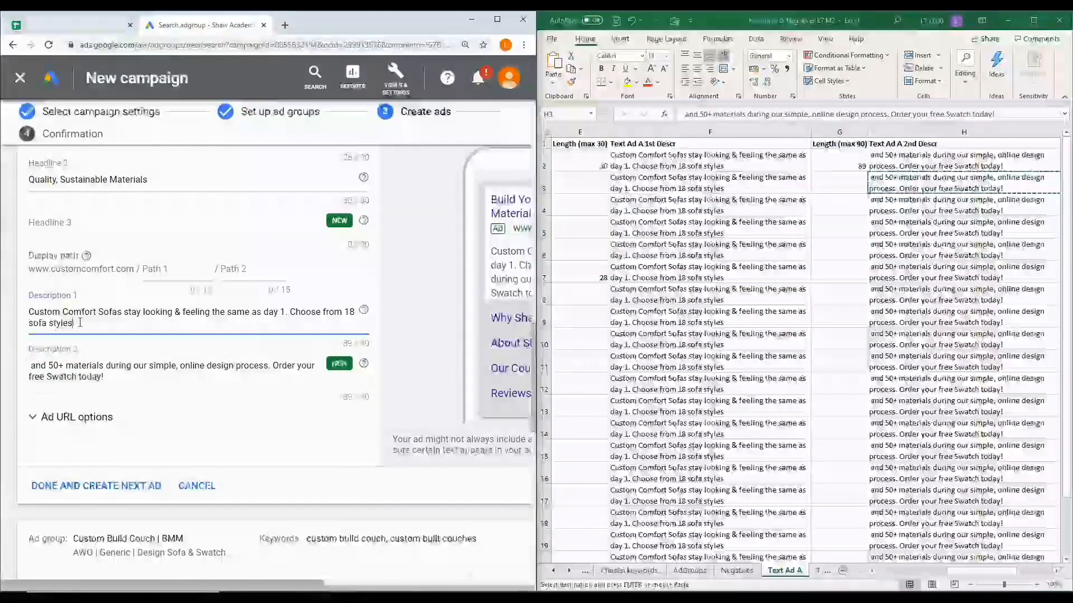
{"action": "scroll", "coordinate": [142, 374], "scroll_direction": "up", "scroll_amount": 1}
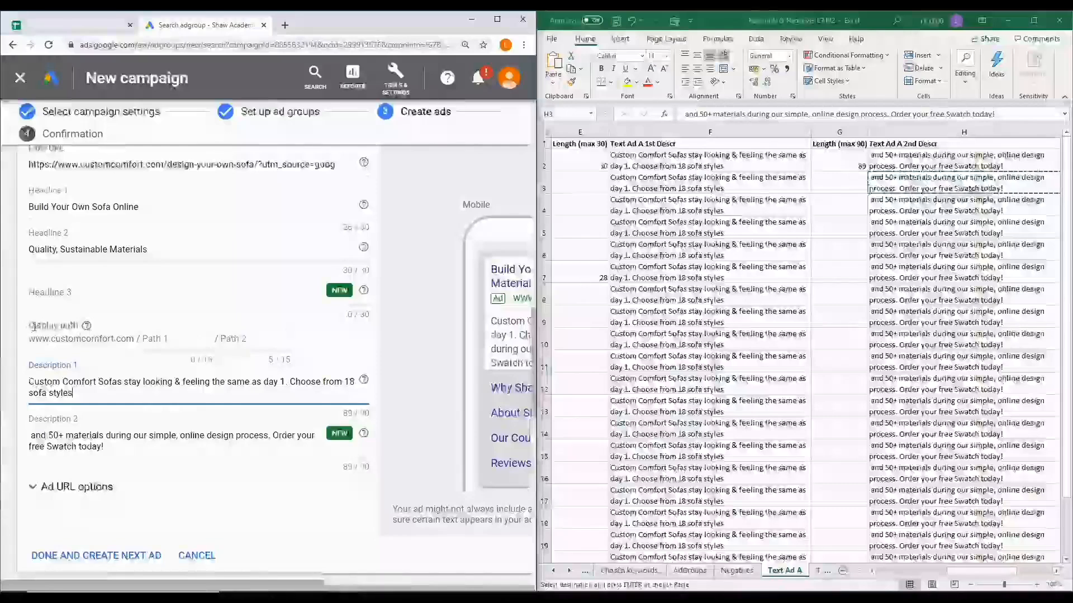
{"action": "left_click", "coordinate": [175, 339]}
{"action": "type", "text": "Sofa"}
{"action": "left_click", "coordinate": [246, 340]}
{"action": "type", "text": "Design"}
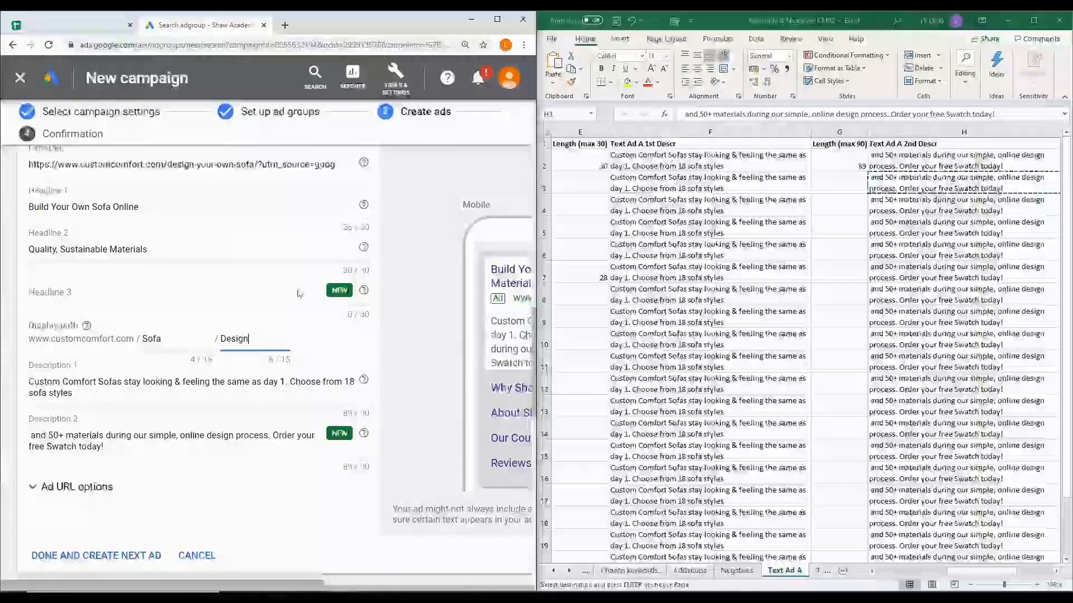
Copy the first headline, Custom Built Couches, from cell B4 in Excel into Headline 1 of the Custom Build Couch | BMM text ad
{"action": "scroll", "coordinate": [281, 490], "scroll_direction": "down", "scroll_amount": 1}
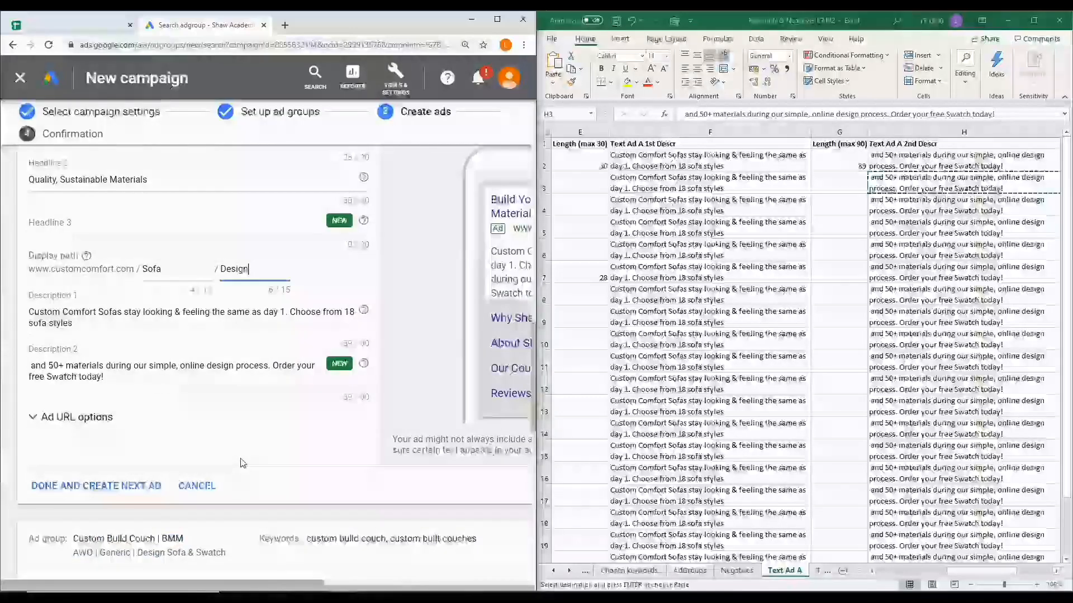
{"action": "scroll", "coordinate": [236, 379], "scroll_direction": "down", "scroll_amount": 1}
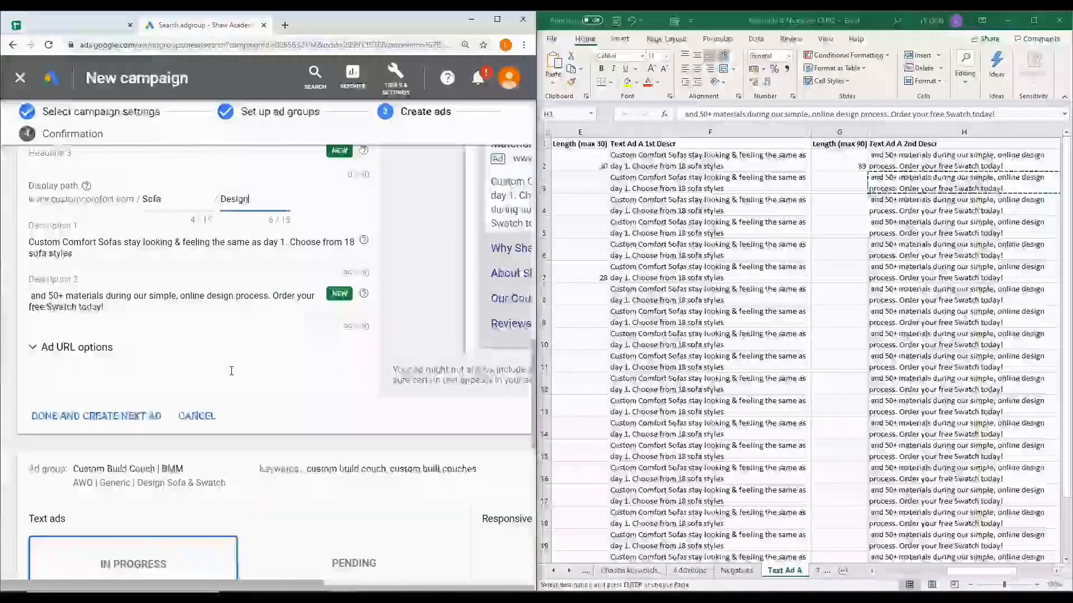
{"action": "scroll", "coordinate": [232, 375], "scroll_direction": "down", "scroll_amount": 3}
{"action": "scroll", "coordinate": [229, 368], "scroll_direction": "down", "scroll_amount": 1}
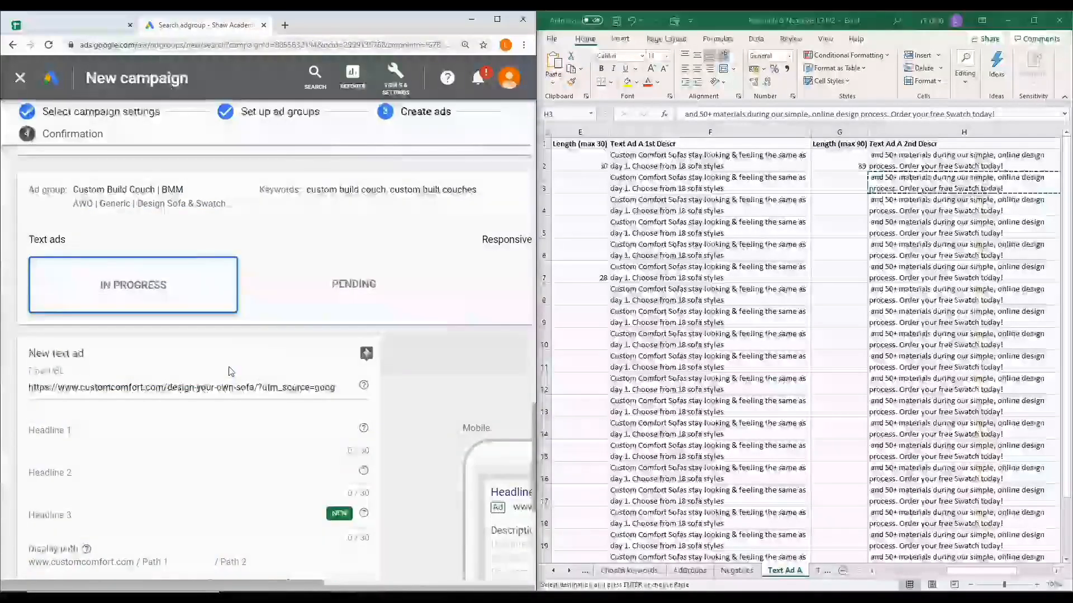
{"action": "scroll", "coordinate": [276, 363], "scroll_direction": "down", "scroll_amount": 1}
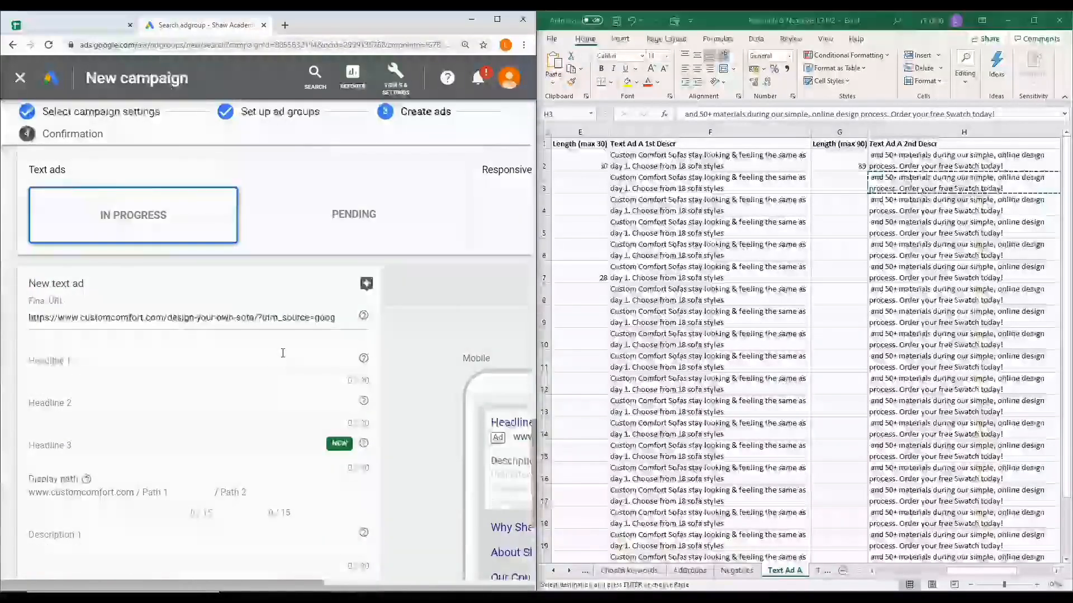
{"action": "scroll", "coordinate": [695, 169], "scroll_direction": "left", "scroll_amount": 4}
{"action": "left_click", "coordinate": [712, 211]}
{"action": "key", "text": "ctrl+c"}
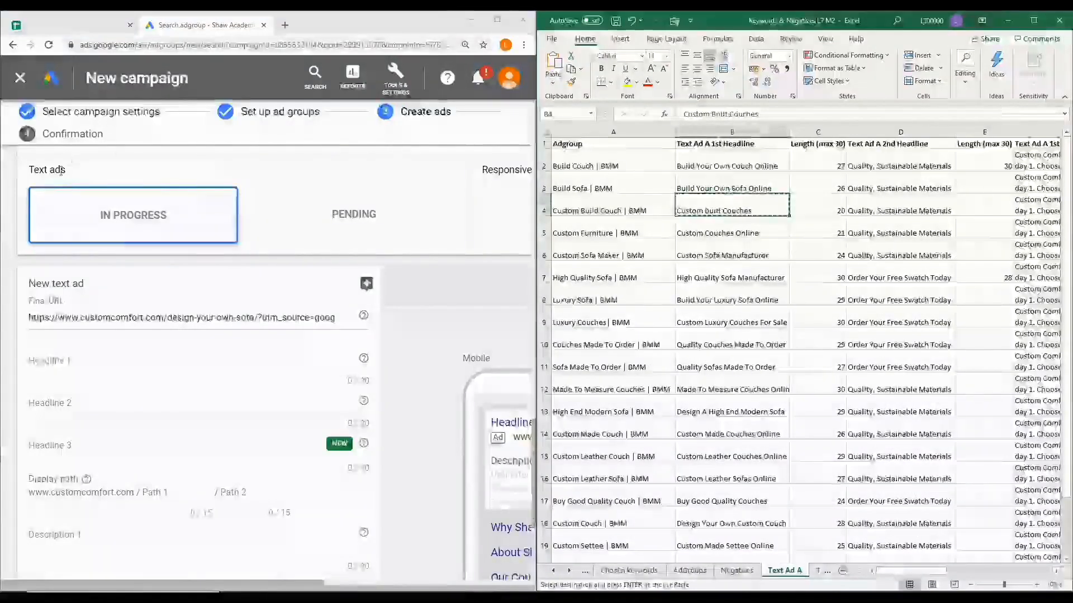
{"action": "left_click", "coordinate": [97, 362]}
{"action": "key", "text": "ctrl+v"}
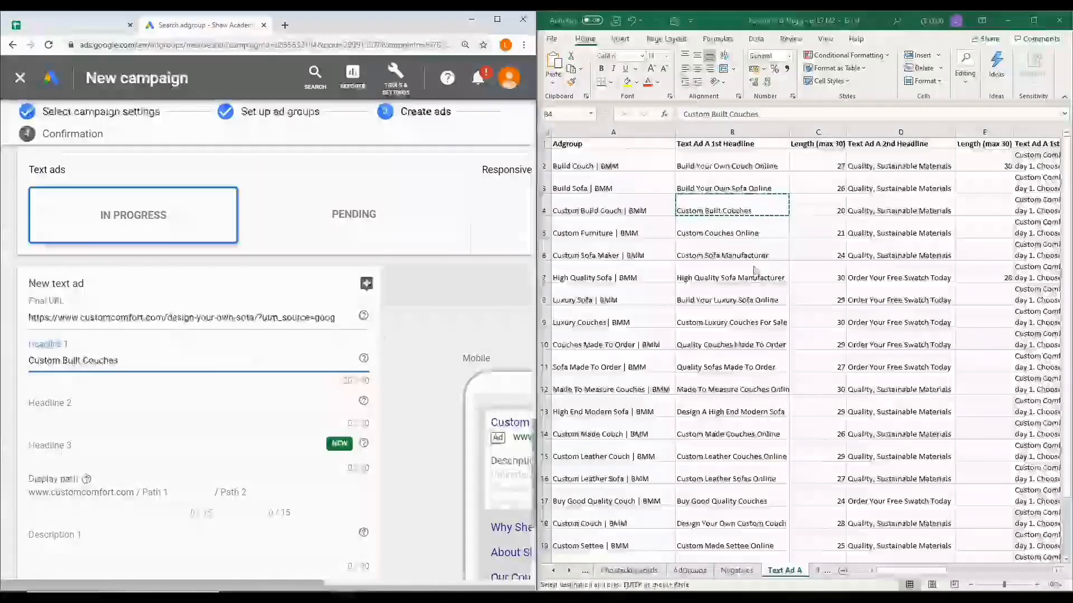
Copy the second headline, Quality, Sustainable Materials, from cell D4 in Excel into Headline 2 of the Custom Build Couch | BMM ad
{"action": "left_click", "coordinate": [905, 208]}
{"action": "key", "text": "ctrl+c"}
{"action": "left_click", "coordinate": [94, 406]}
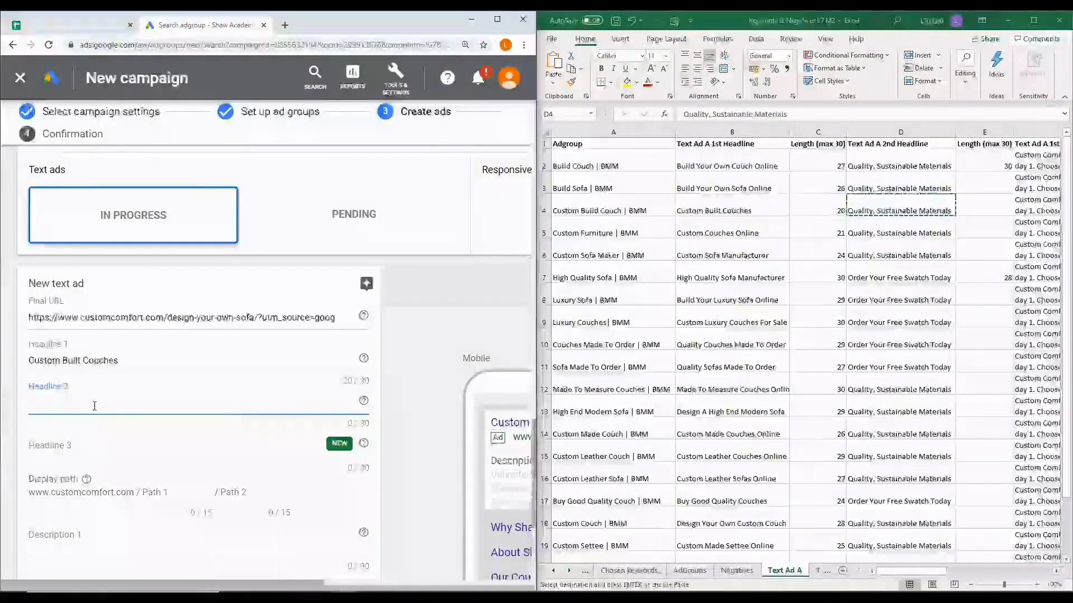
{"action": "key", "text": "ctrl+v"}
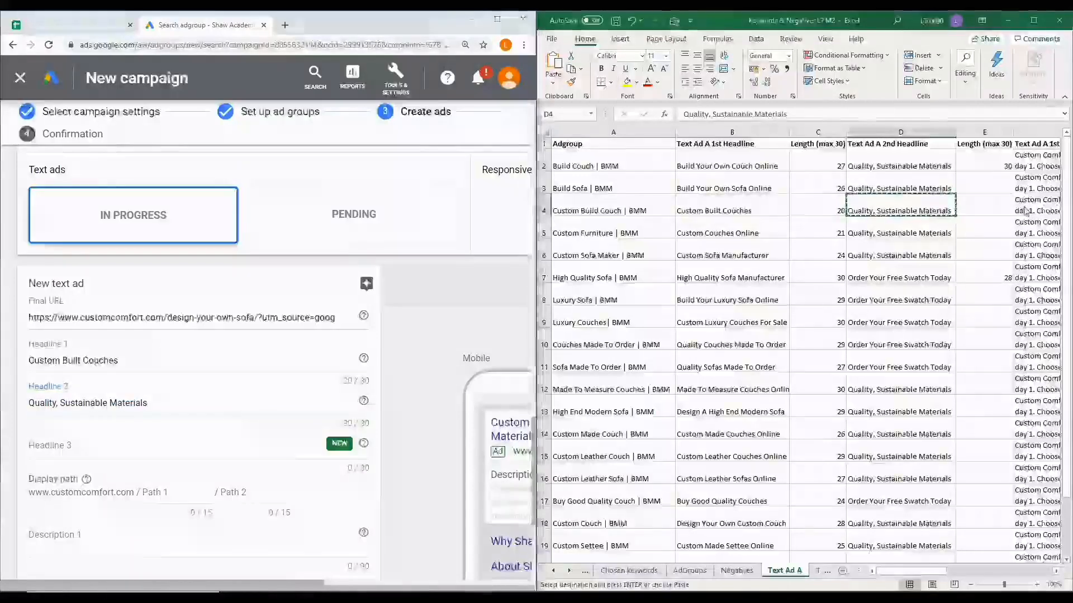
Copy the first description from cell F4 in Excel into Description 1 of the Custom Build Couch | BMM ad, without the trailing line break
{"action": "left_click", "coordinate": [1030, 205]}
{"action": "key", "text": "ctrl+c"}
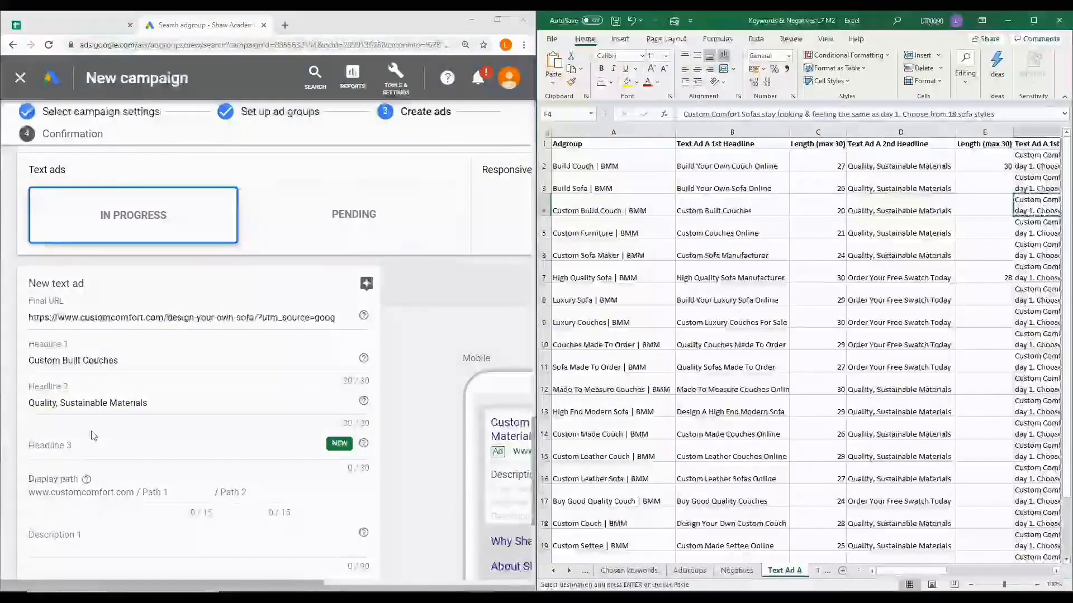
{"action": "left_click", "coordinate": [92, 441]}
{"action": "scroll", "coordinate": [73, 532], "scroll_direction": "down", "scroll_amount": 3}
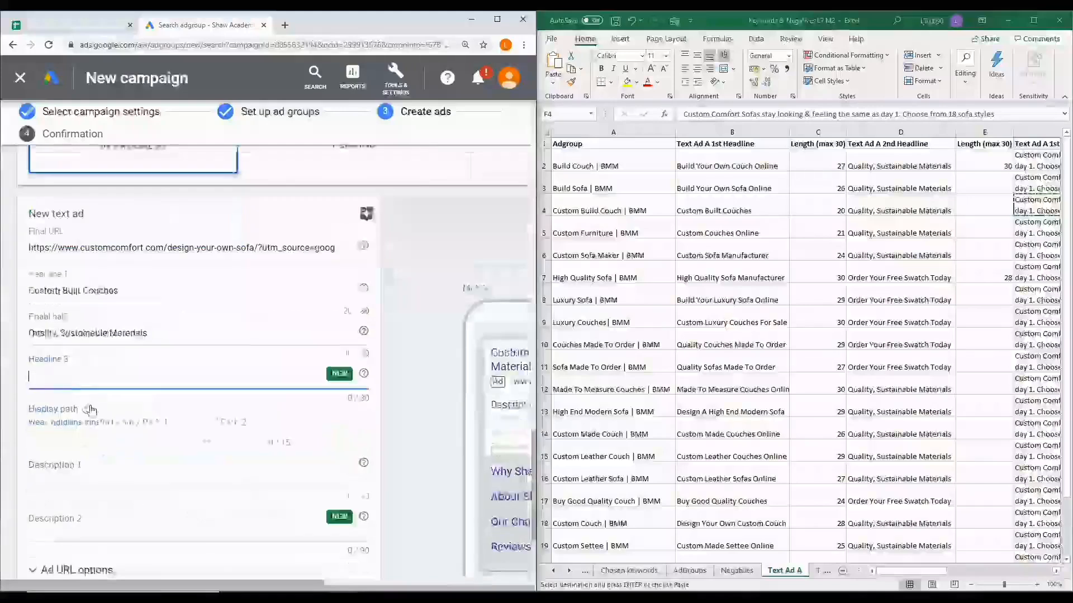
{"action": "left_click", "coordinate": [78, 411]}
{"action": "key", "text": "ctrl+v"}
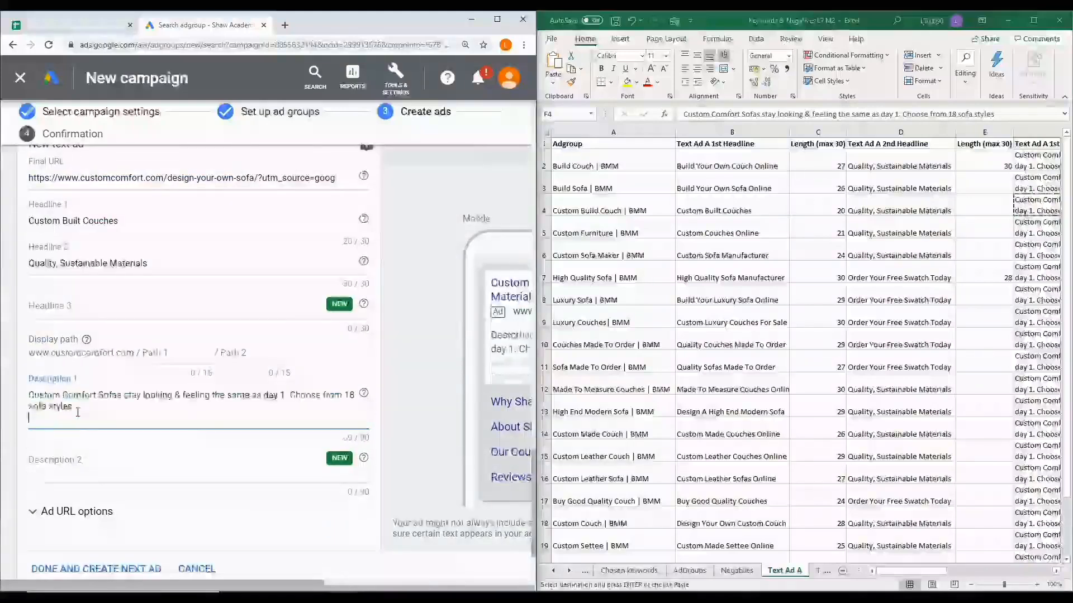
{"action": "key", "text": "BackSpace"}
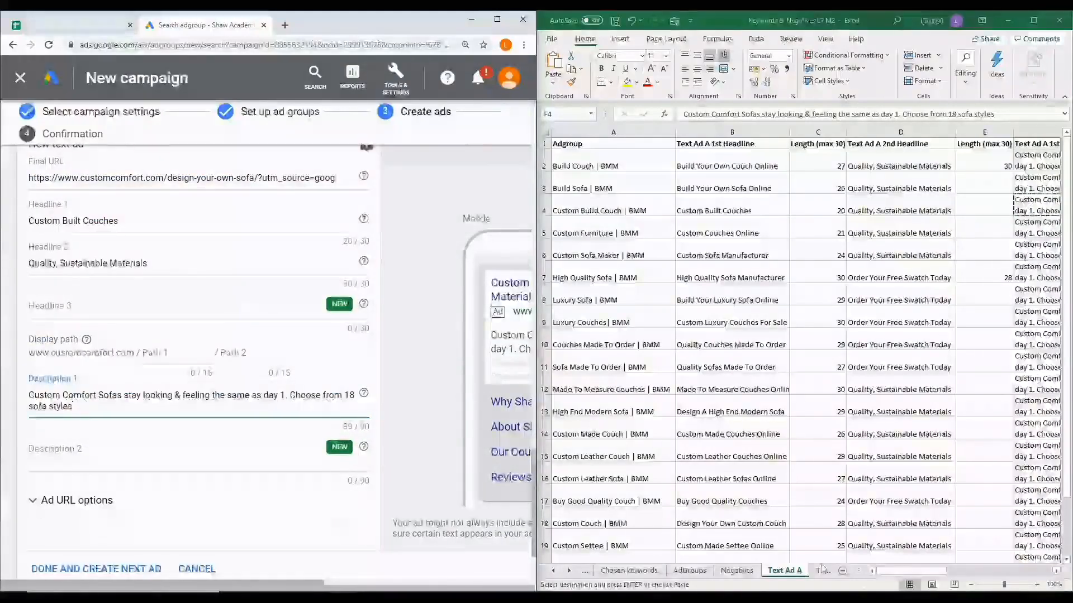
Copy the second description from cell H4 in Excel into Description 2 of the Custom Build Couch | BMM ad, without the trailing line break
{"action": "left_click_drag", "start_coordinate": [930, 572], "coordinate": [1015, 573]}
{"action": "left_click", "coordinate": [905, 205]}
{"action": "key", "text": "ctrl+c"}
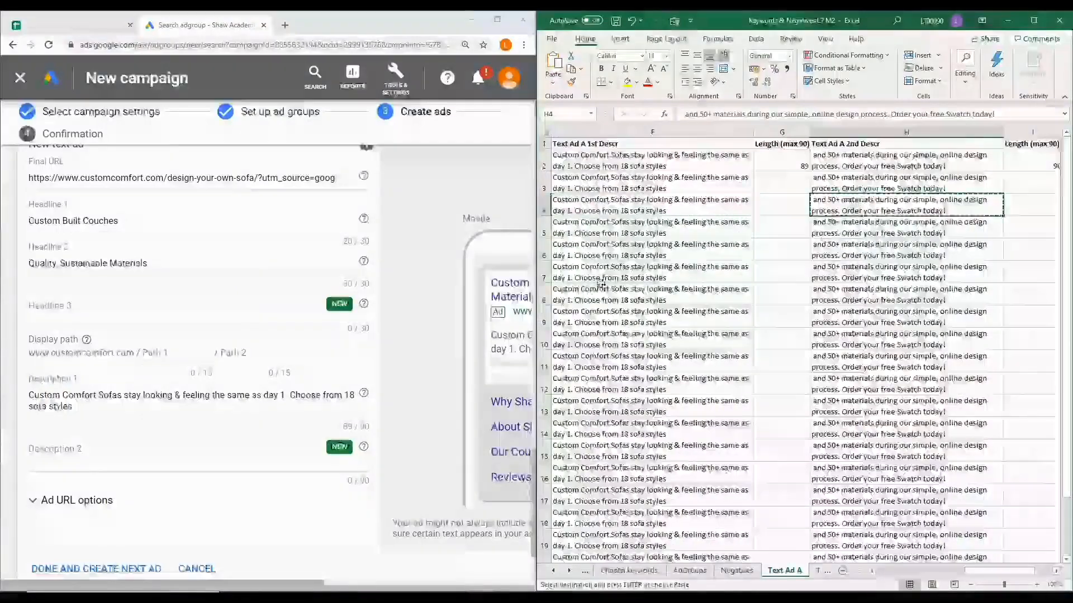
{"action": "left_click", "coordinate": [130, 452]}
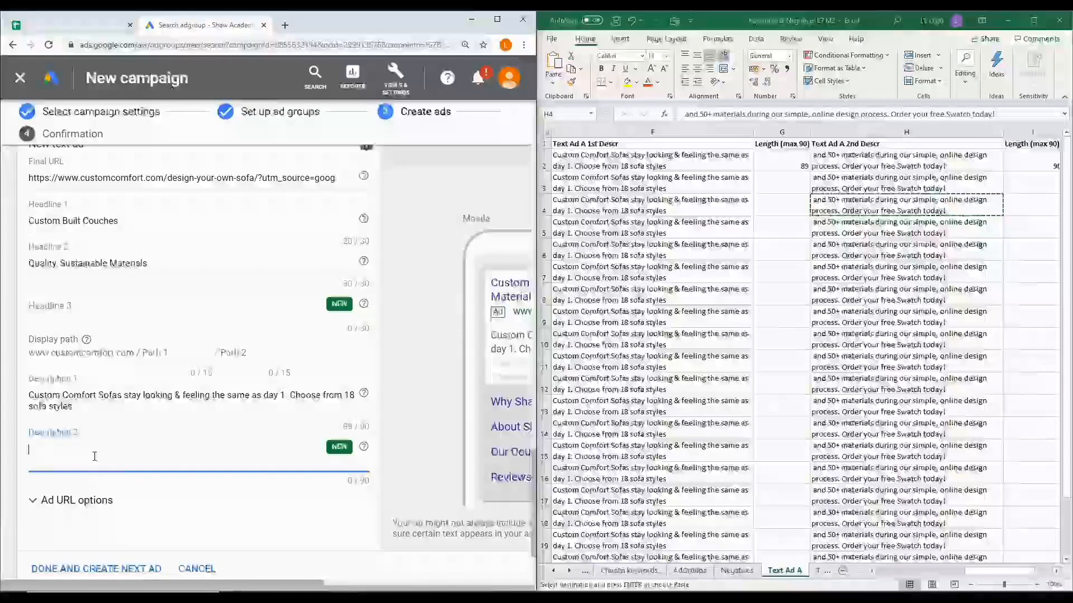
{"action": "key", "text": "ctrl+v"}
{"action": "key", "text": "BackSpace"}
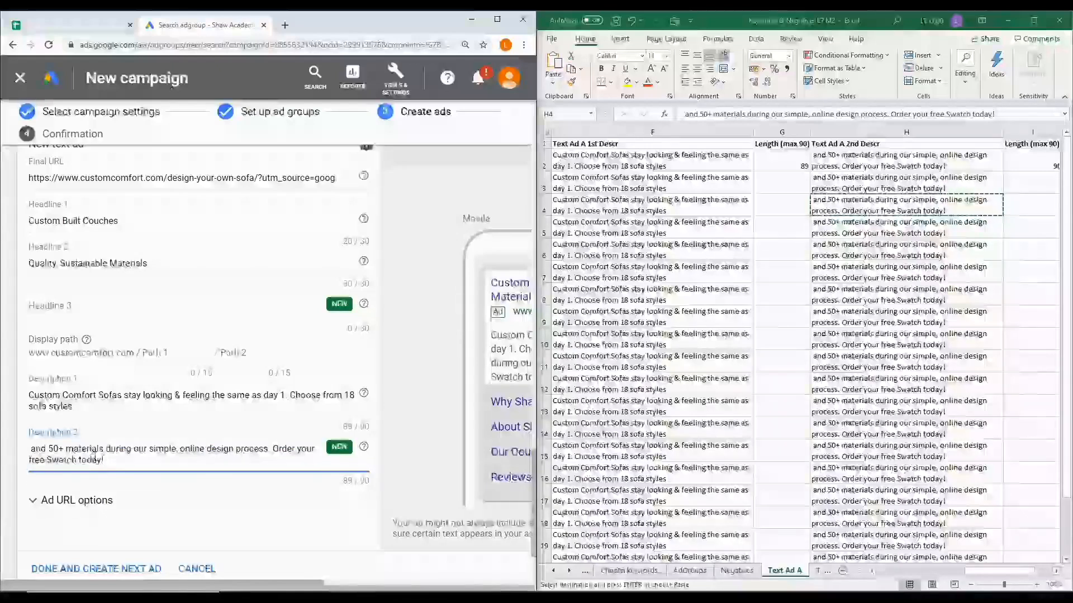
Save the ads and continue to the finished campaign, viewing its Enable and Pause status options without changing them
{"action": "scroll", "coordinate": [184, 444], "scroll_direction": "down", "scroll_amount": 2}
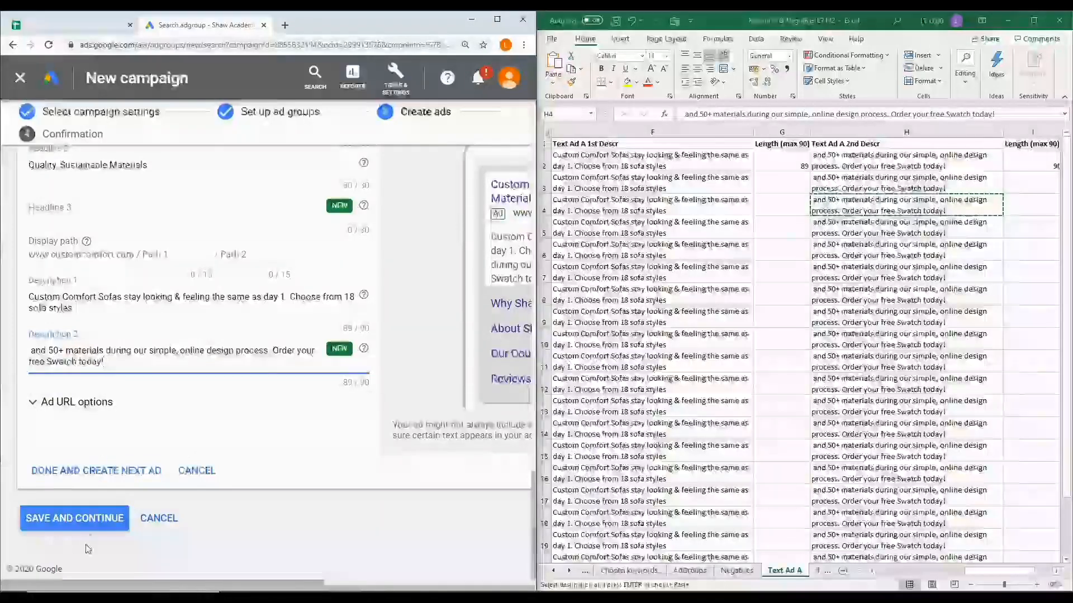
{"action": "left_click", "coordinate": [99, 524]}
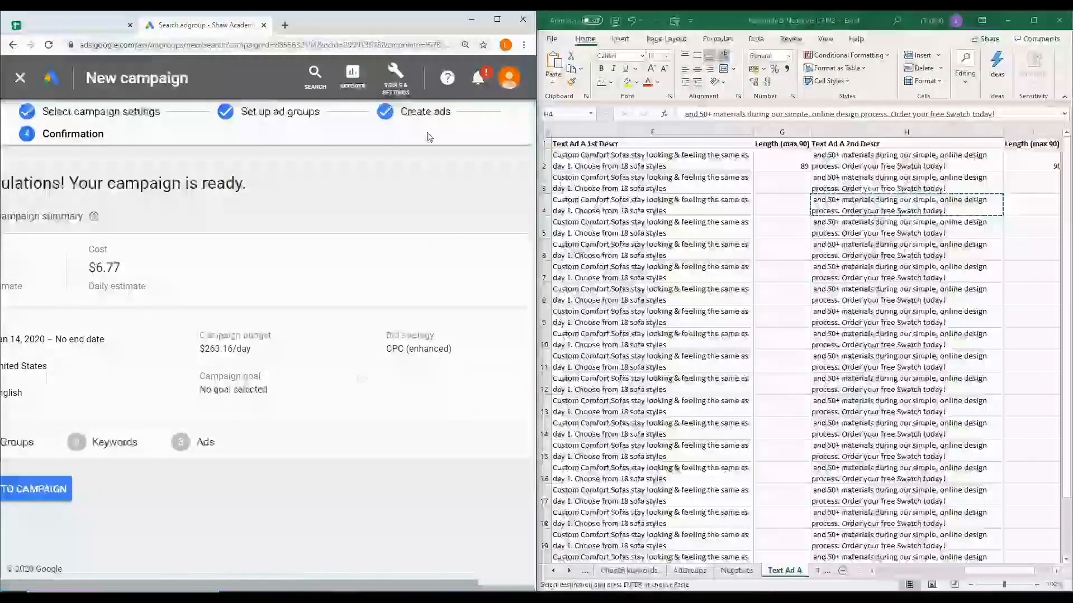
{"action": "left_click", "coordinate": [497, 20]}
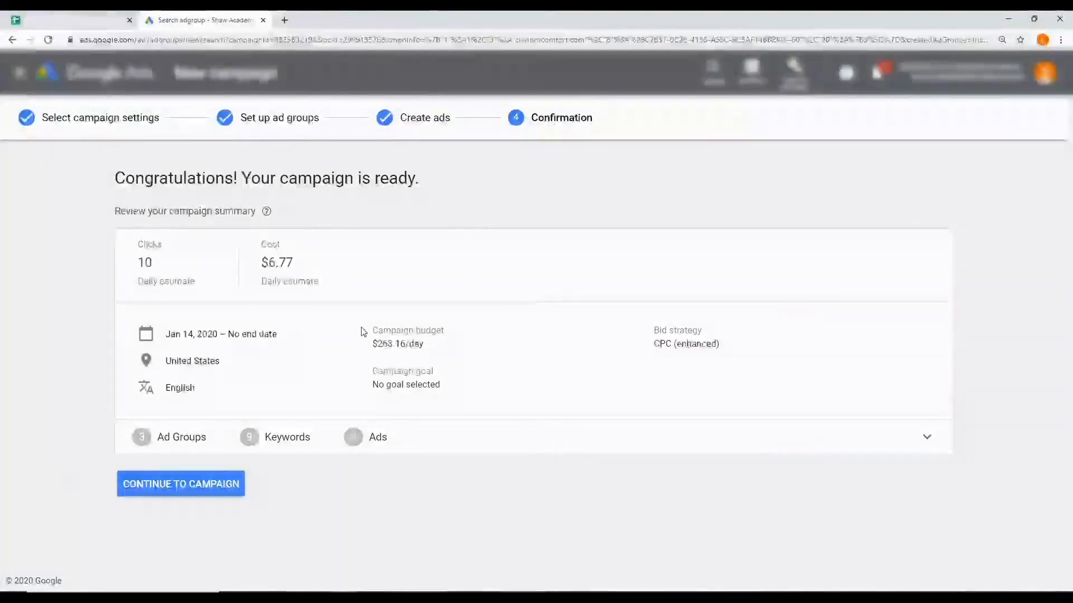
{"action": "left_click", "coordinate": [223, 492]}
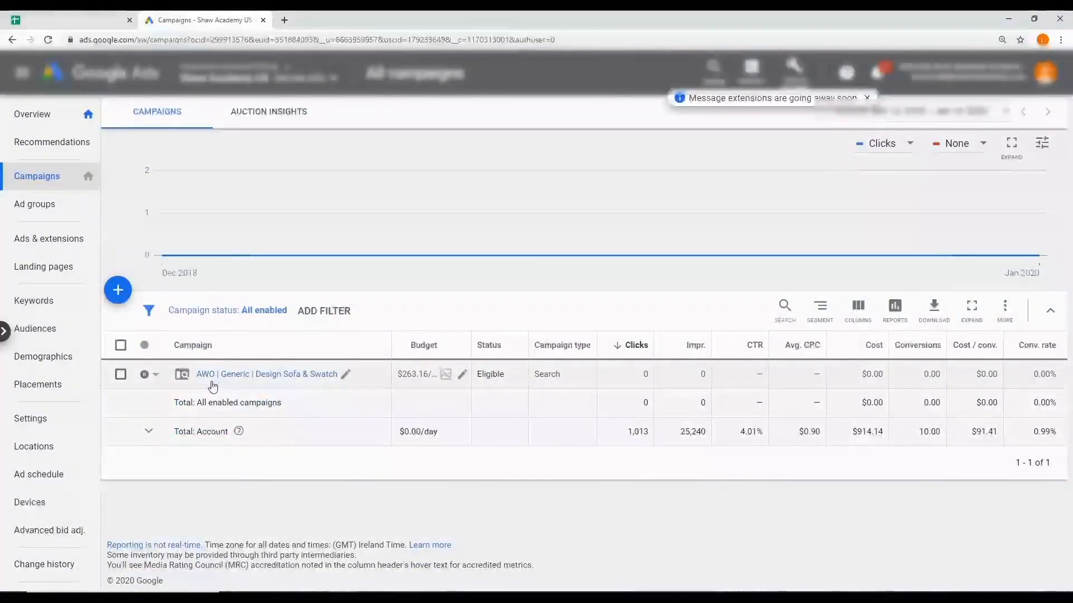
{"action": "left_click", "coordinate": [158, 376]}
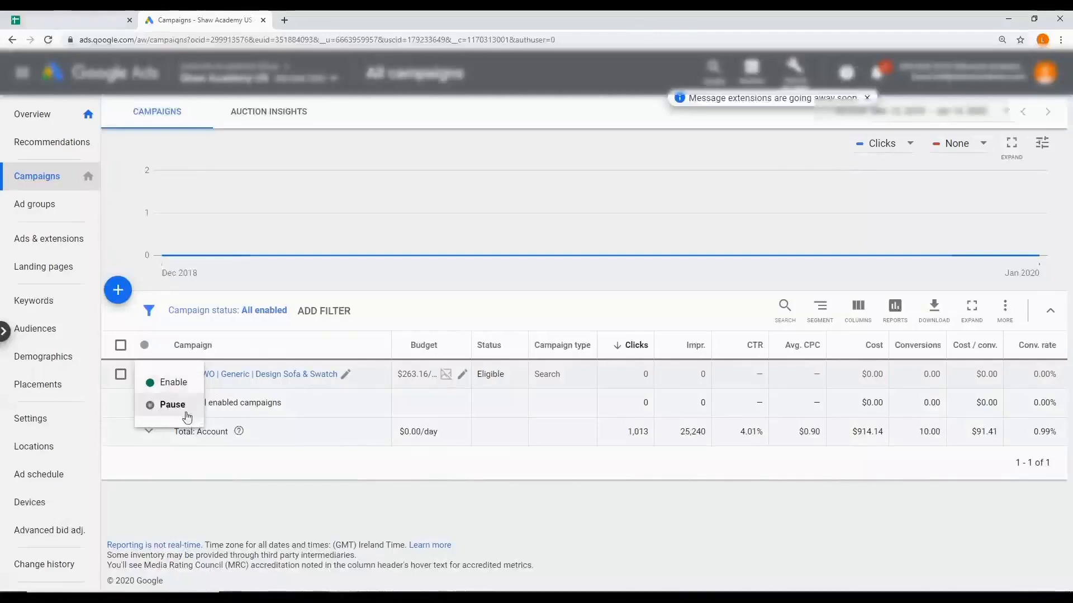
{"action": "left_click", "coordinate": [354, 474]}
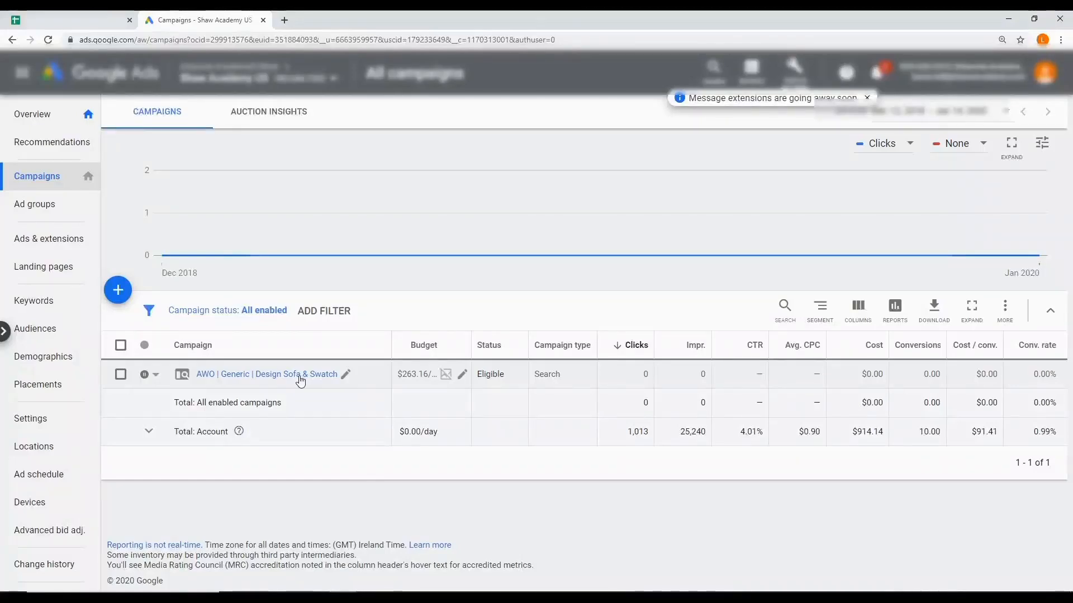
Open the AWO | Generic | Design Sofa & Swatch campaign and show the ads of its Build Couch | BMM ad group
{"action": "left_click", "coordinate": [269, 375]}
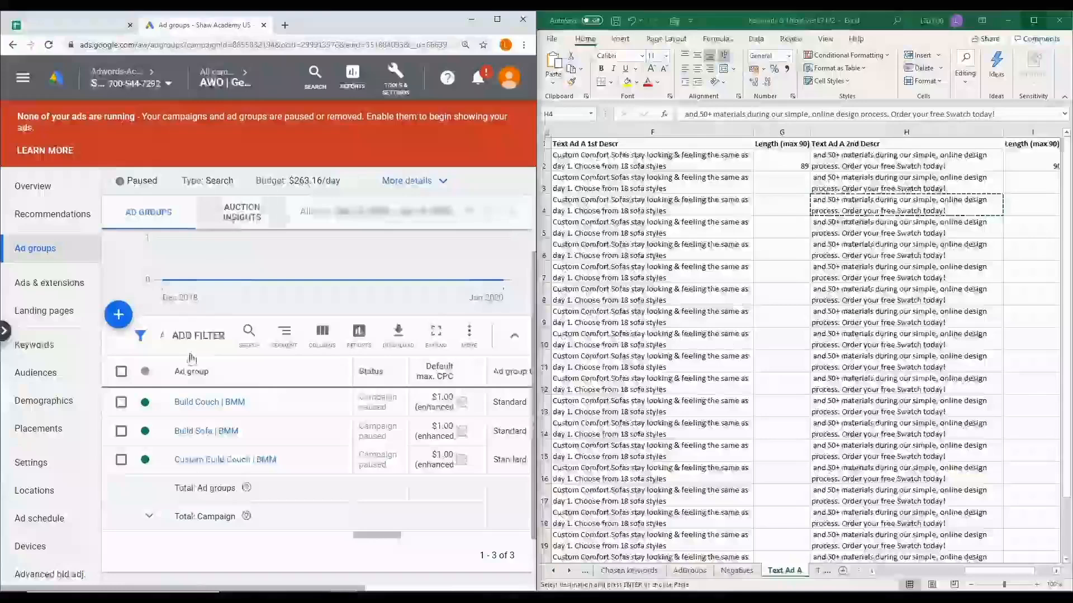
{"action": "left_click", "coordinate": [203, 409]}
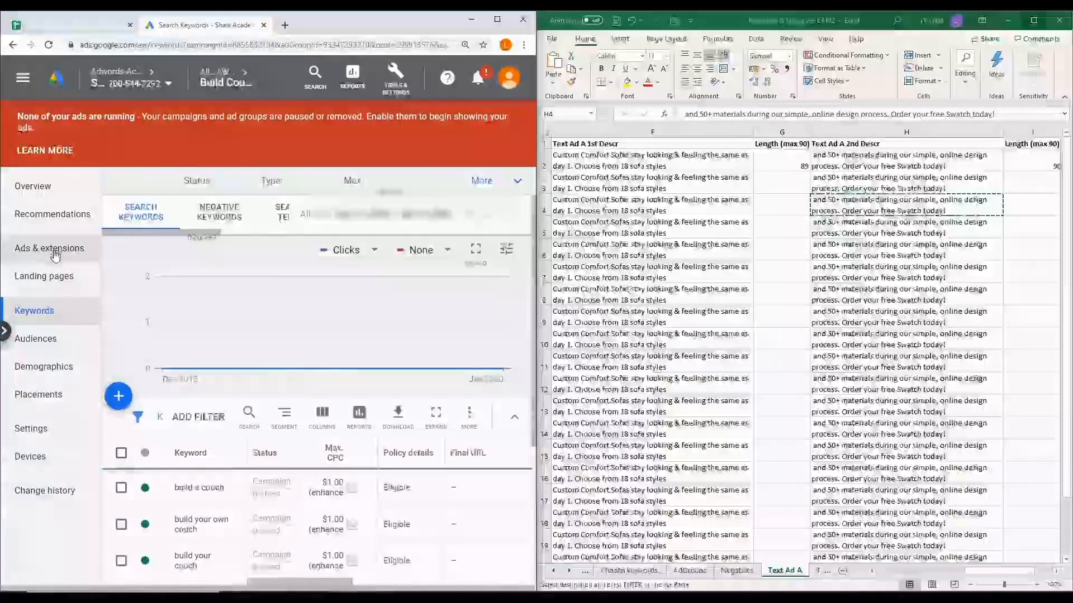
{"action": "left_click", "coordinate": [56, 254]}
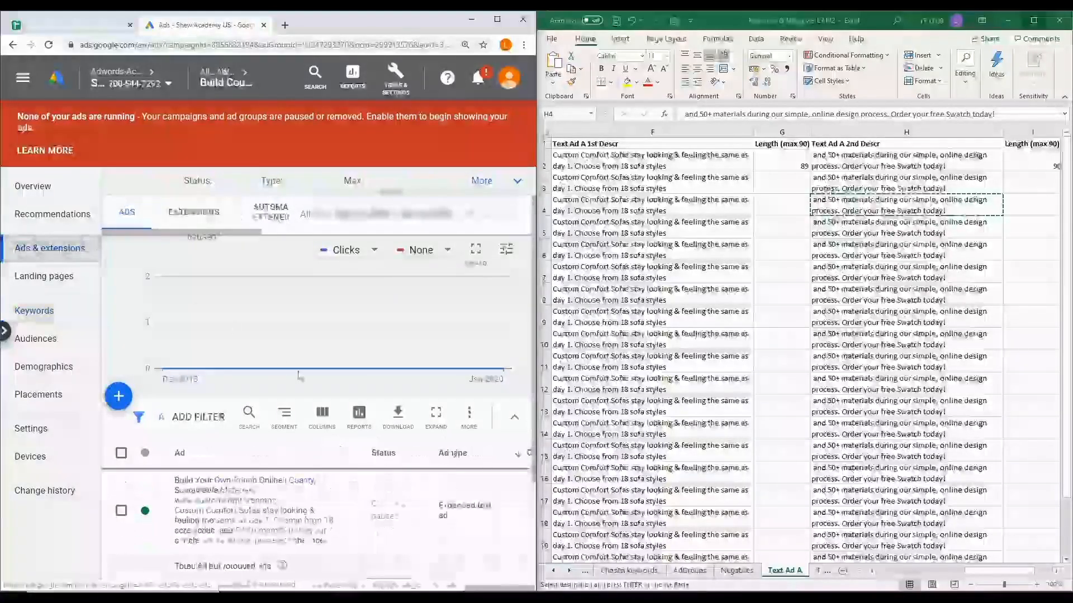
{"action": "scroll", "coordinate": [302, 363], "scroll_direction": "down", "scroll_amount": 3}
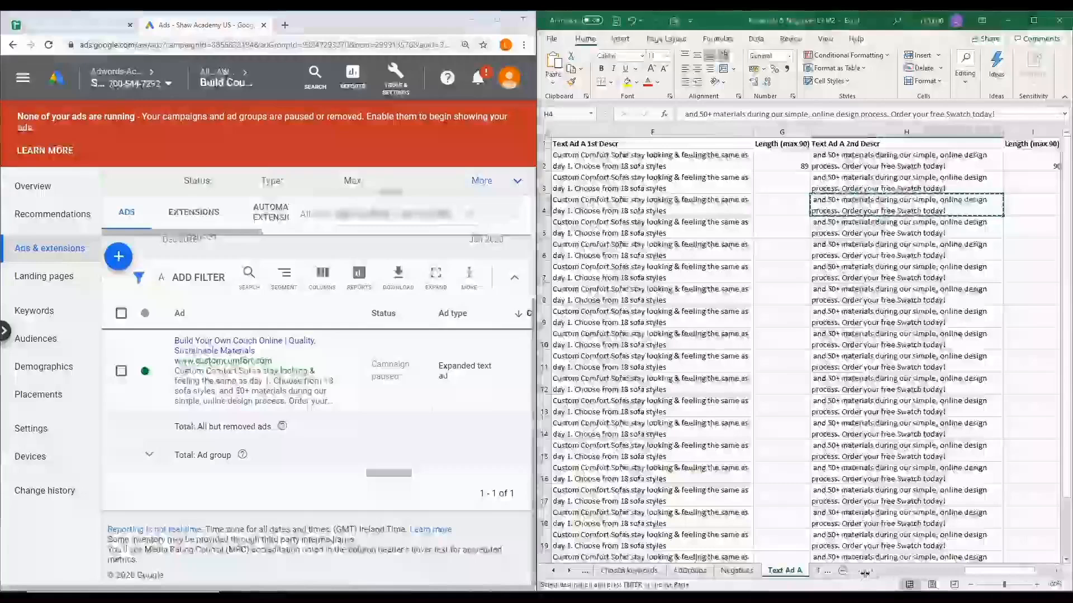
Show the Text Ad B sheet in Excel and start a new text ad in the Build Couch | BMM ad group
{"action": "left_click", "coordinate": [817, 571]}
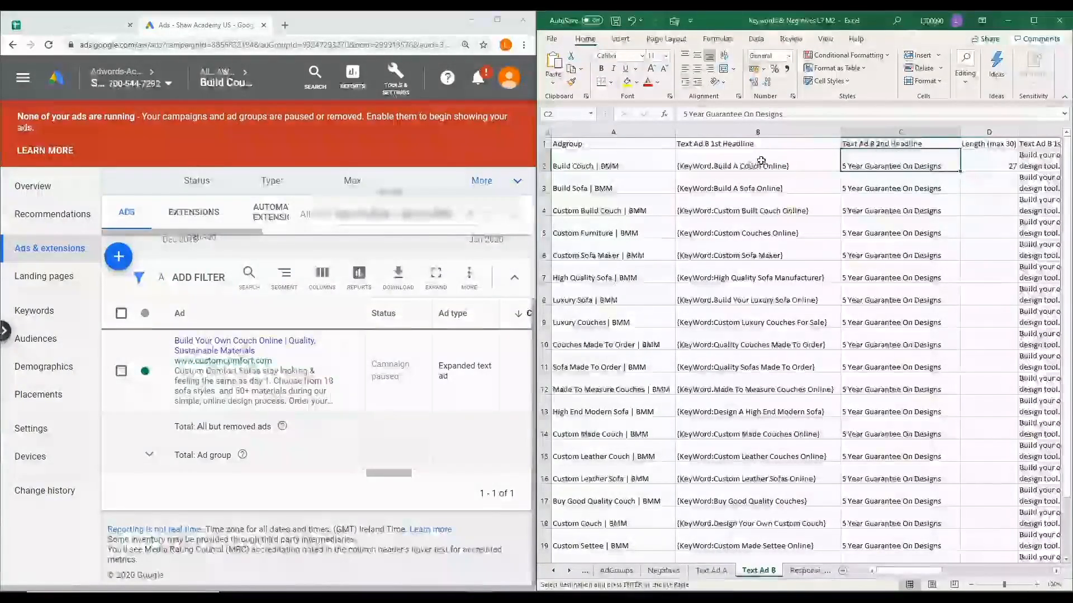
{"action": "left_click", "coordinate": [120, 260]}
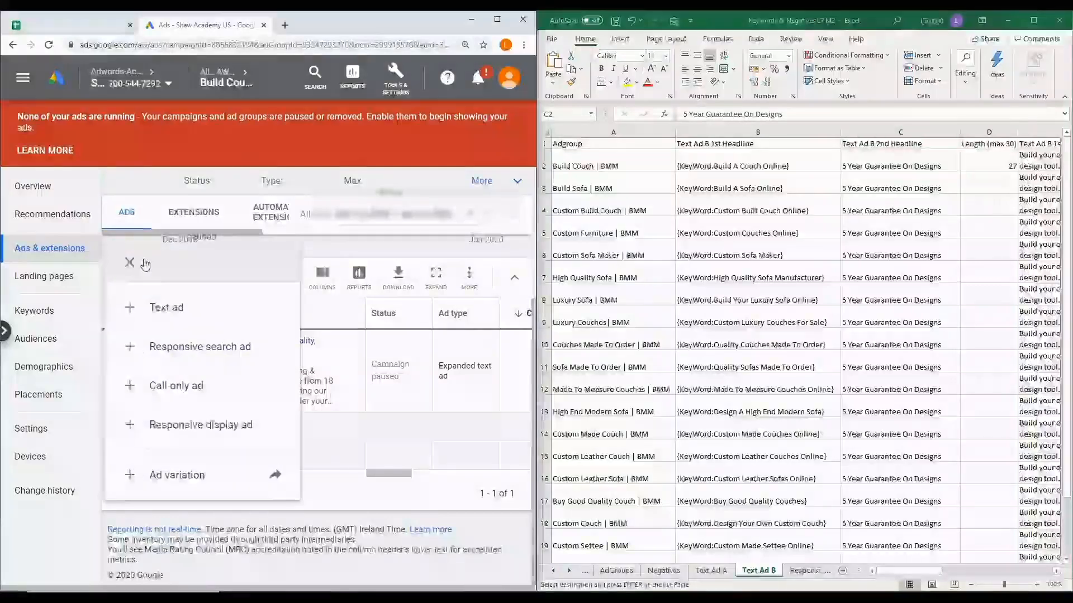
{"action": "left_click", "coordinate": [193, 322]}
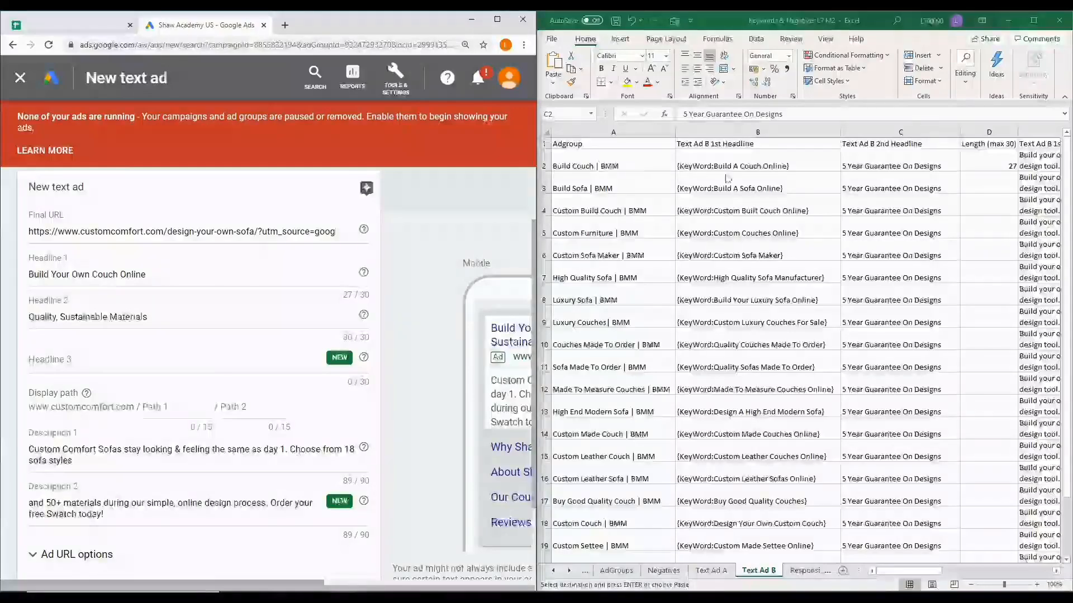
Replace Headline 1 of the new text ad with {KeyWord:Build A Couch Online}, copied from cell B2 of the Text Ad B sheet
{"action": "left_click", "coordinate": [802, 165]}
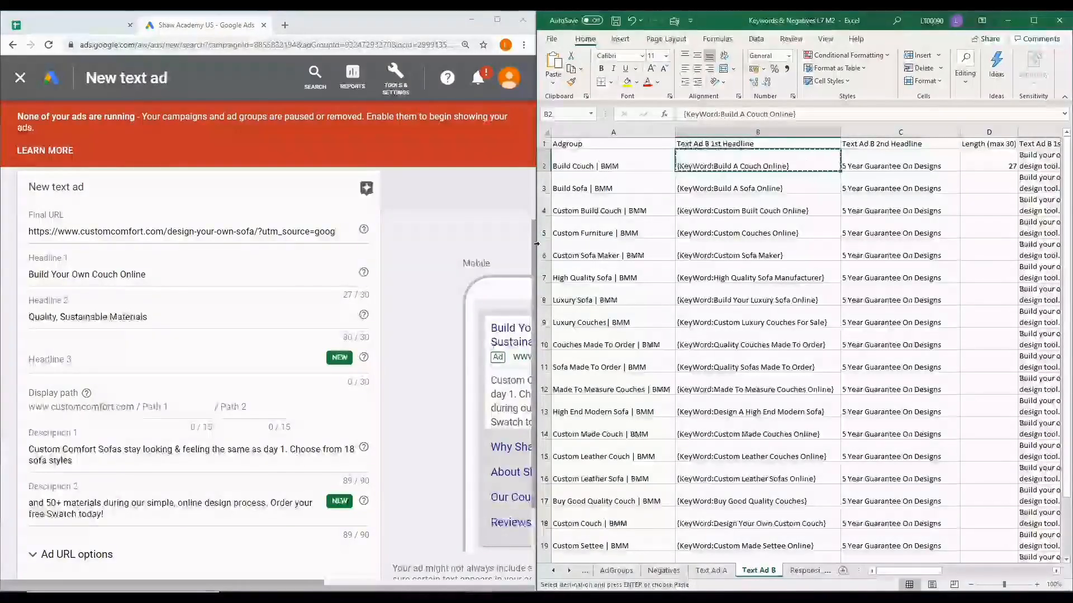
{"action": "triple_click", "coordinate": [147, 275]}
{"action": "type", "text": "{KeyWord:Build A Couch Online}"}
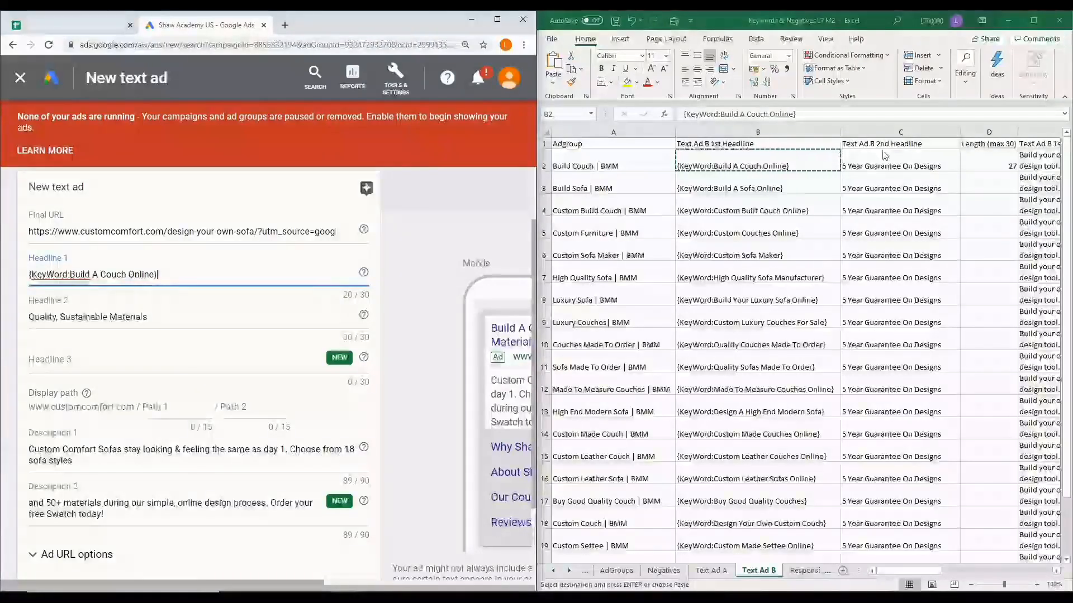
Replace Headline 2 of the new text ad with 5 Year Guarantee On Designs, copied from cell C2 of the Text Ad B sheet
{"action": "left_click", "coordinate": [898, 166]}
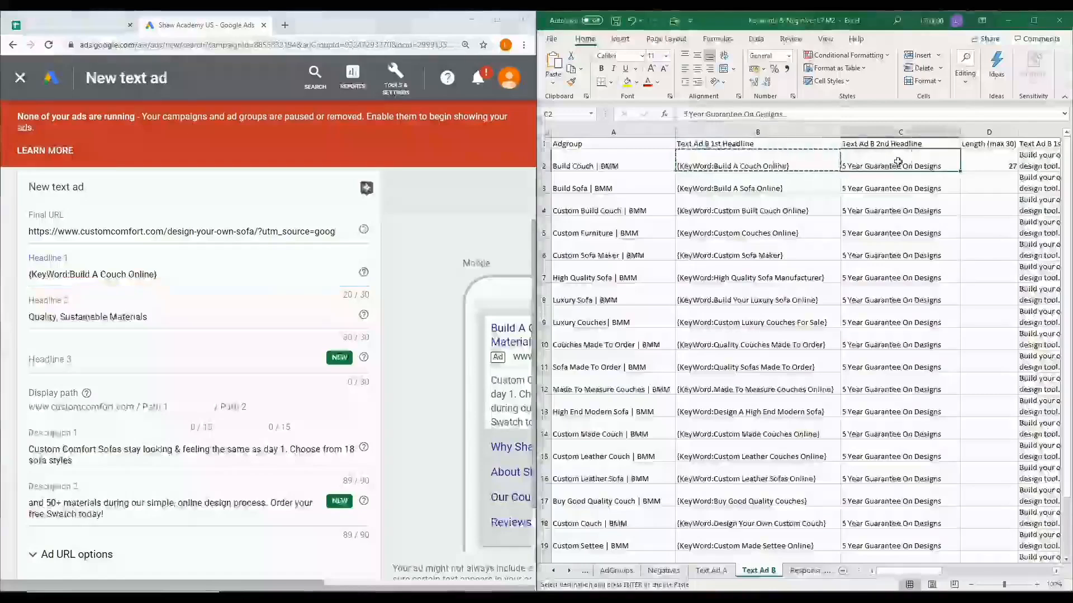
{"action": "key", "text": "ctrl+c"}
{"action": "left_click", "coordinate": [157, 316]}
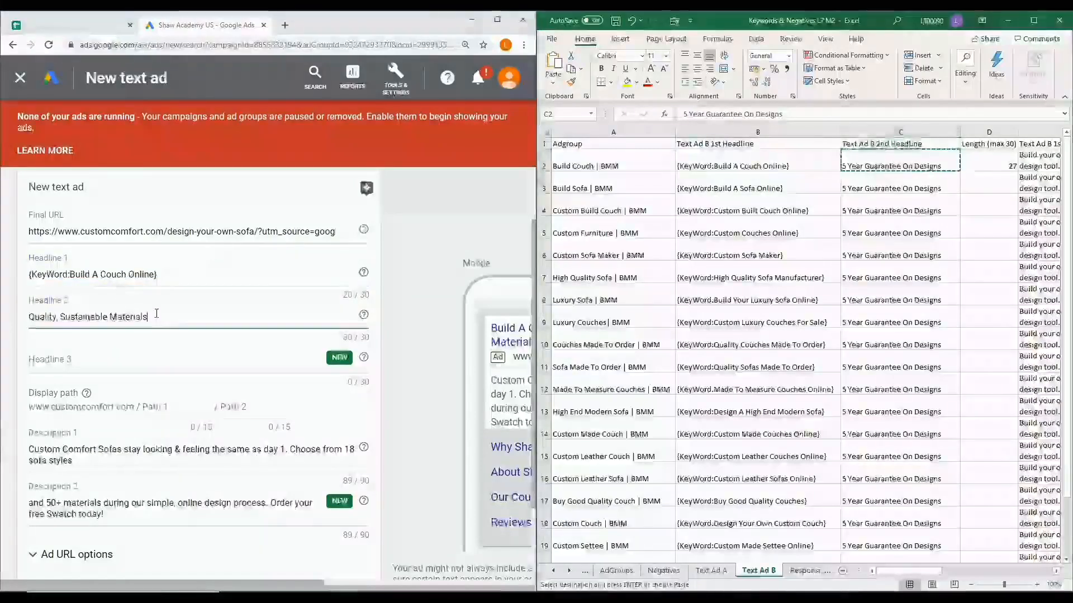
{"action": "left_click_drag", "start_coordinate": [171, 316], "coordinate": [3, 314]}
{"action": "key", "text": "ctrl+v"}
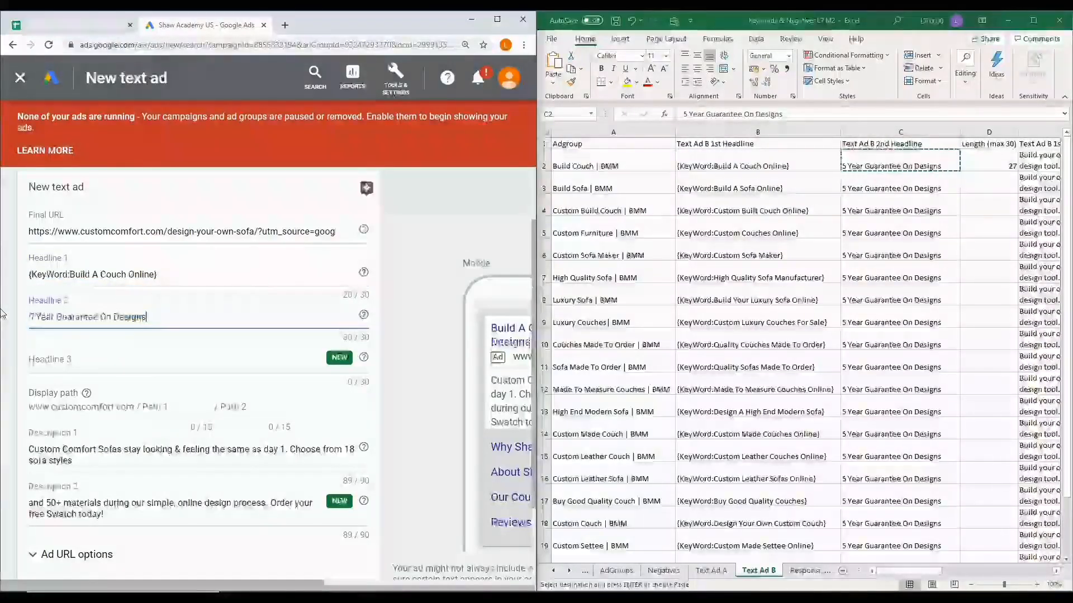
Replace Description 1 with the text beginning "Build your own couch online", copied from cell E2 of the Text Ad B sheet
{"action": "left_click_drag", "start_coordinate": [939, 570], "coordinate": [1008, 570]}
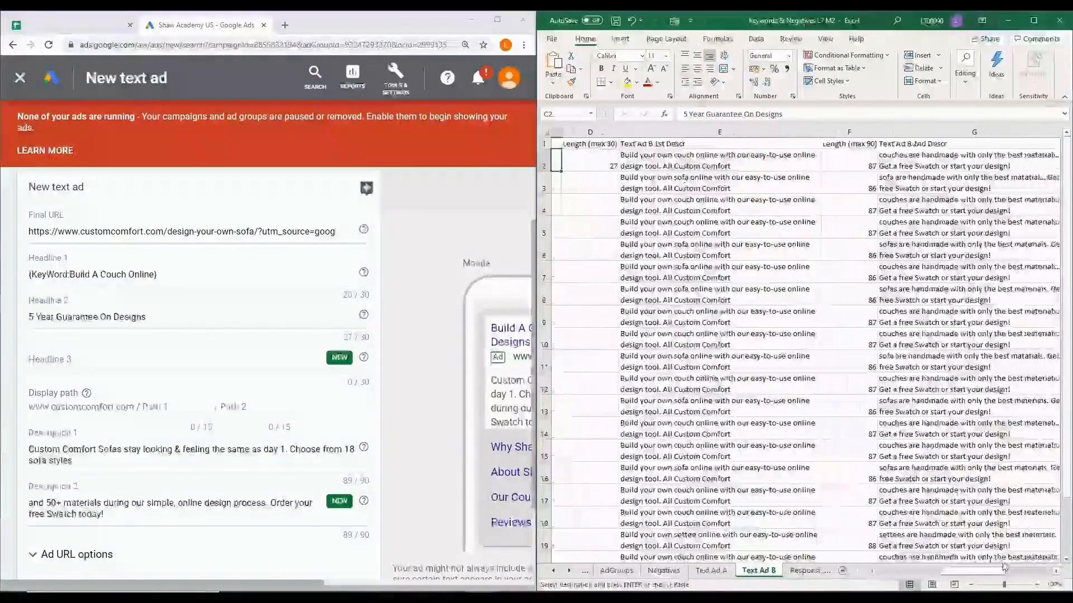
{"action": "left_click", "coordinate": [742, 165]}
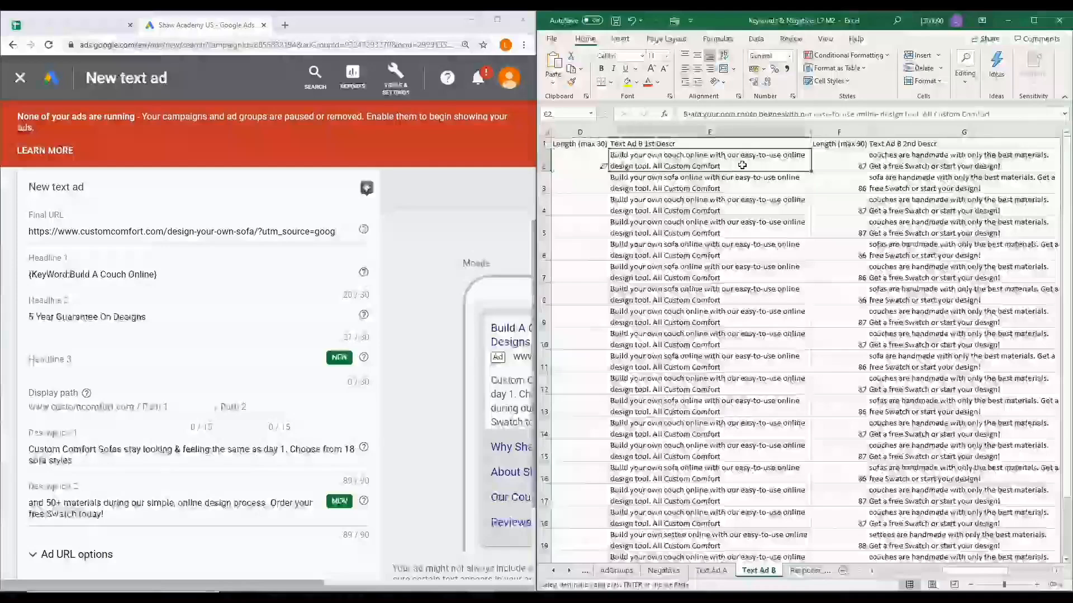
{"action": "key", "text": "ctrl+c"}
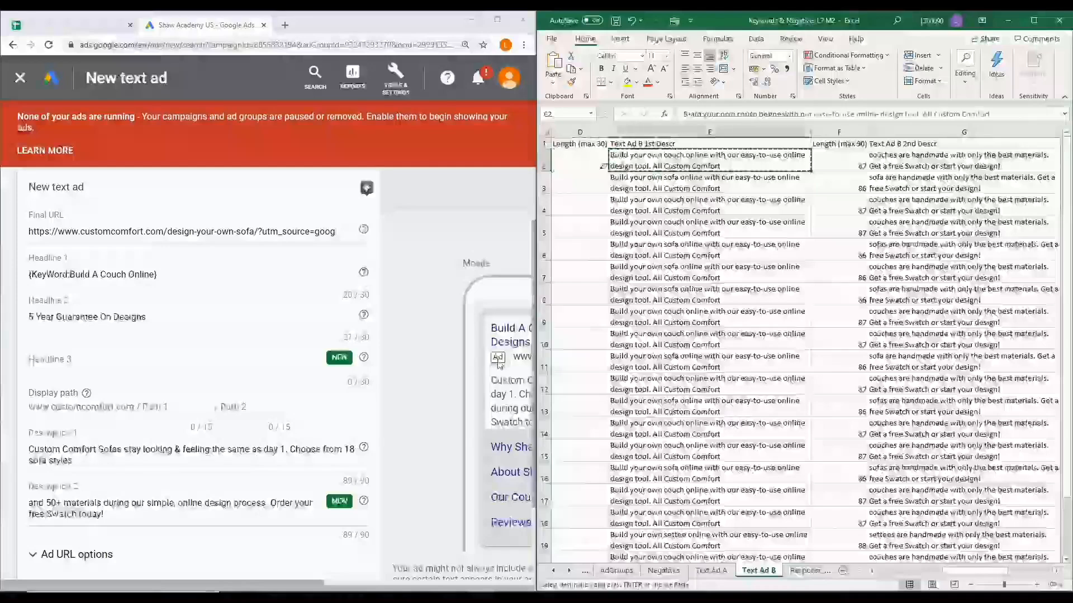
{"action": "triple_click", "coordinate": [86, 461]}
{"action": "key", "text": "ctrl+v"}
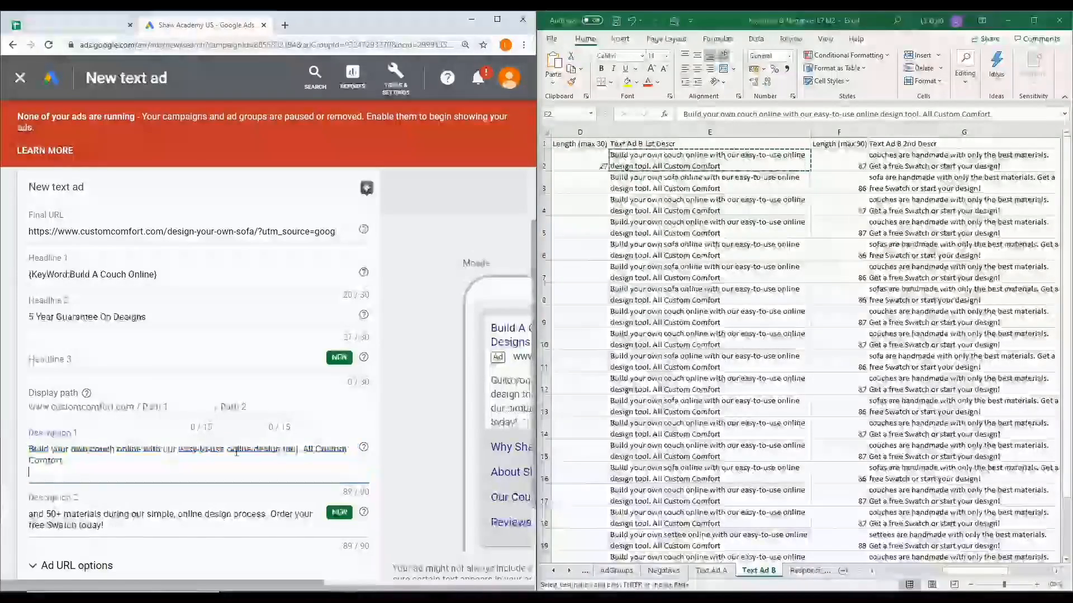
Replace Description 2 with the text beginning "couches are handmade", copied from cell G2 of the Text Ad B sheet, and save the ad without creating extensions
{"action": "left_click", "coordinate": [946, 158]}
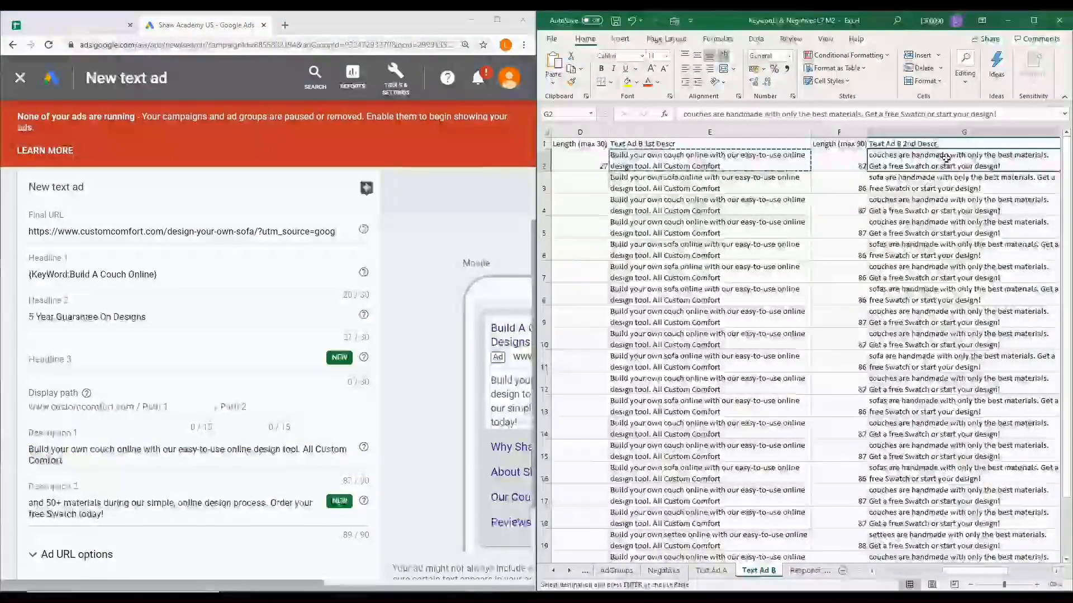
{"action": "key", "text": "ctrl+c"}
{"action": "left_click_drag", "start_coordinate": [109, 519], "coordinate": [23, 503]}
{"action": "key", "text": "ctrl+v"}
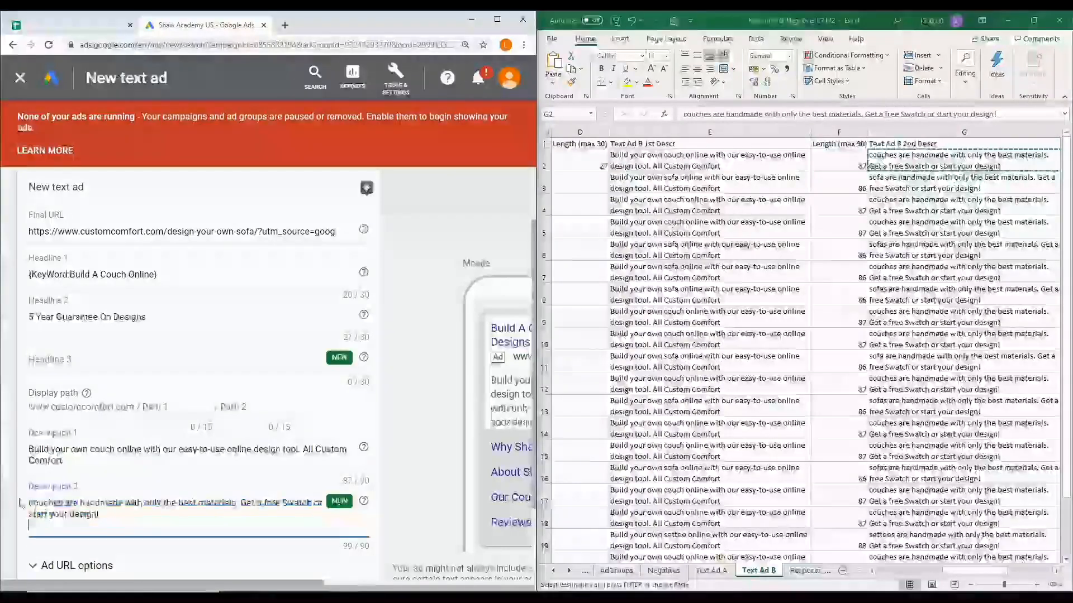
{"action": "scroll", "coordinate": [95, 522], "scroll_direction": "down", "scroll_amount": 2}
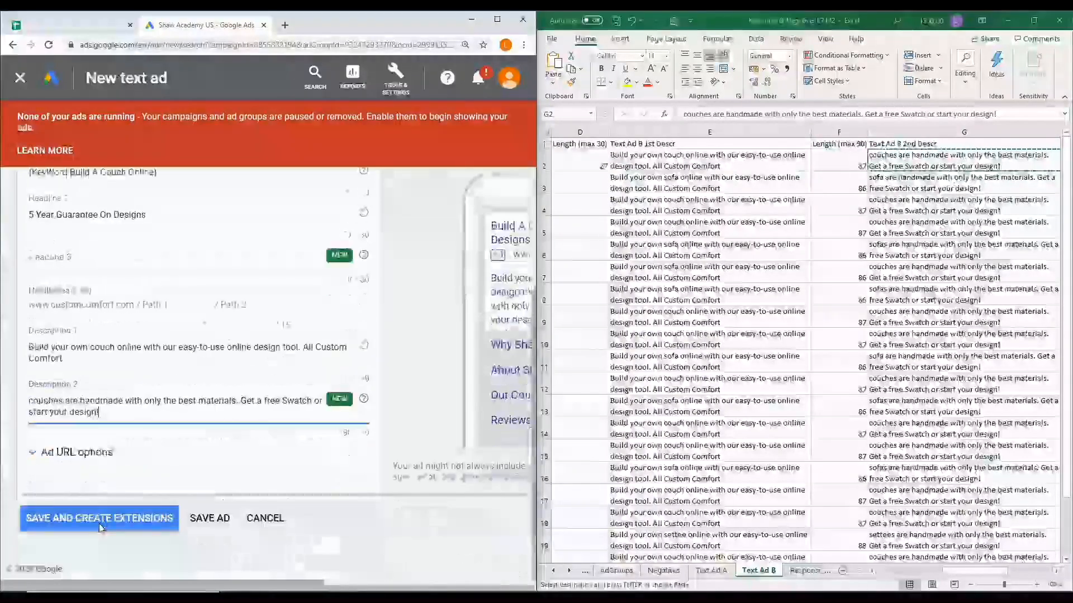
{"action": "left_click", "coordinate": [218, 524]}
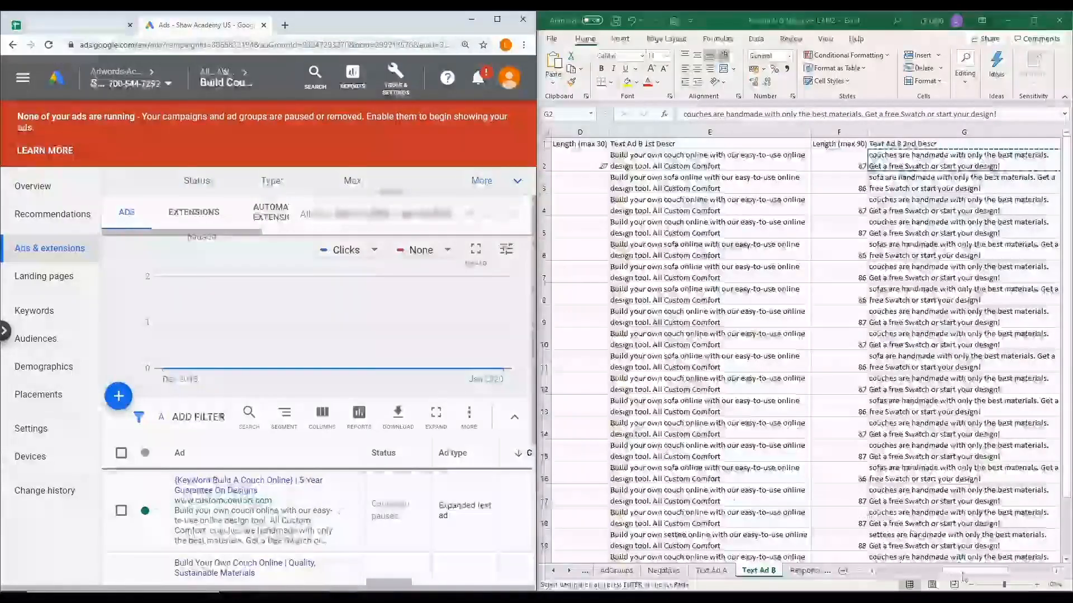
Copy the {KeyWord:Build A Couch Online} ad from the ads list of the Build Couch | BMM ad group
{"action": "left_click_drag", "start_coordinate": [962, 576], "coordinate": [881, 576]}
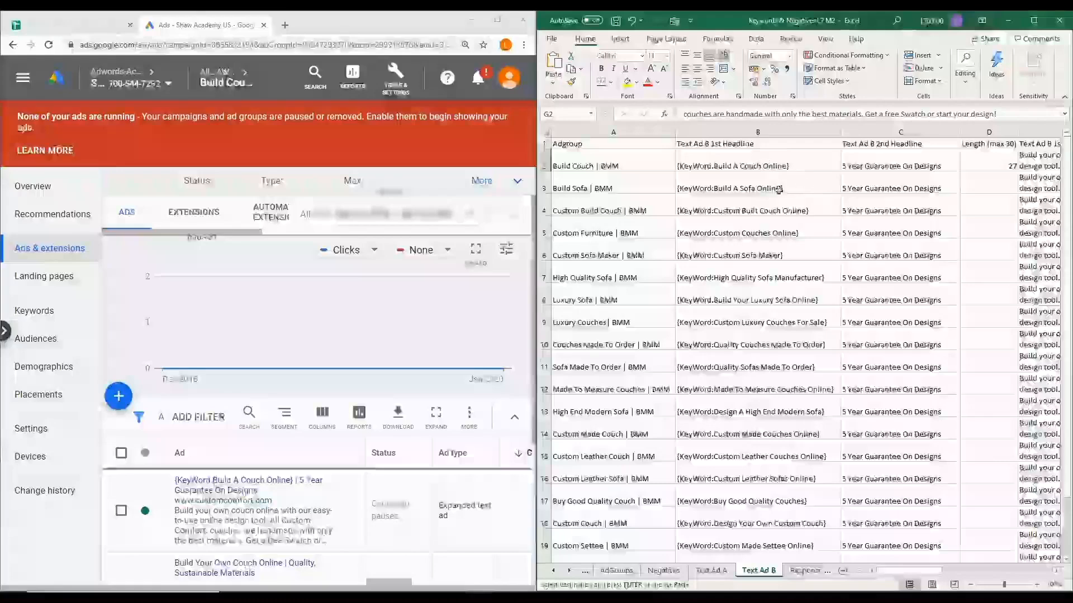
{"action": "left_click_drag", "start_coordinate": [907, 577], "coordinate": [975, 576]}
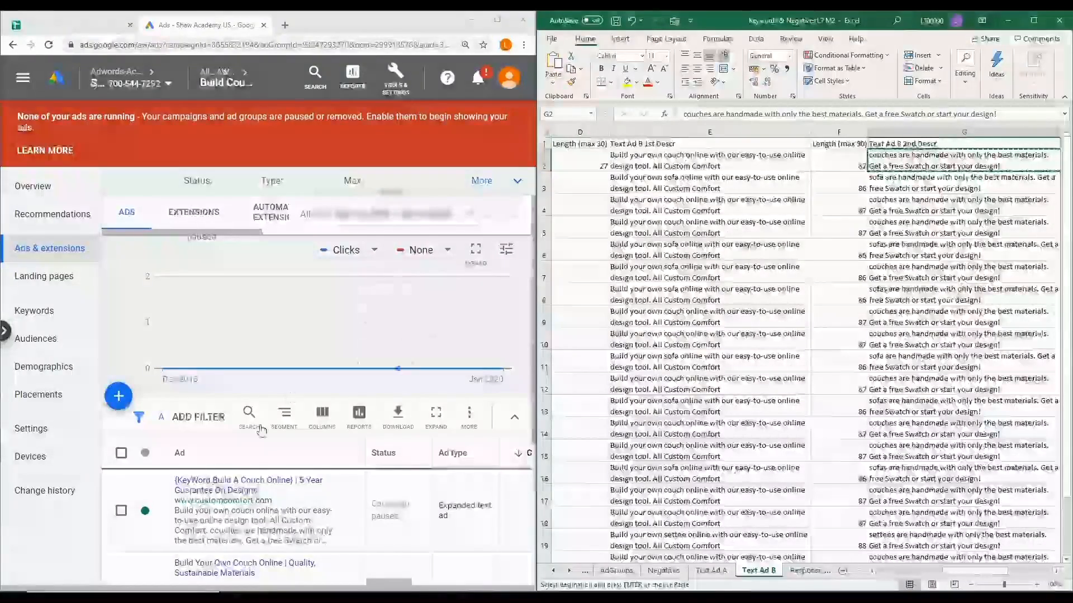
{"action": "scroll", "coordinate": [135, 481], "scroll_direction": "down", "scroll_amount": 1}
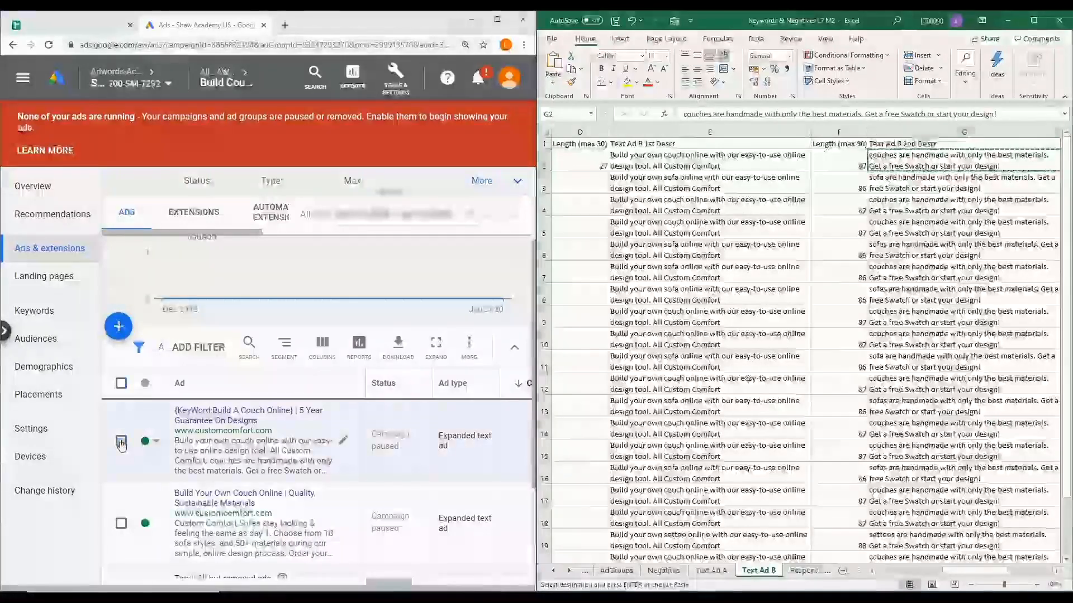
{"action": "left_click", "coordinate": [121, 443]}
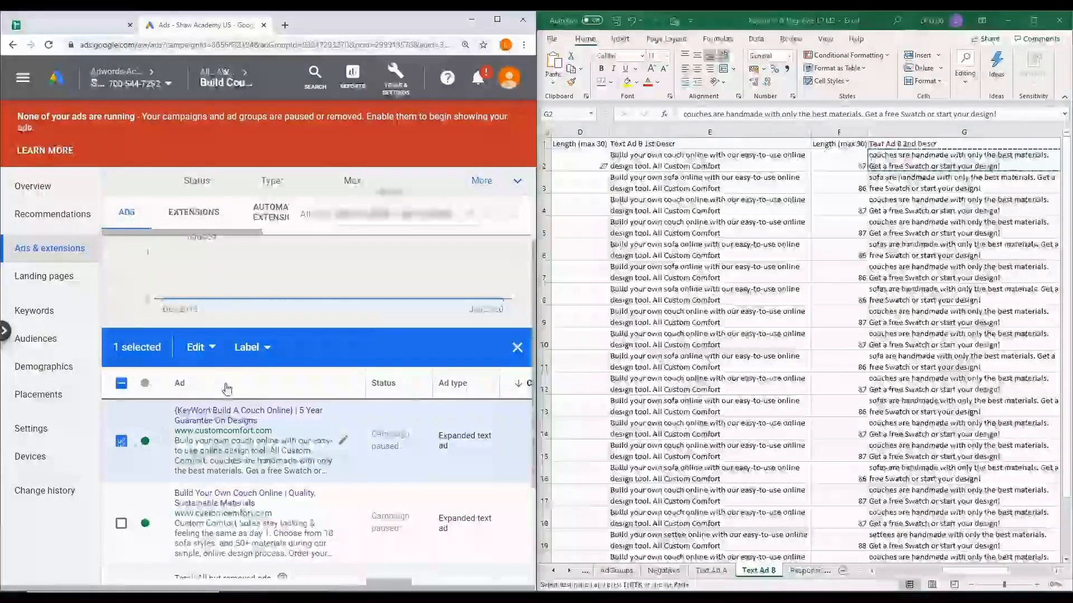
{"action": "left_click", "coordinate": [212, 349]}
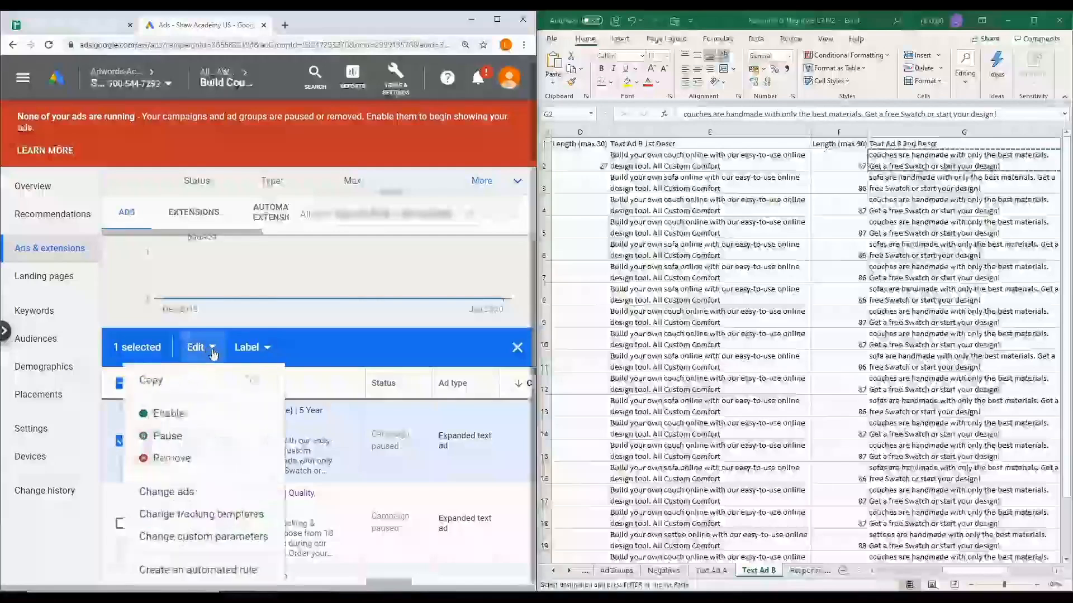
{"action": "left_click", "coordinate": [178, 391]}
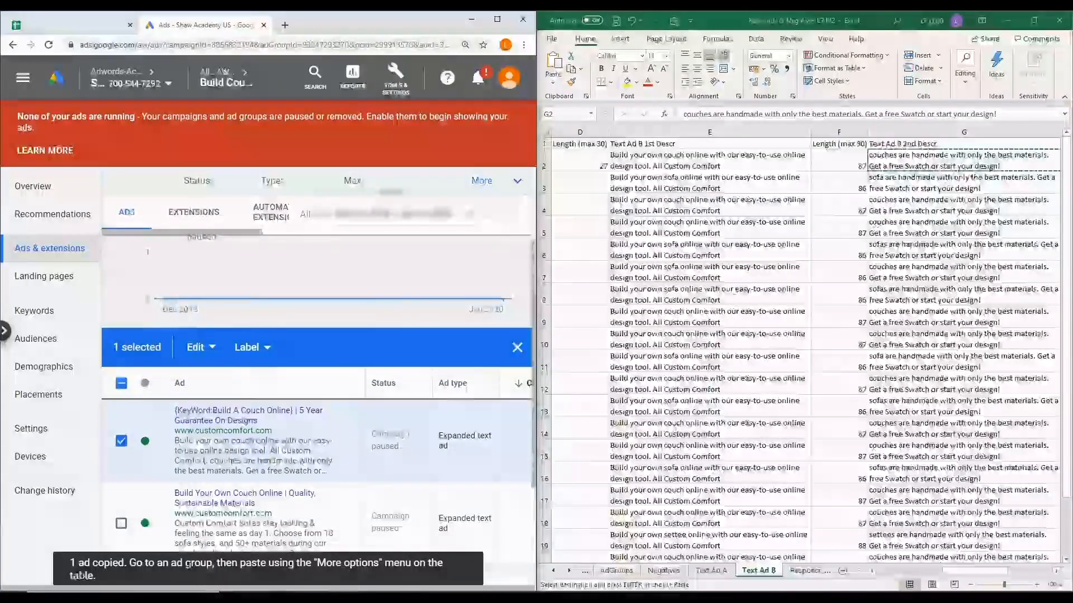
Paste the copied ad into the Build Sofa | BMM ad group of the AWO | Generic | Design Sofa & Swatch campaign
{"action": "left_click", "coordinate": [226, 88]}
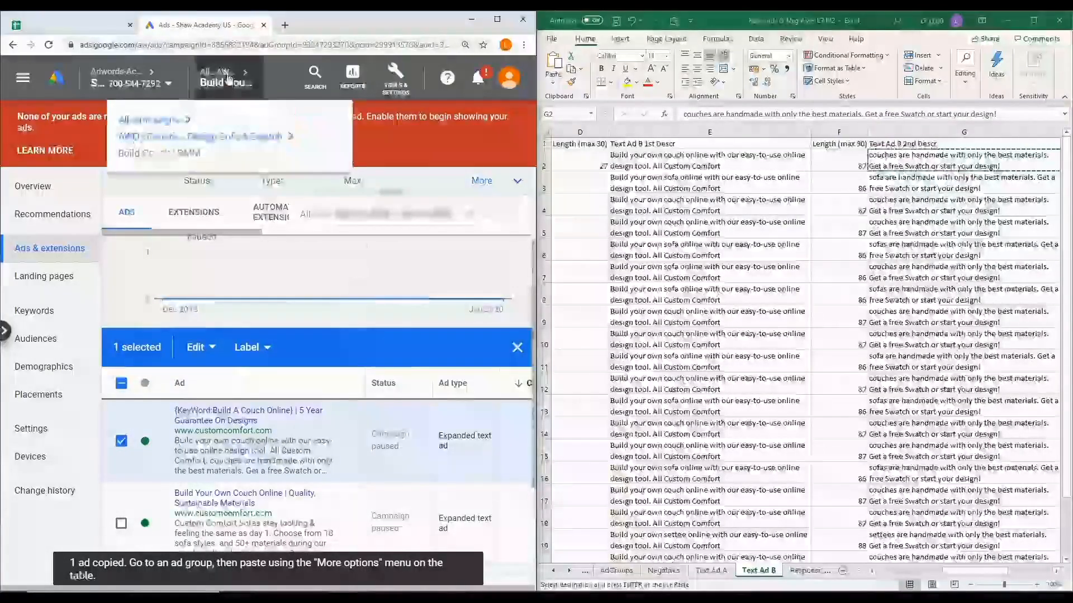
{"action": "left_click", "coordinate": [196, 140]}
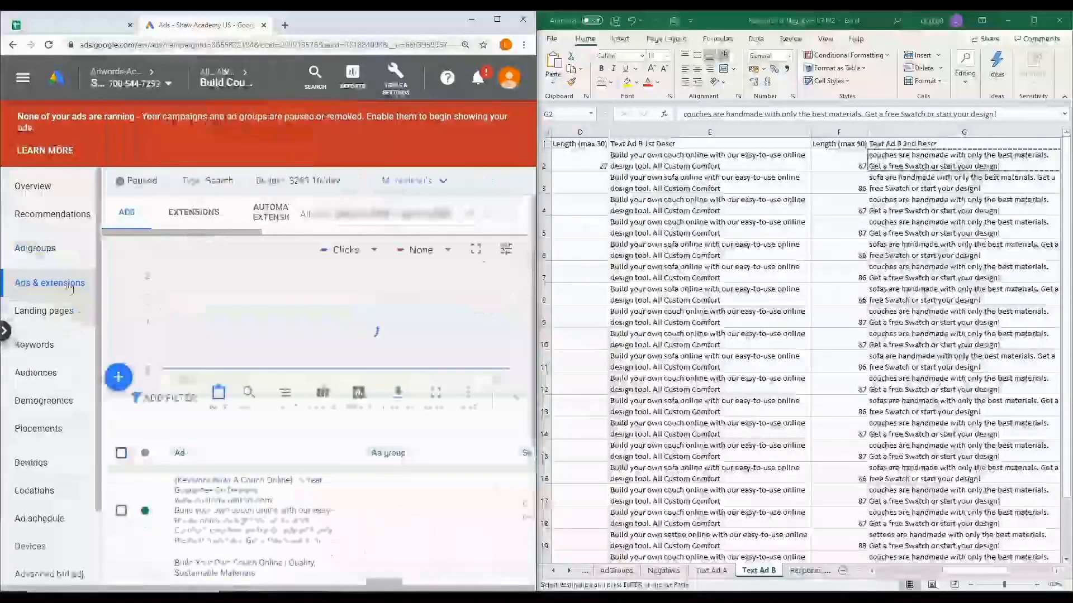
{"action": "left_click", "coordinate": [54, 251]}
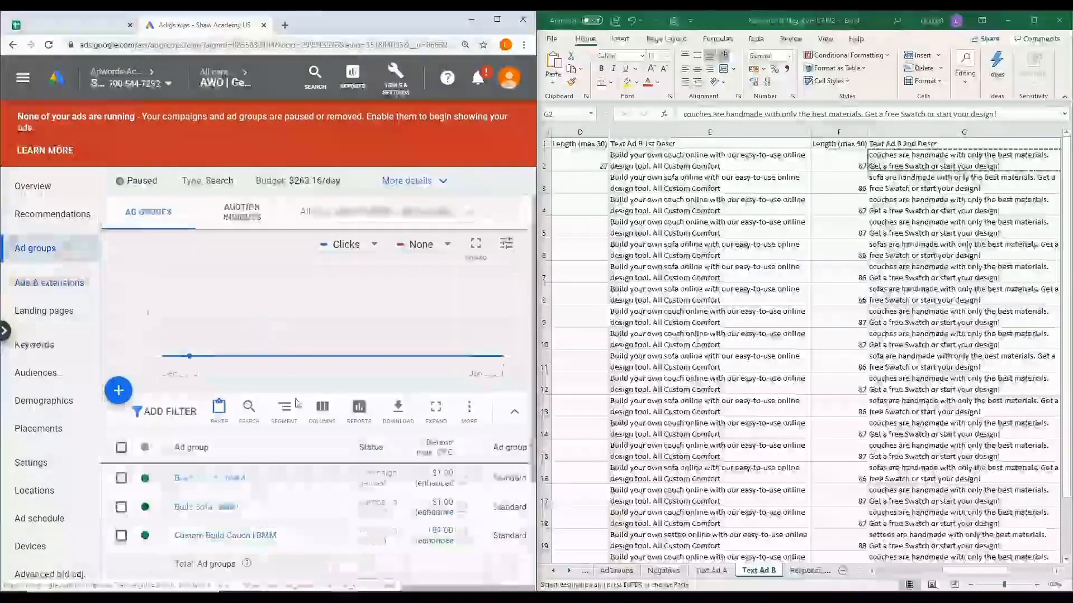
{"action": "left_click", "coordinate": [216, 508]}
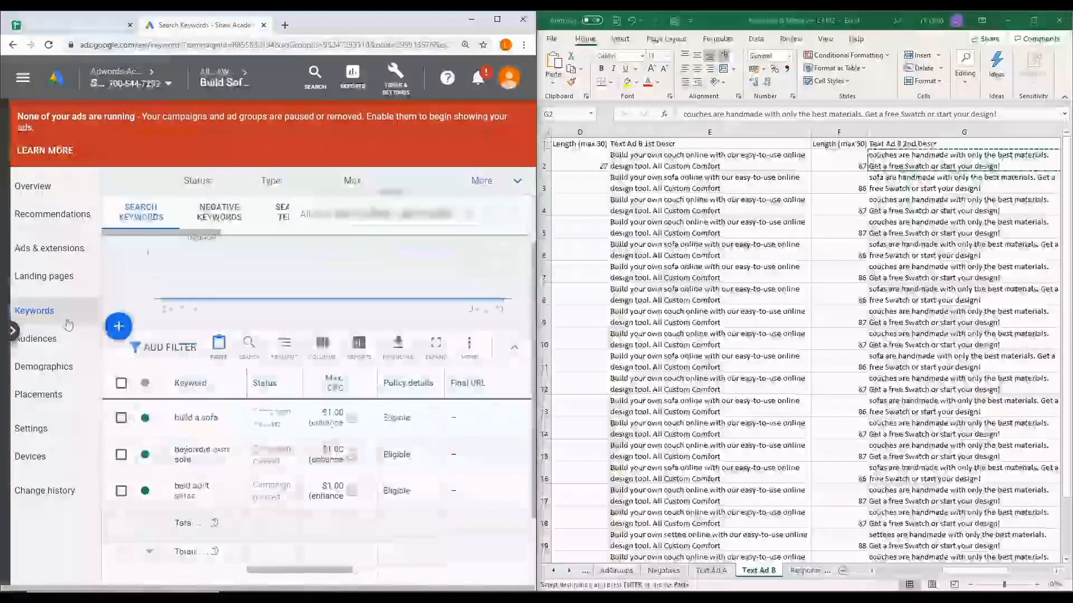
{"action": "left_click", "coordinate": [54, 251]}
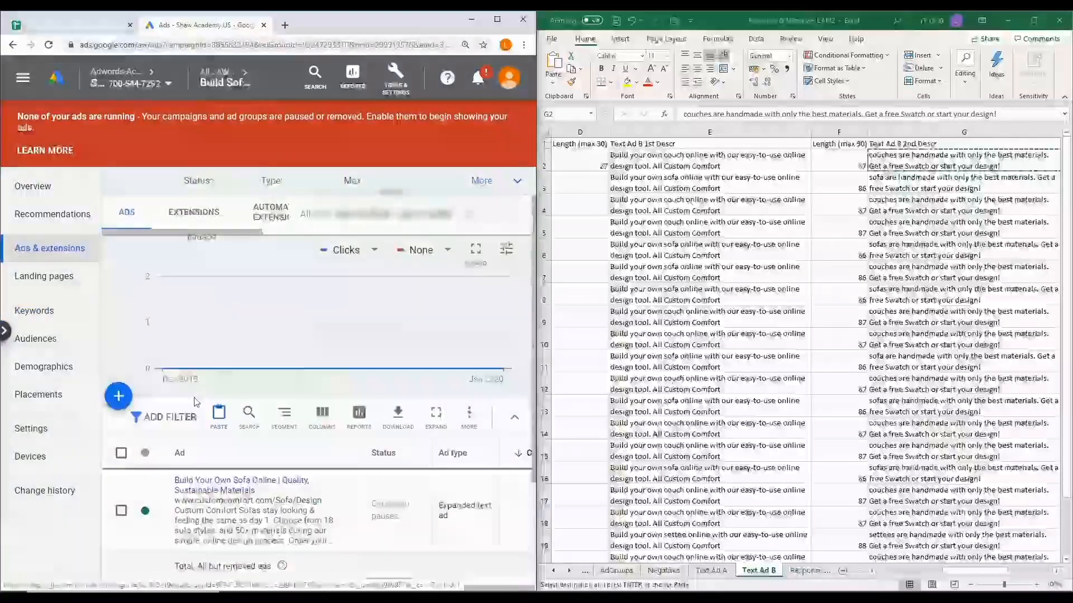
{"action": "left_click", "coordinate": [219, 415]}
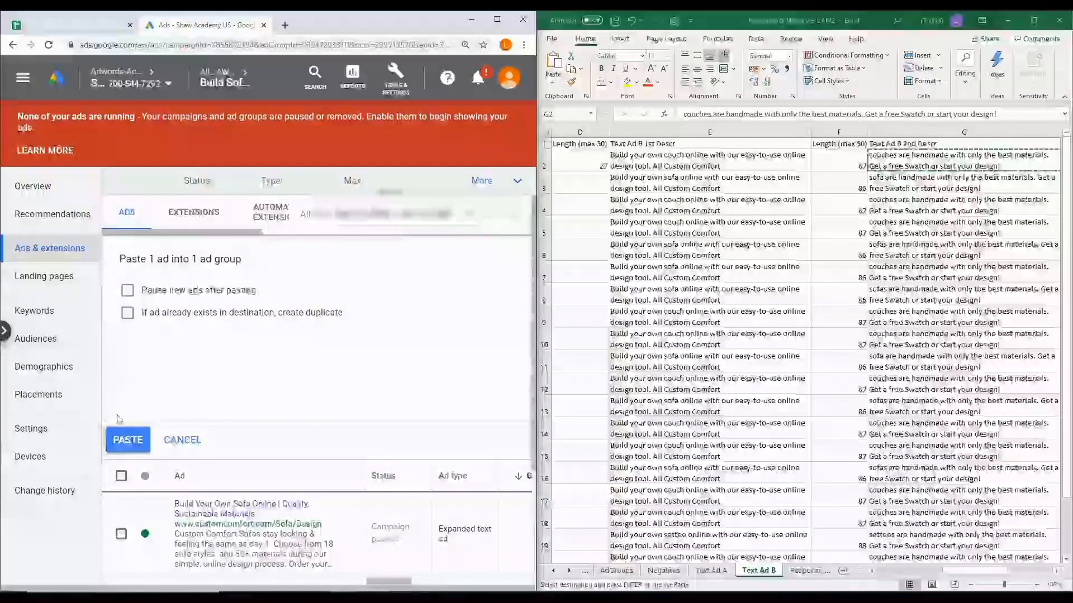
{"action": "left_click", "coordinate": [128, 441]}
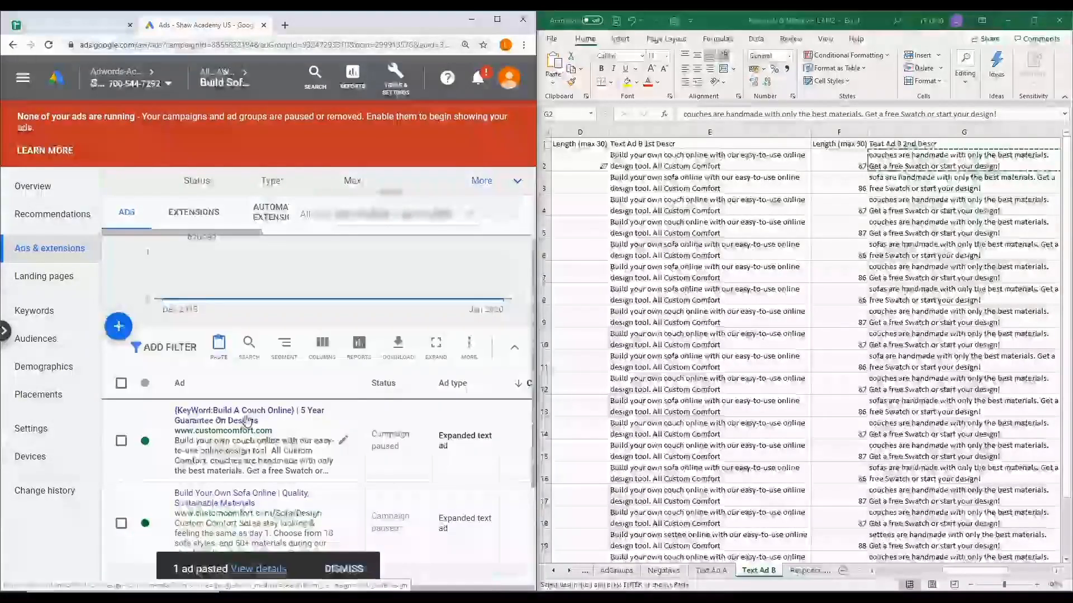
Open the bulk ad changes for the pasted ad, targeting Expanded text ads with the Find and replace option
{"action": "left_click", "coordinate": [122, 441]}
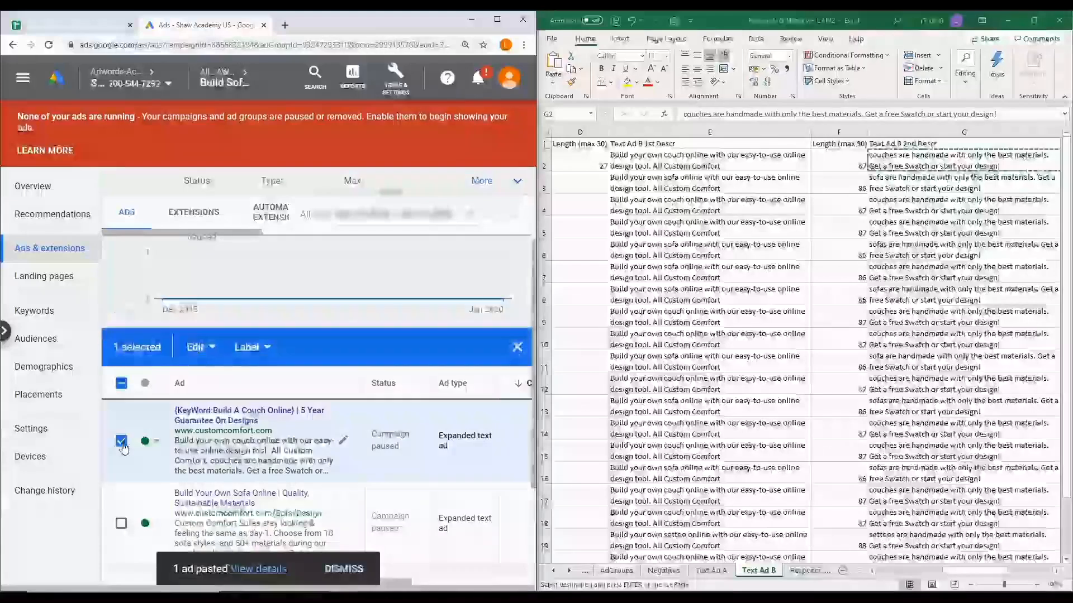
{"action": "left_click", "coordinate": [200, 349]}
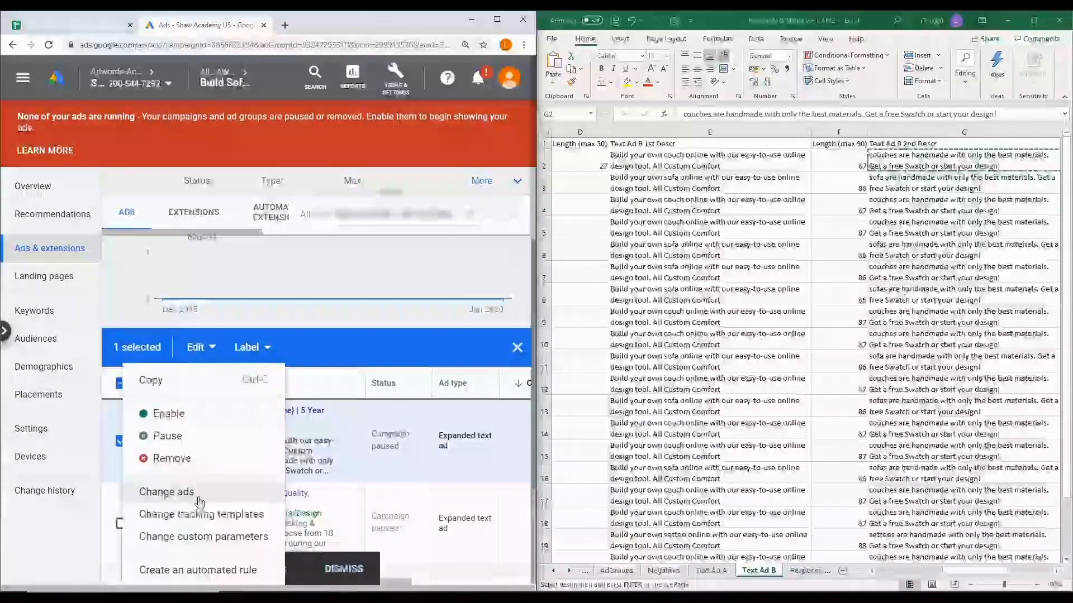
{"action": "left_click", "coordinate": [197, 493]}
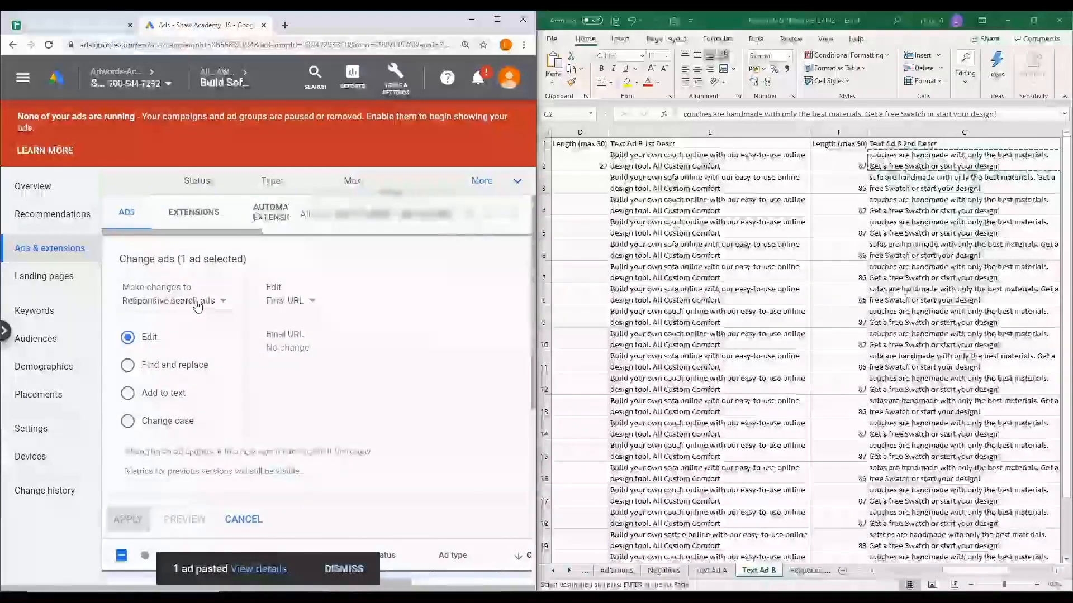
{"action": "left_click", "coordinate": [207, 301]}
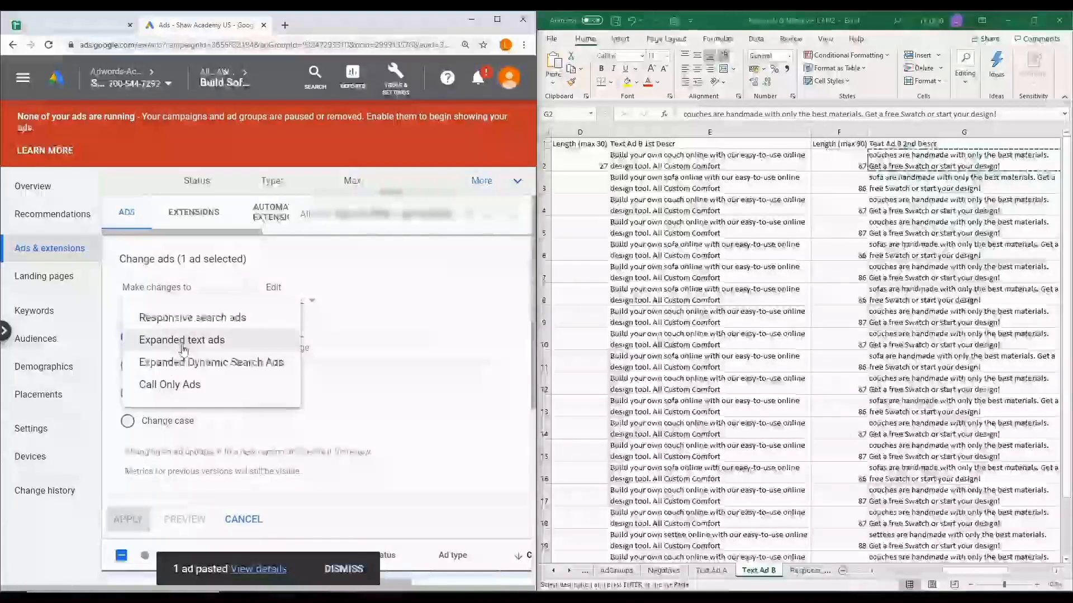
{"action": "left_click", "coordinate": [226, 344]}
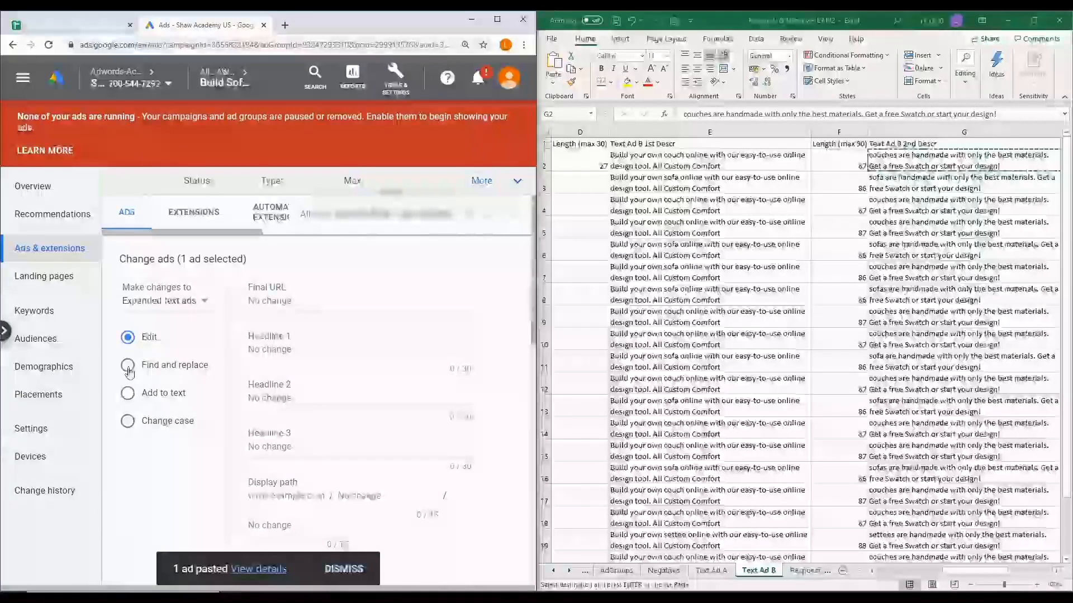
{"action": "left_click", "coordinate": [127, 366]}
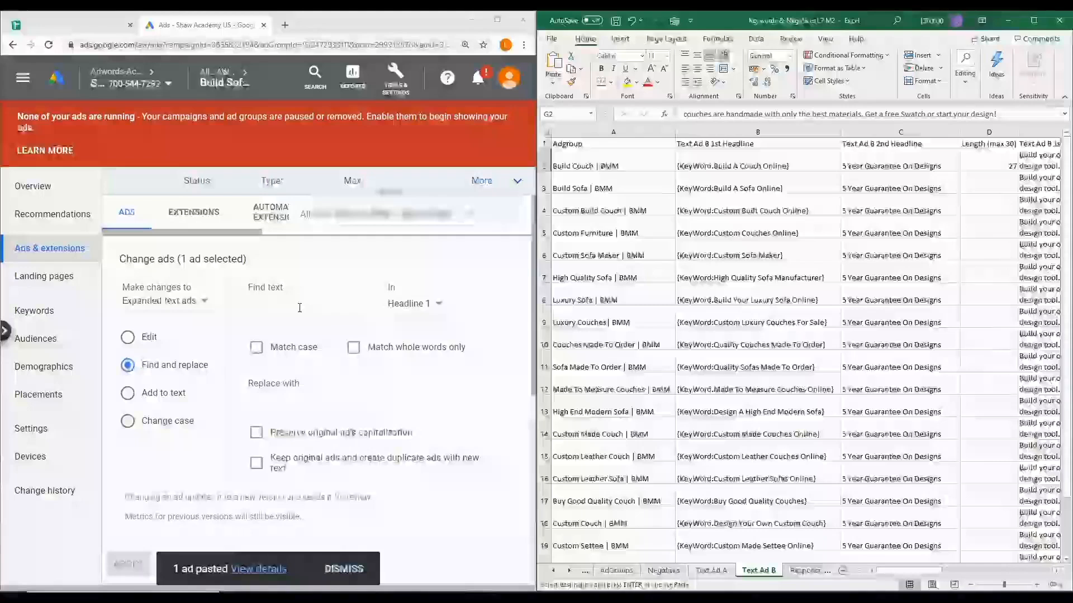
Replace "Couch" with "Sofa" in Headline 1 of the pasted ad, matching case and preserving the original ad's capitalization, and apply the change
{"action": "left_click", "coordinate": [300, 308]}
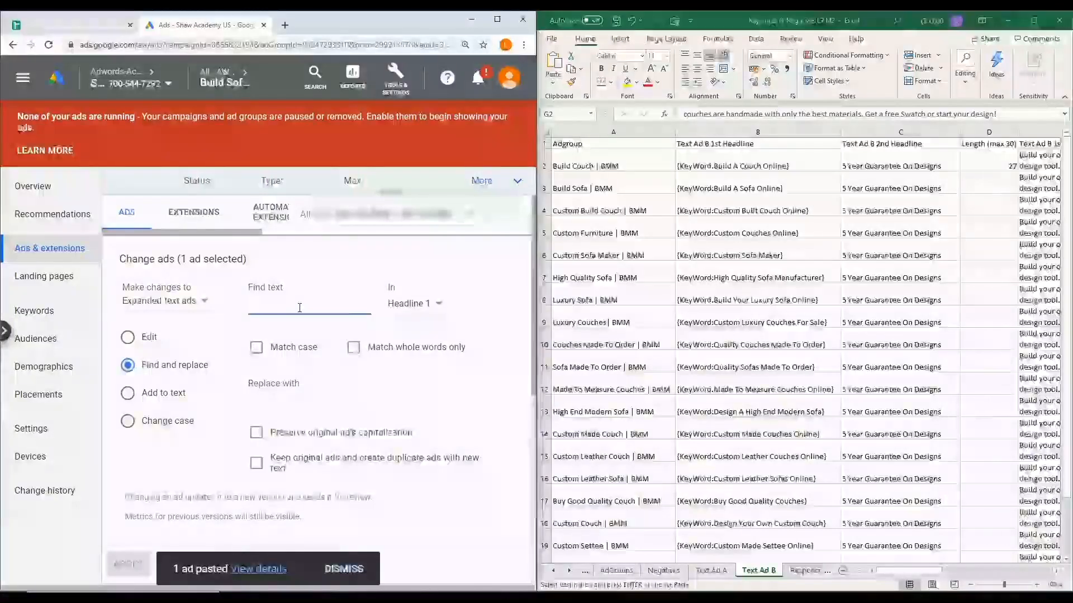
{"action": "type", "text": "Couch"}
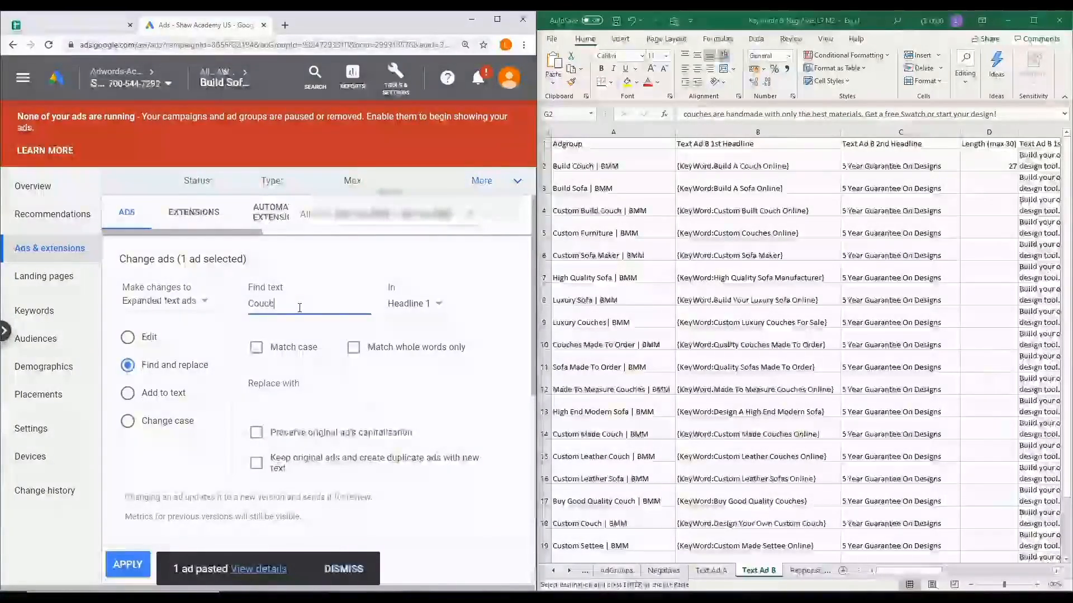
{"action": "left_click", "coordinate": [255, 348]}
{"action": "left_click", "coordinate": [285, 402]}
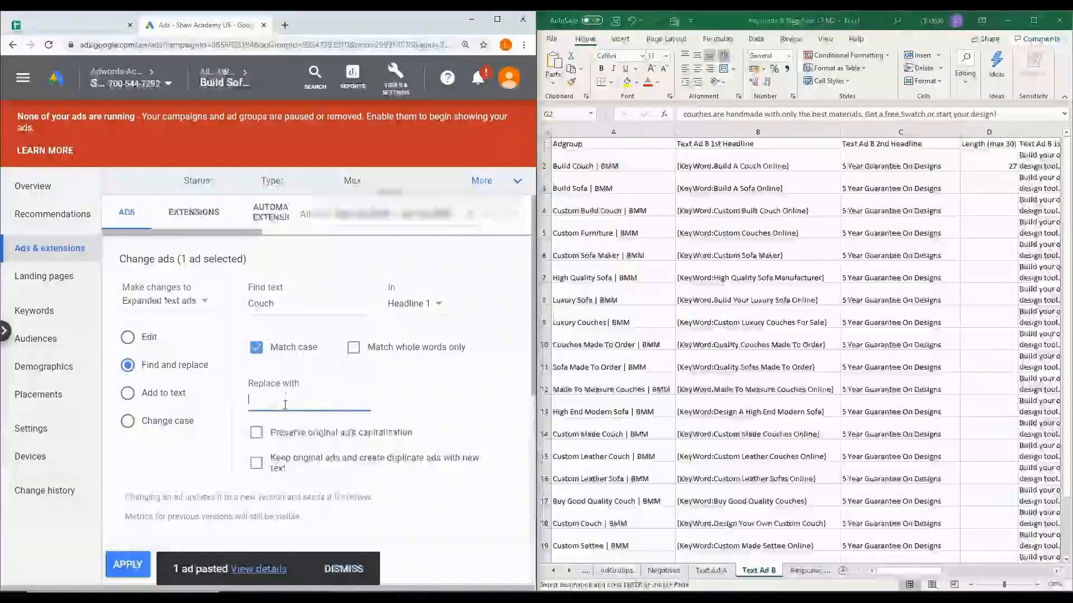
{"action": "type", "text": "Sofa"}
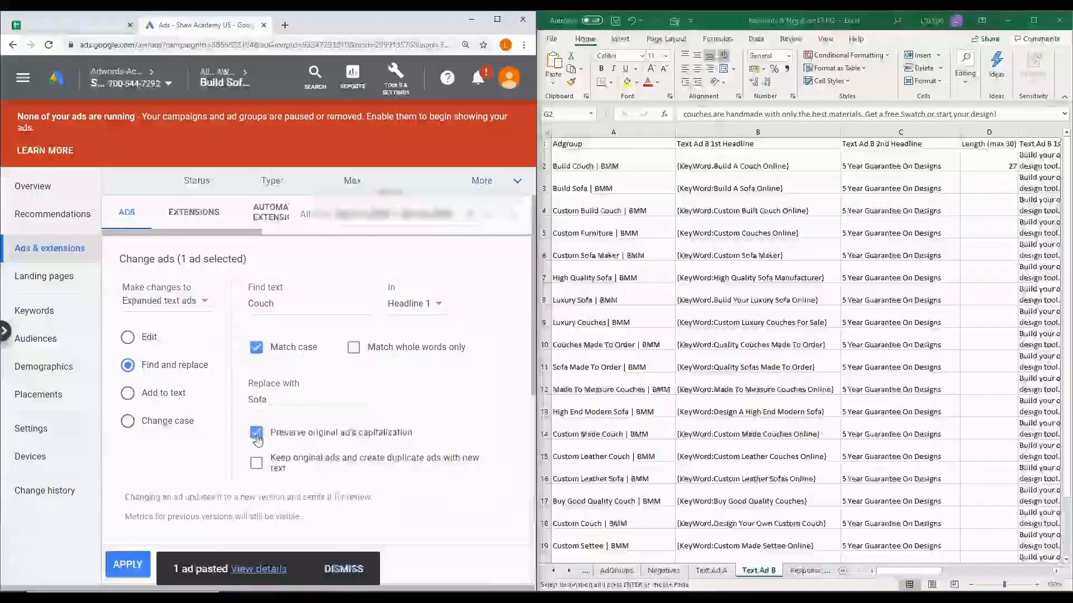
{"action": "scroll", "coordinate": [262, 430], "scroll_direction": "down", "scroll_amount": 1}
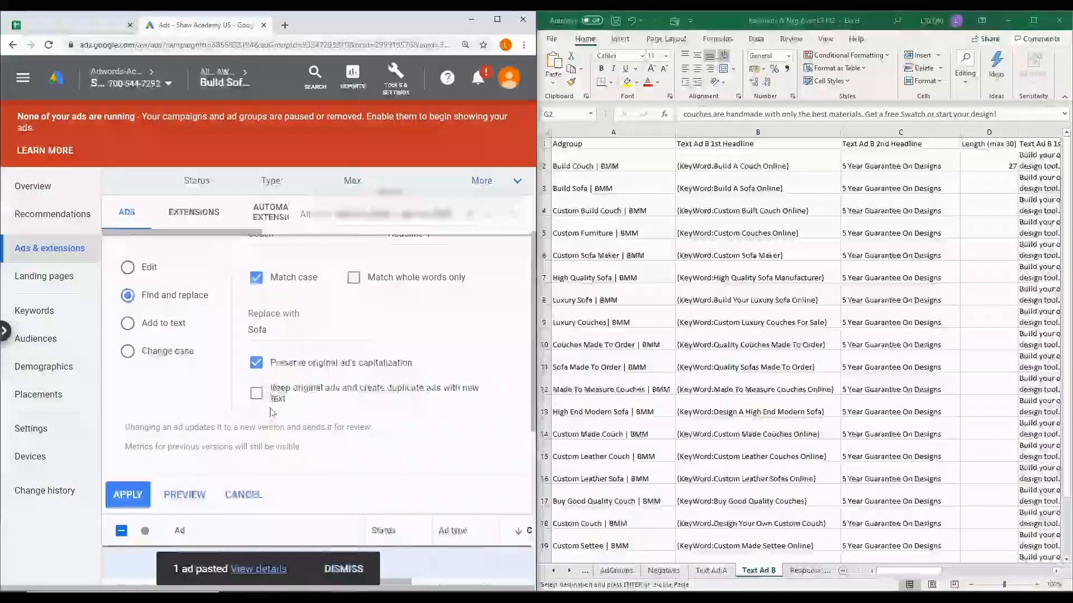
{"action": "scroll", "coordinate": [251, 379], "scroll_direction": "down", "scroll_amount": 1}
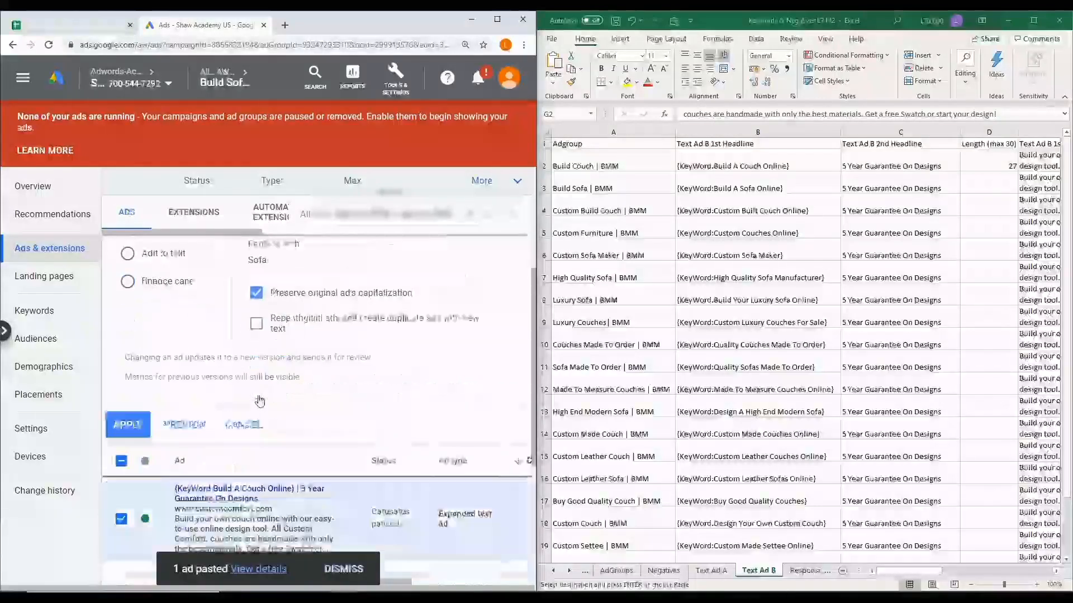
{"action": "left_click", "coordinate": [126, 430]}
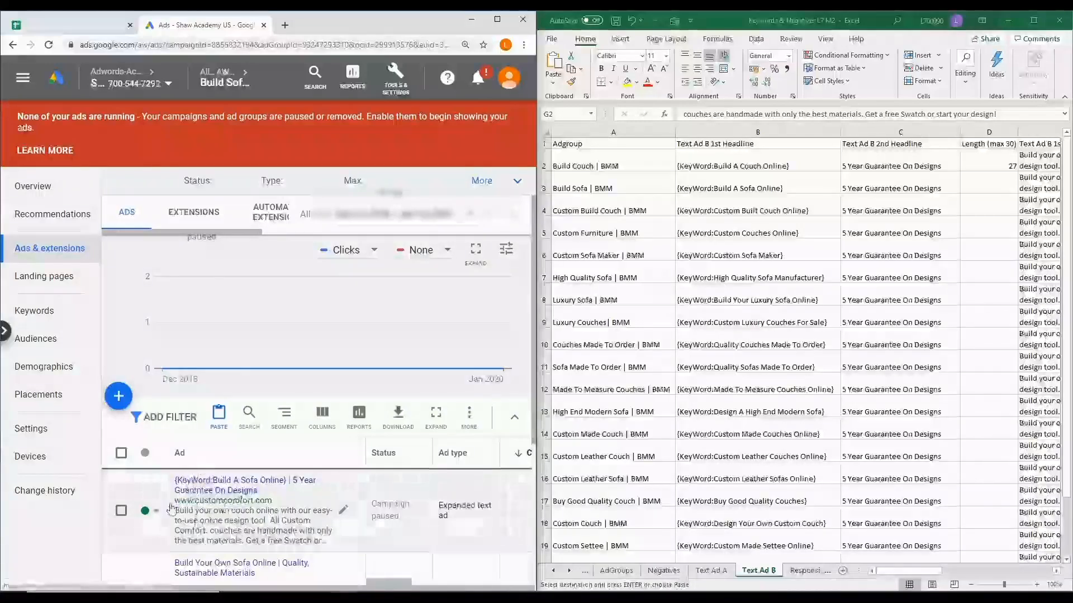
Edit the {KeyWord:Build A Sofa Online} ad, changing "couch" to "sofa" in Description 1 and "couches" to "sofas" in Description 2, and save the ad
{"action": "left_click", "coordinate": [344, 515]}
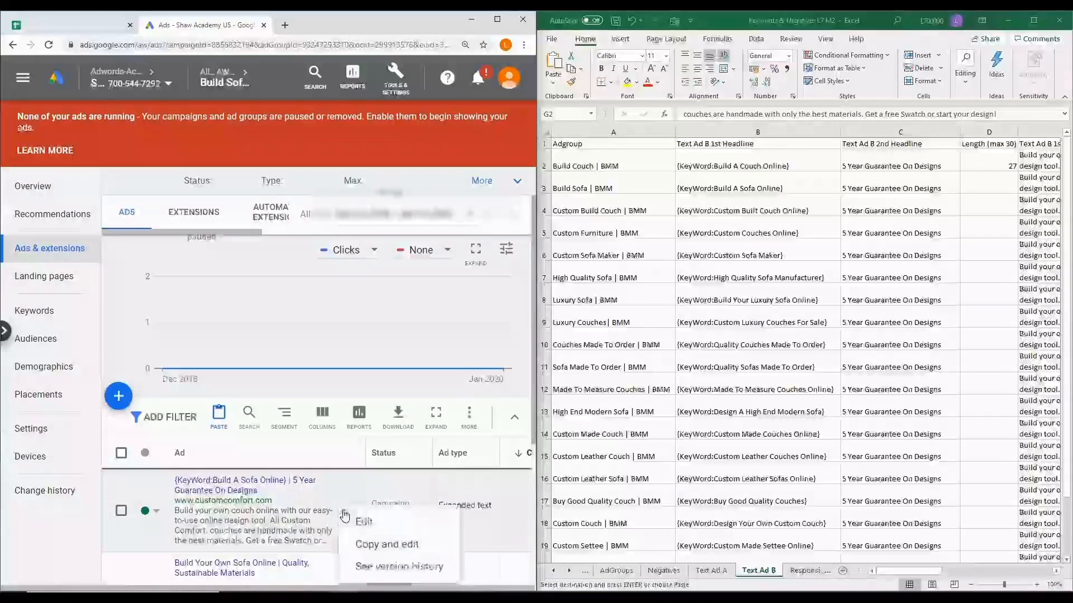
{"action": "left_click", "coordinate": [365, 522]}
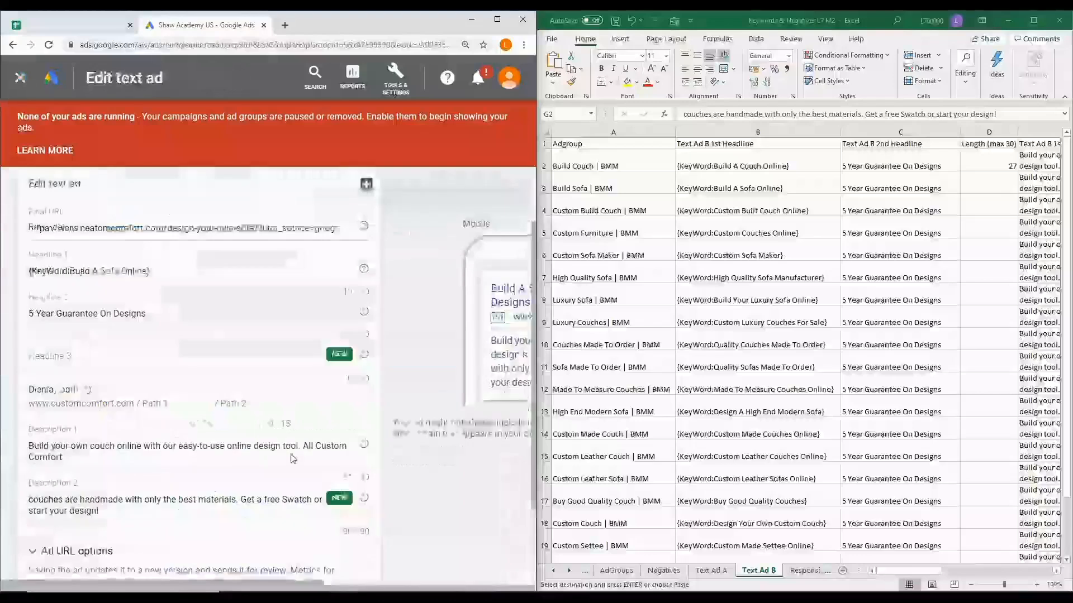
{"action": "double_click", "coordinate": [91, 445]}
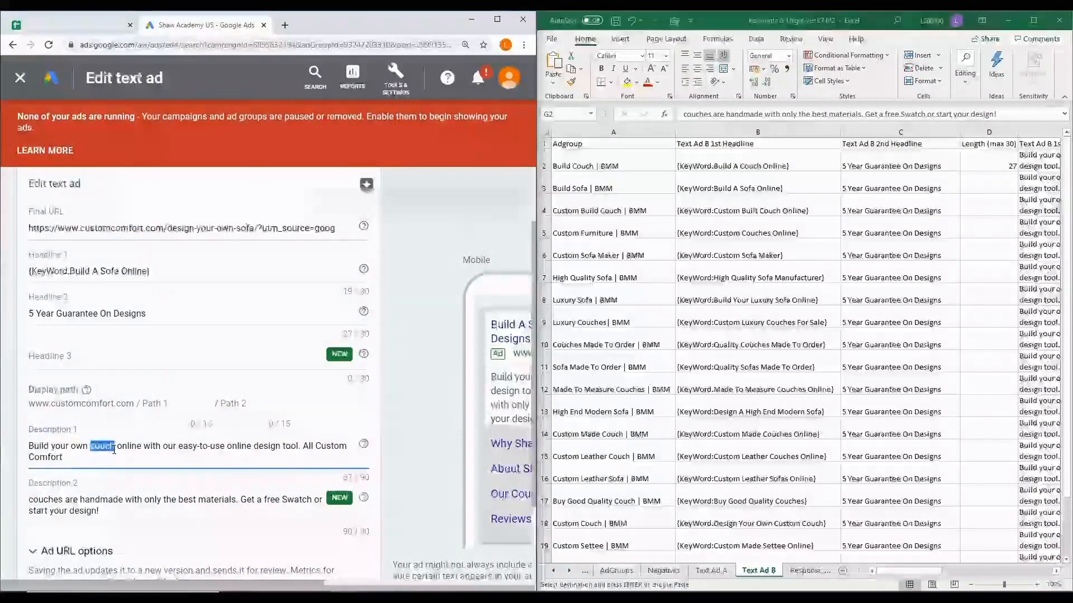
{"action": "type", "text": "sofa"}
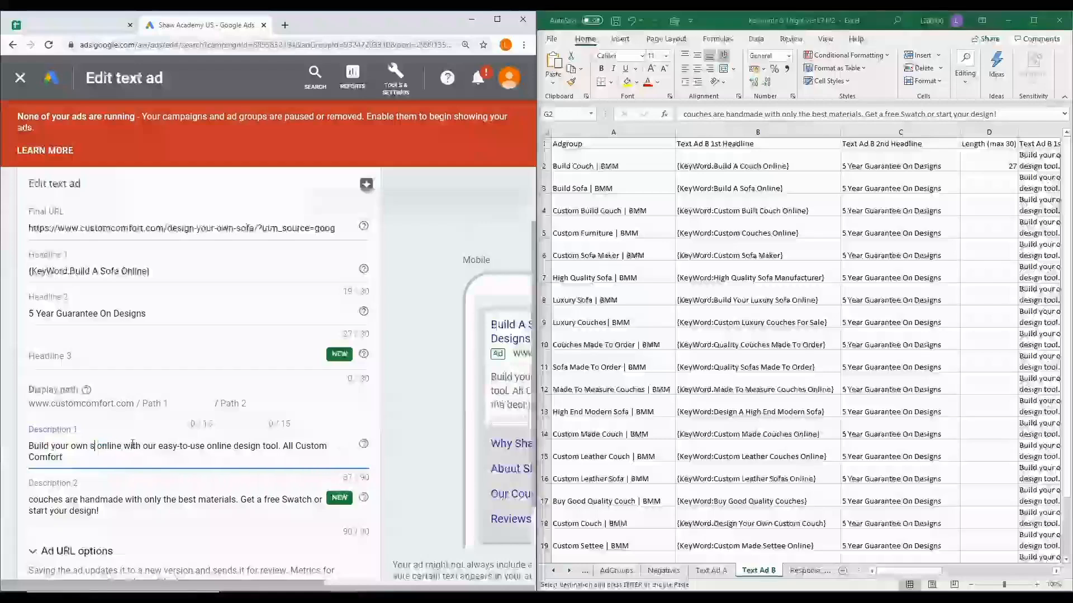
{"action": "left_click_drag", "start_coordinate": [33, 500], "coordinate": [59, 499]}
{"action": "type", "text": "sofas"}
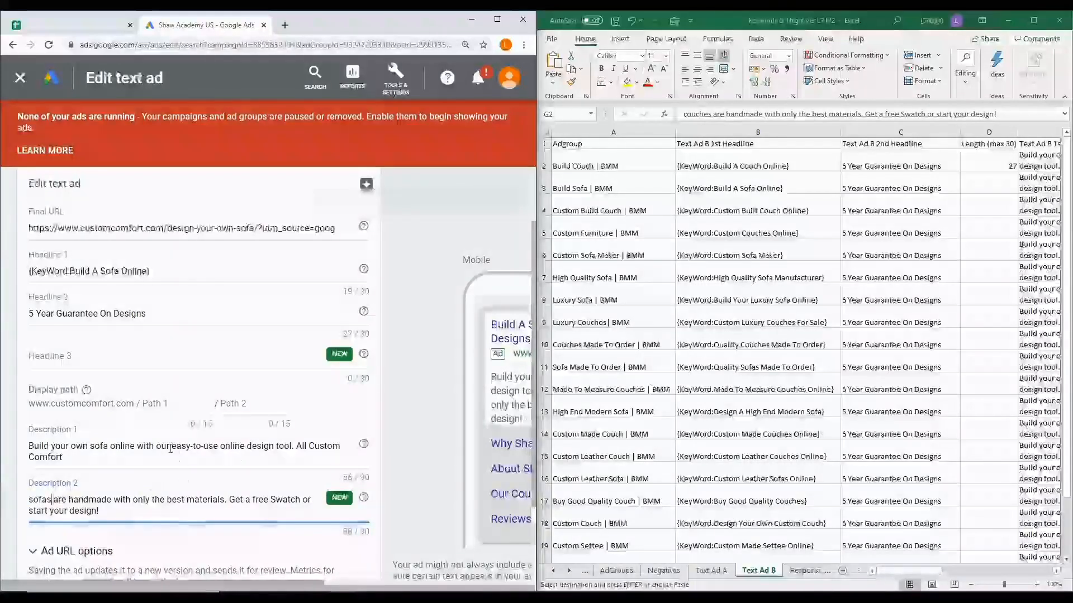
{"action": "scroll", "coordinate": [180, 462], "scroll_direction": "down", "scroll_amount": 2}
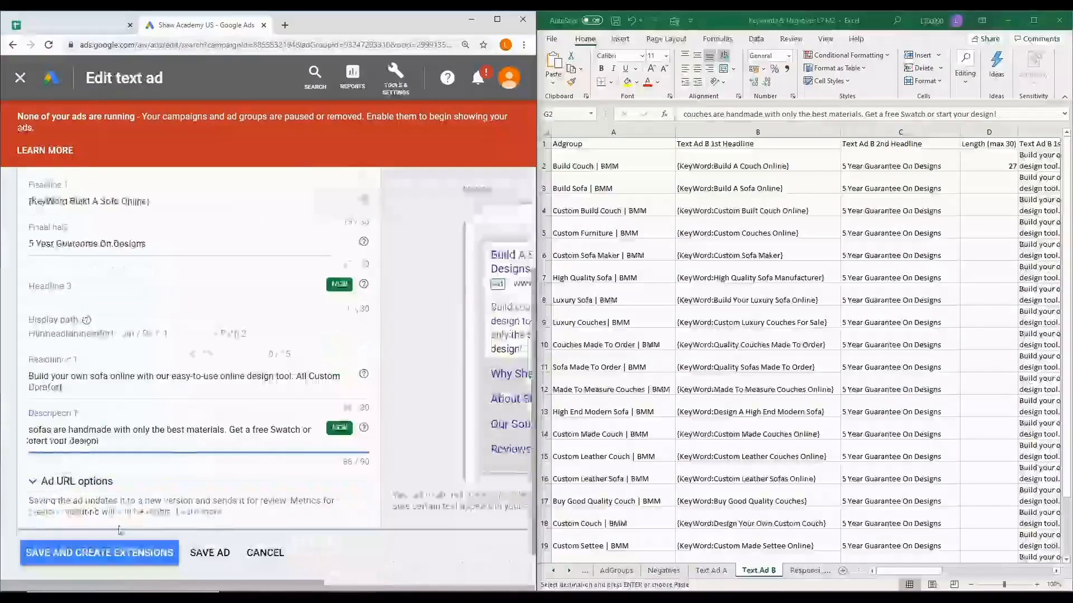
{"action": "left_click", "coordinate": [214, 556]}
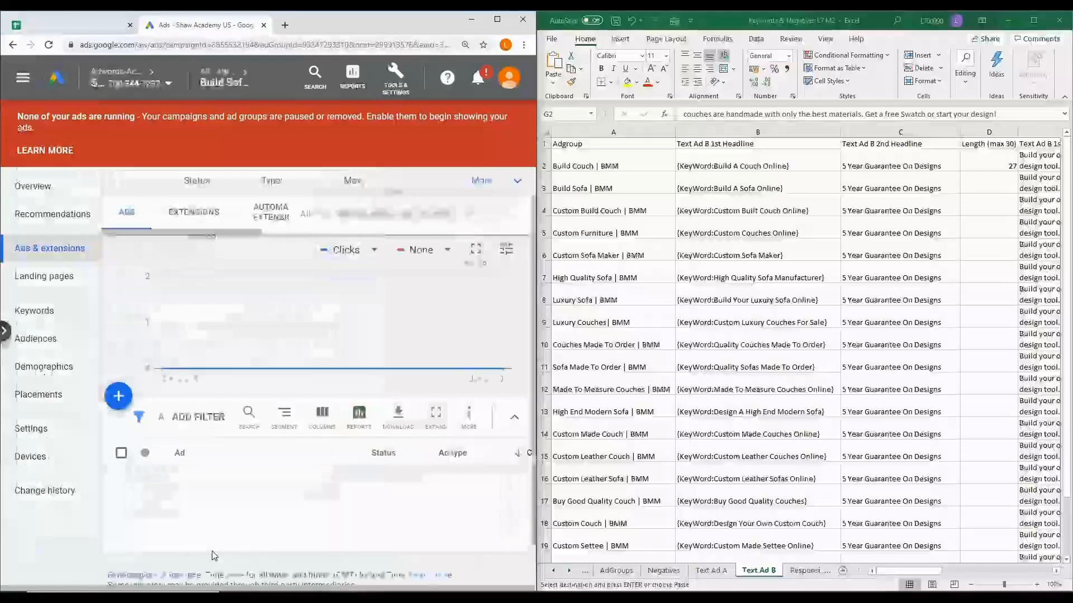
{"action": "scroll", "coordinate": [212, 556], "scroll_direction": "down", "scroll_amount": 3}
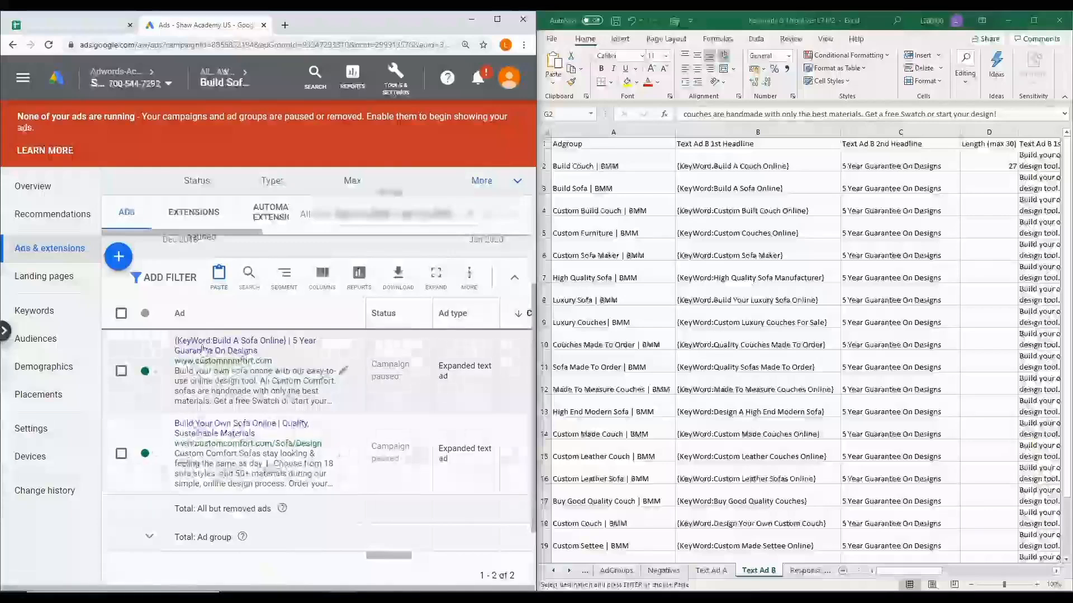
{"action": "left_click", "coordinate": [120, 258]}
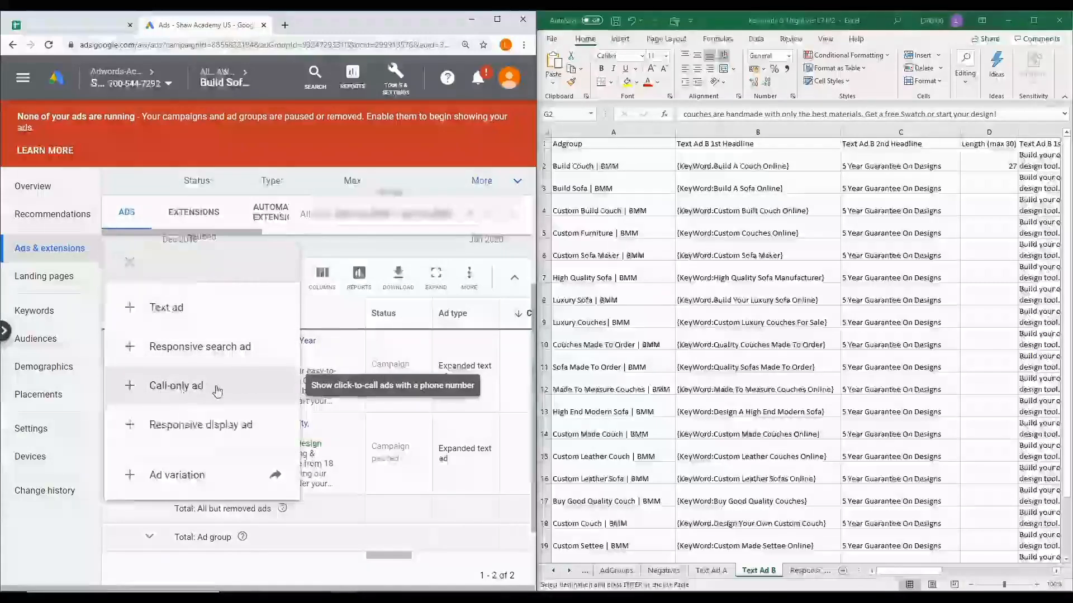
{"action": "left_click", "coordinate": [370, 429]}
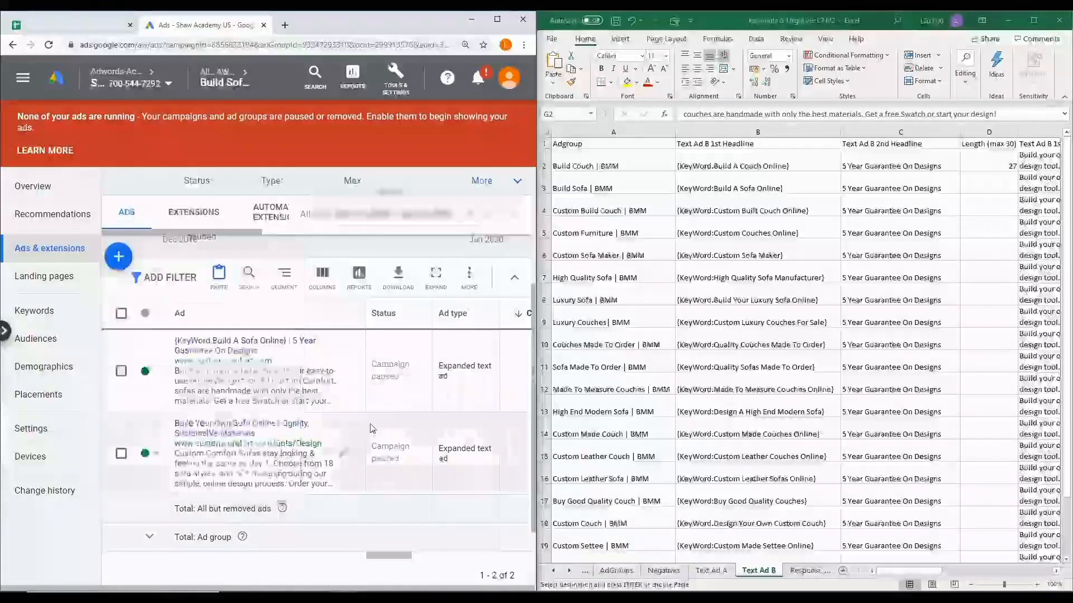
Copy all three BMM ad groups of the AWO | Generic | Design Sofa & Swatch campaign from its ad groups list
{"action": "left_click", "coordinate": [230, 75]}
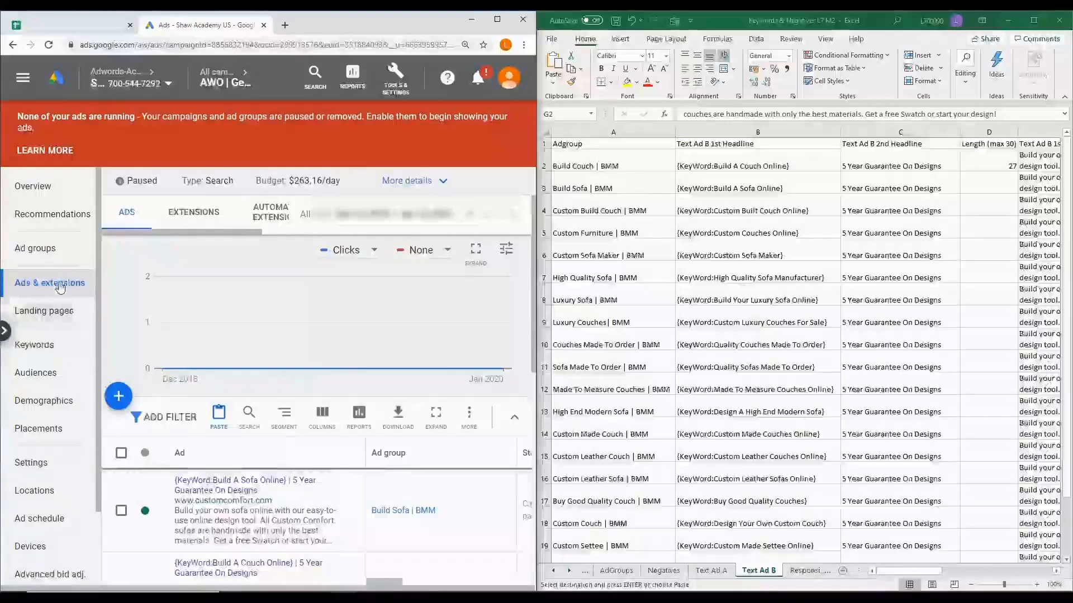
{"action": "left_click", "coordinate": [57, 257]}
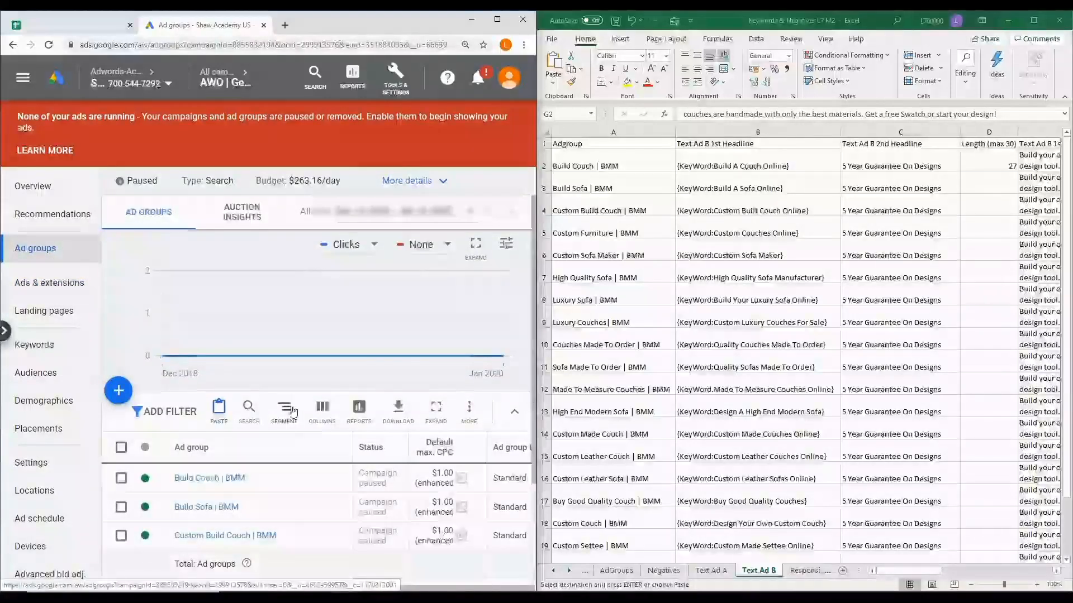
{"action": "scroll", "coordinate": [291, 412], "scroll_direction": "down", "scroll_amount": 1}
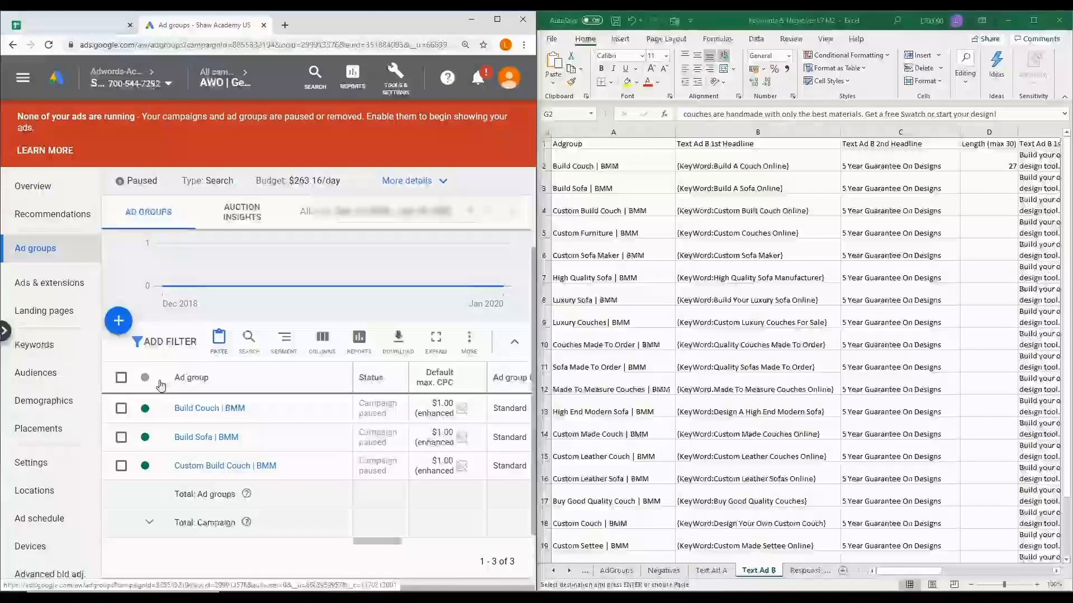
{"action": "left_click", "coordinate": [121, 379]}
{"action": "left_click", "coordinate": [226, 345]}
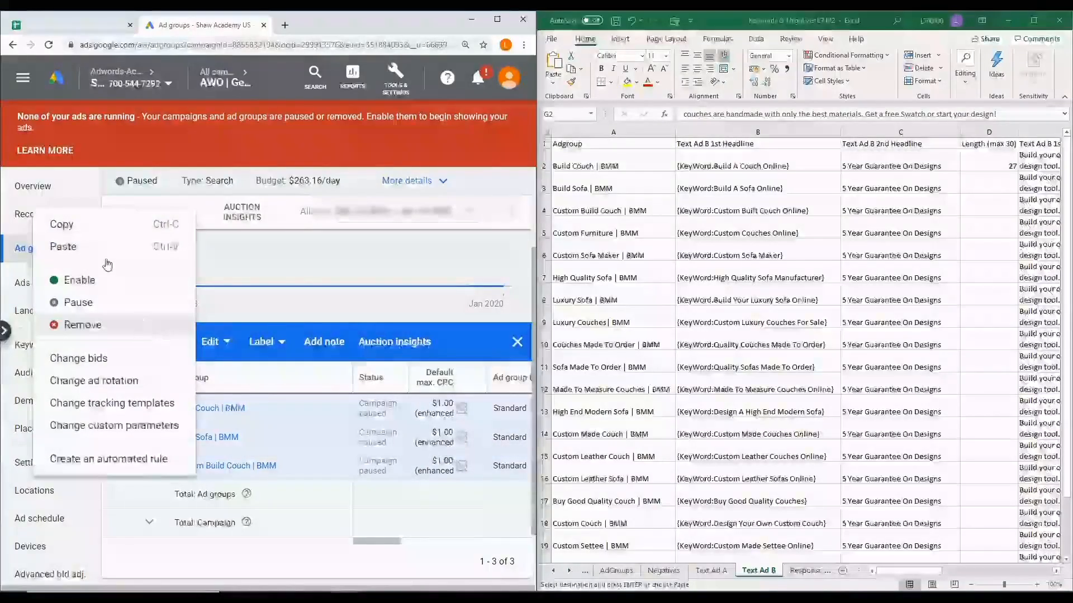
{"action": "left_click", "coordinate": [109, 225]}
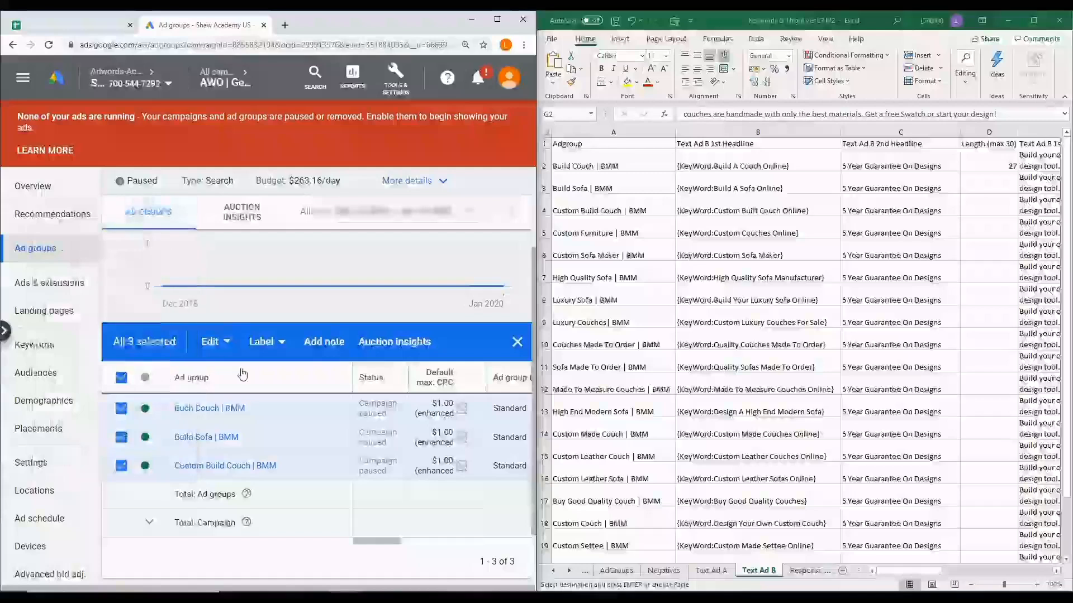
Paste the three copied ad groups into the same campaign without pausing them, and show the ad groups list in a maximized window
{"action": "left_click", "coordinate": [516, 343]}
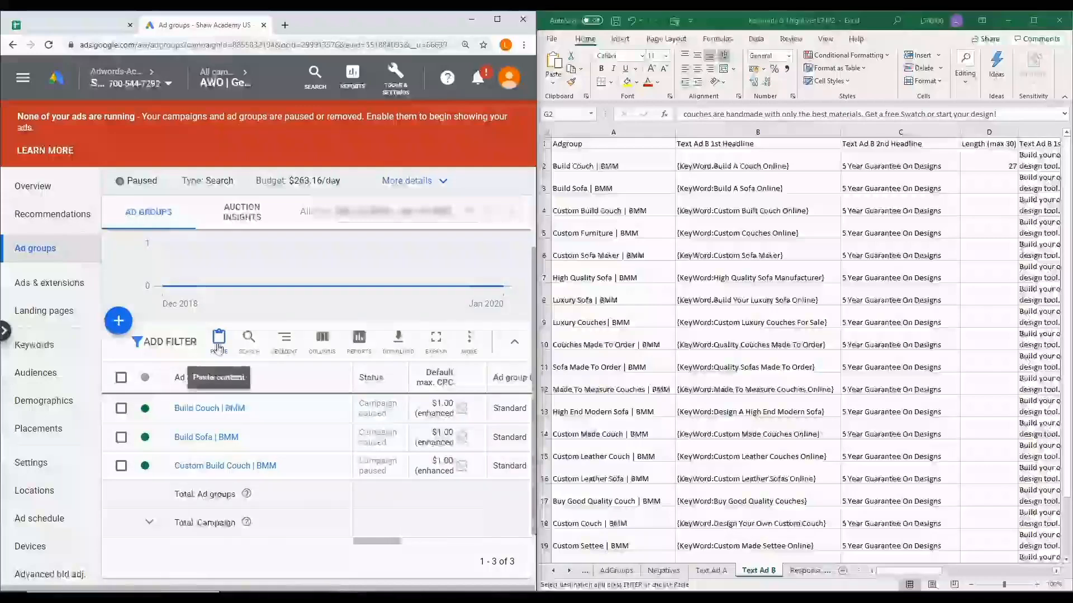
{"action": "left_click", "coordinate": [219, 338]}
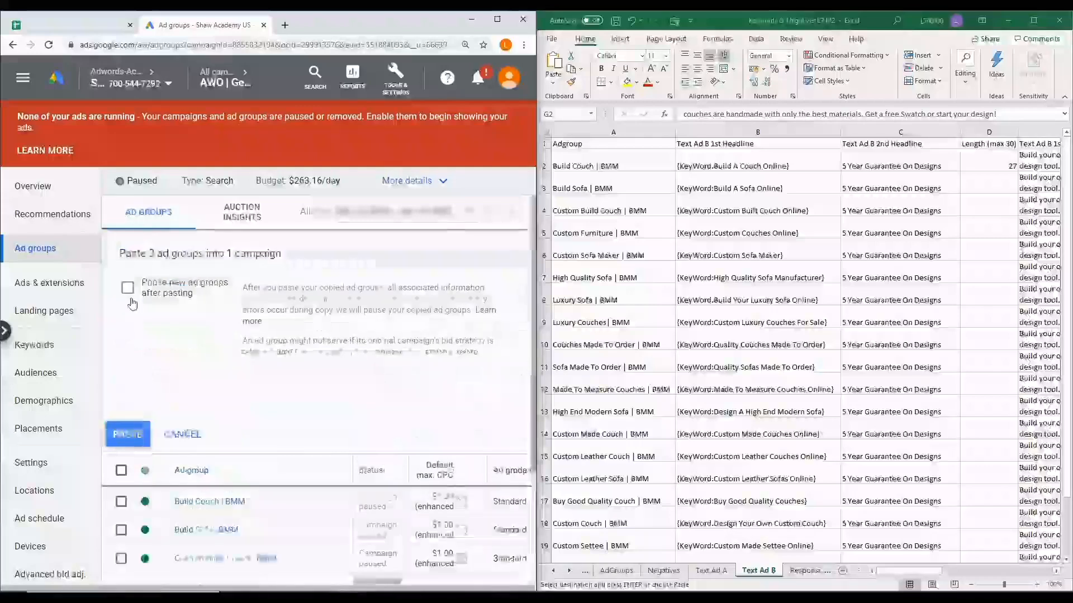
{"action": "left_click", "coordinate": [130, 434]}
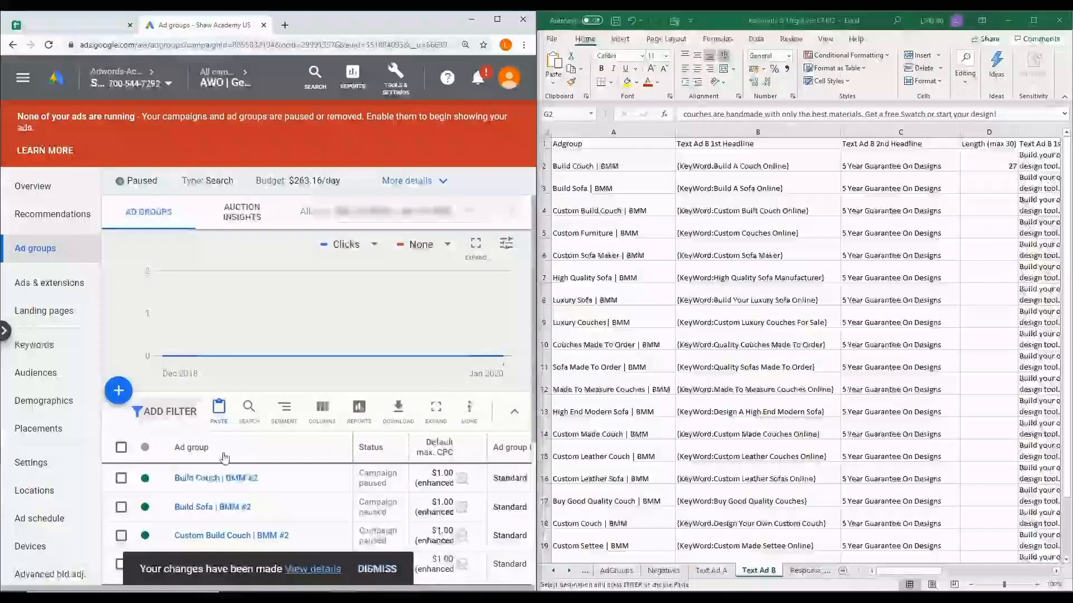
{"action": "scroll", "coordinate": [224, 458], "scroll_direction": "down", "scroll_amount": 3}
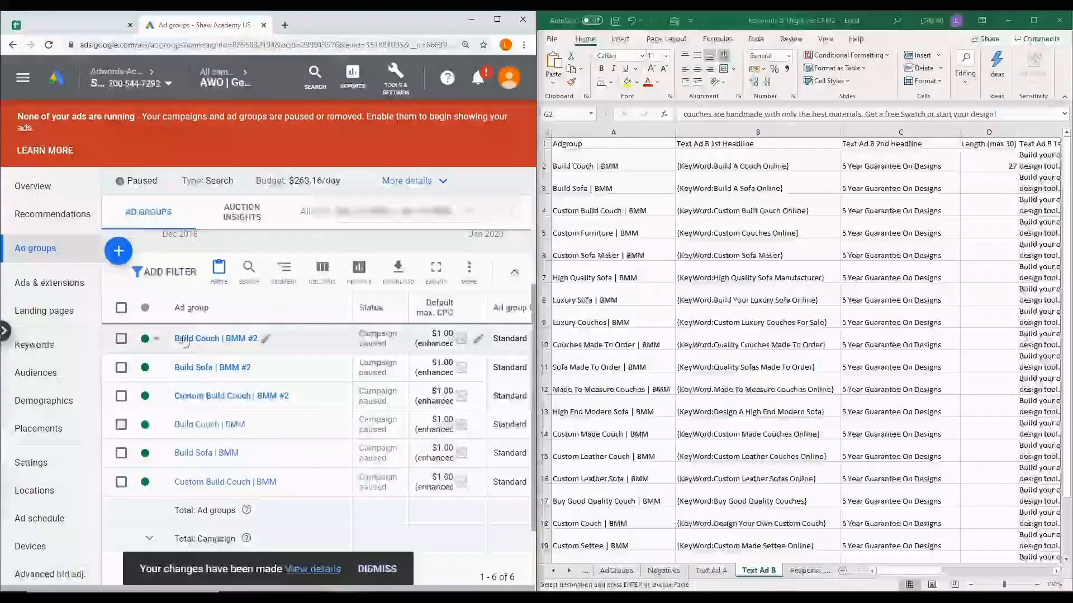
{"action": "left_click", "coordinate": [498, 22]}
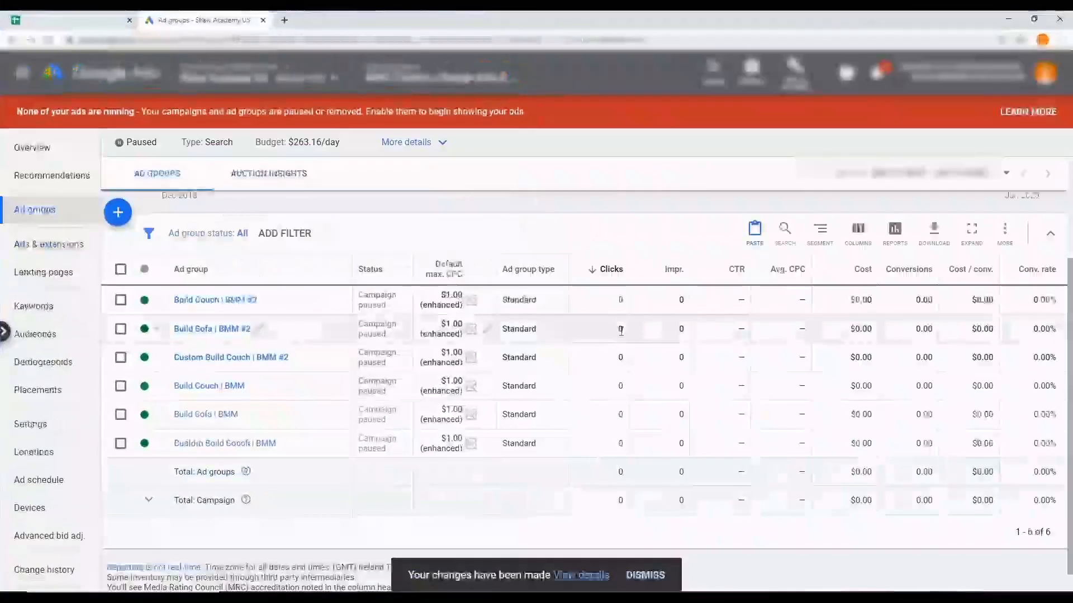
{"action": "left_click", "coordinate": [654, 579]}
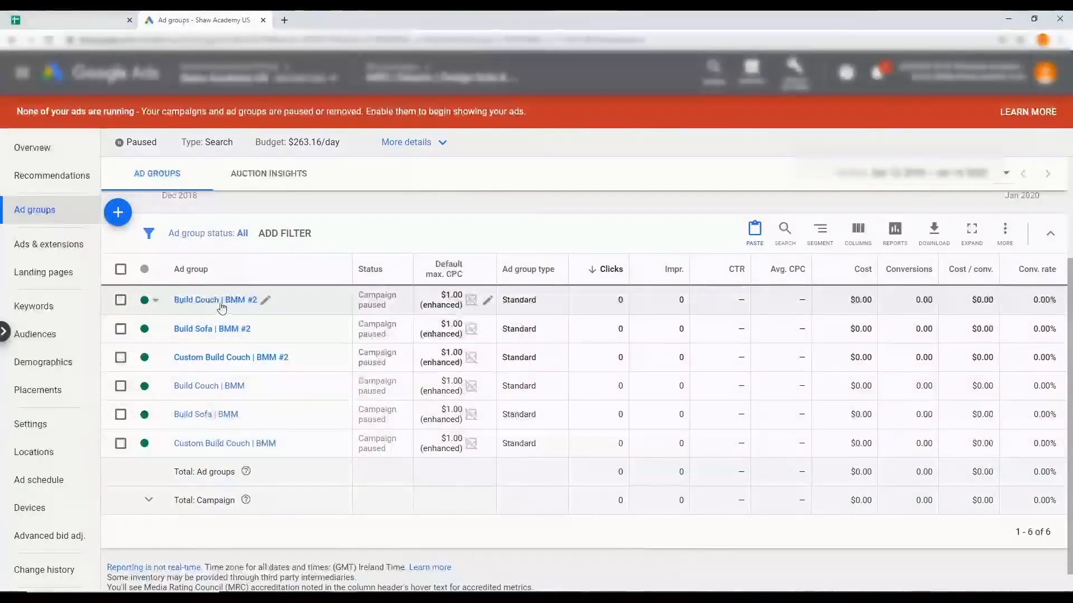
Rename the pasted Build Couch ad group copy as "Build Couch | Exact"
{"action": "left_click", "coordinate": [265, 301]}
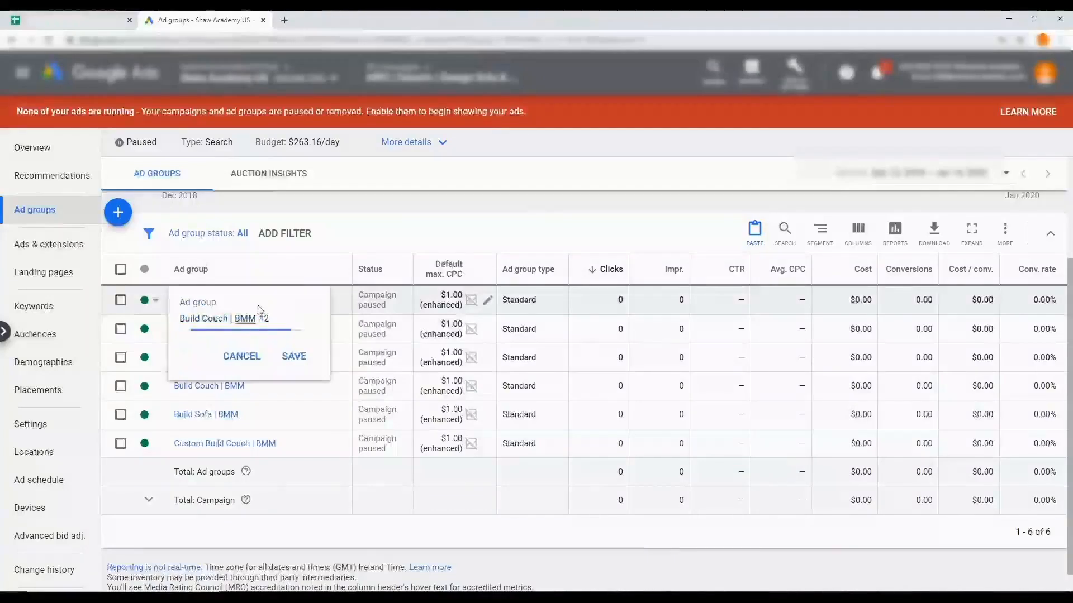
{"action": "left_click_drag", "start_coordinate": [235, 318], "coordinate": [266, 316]}
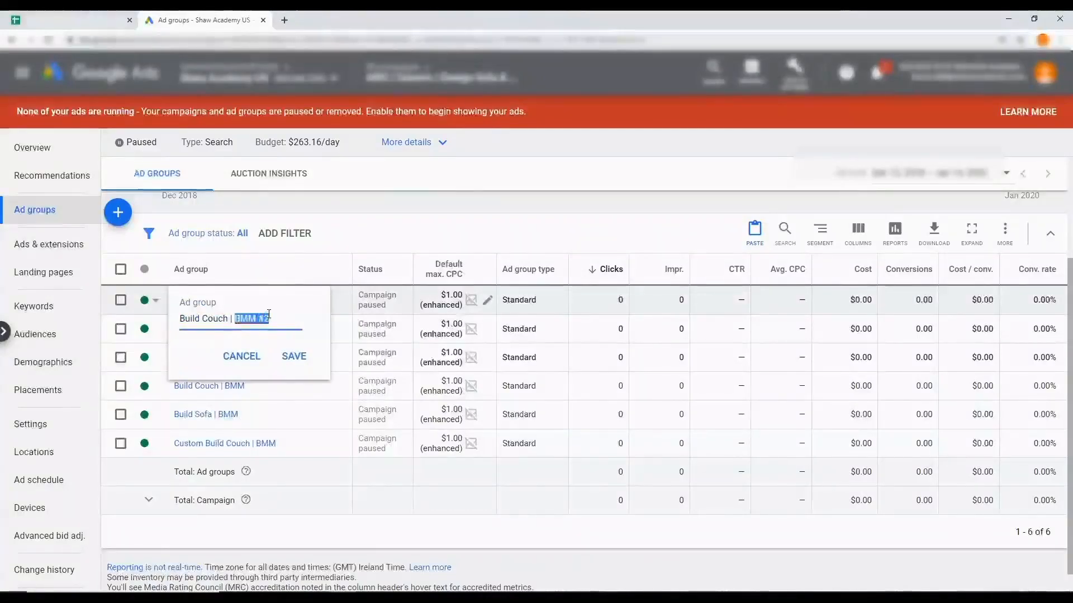
{"action": "type", "text": "Exact"}
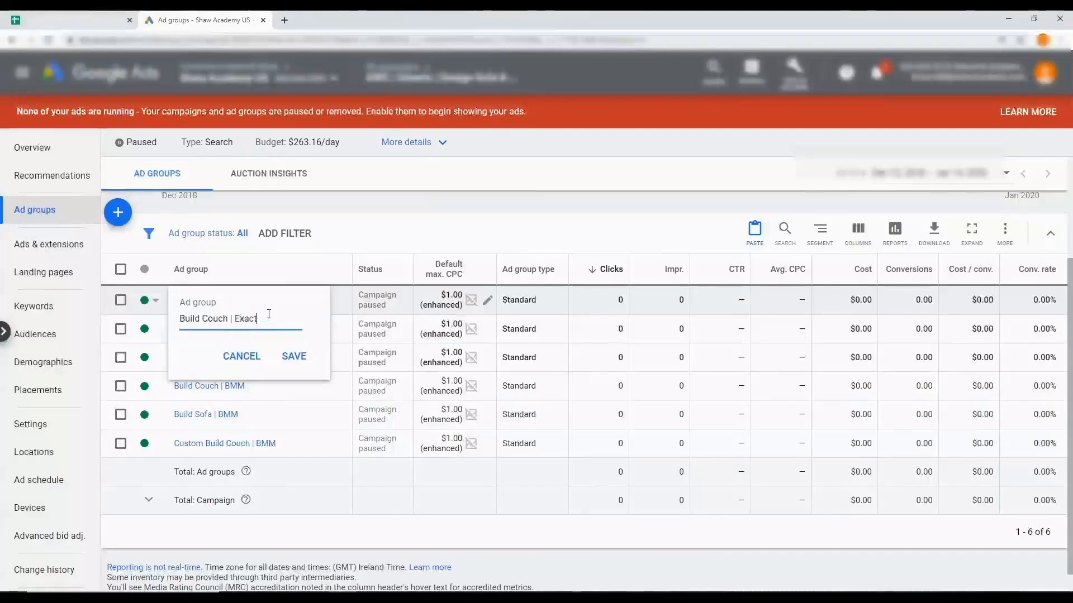
{"action": "left_click", "coordinate": [292, 355]}
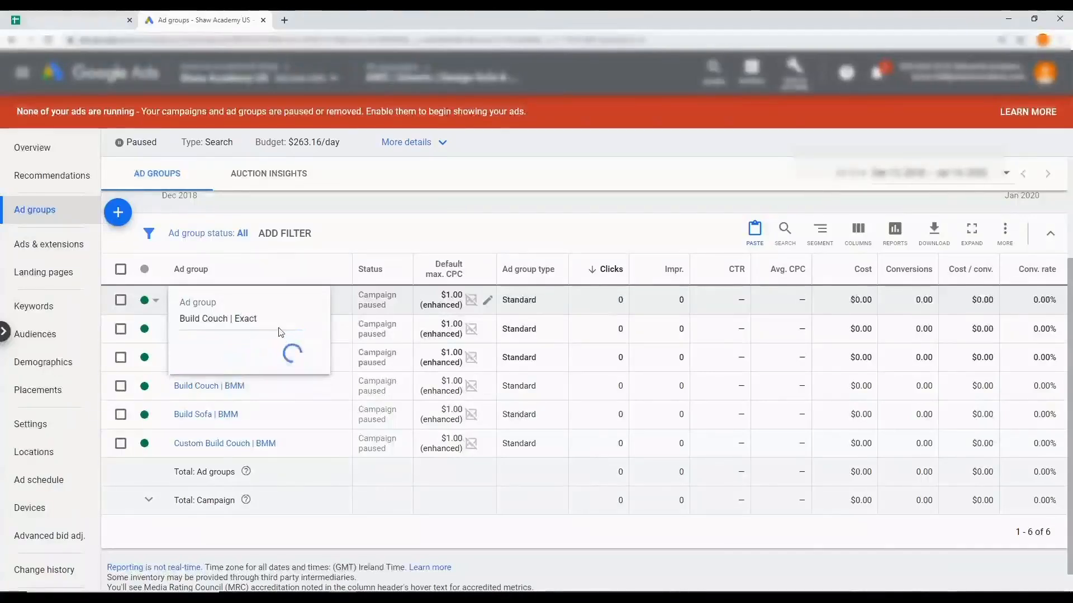
Rename the pasted Build Sofa ad group copy as "Build Sofa | Exact"
{"action": "left_click", "coordinate": [259, 330]}
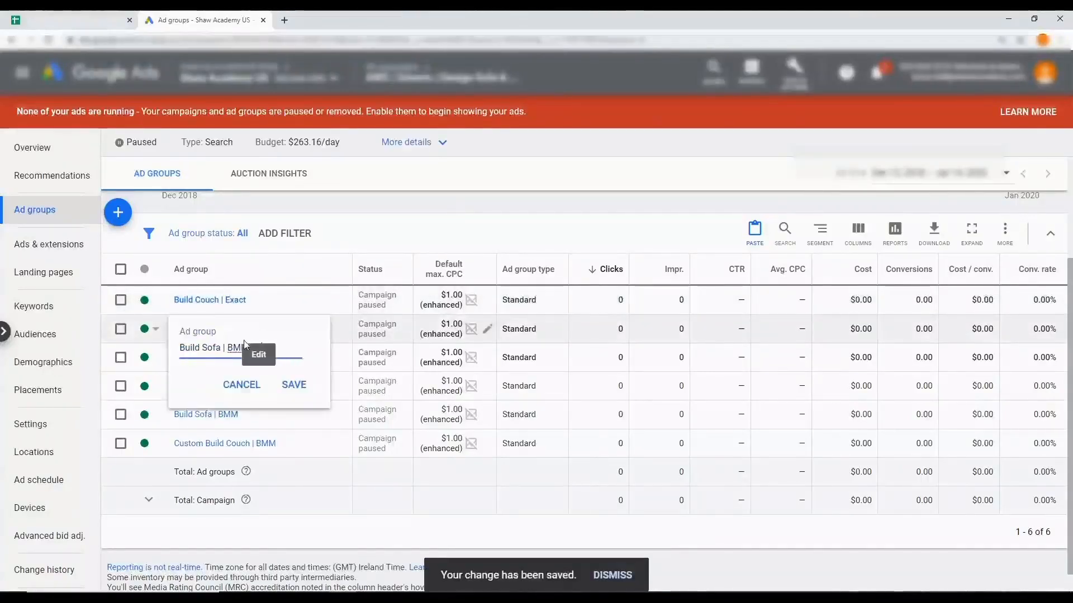
{"action": "left_click_drag", "start_coordinate": [228, 348], "coordinate": [278, 346]}
{"action": "type", "text": "Exact"}
{"action": "left_click", "coordinate": [285, 389]}
Rename the pasted Custom Build Couch ad group copy as "Custom Build Couch | Exact"
{"action": "left_click", "coordinate": [295, 357]}
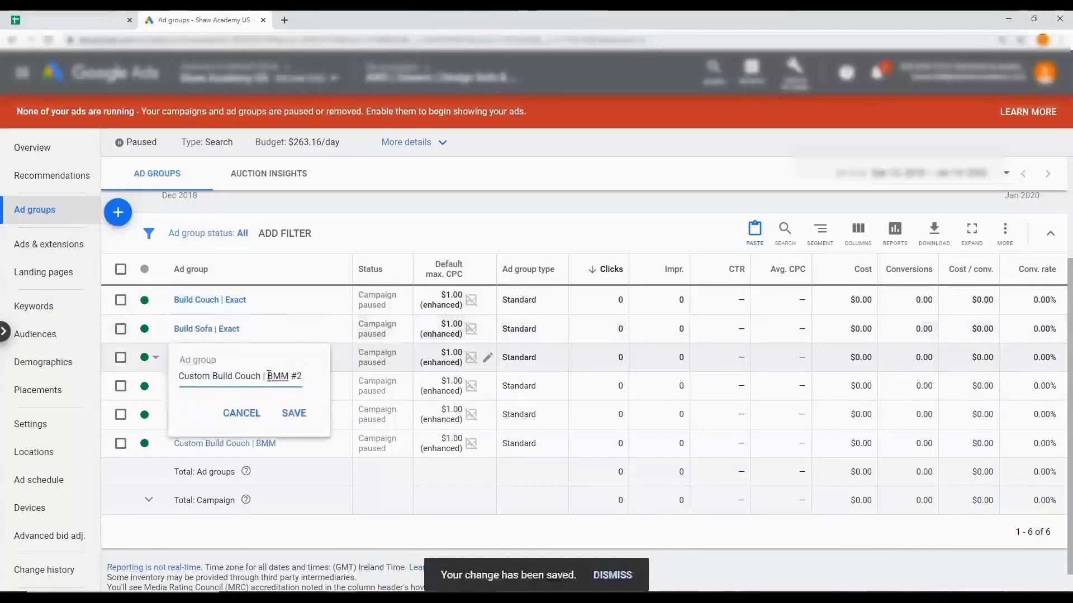
{"action": "left_click_drag", "start_coordinate": [268, 376], "coordinate": [306, 376]}
{"action": "type", "text": "Exact"}
{"action": "left_click", "coordinate": [292, 415]}
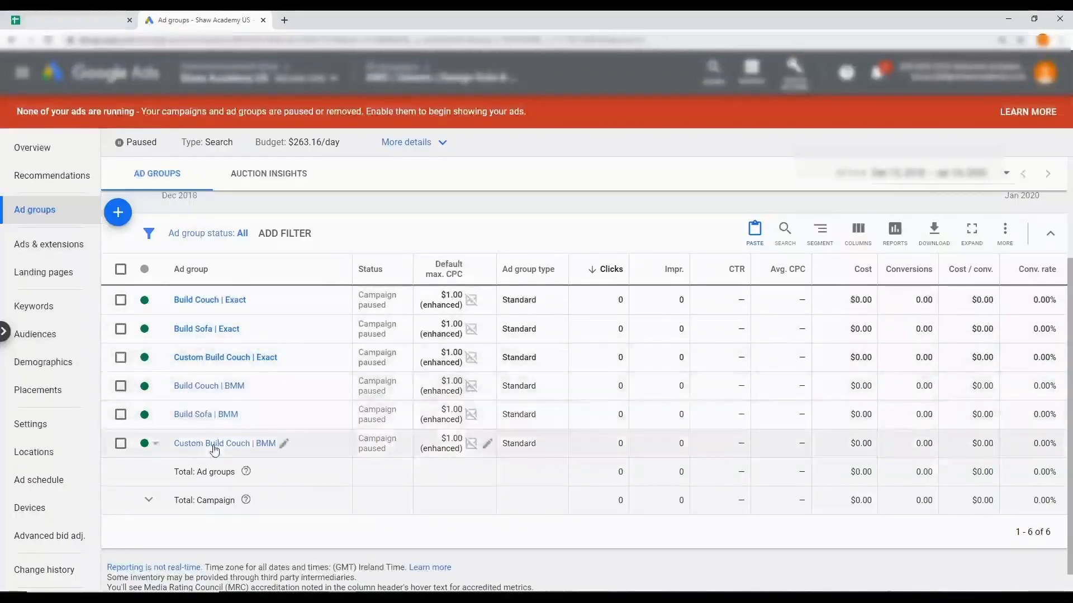
Show the campaign's search keywords and filter them to ad group names containing "Exact"
{"action": "left_click", "coordinate": [56, 317]}
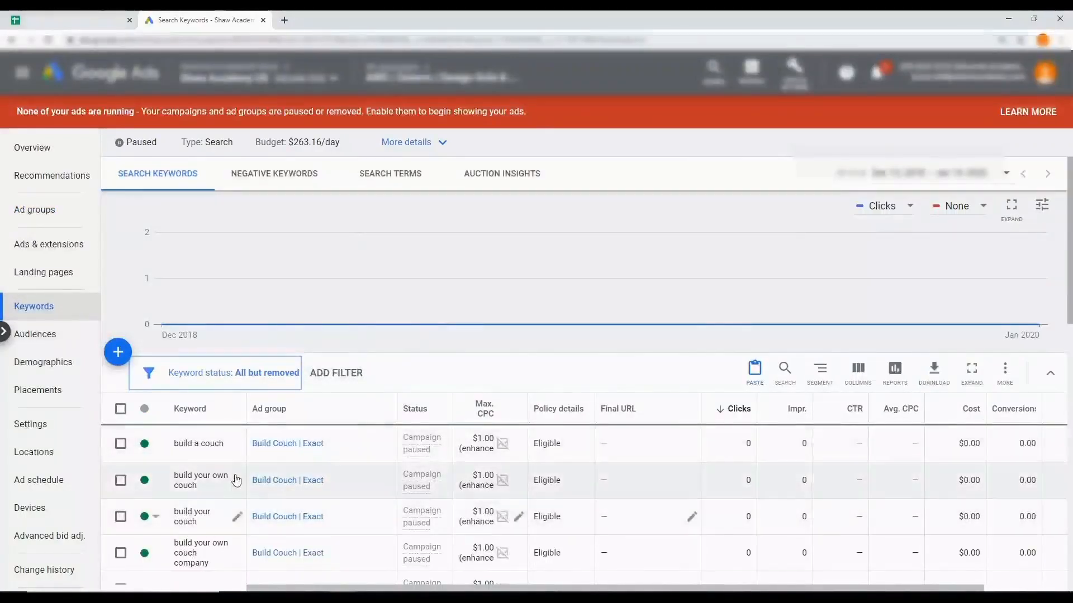
{"action": "scroll", "coordinate": [361, 385], "scroll_direction": "down", "scroll_amount": 1}
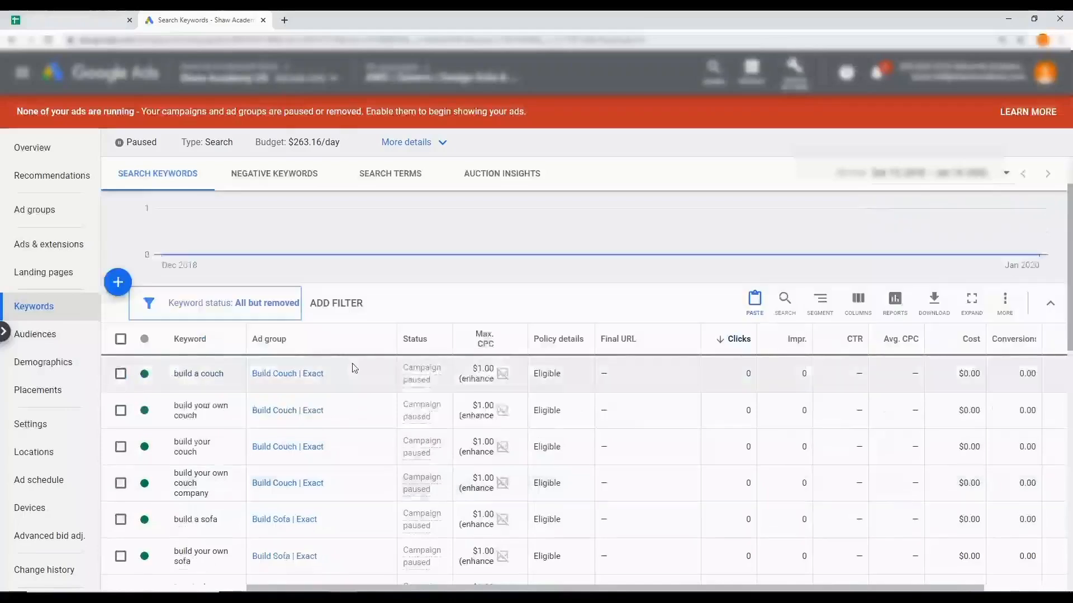
{"action": "left_click", "coordinate": [342, 306]}
{"action": "type", "text": "ad g"}
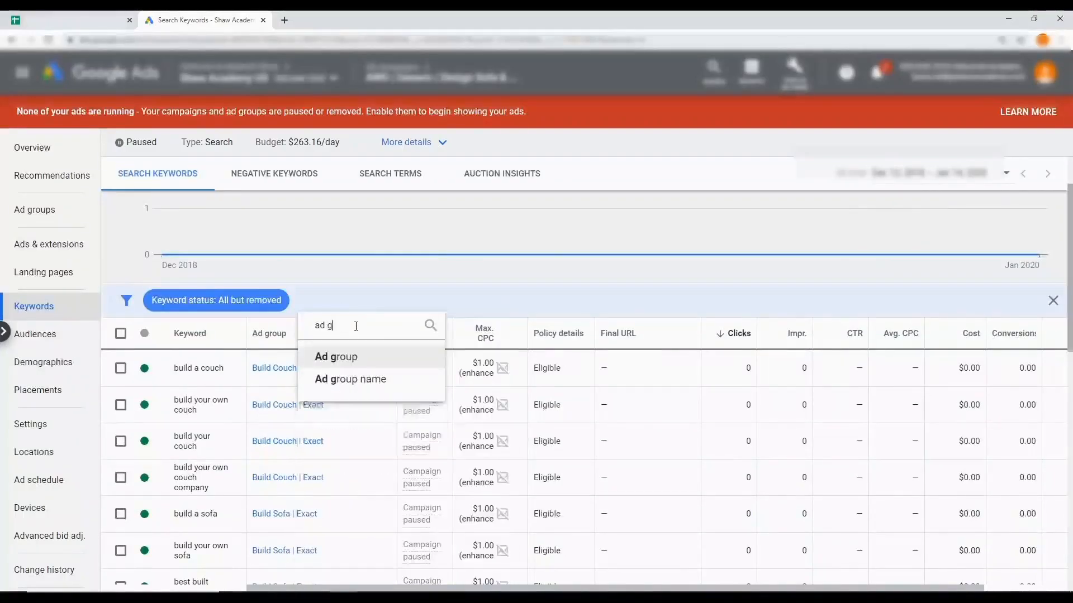
{"action": "left_click", "coordinate": [352, 380]}
{"action": "type", "text": "Exact"}
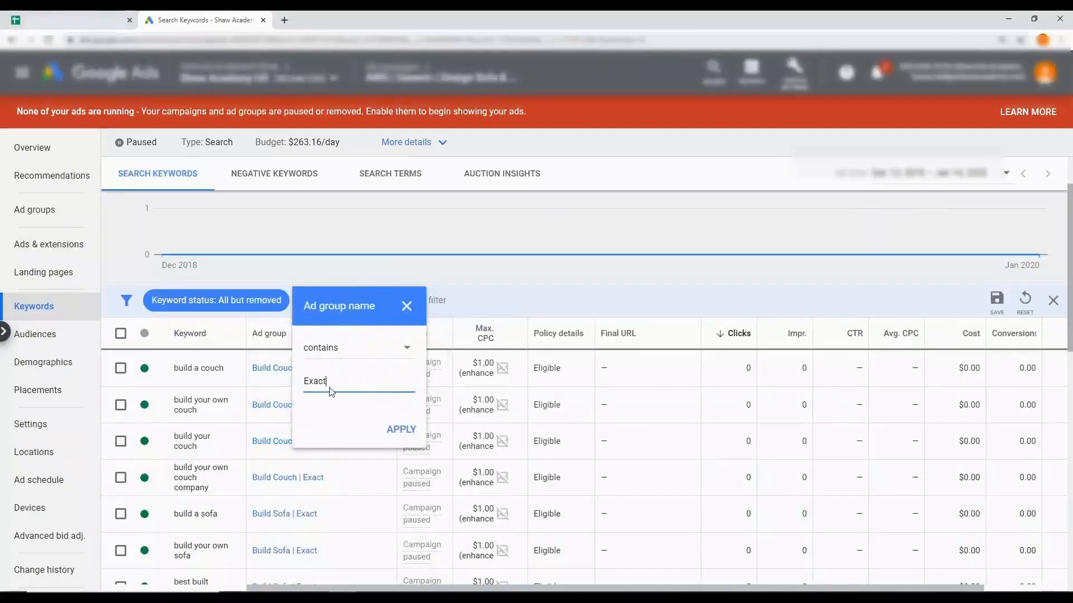
{"action": "left_click", "coordinate": [396, 432]}
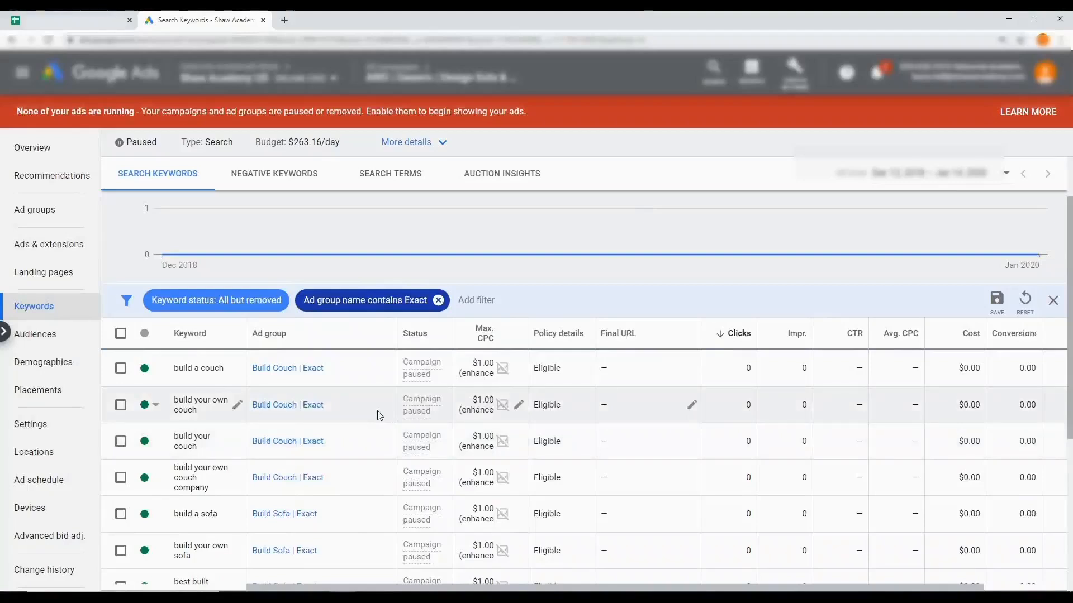
Change the match type of all keywords in the Exact ad groups from Broad match to Exact match, then clear the selection
{"action": "scroll", "coordinate": [377, 411], "scroll_direction": "down", "scroll_amount": 1}
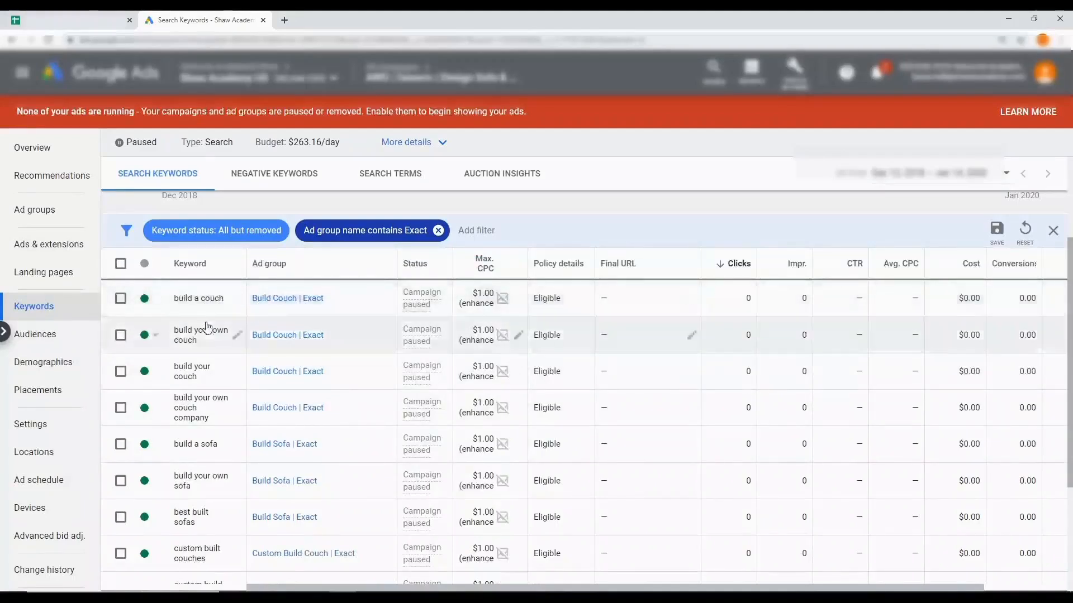
{"action": "scroll", "coordinate": [206, 329], "scroll_direction": "down", "scroll_amount": 2}
{"action": "scroll", "coordinate": [204, 459], "scroll_direction": "up", "scroll_amount": 3}
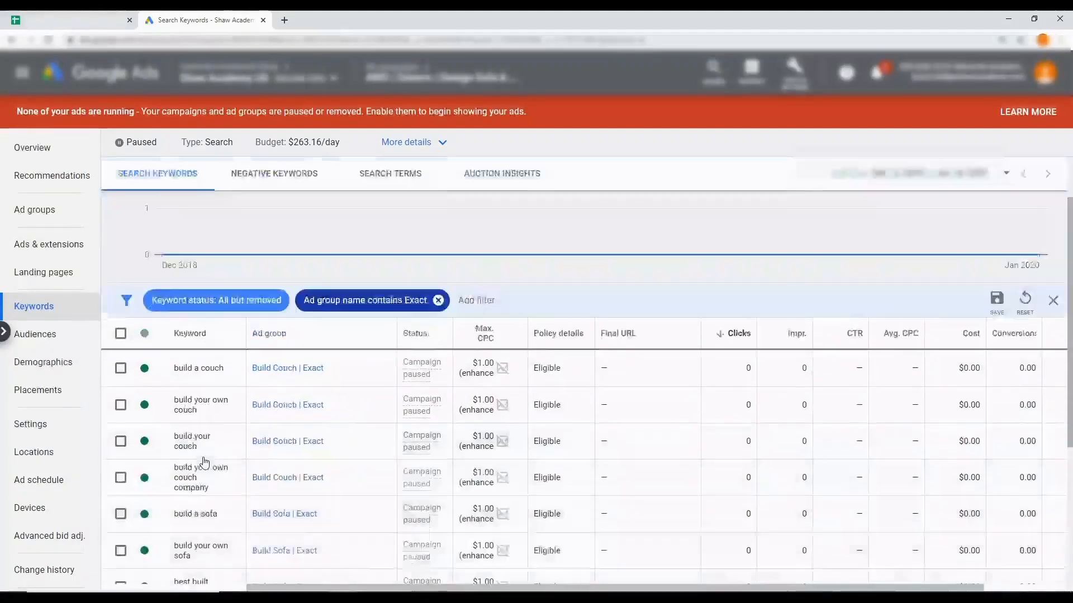
{"action": "scroll", "coordinate": [204, 462], "scroll_direction": "down", "scroll_amount": 1}
{"action": "scroll", "coordinate": [204, 462], "scroll_direction": "down", "scroll_amount": 1}
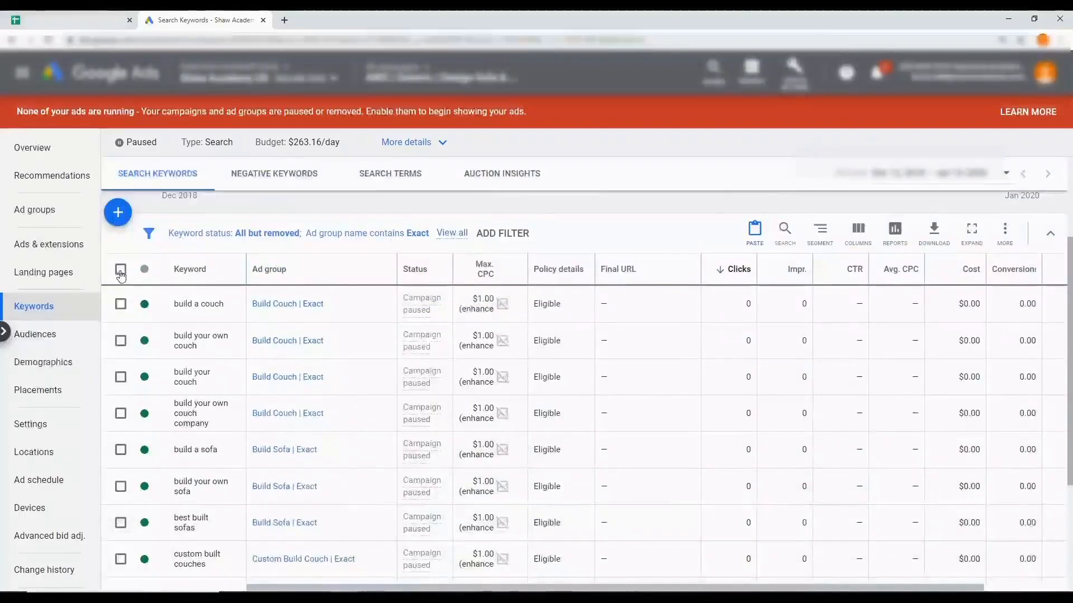
{"action": "left_click", "coordinate": [120, 270]}
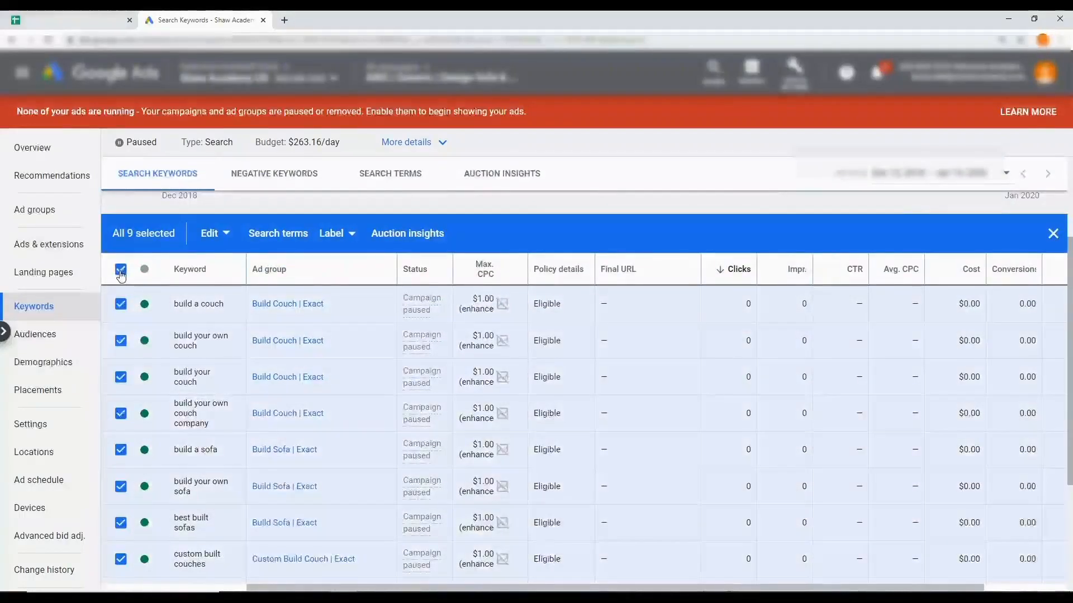
{"action": "left_click", "coordinate": [227, 238]}
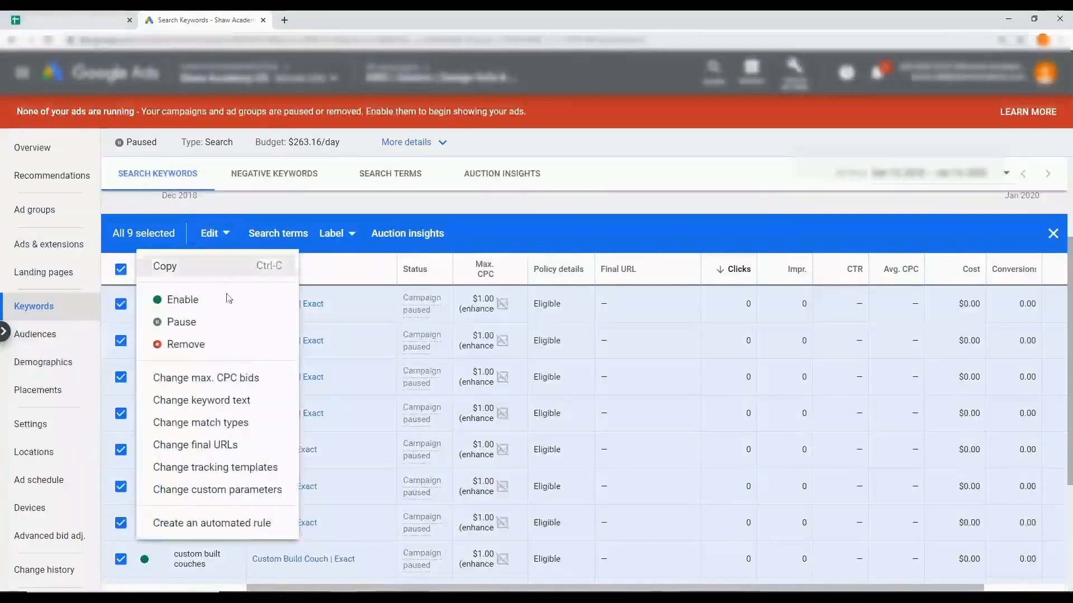
{"action": "left_click", "coordinate": [238, 423]}
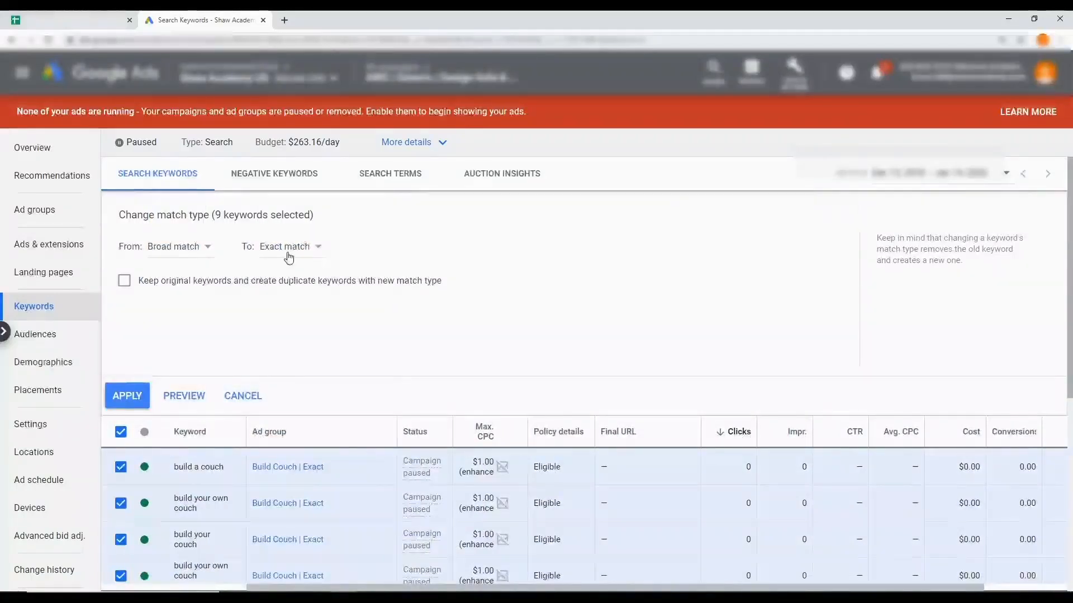
{"action": "left_click", "coordinate": [136, 386]}
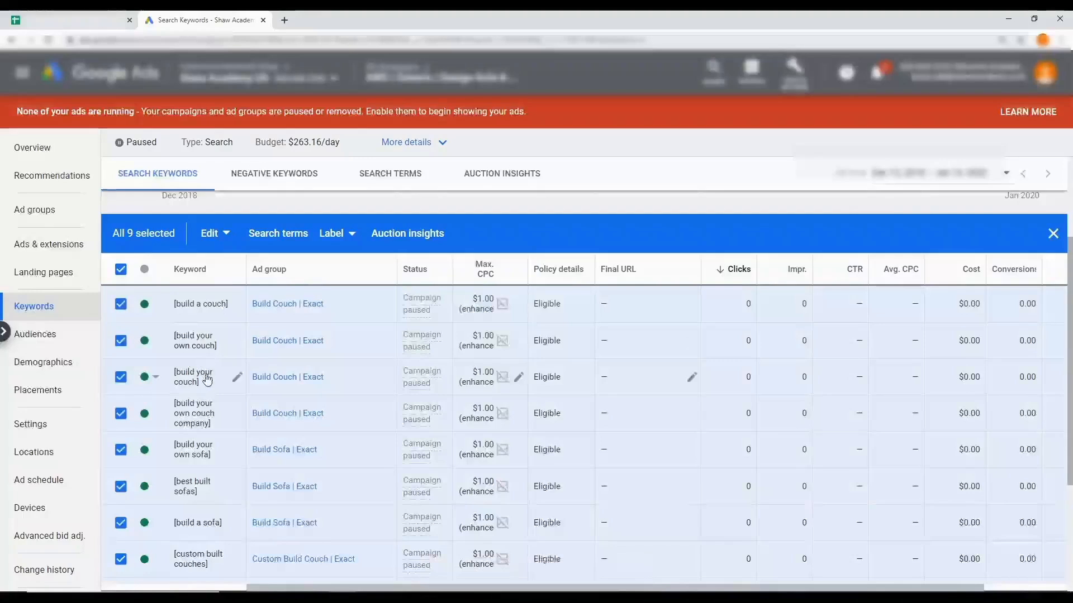
{"action": "scroll", "coordinate": [207, 510], "scroll_direction": "down", "scroll_amount": 2}
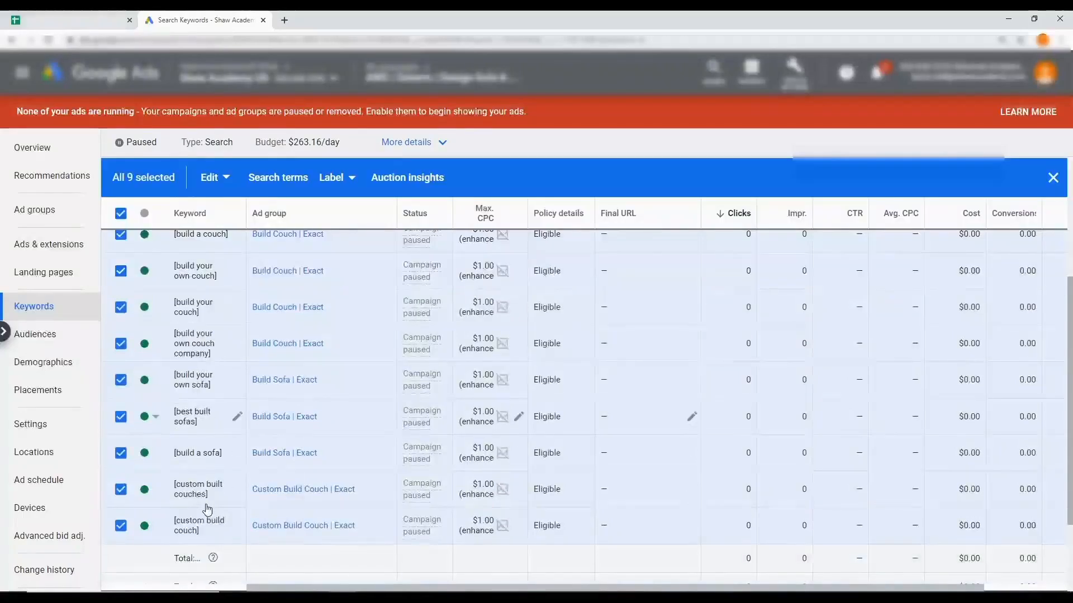
{"action": "scroll", "coordinate": [207, 510], "scroll_direction": "up", "scroll_amount": 2}
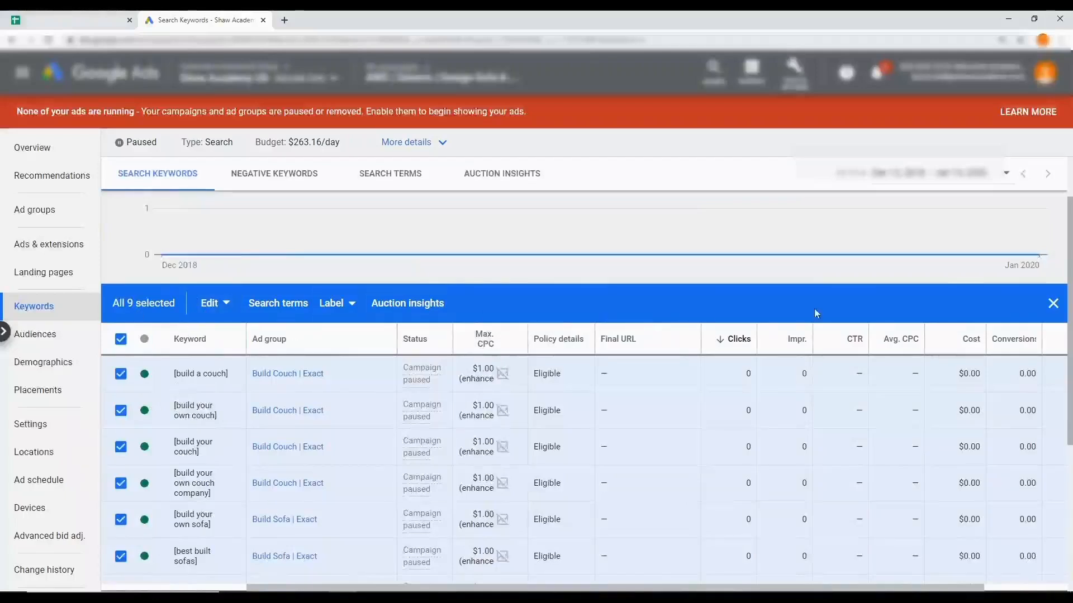
{"action": "left_click", "coordinate": [1053, 304]}
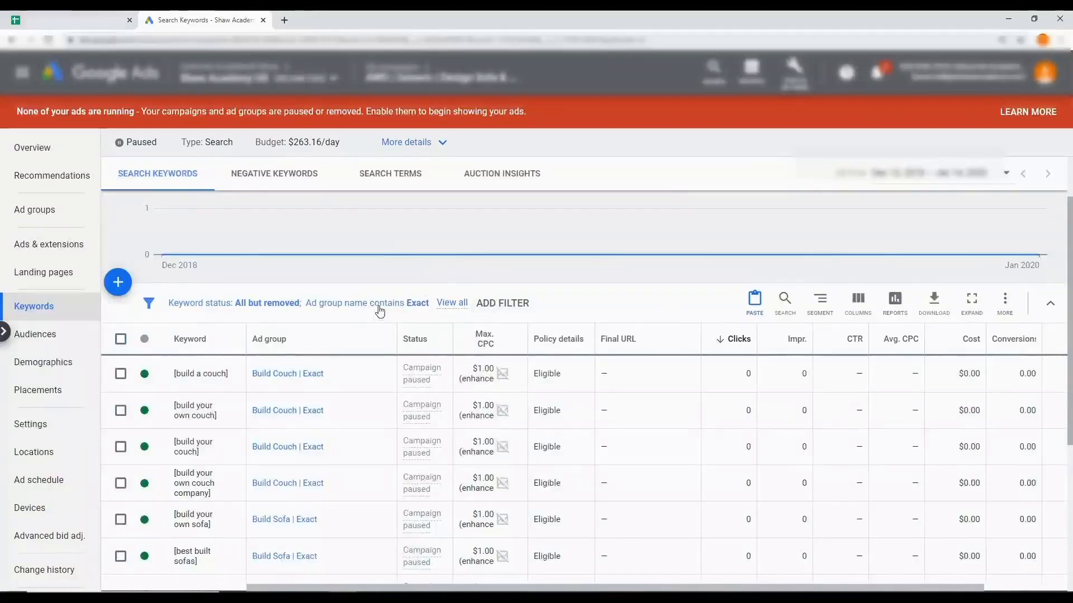
Change the keyword list's ad group name filter to contain "BMM"
{"action": "left_click", "coordinate": [376, 309]}
{"action": "key", "text": "ctrl+a"}
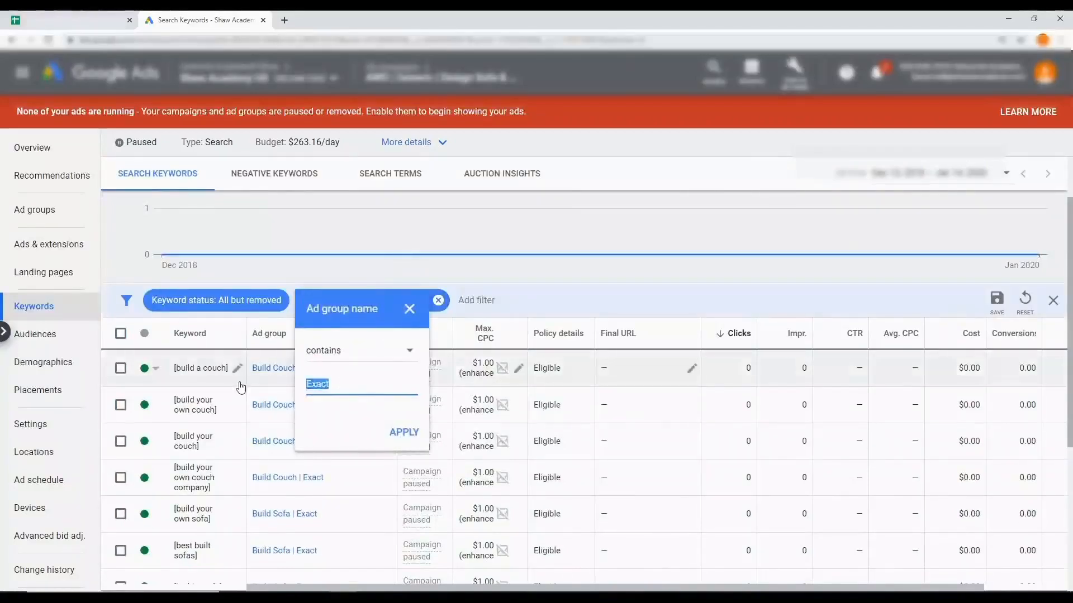
{"action": "type", "text": "BMM"}
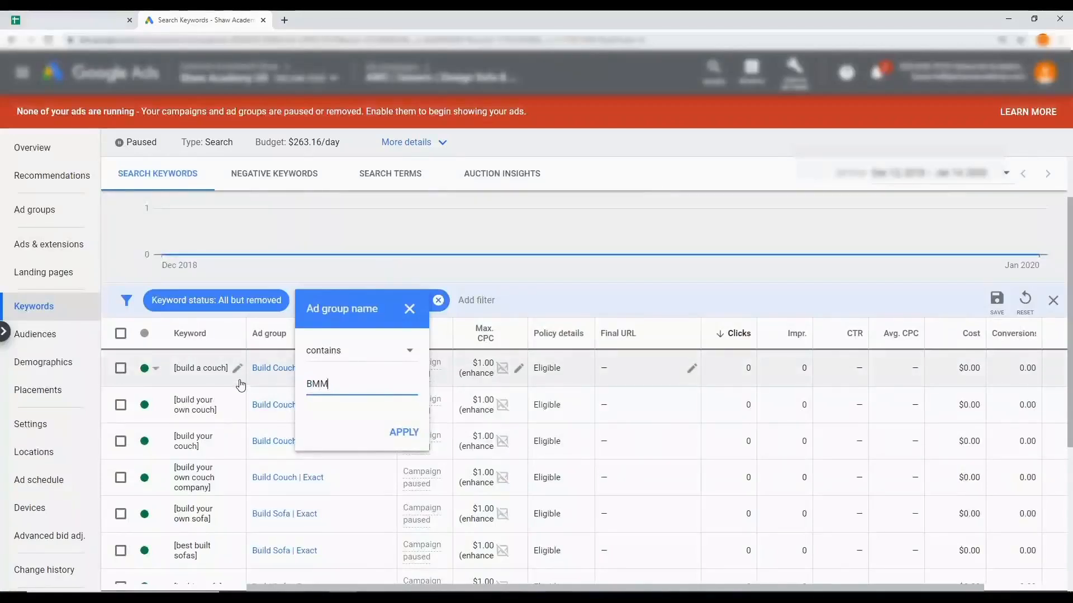
{"action": "left_click", "coordinate": [405, 434]}
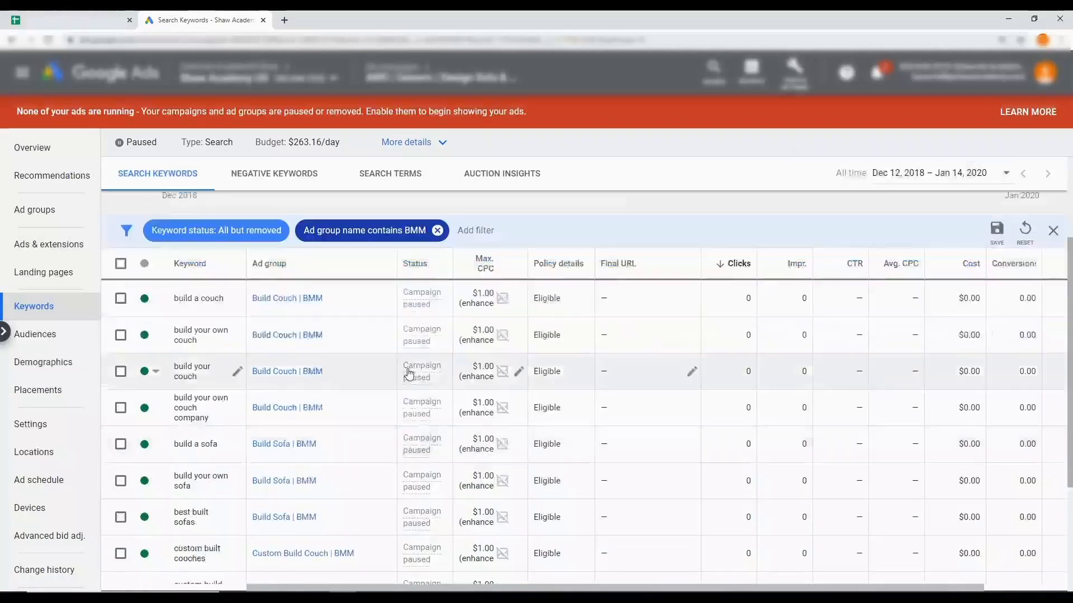
Add "+" before the existing text of all keywords in the BMM ad groups
{"action": "scroll", "coordinate": [229, 413], "scroll_direction": "down", "scroll_amount": 1}
{"action": "scroll", "coordinate": [229, 413], "scroll_direction": "down", "scroll_amount": 1}
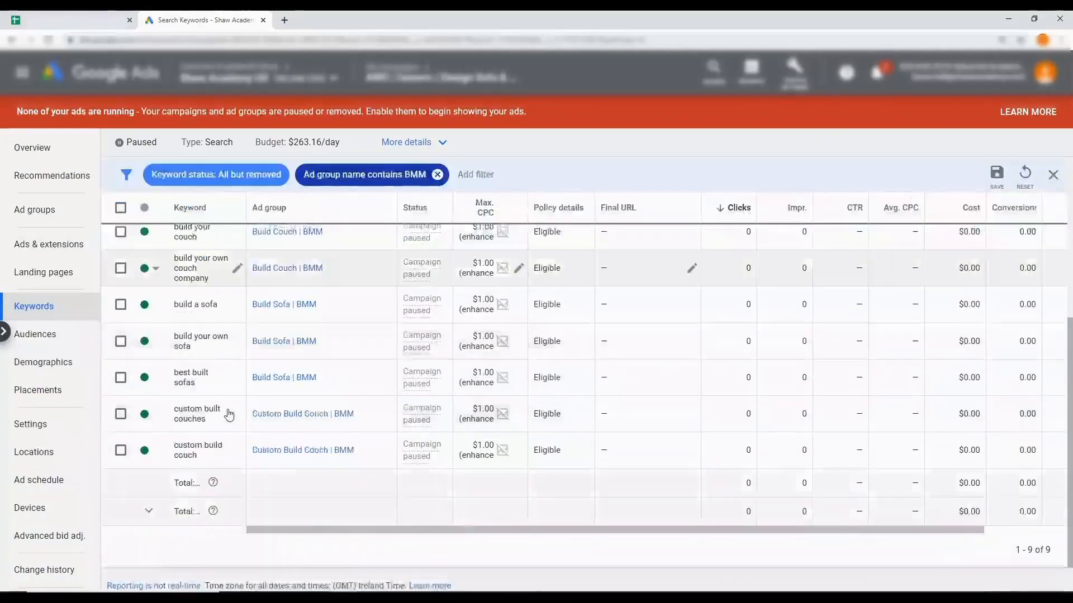
{"action": "scroll", "coordinate": [229, 413], "scroll_direction": "up", "scroll_amount": 1}
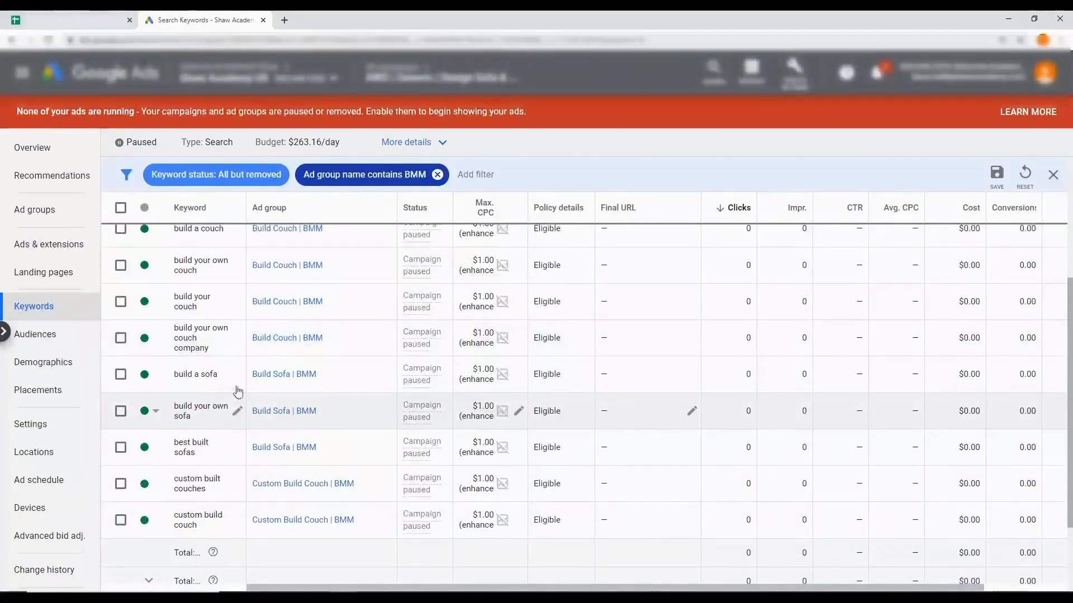
{"action": "scroll", "coordinate": [246, 380], "scroll_direction": "up", "scroll_amount": 1}
{"action": "scroll", "coordinate": [249, 382], "scroll_direction": "down", "scroll_amount": 1}
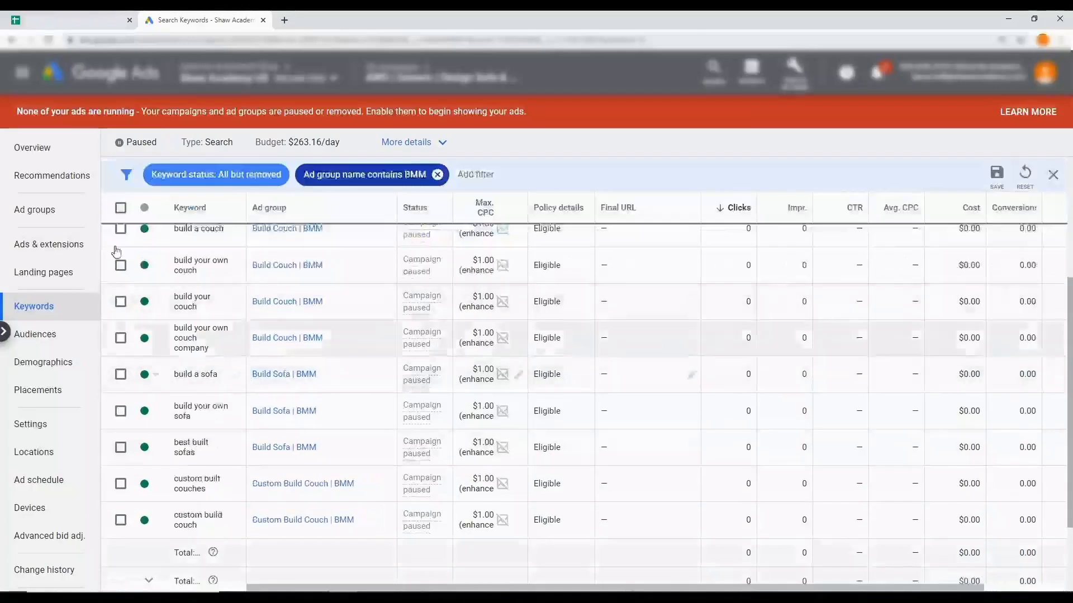
{"action": "left_click", "coordinate": [122, 209]}
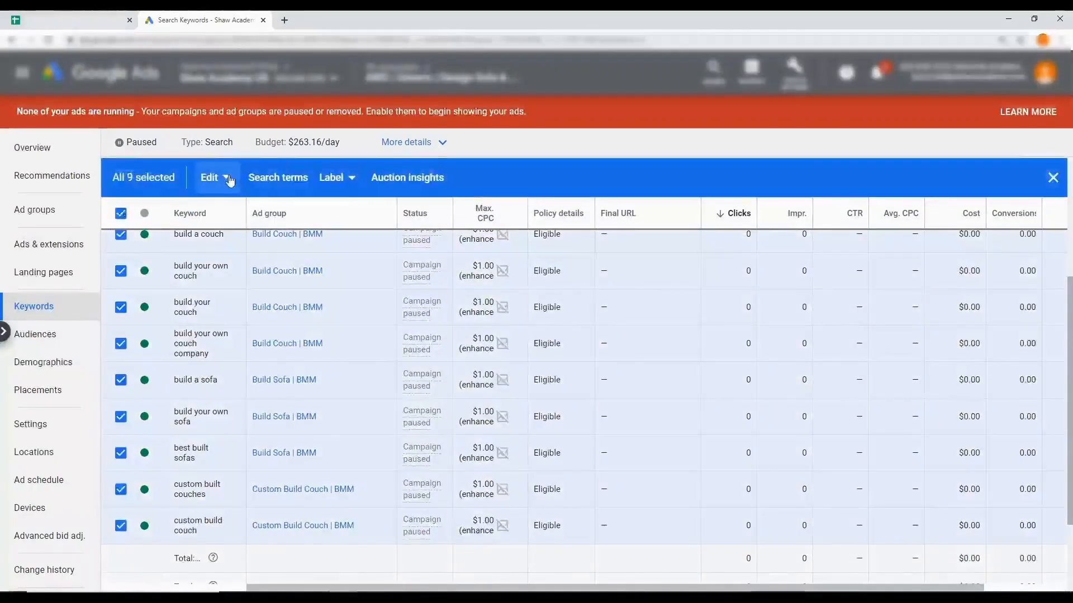
{"action": "left_click", "coordinate": [229, 180]}
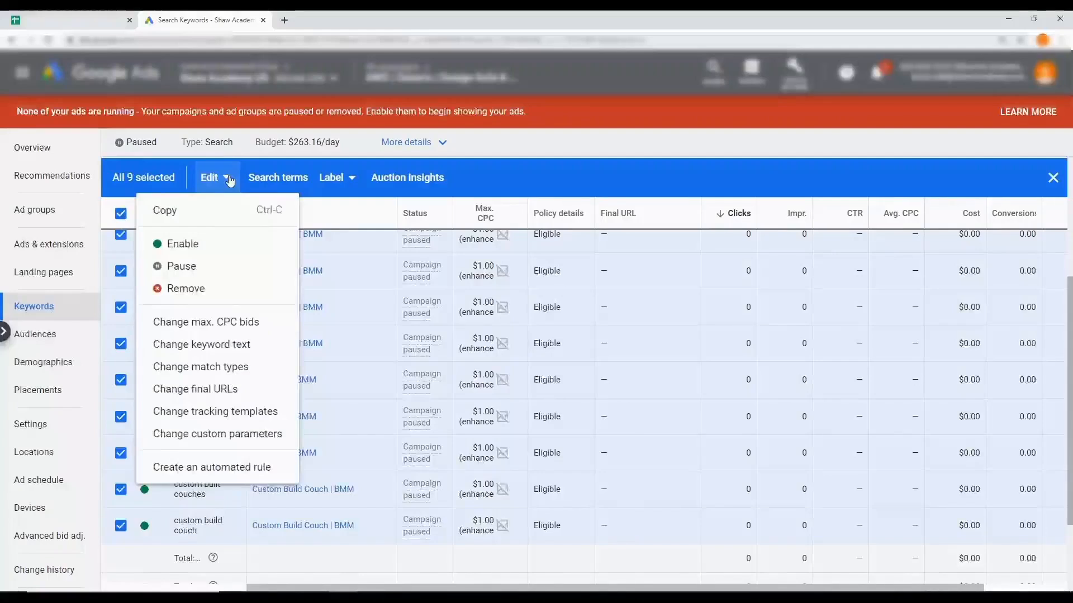
{"action": "left_click", "coordinate": [241, 344]}
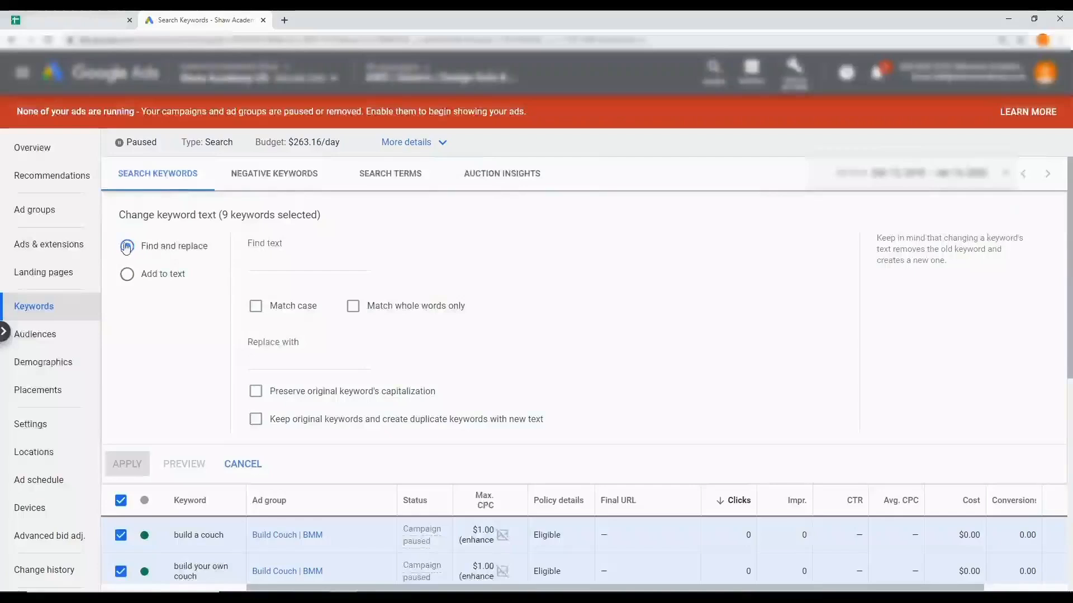
{"action": "left_click", "coordinate": [127, 275]}
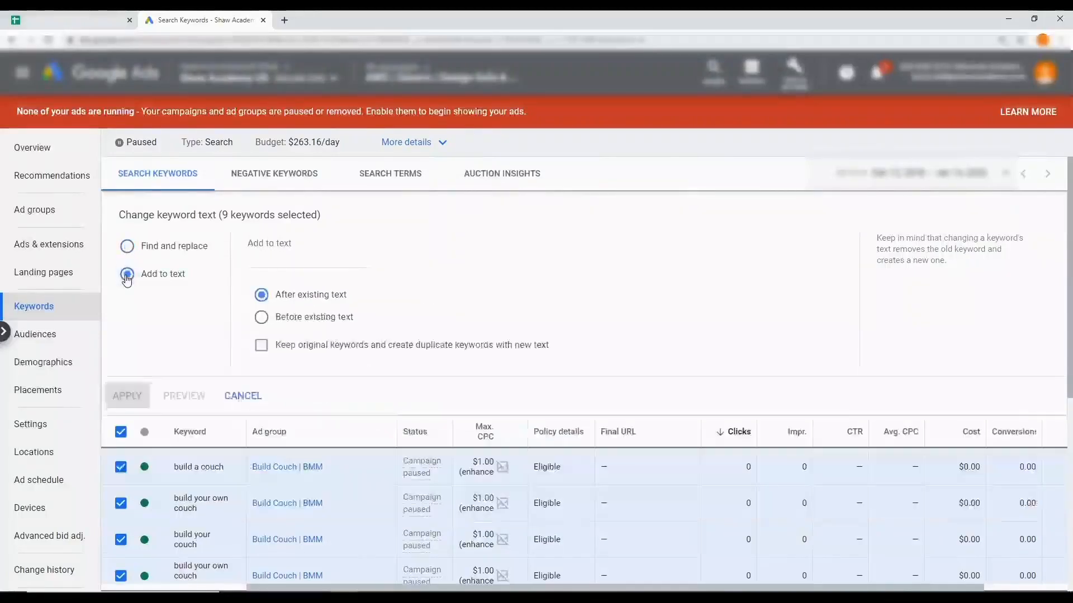
{"action": "left_click", "coordinate": [260, 260]}
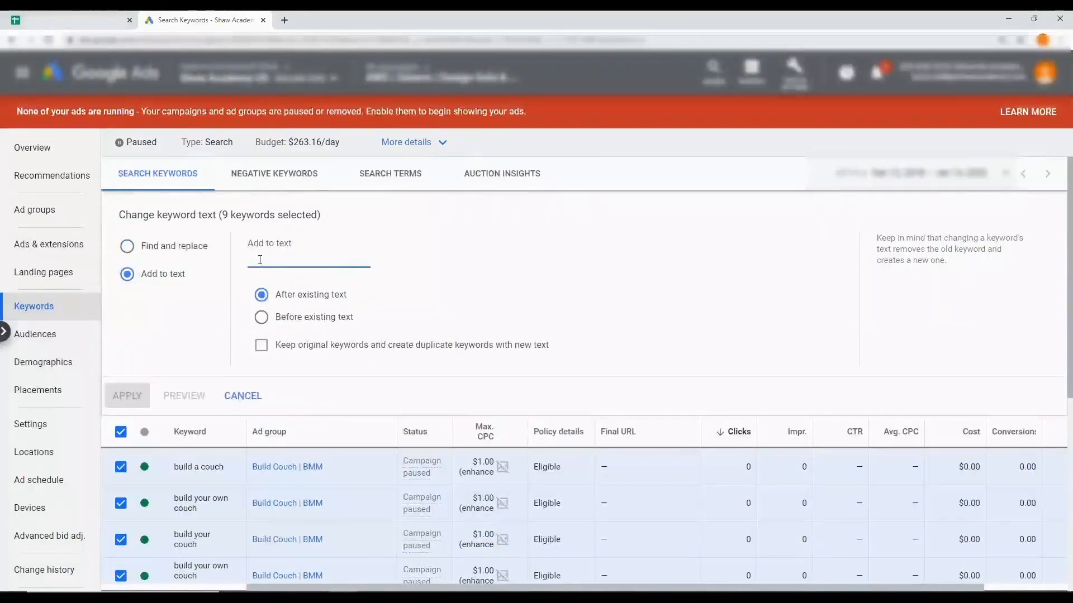
{"action": "type", "text": "+"}
{"action": "left_click", "coordinate": [262, 318]}
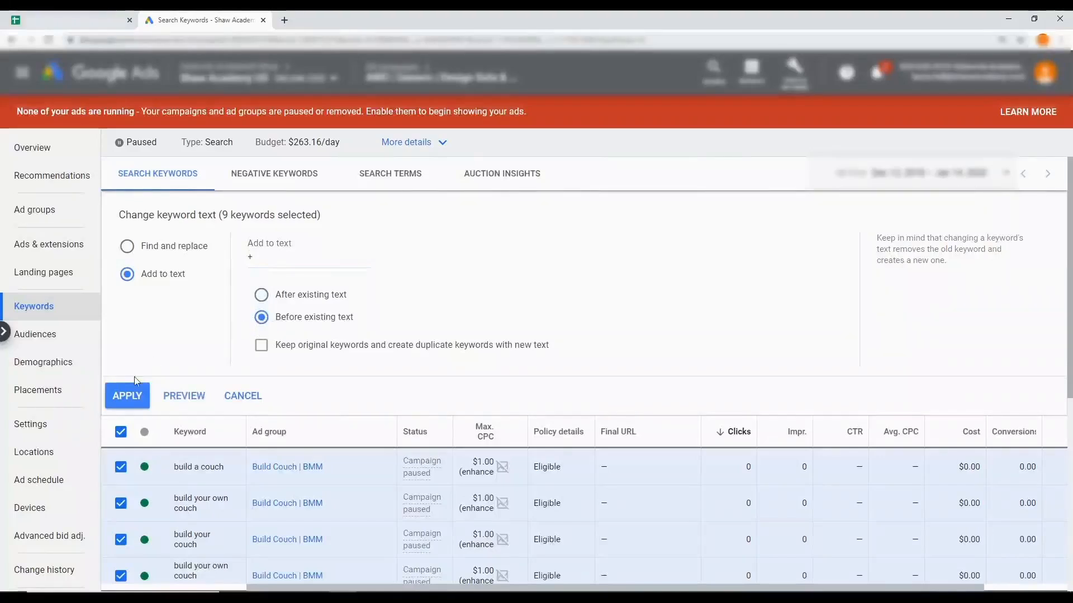
{"action": "left_click", "coordinate": [127, 396]}
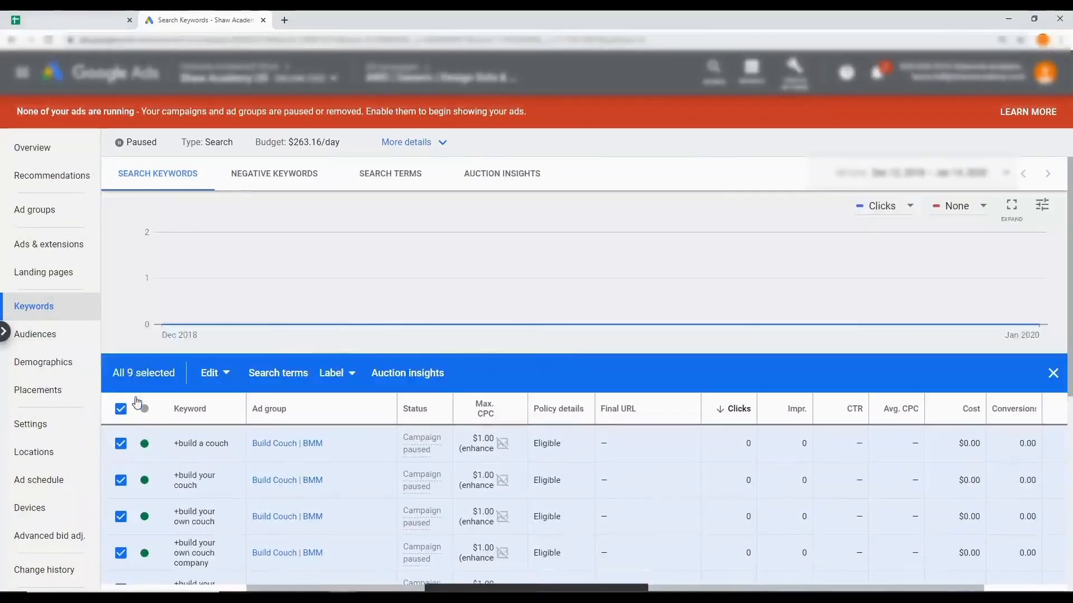
Replace every space in the selected BMM keywords with a space followed by "+", so each word carries the modifier
{"action": "scroll", "coordinate": [136, 402], "scroll_direction": "down", "scroll_amount": 1}
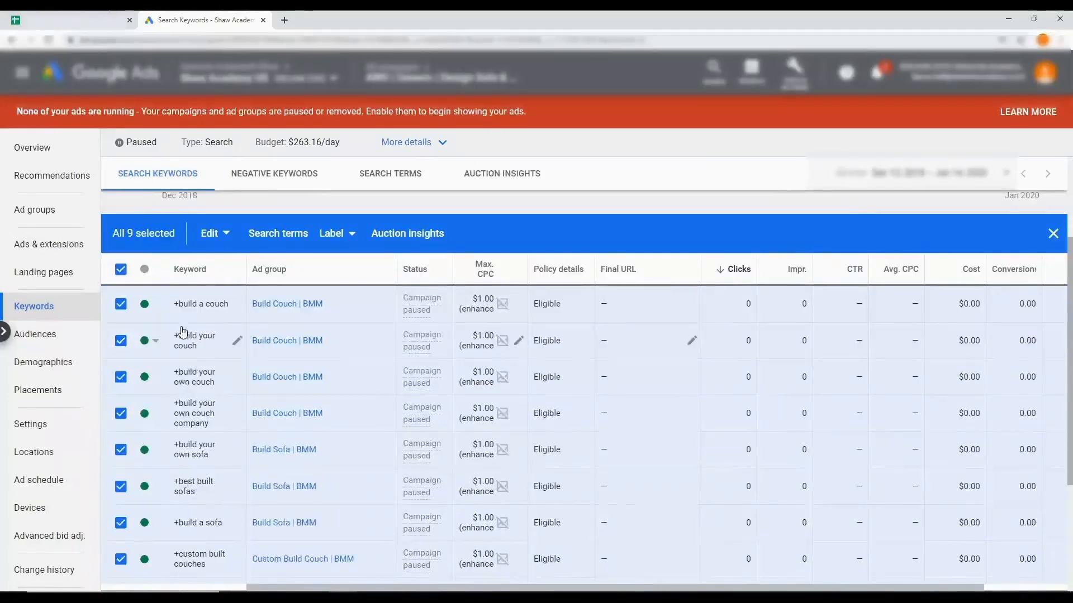
{"action": "scroll", "coordinate": [192, 457], "scroll_direction": "down", "scroll_amount": 1}
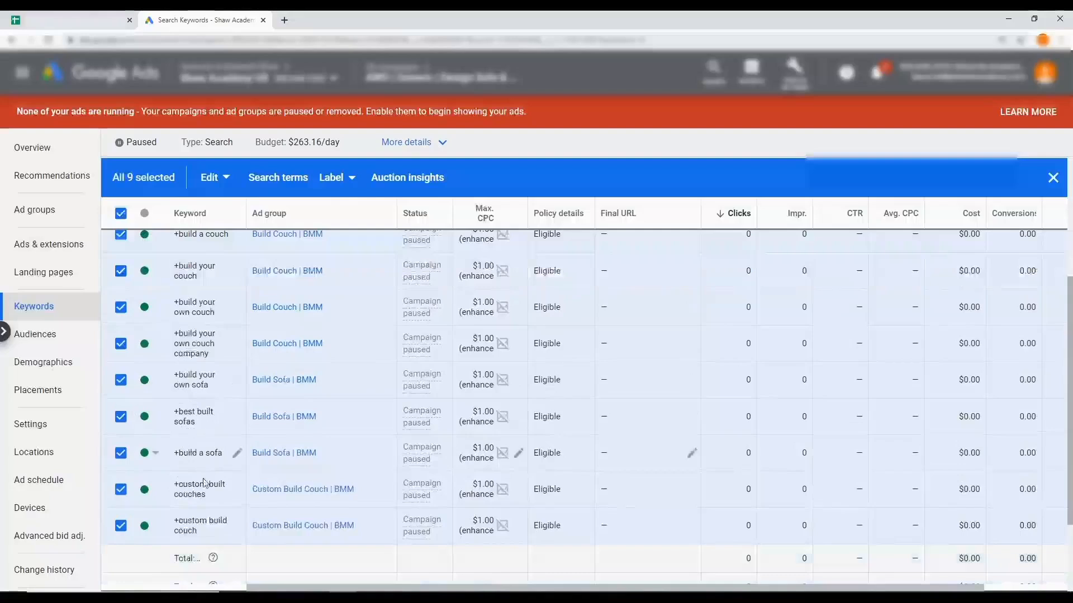
{"action": "scroll", "coordinate": [184, 505], "scroll_direction": "up", "scroll_amount": 2}
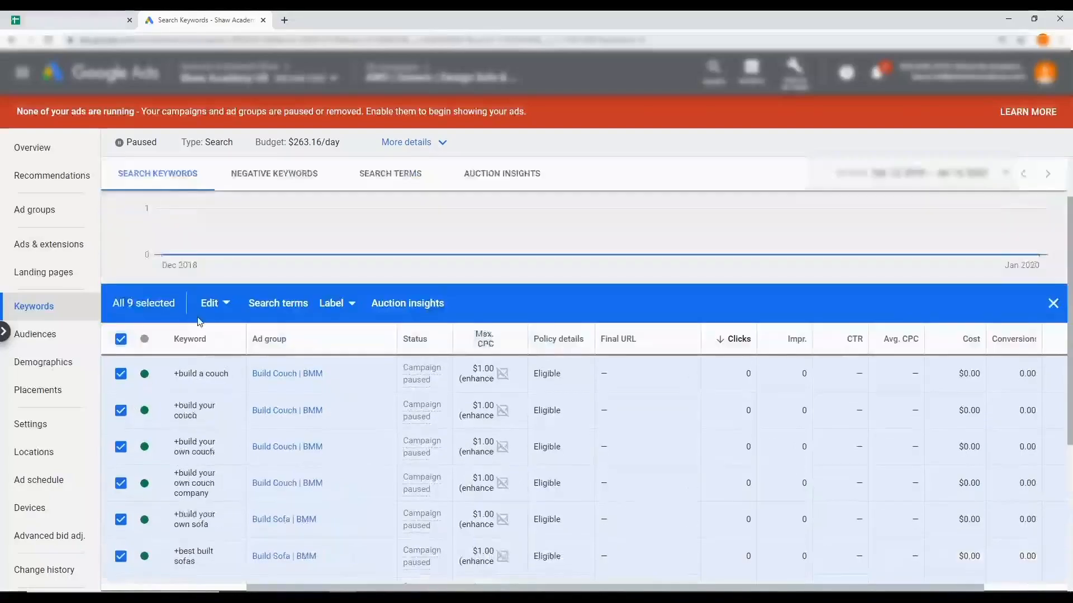
{"action": "left_click", "coordinate": [223, 306]}
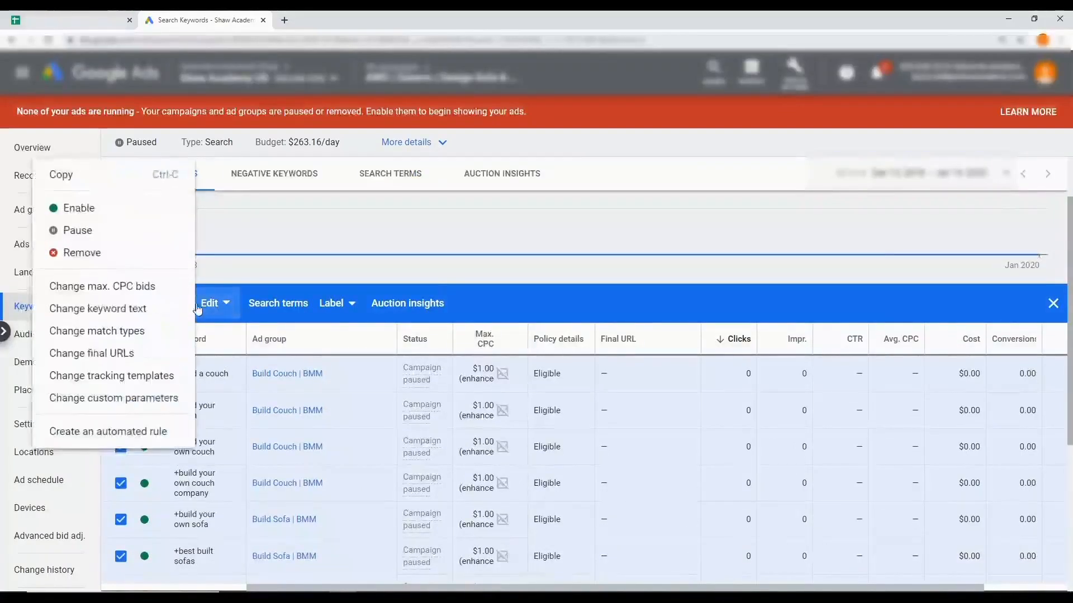
{"action": "left_click", "coordinate": [119, 311]}
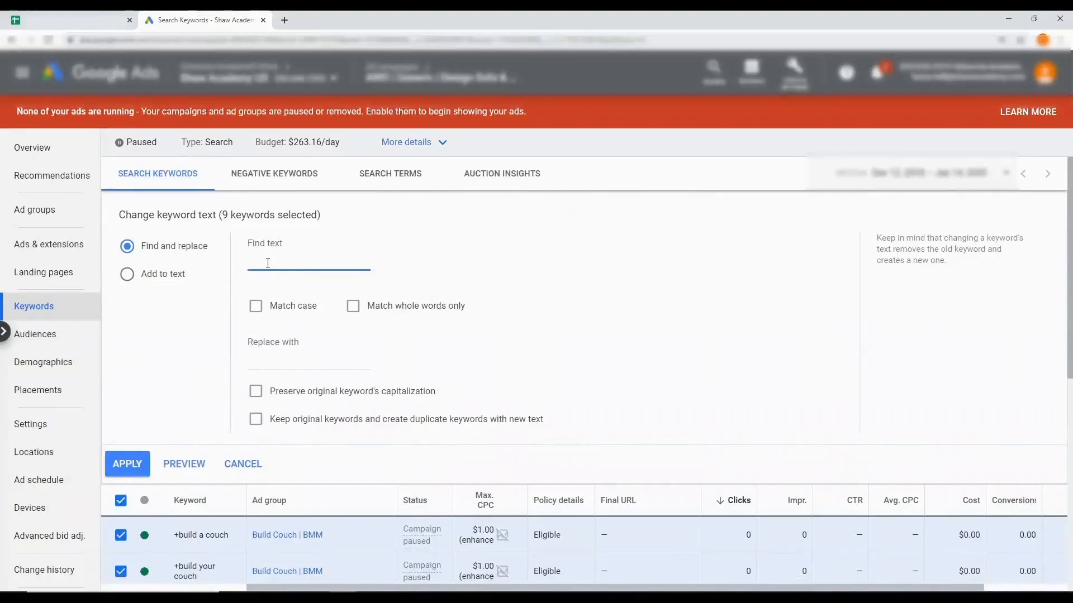
{"action": "left_click", "coordinate": [280, 361]}
{"action": "left_click", "coordinate": [133, 467]}
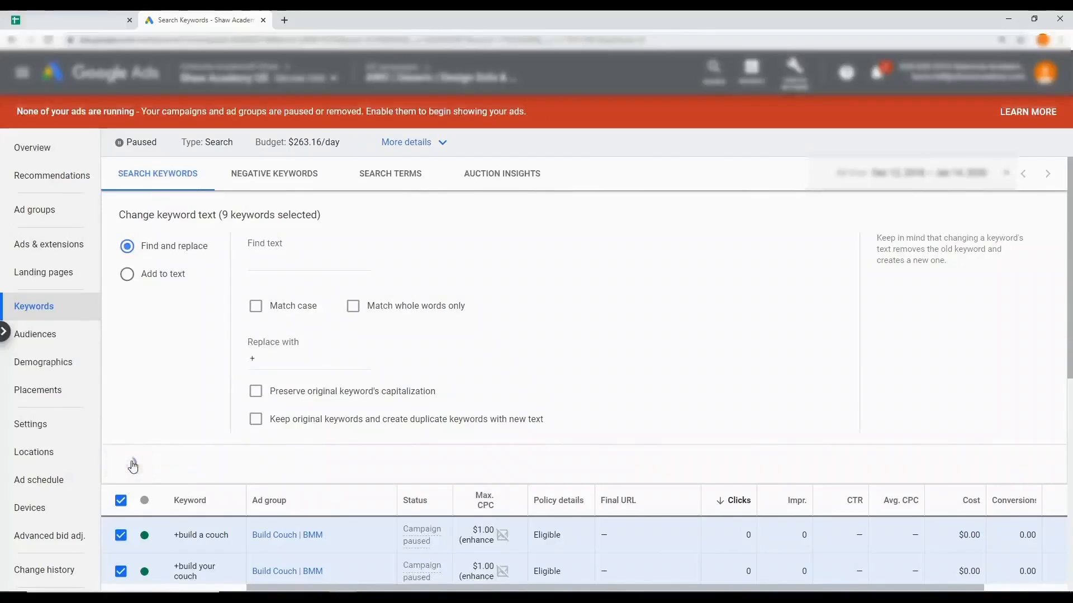
{"action": "scroll", "coordinate": [240, 391], "scroll_direction": "down", "scroll_amount": 1}
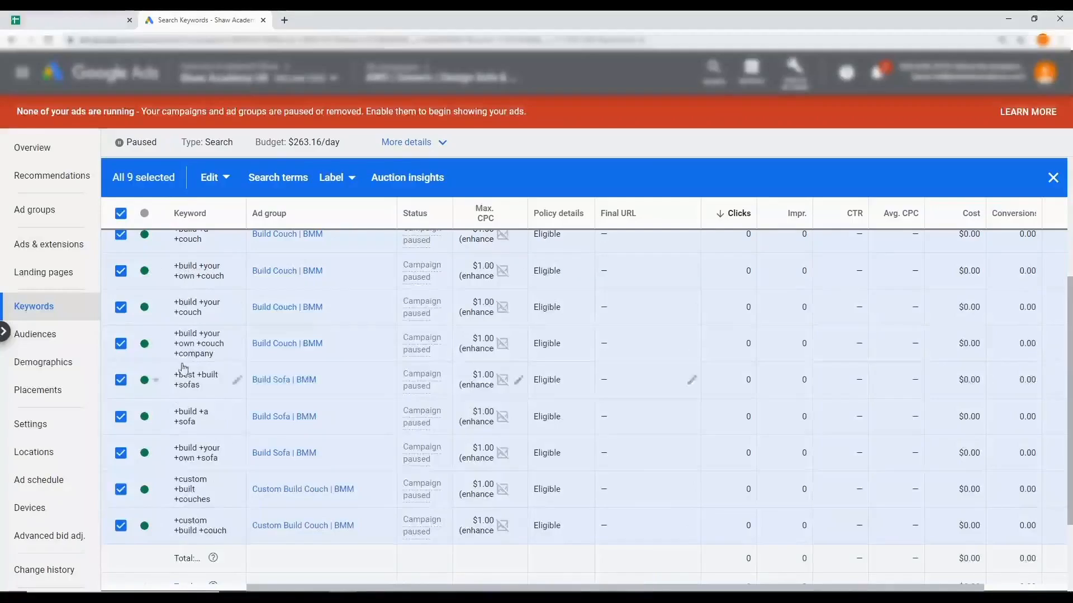
Review the modified BMM keywords and open the campaign's list of ad extensions
{"action": "scroll", "coordinate": [209, 435], "scroll_direction": "up", "scroll_amount": 1}
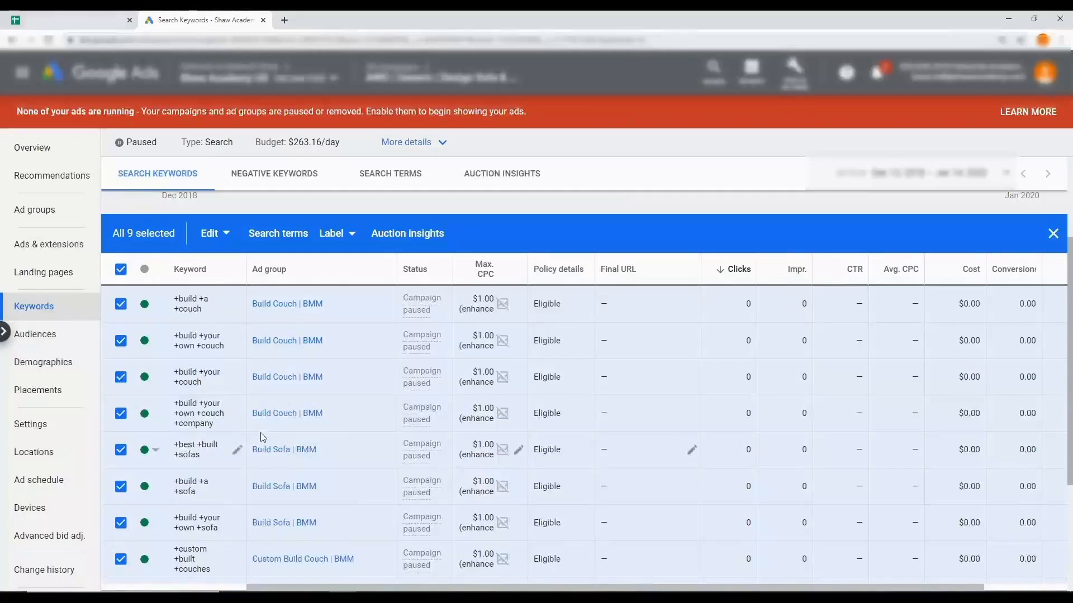
{"action": "scroll", "coordinate": [229, 412], "scroll_direction": "down", "scroll_amount": 3}
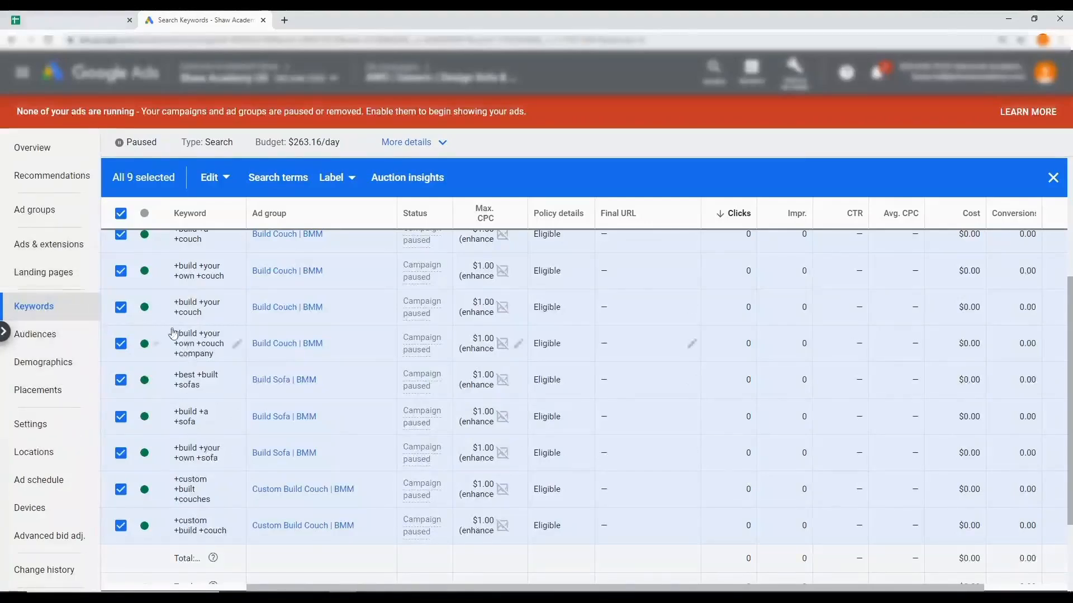
{"action": "left_click", "coordinate": [55, 254]}
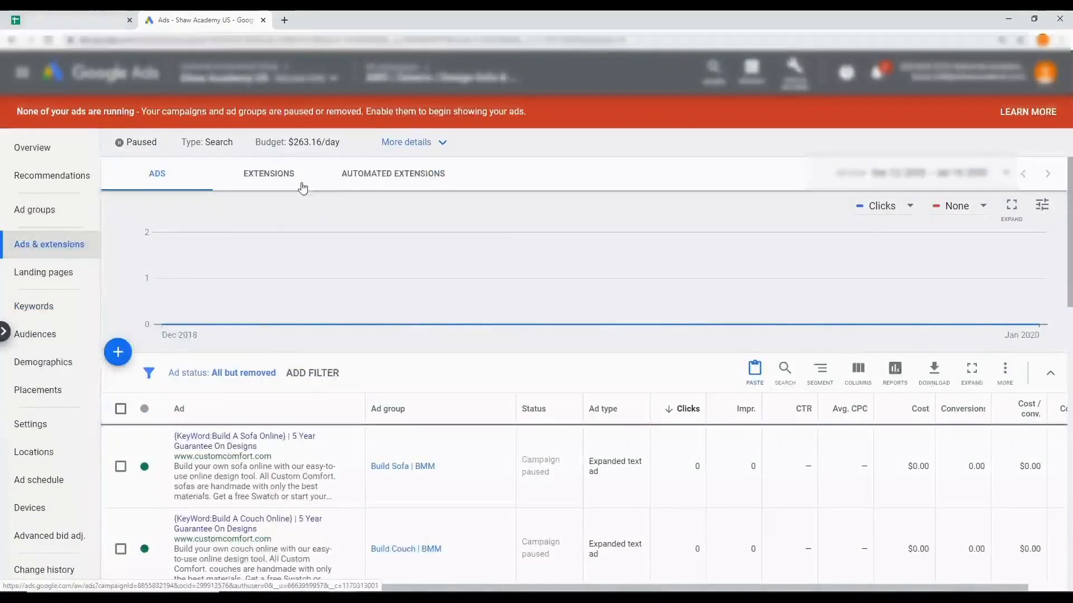
{"action": "left_click", "coordinate": [272, 183]}
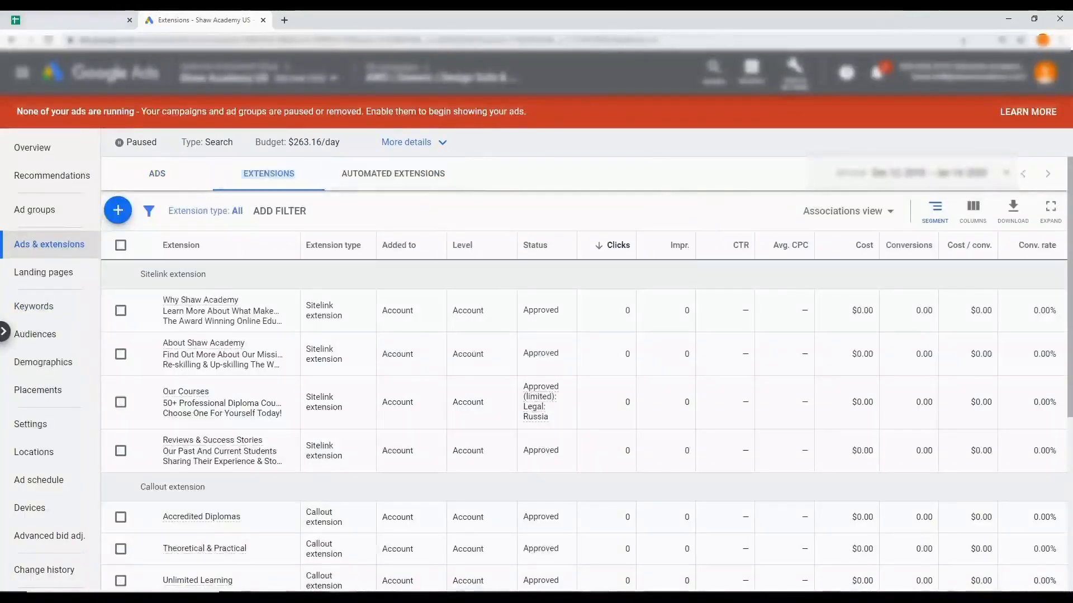
Place the Google Ads window side by side with the Excel workbook and display the workbook's Extension sheet
{"action": "left_click", "coordinate": [1033, 20]}
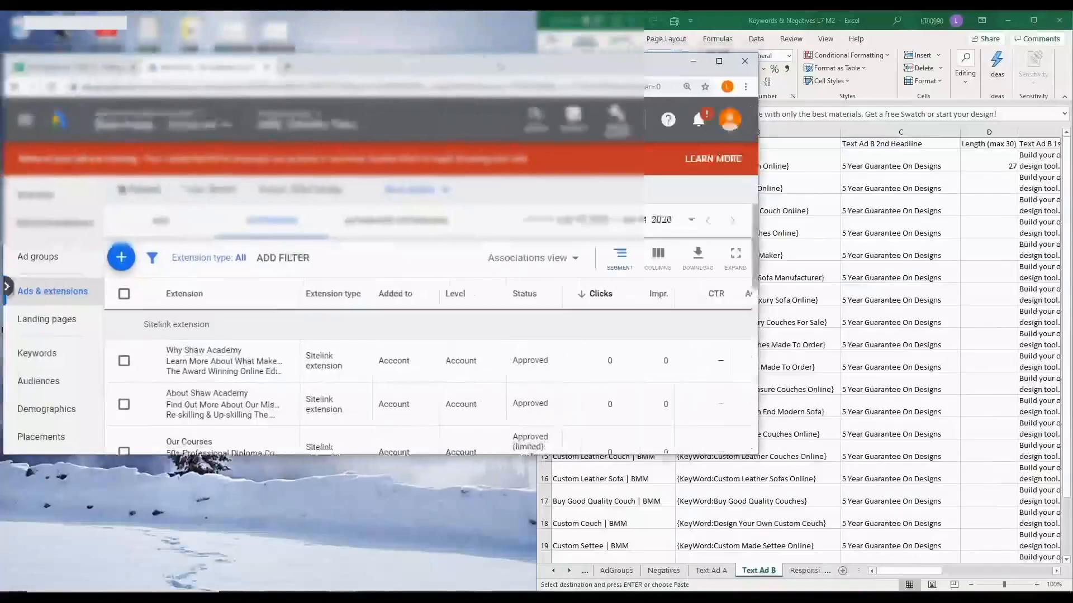
{"action": "key", "text": "super+Left"}
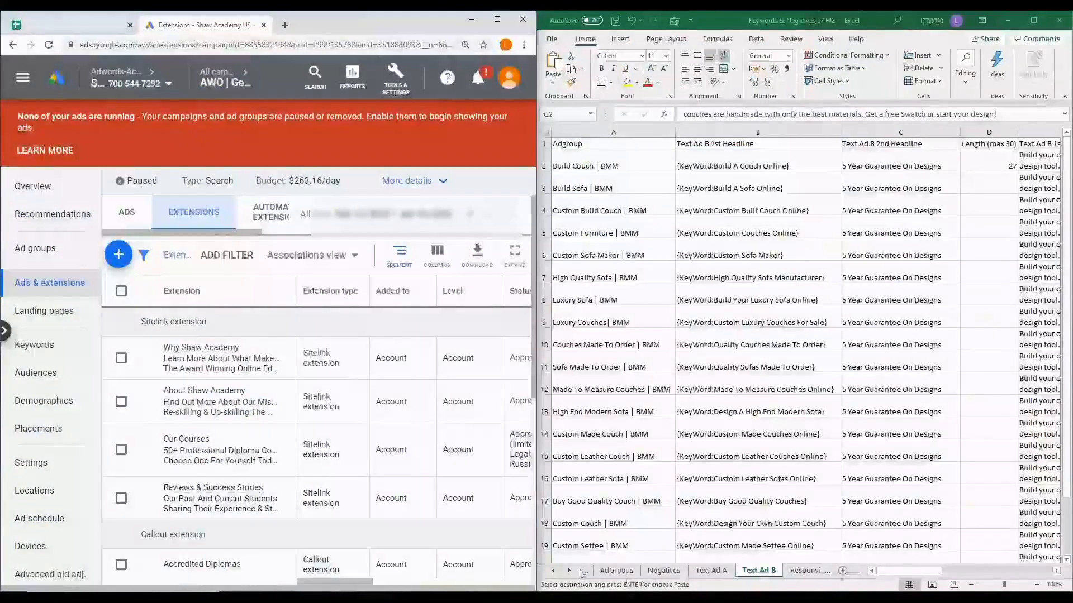
{"action": "left_click", "coordinate": [569, 571]}
{"action": "left_click", "coordinate": [569, 571]}
{"action": "left_click", "coordinate": [569, 571]}
{"action": "left_click", "coordinate": [569, 571]}
{"action": "left_click", "coordinate": [569, 571]}
{"action": "left_click", "coordinate": [739, 570]}
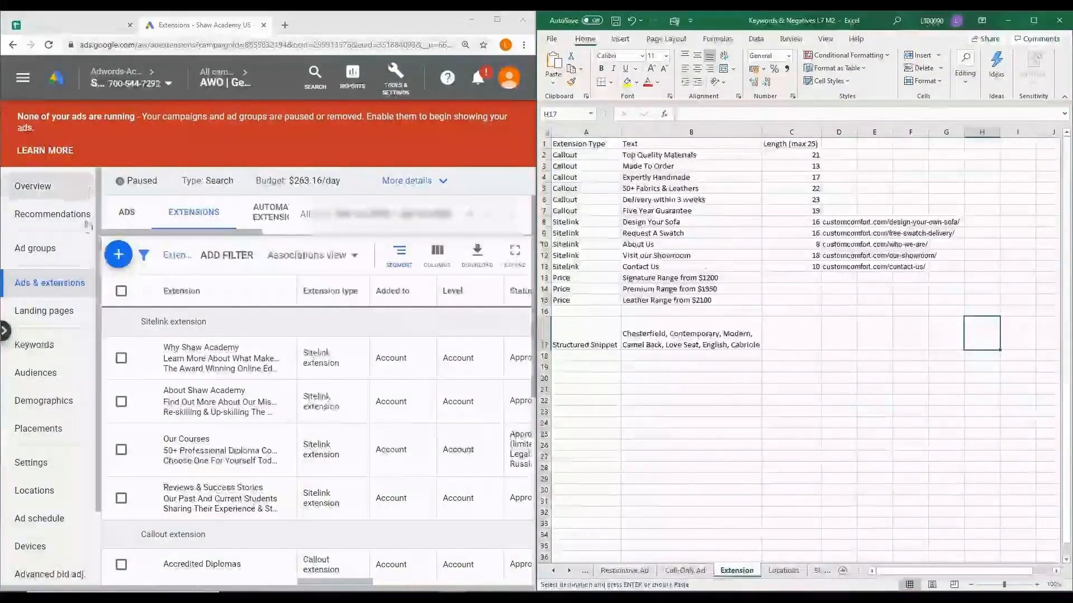
Start a new callout extension, keeping it at campaign level for AWO | Generic | Design Sofa & Swatch
{"action": "left_click", "coordinate": [119, 255]}
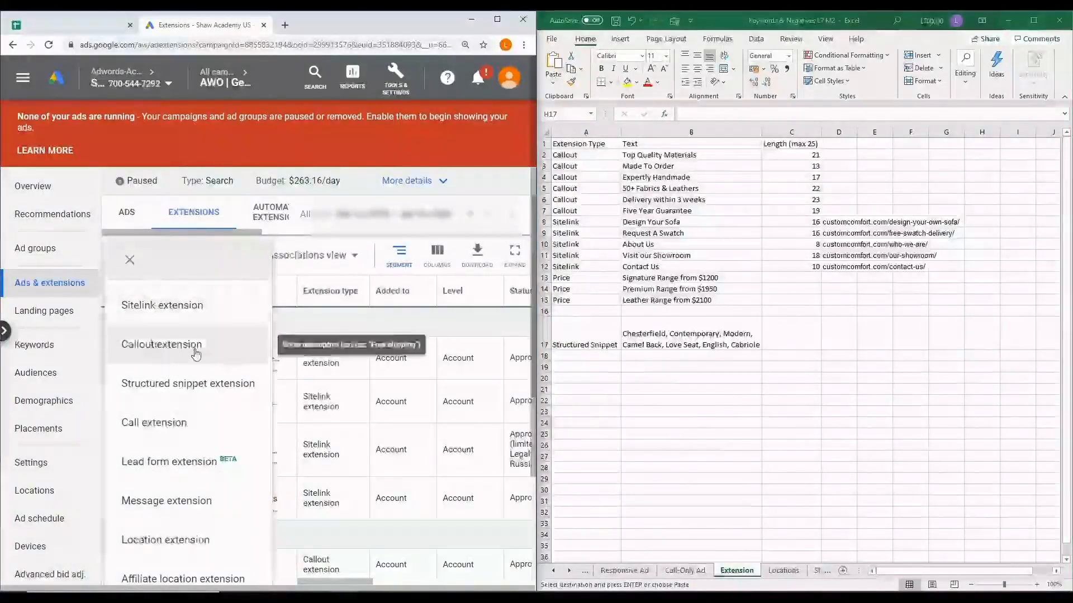
{"action": "left_click", "coordinate": [183, 353]}
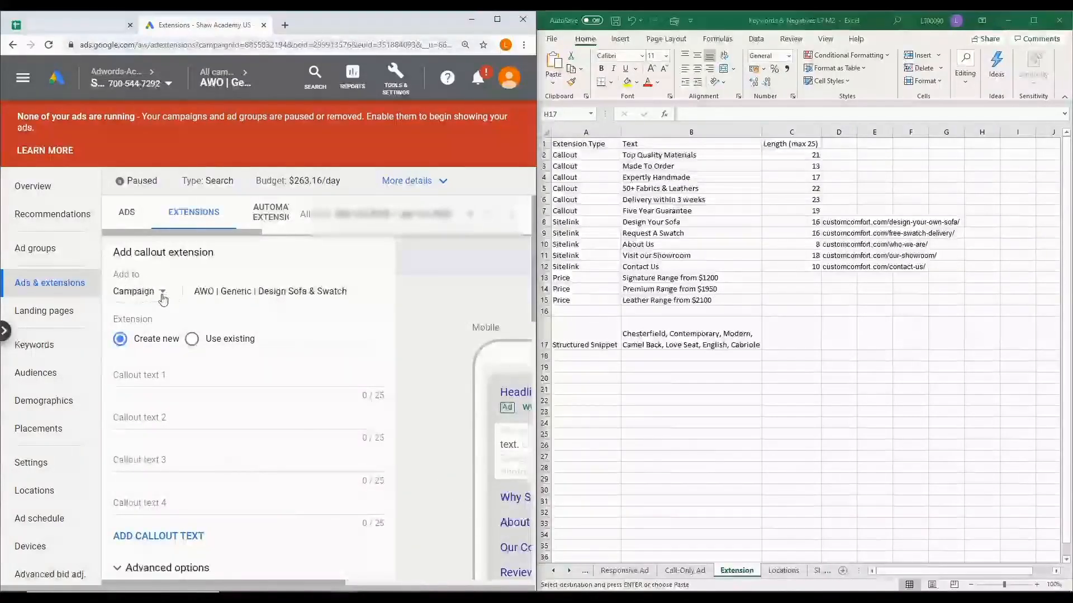
{"action": "left_click", "coordinate": [162, 293]}
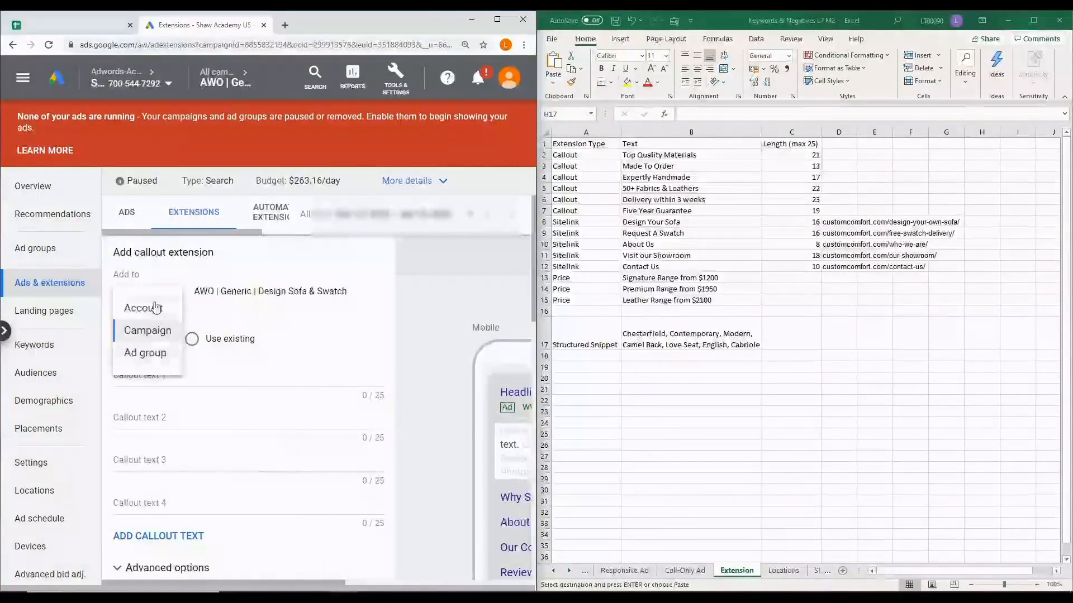
{"action": "left_click", "coordinate": [179, 272]}
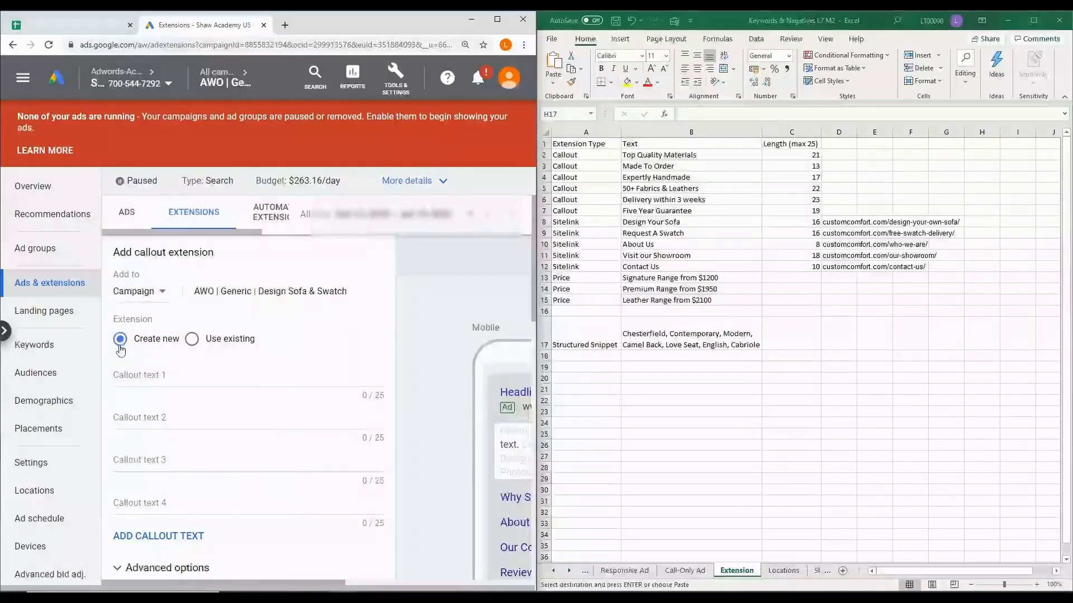
{"action": "scroll", "coordinate": [120, 350], "scroll_direction": "down", "scroll_amount": 1}
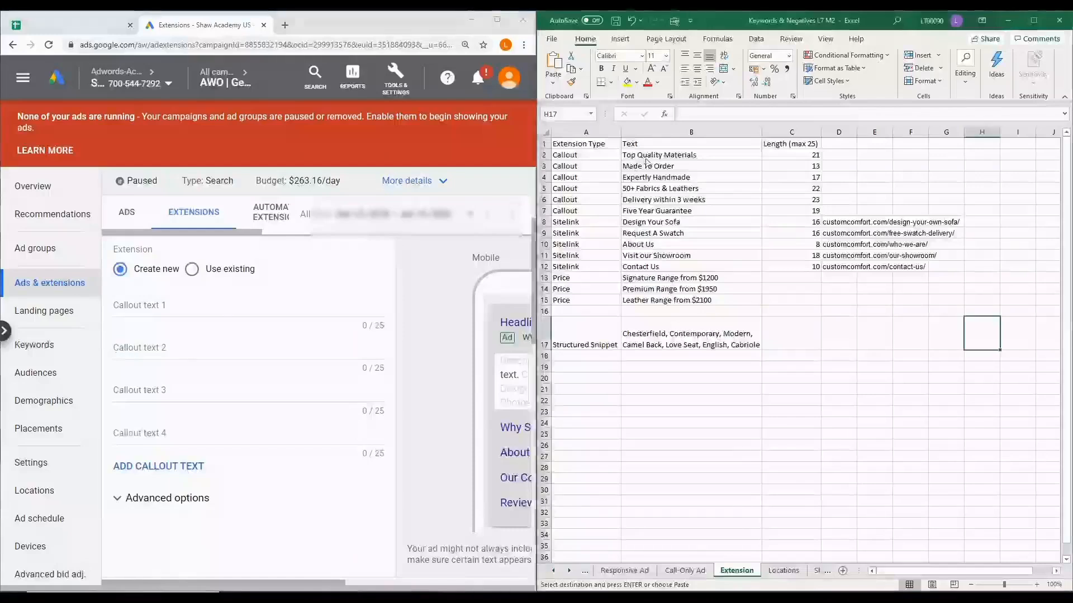
Copy the first four callout texts from the sheet: Top Quality Materials, Made To Order, Expertly Handmade, and 50+ Fabrics & Leathers
{"action": "left_click", "coordinate": [666, 154]}
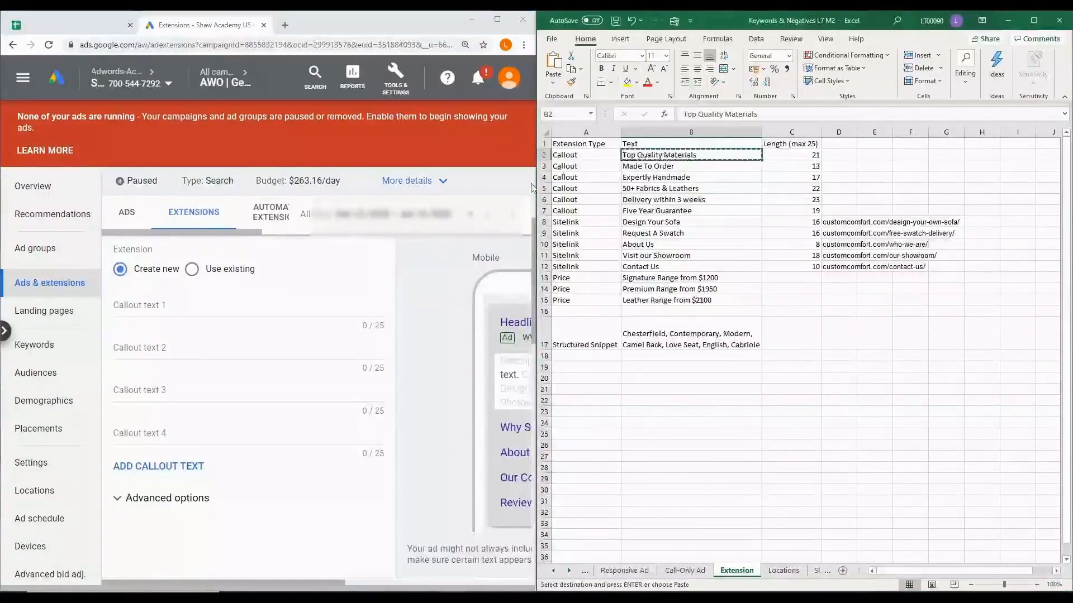
{"action": "left_click", "coordinate": [176, 306]}
{"action": "type", "text": "Top Quality Materials"}
{"action": "left_click", "coordinate": [684, 166]}
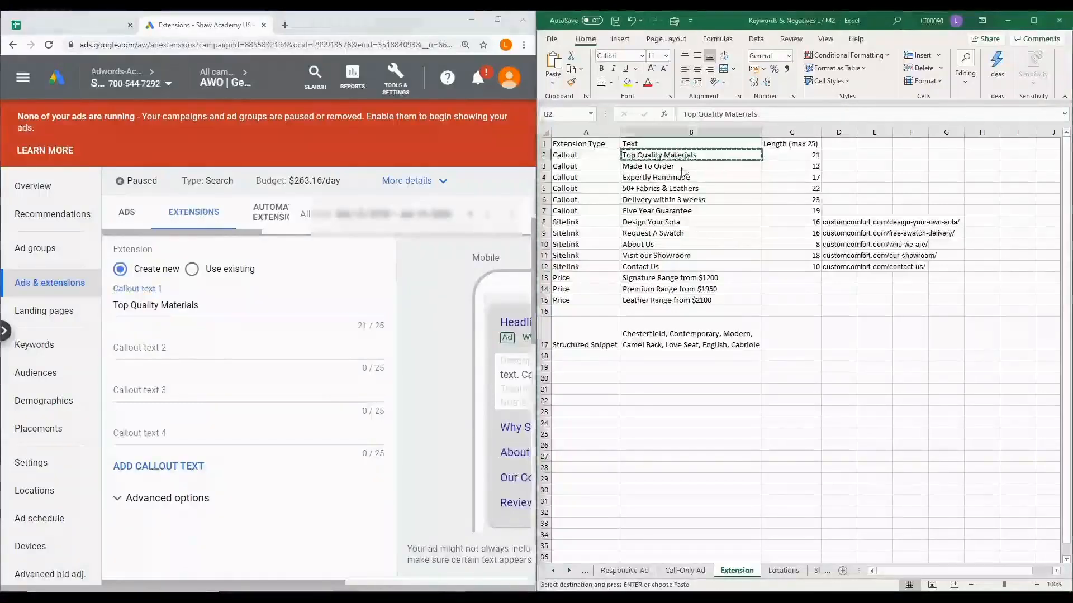
{"action": "left_click", "coordinate": [179, 349]}
{"action": "type", "text": "Made To Order"}
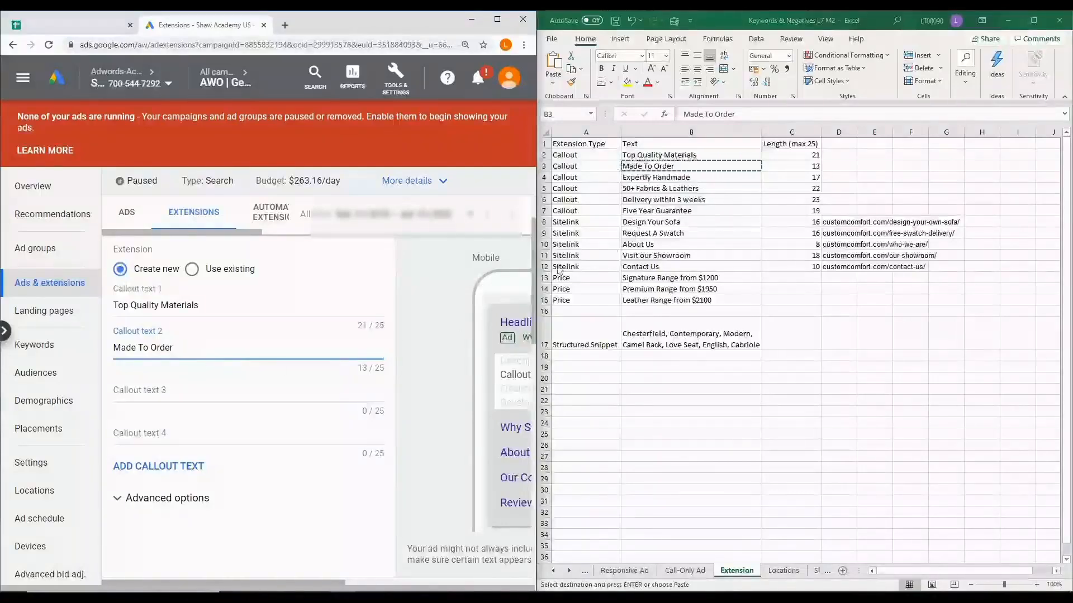
{"action": "left_click", "coordinate": [703, 178]}
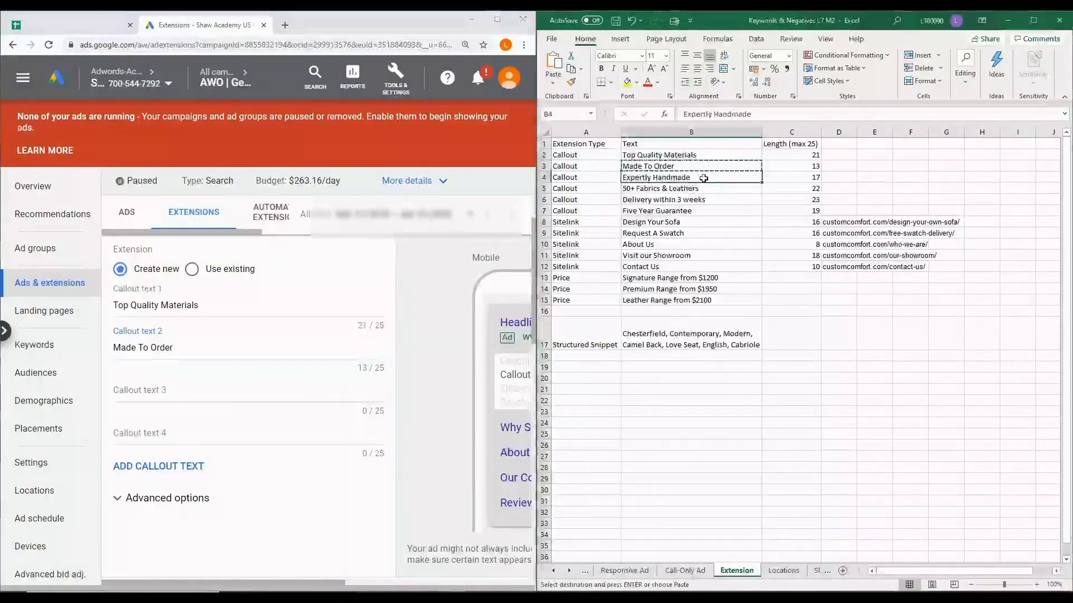
{"action": "key", "text": "ctrl+c"}
{"action": "left_click", "coordinate": [150, 389]}
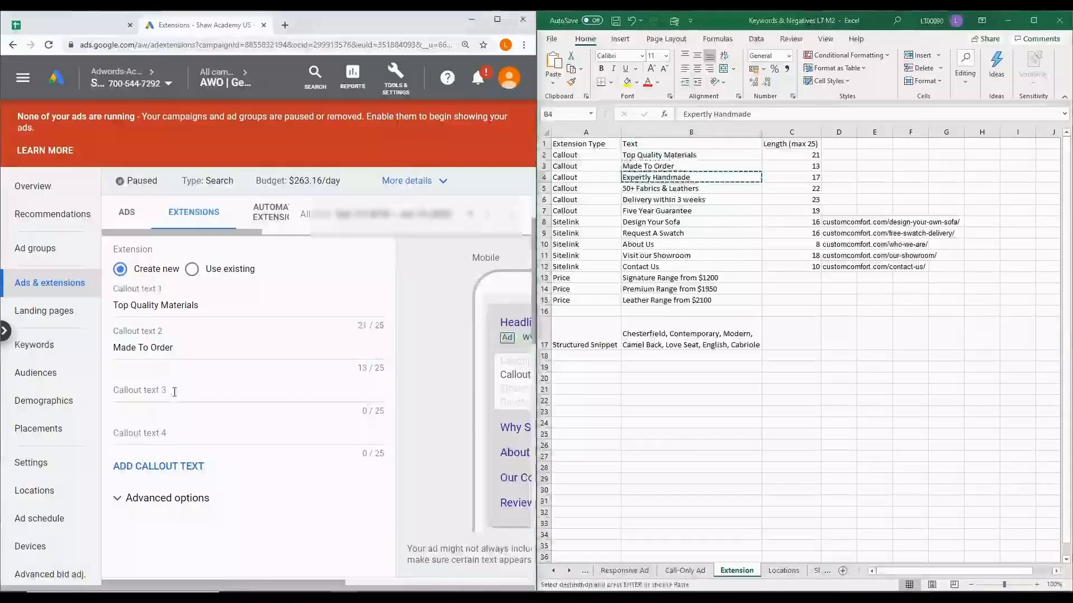
{"action": "key", "text": "ctrl+v"}
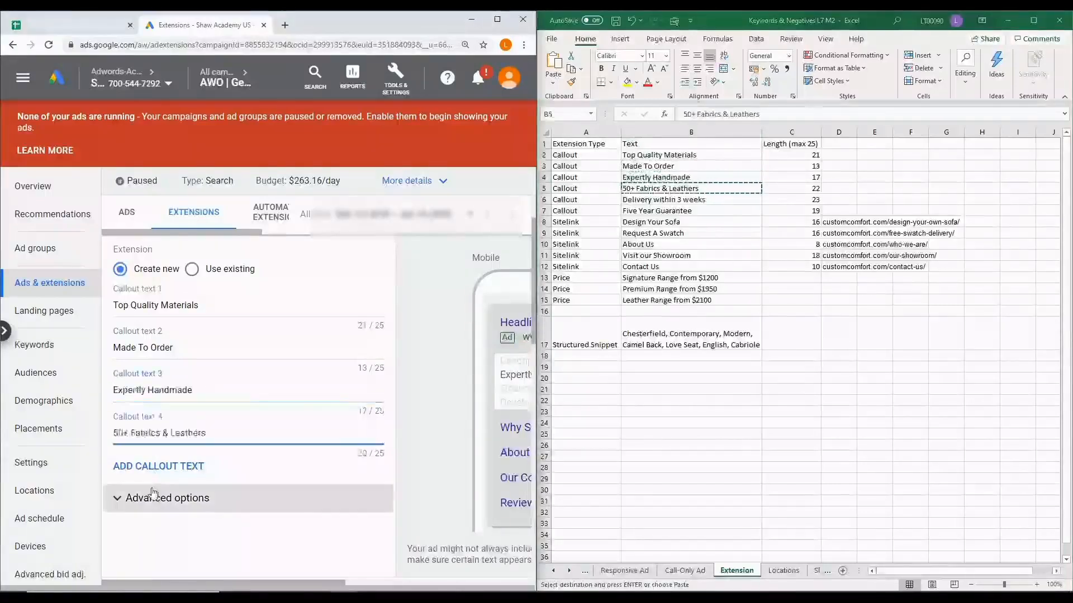
Add the callout texts "Delivery within 3 weeks" and "Five Year Guarantee" from the sheet, and save the callout extension
{"action": "left_click", "coordinate": [185, 472]}
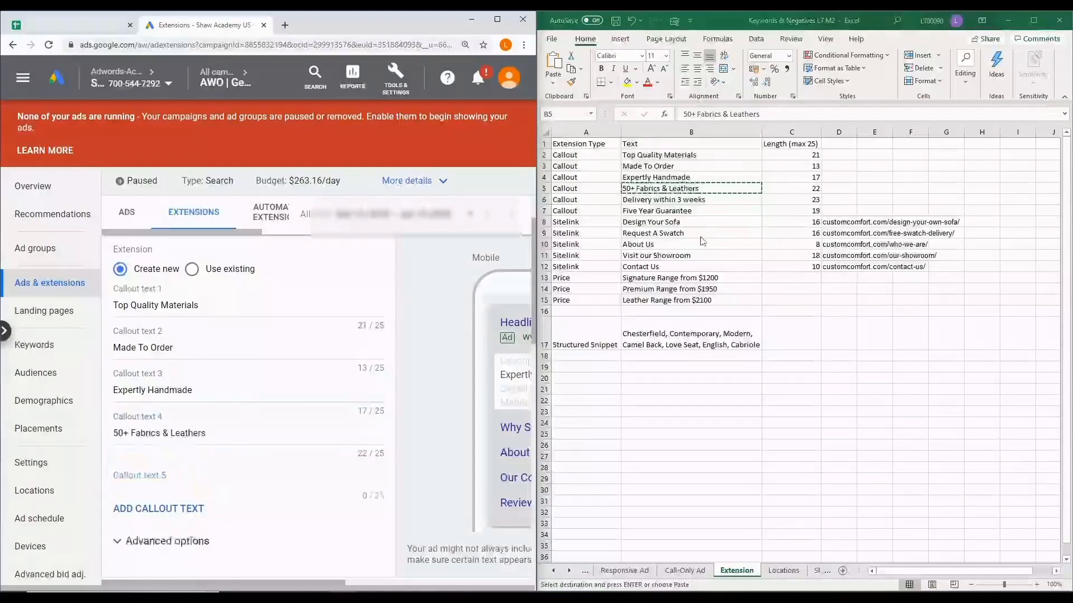
{"action": "left_click", "coordinate": [721, 204]}
{"action": "key", "text": "ctrl+c"}
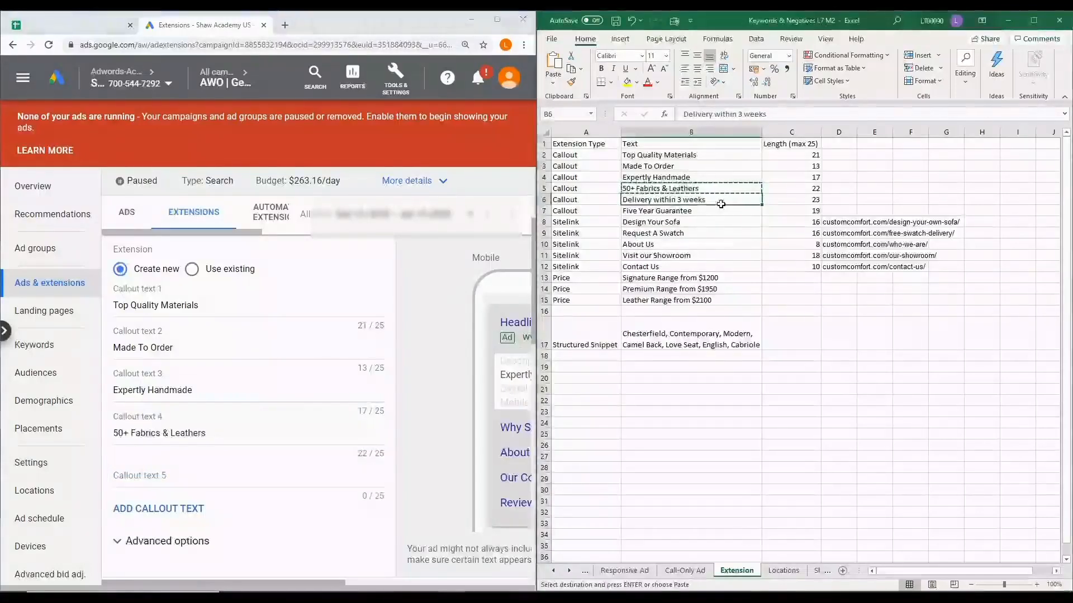
{"action": "left_click", "coordinate": [160, 474]}
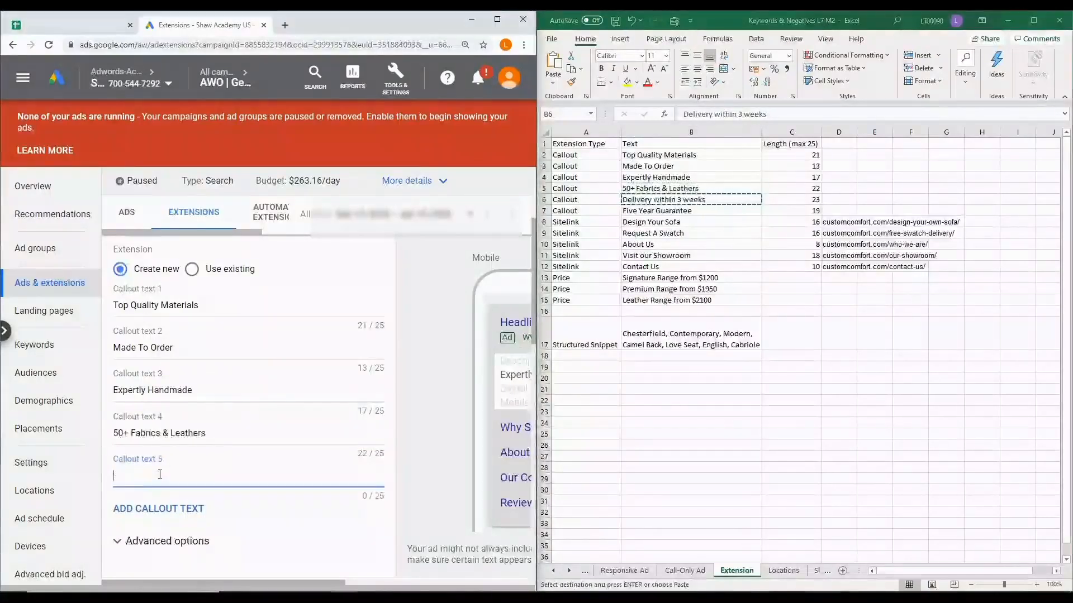
{"action": "key", "text": "ctrl+v"}
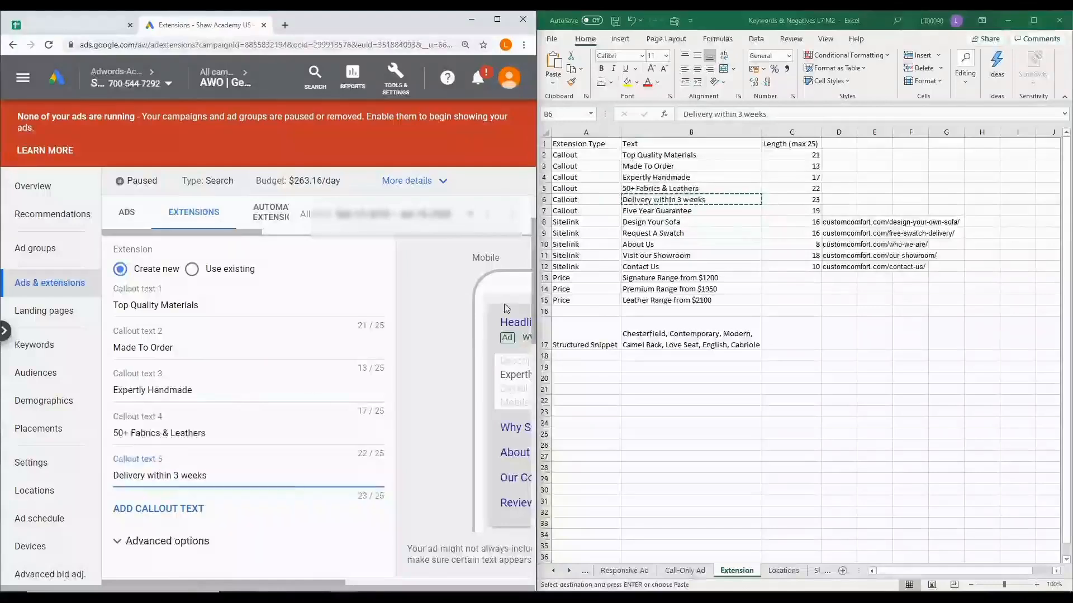
{"action": "left_click", "coordinate": [677, 212]}
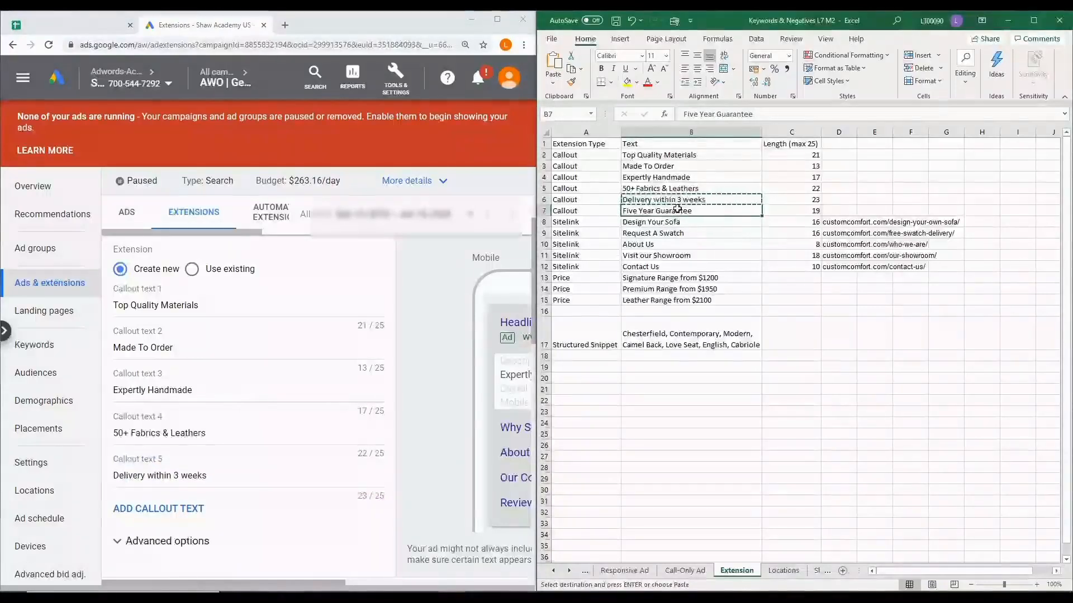
{"action": "left_click", "coordinate": [177, 509]}
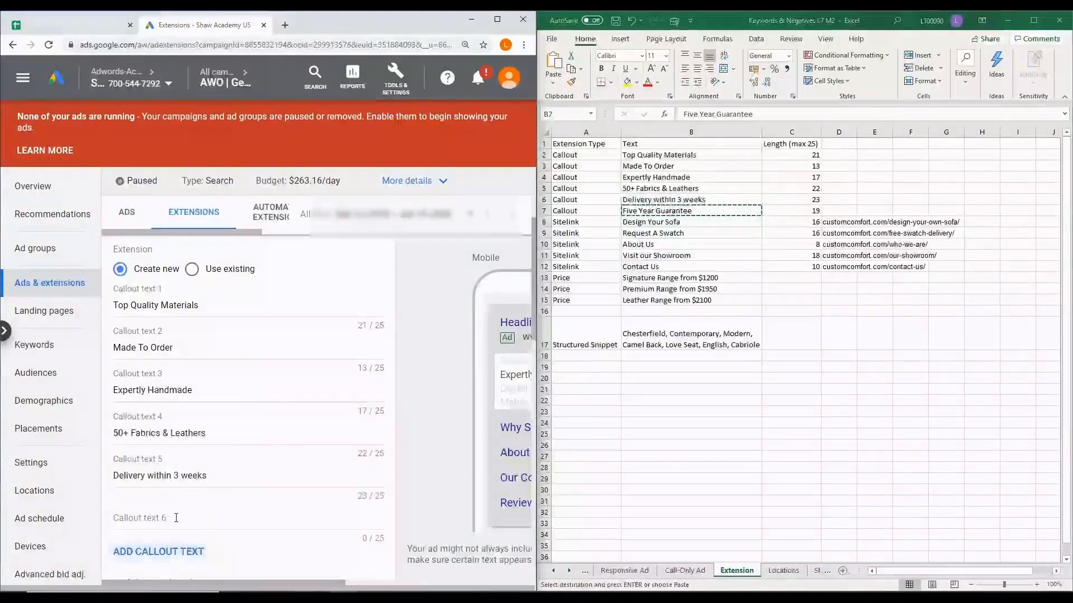
{"action": "key", "text": "ctrl+v"}
{"action": "scroll", "coordinate": [189, 501], "scroll_direction": "down", "scroll_amount": 3}
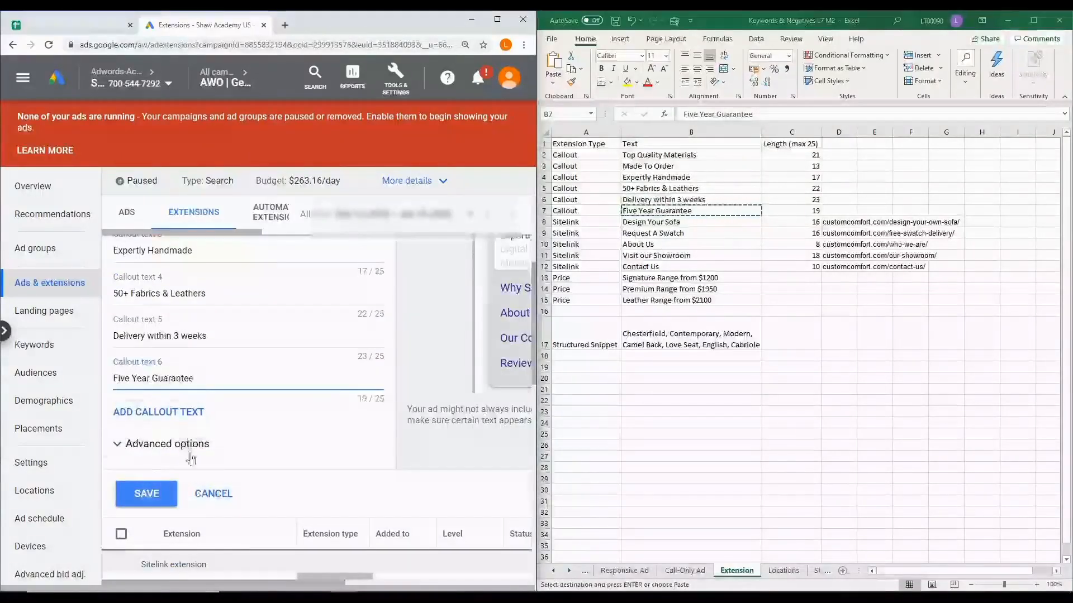
{"action": "left_click", "coordinate": [141, 501]}
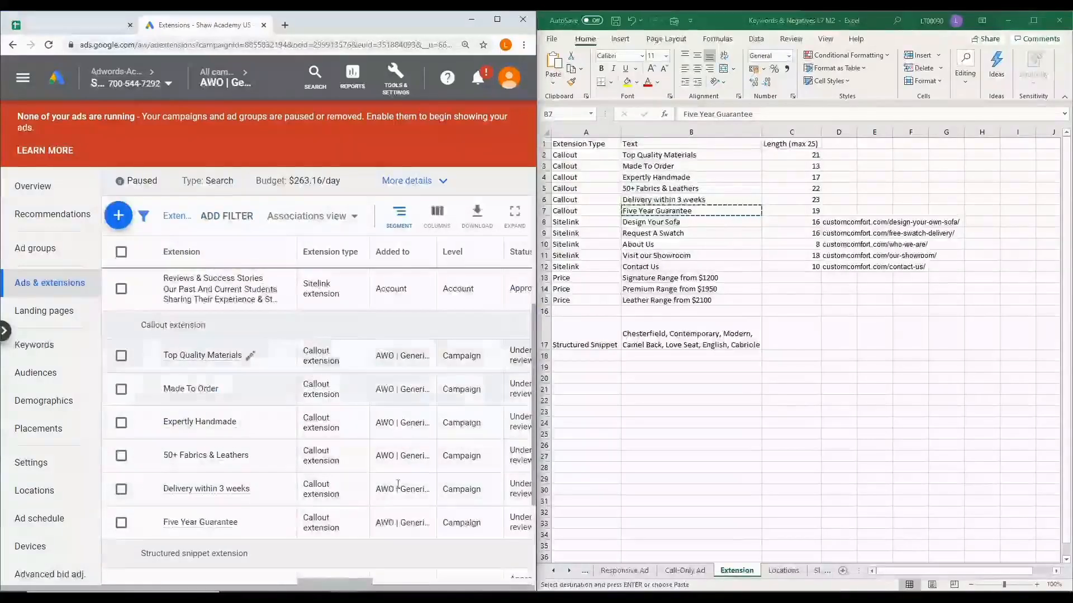
Open a new structured snippet extension for the campaign and examine the available header types, leaving the header unselected
{"action": "left_click_drag", "start_coordinate": [337, 583], "coordinate": [386, 584]}
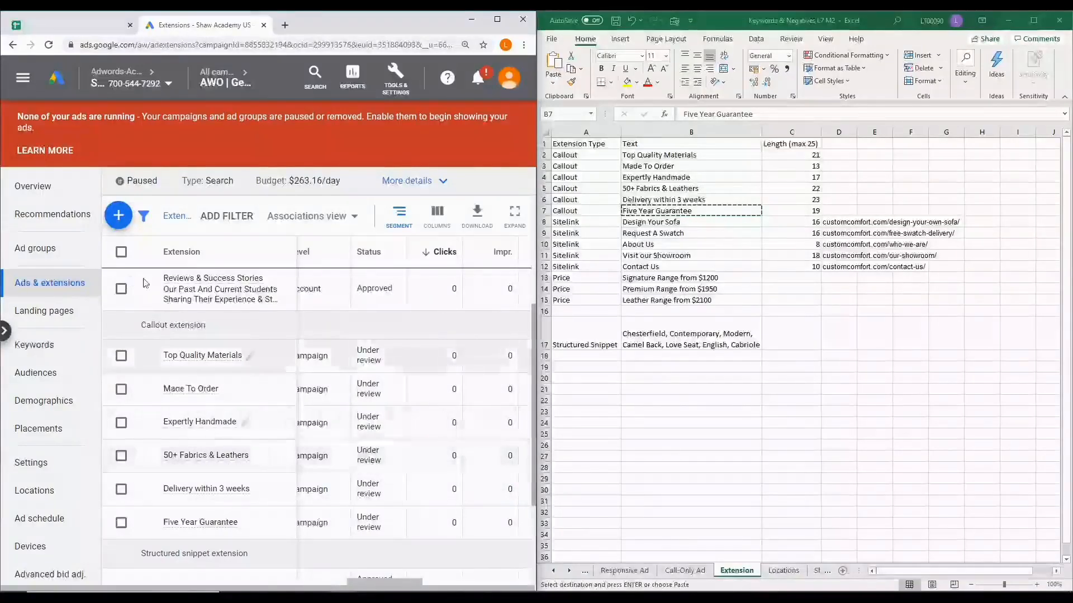
{"action": "left_click", "coordinate": [117, 217]}
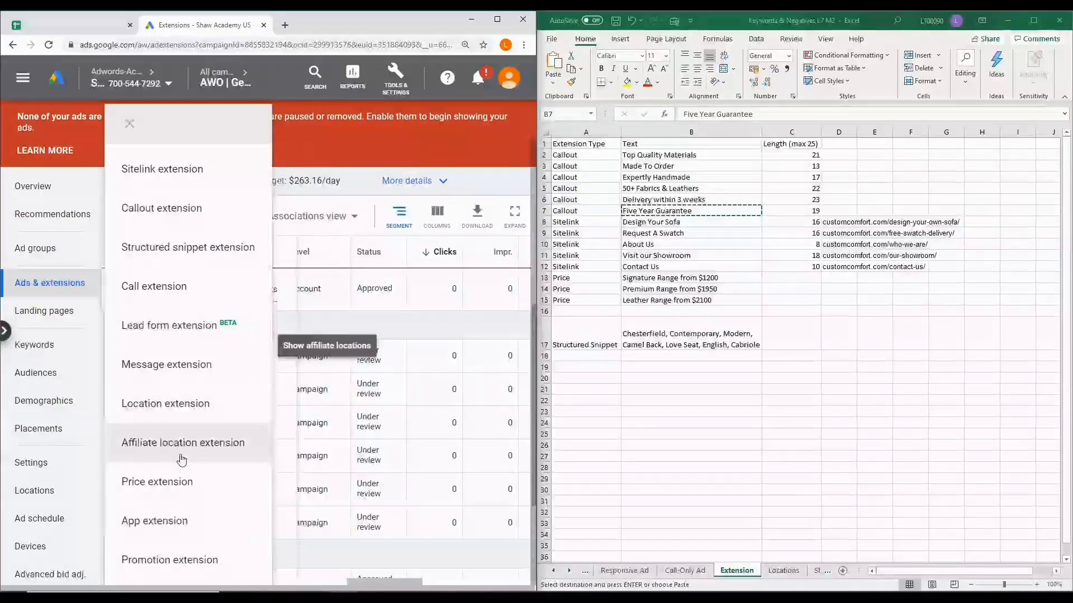
{"action": "left_click", "coordinate": [221, 256]}
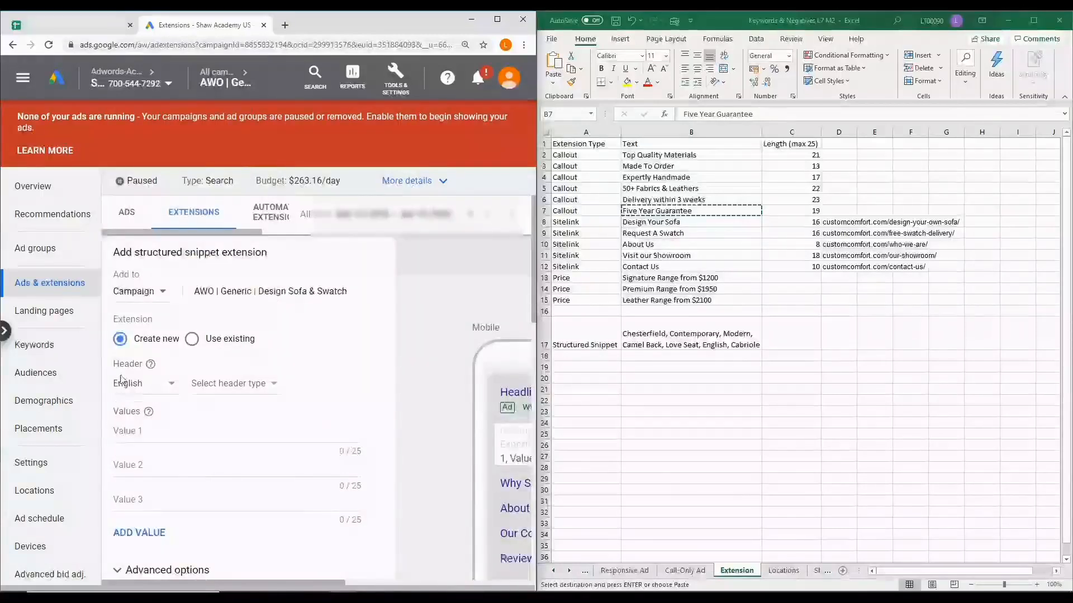
{"action": "left_click", "coordinate": [274, 385]}
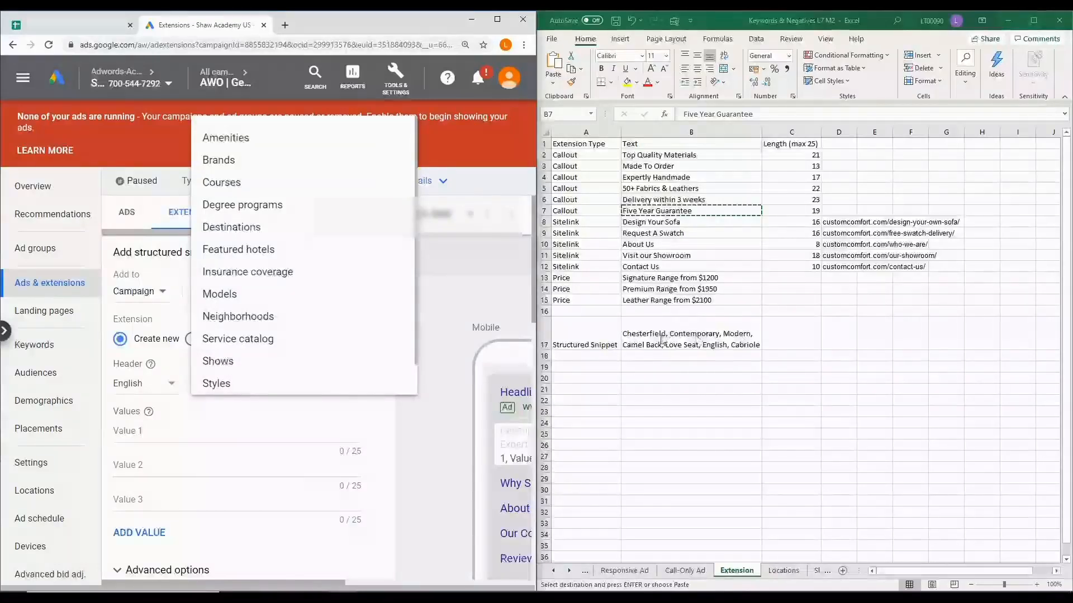
{"action": "left_click", "coordinate": [435, 467]}
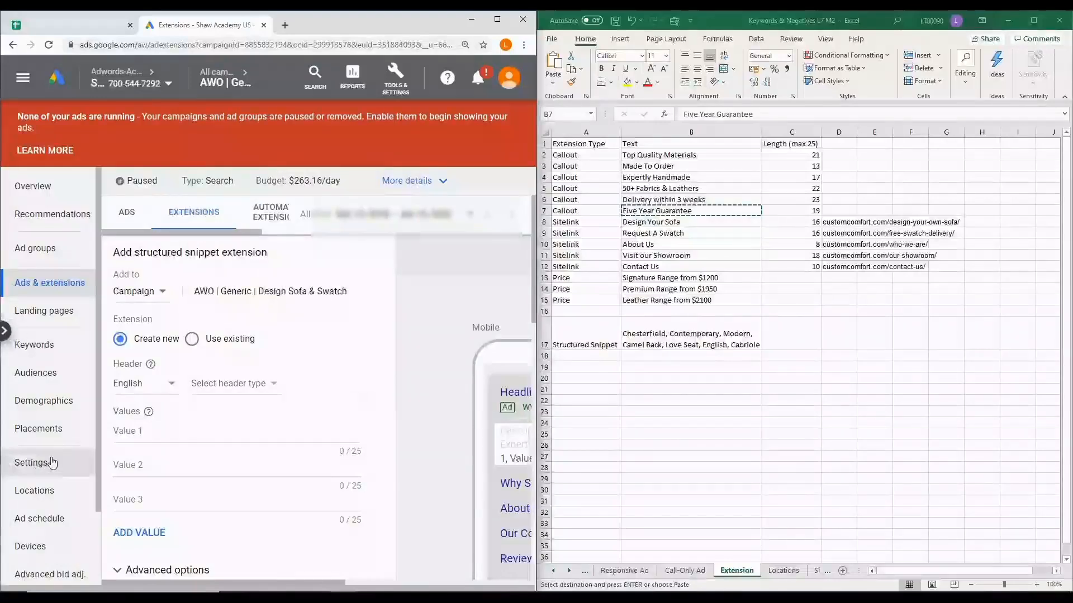
Set the campaign's device bid adjustment for mobile phones to an increase of 100% and save it
{"action": "scroll", "coordinate": [52, 462], "scroll_direction": "down", "scroll_amount": 1}
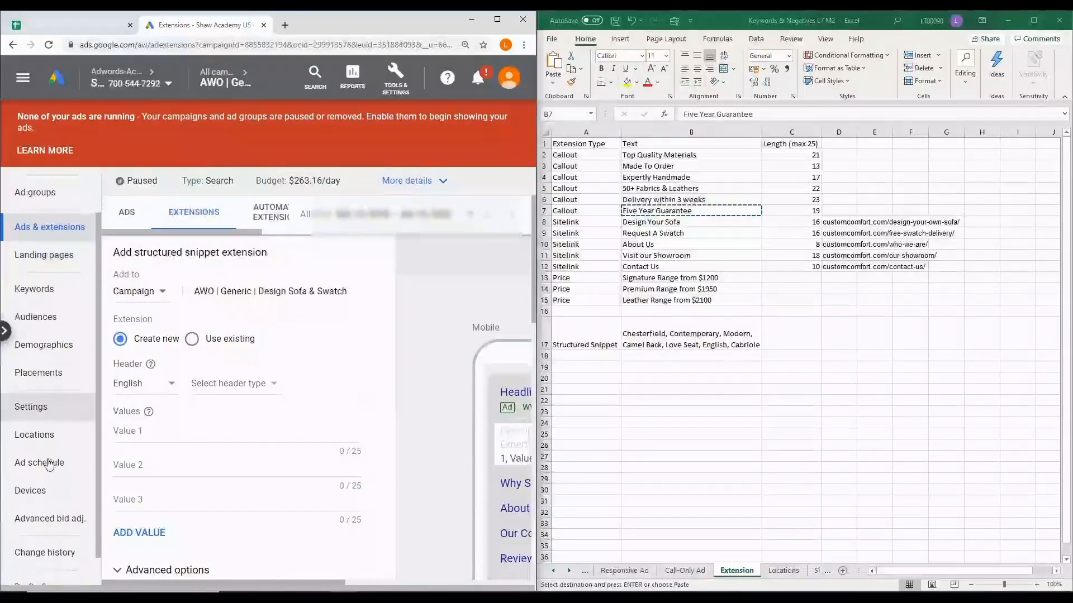
{"action": "left_click", "coordinate": [45, 495]}
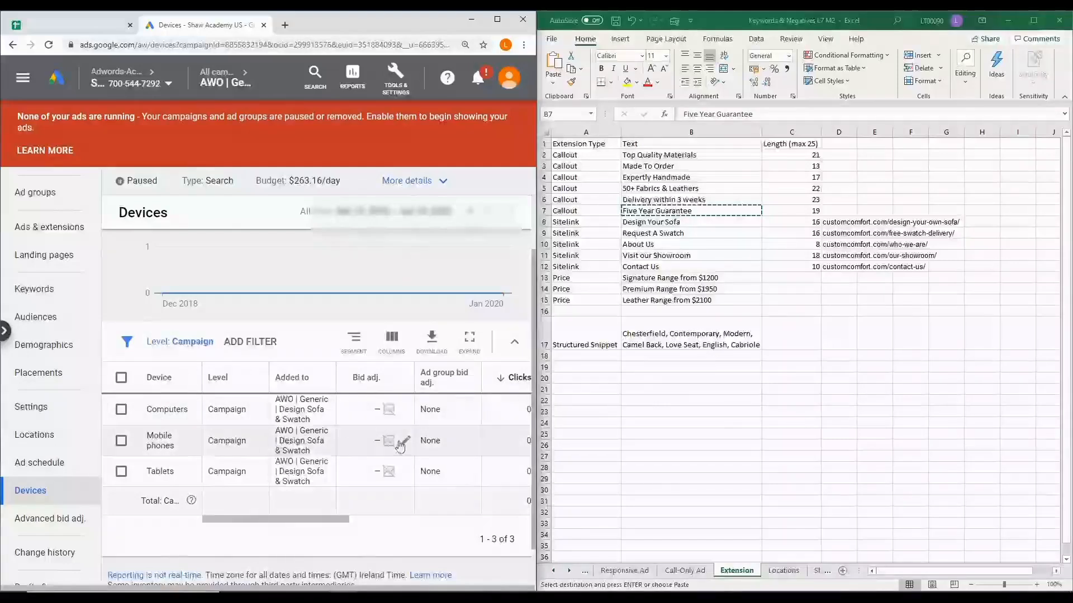
{"action": "left_click", "coordinate": [404, 442]}
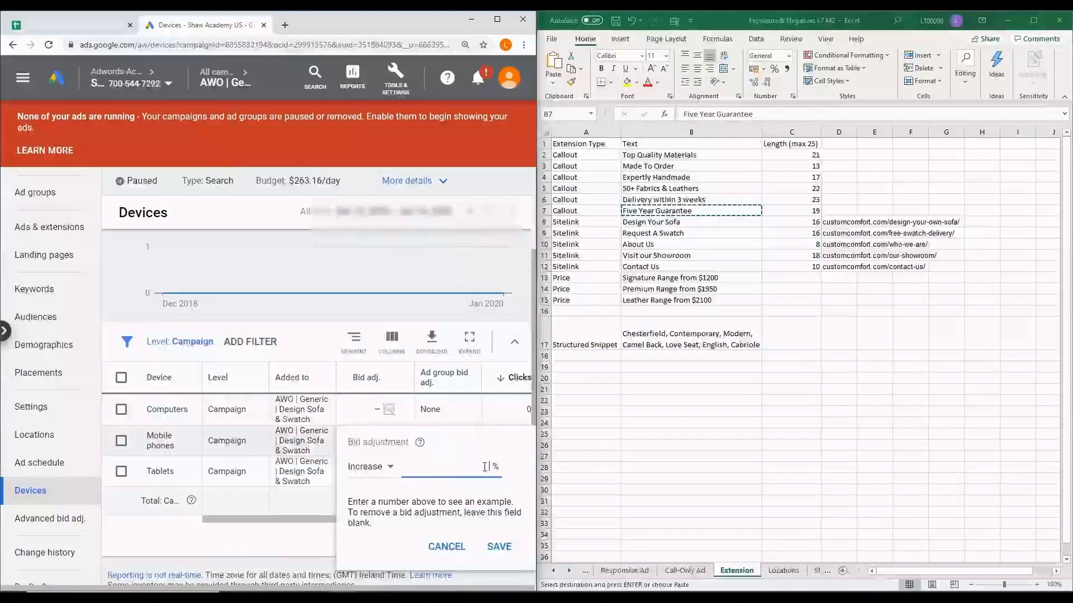
{"action": "type", "text": "100"}
{"action": "left_click", "coordinate": [497, 546]}
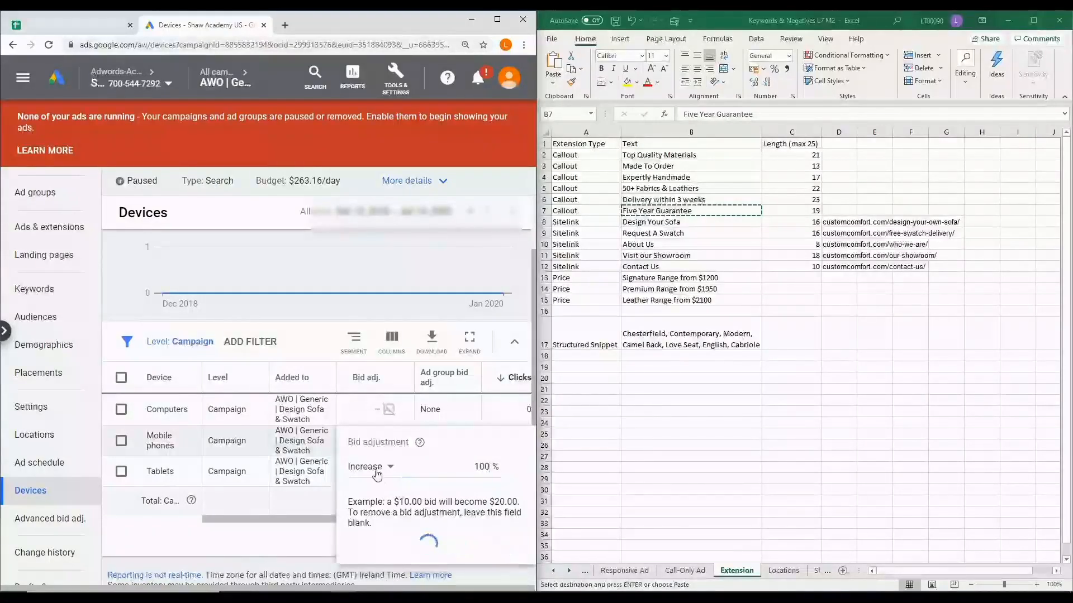
Examine the campaign's ad schedule to see on which days and hours the ads can run
{"action": "left_click", "coordinate": [49, 466]}
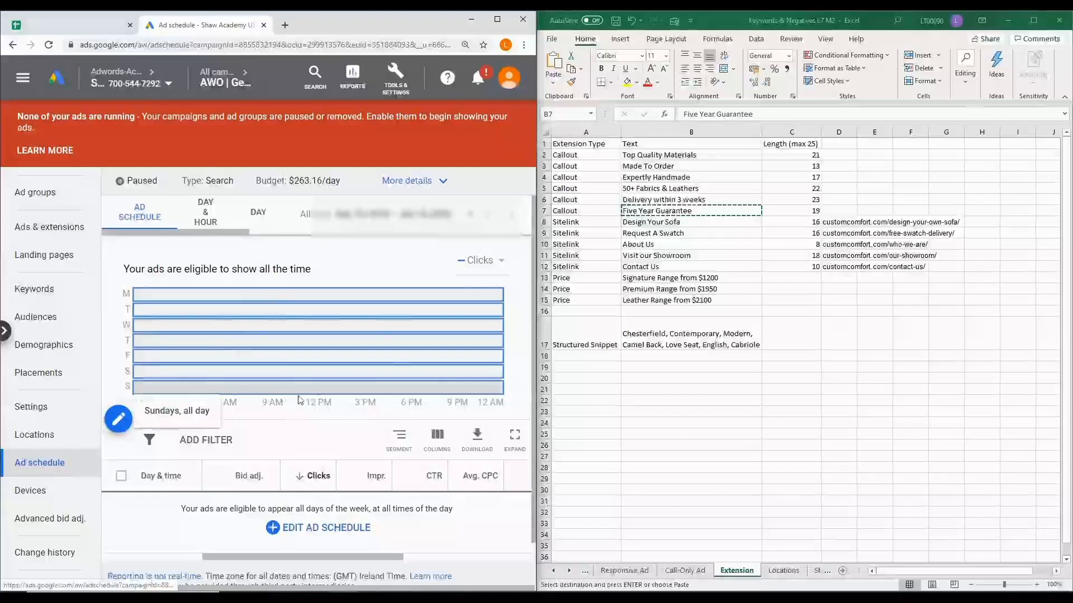
{"action": "scroll", "coordinate": [299, 444], "scroll_direction": "down", "scroll_amount": 1}
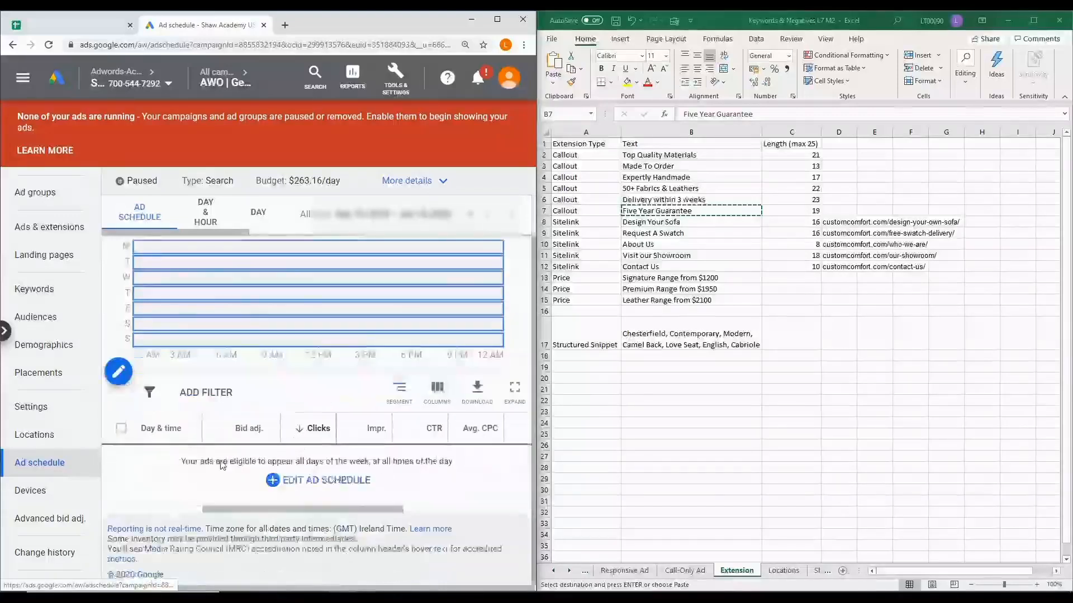
{"action": "mouse_move", "coordinate": [226, 428]}
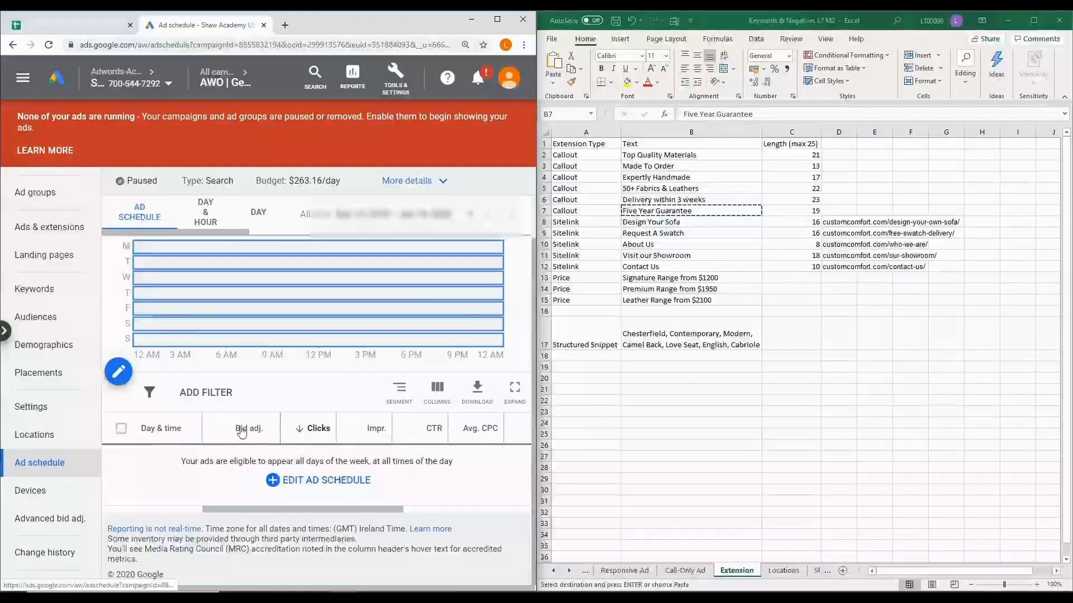
Open the campaign's targeted locations for editing and enable adding locations in bulk
{"action": "left_click", "coordinate": [48, 440]}
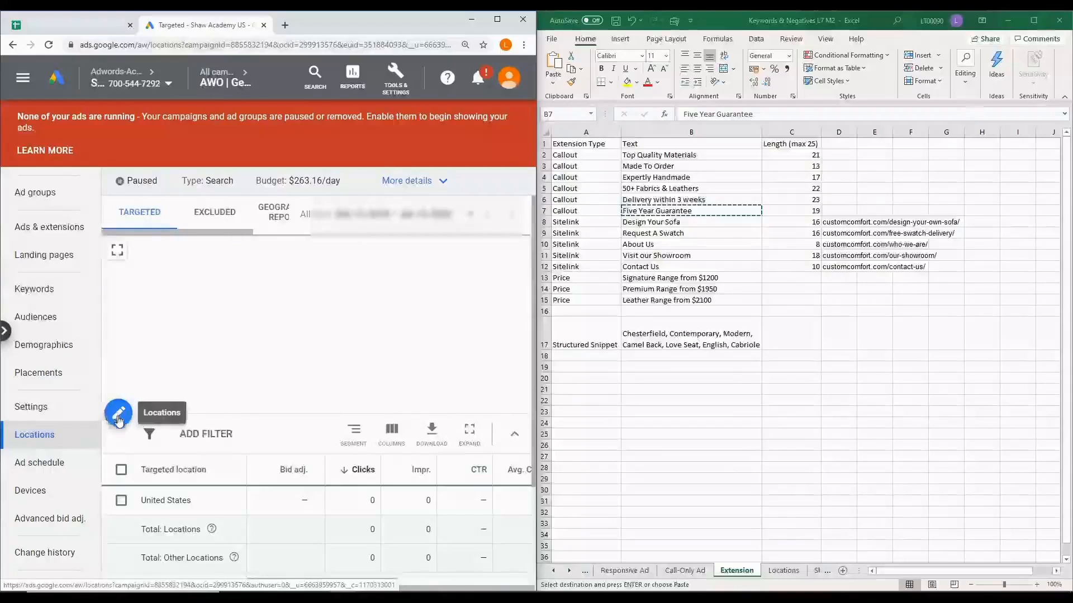
{"action": "left_click", "coordinate": [119, 414]}
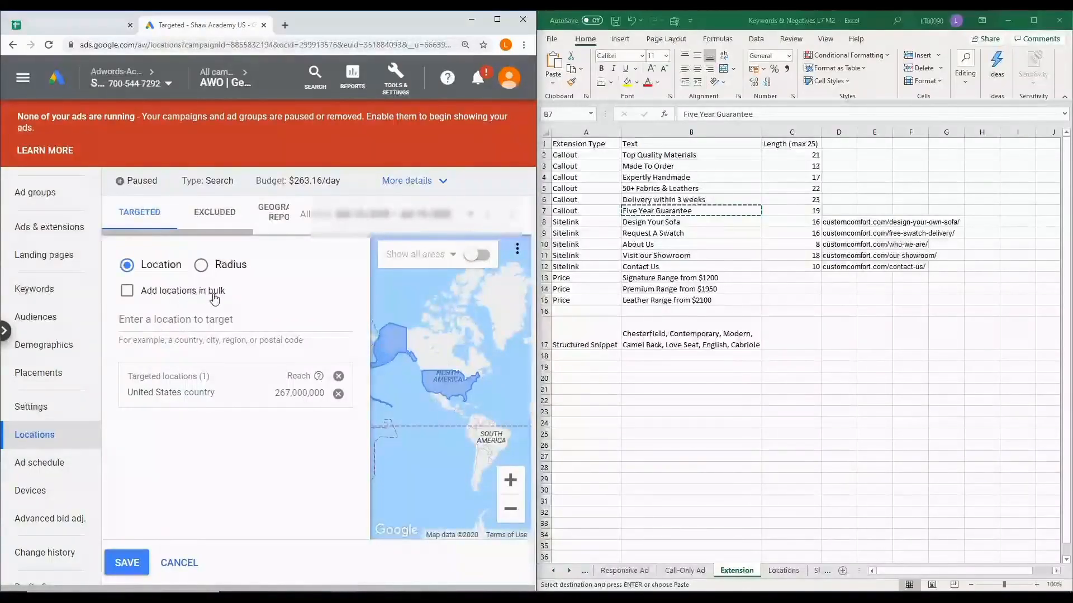
{"action": "left_click", "coordinate": [127, 291]}
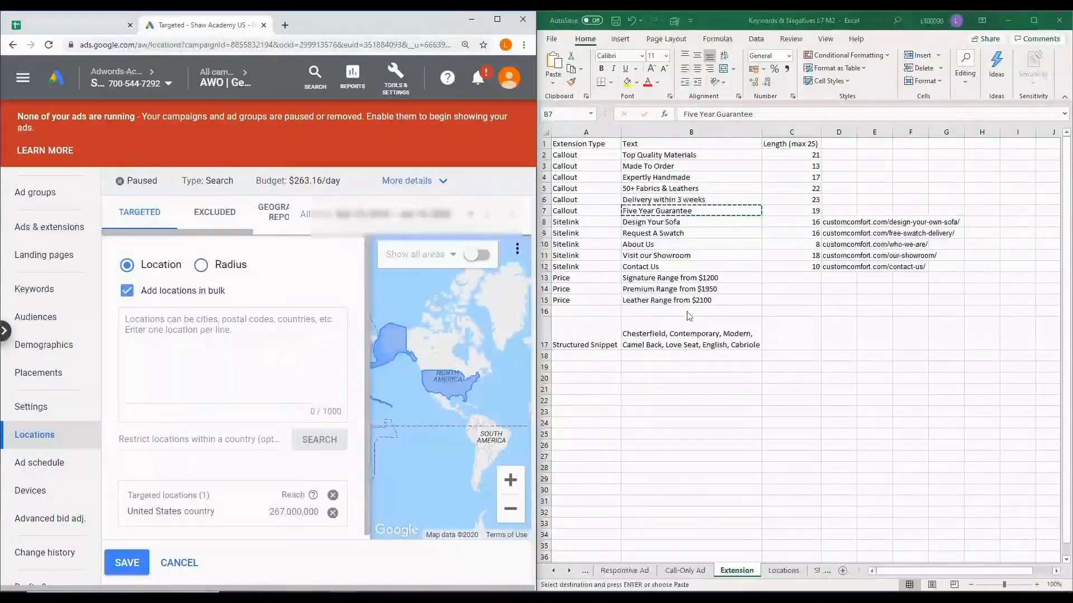
Copy all US states, Alabama to Wyoming, from the Excel Locations sheet into the bulk locations box, without a trailing empty line
{"action": "left_click", "coordinate": [777, 573]}
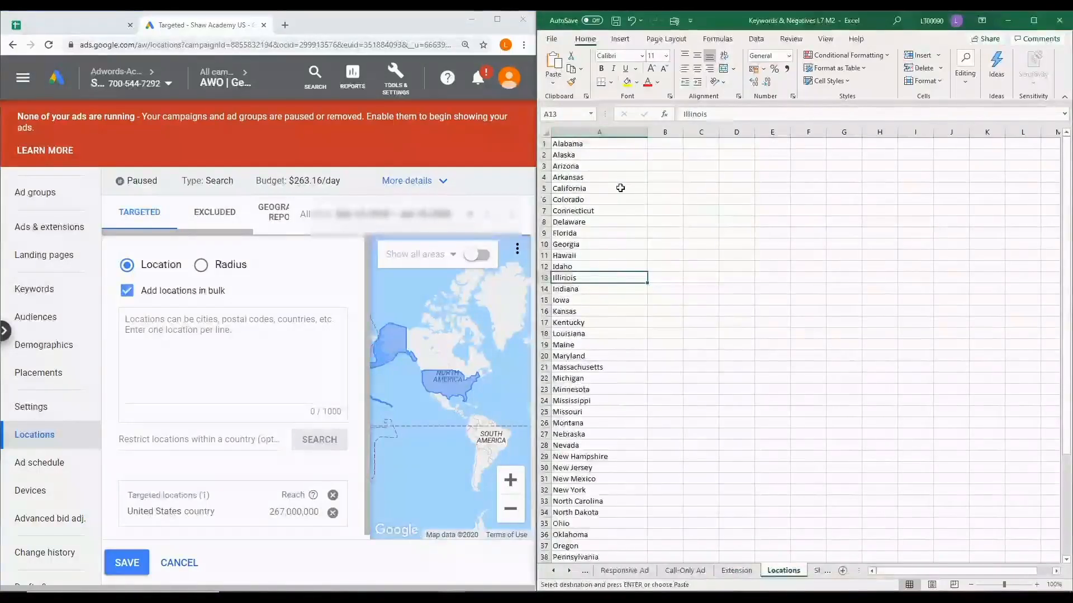
{"action": "left_click_drag", "start_coordinate": [564, 144], "coordinate": [565, 500]}
{"action": "key", "text": "ctrl+c"}
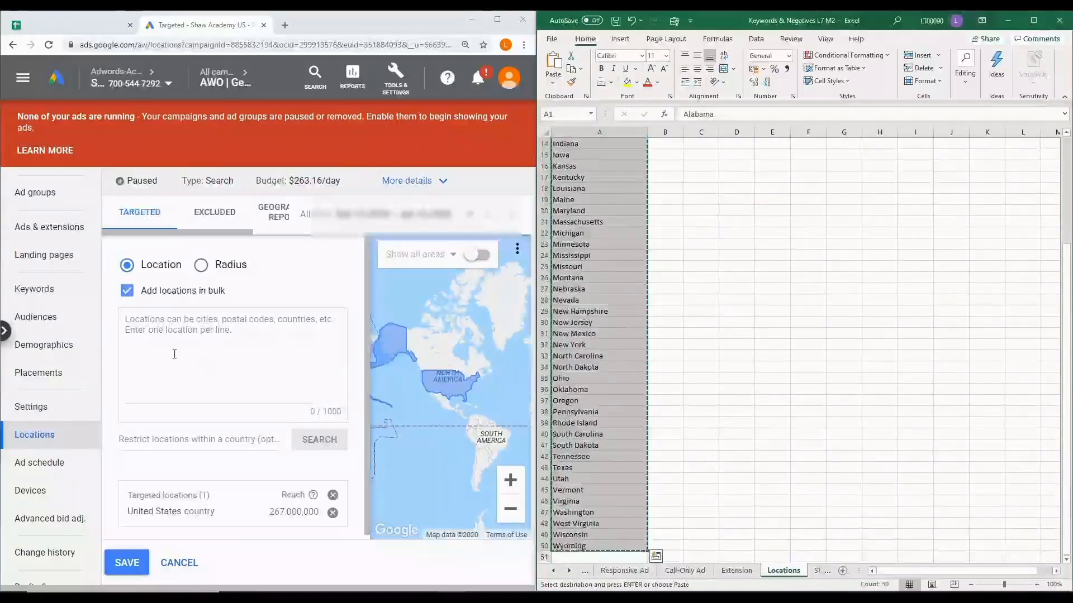
{"action": "left_click", "coordinate": [208, 326]}
{"action": "key", "text": "ctrl+v"}
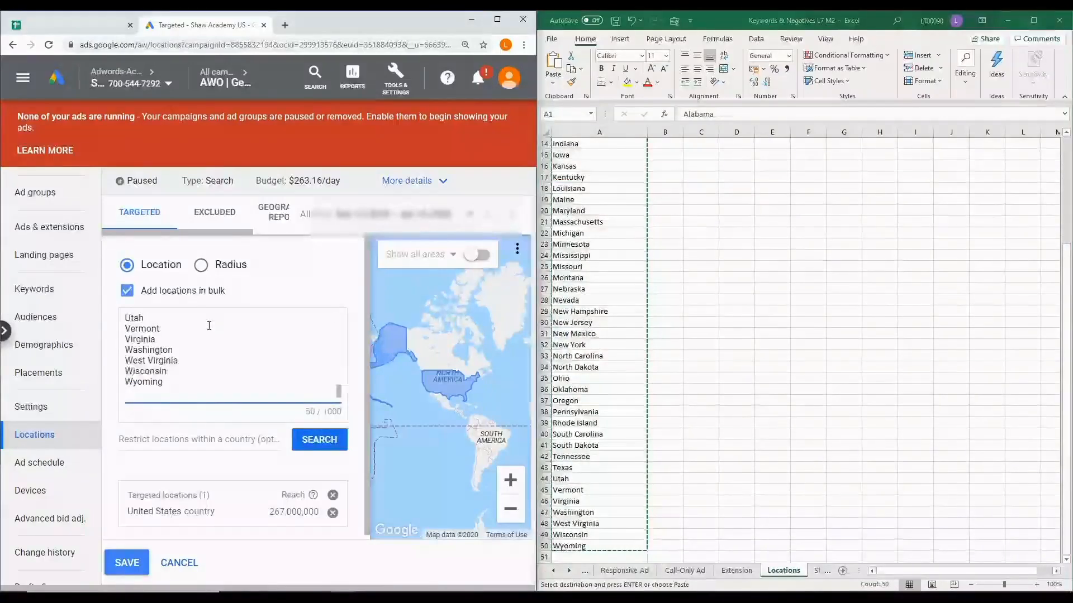
{"action": "key", "text": "BackSpace"}
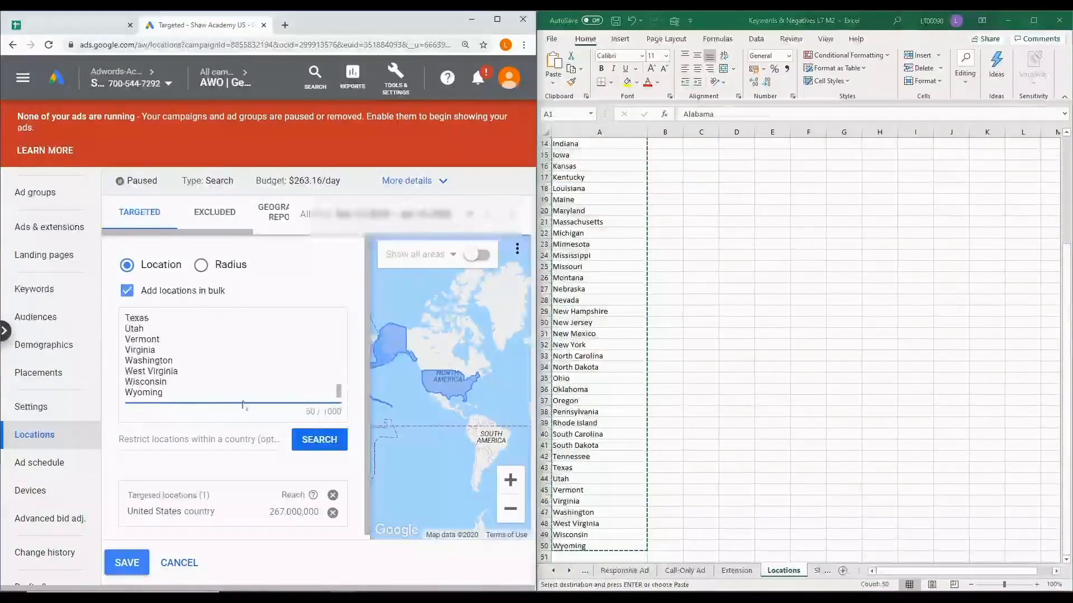
Search for the pasted states, review the matched locations, and target all of them
{"action": "left_click", "coordinate": [321, 443]}
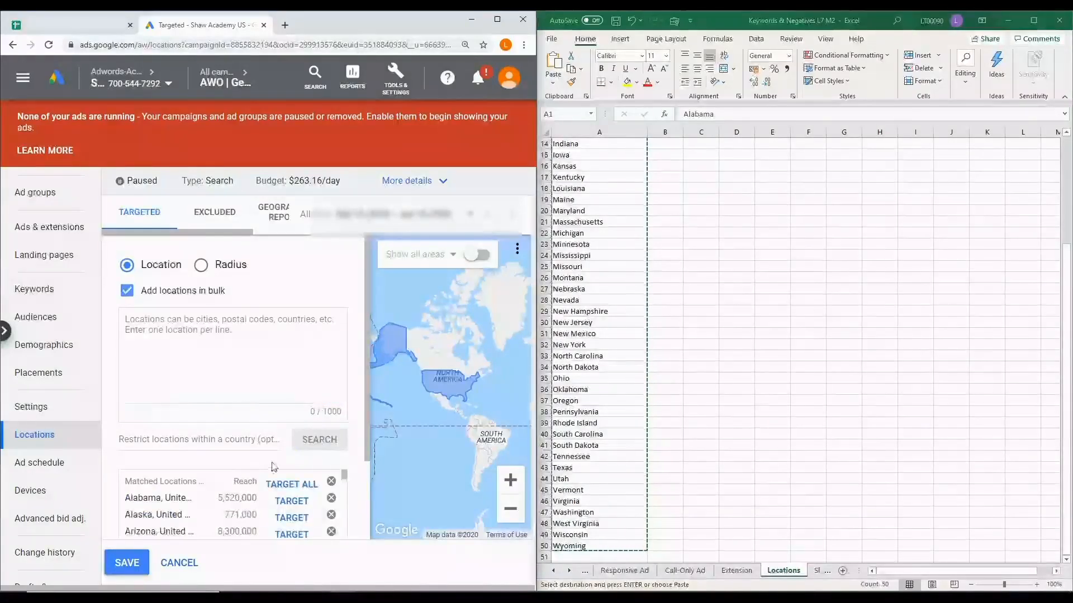
{"action": "scroll", "coordinate": [217, 501], "scroll_direction": "down", "scroll_amount": 3}
{"action": "scroll", "coordinate": [217, 502], "scroll_direction": "down", "scroll_amount": 10}
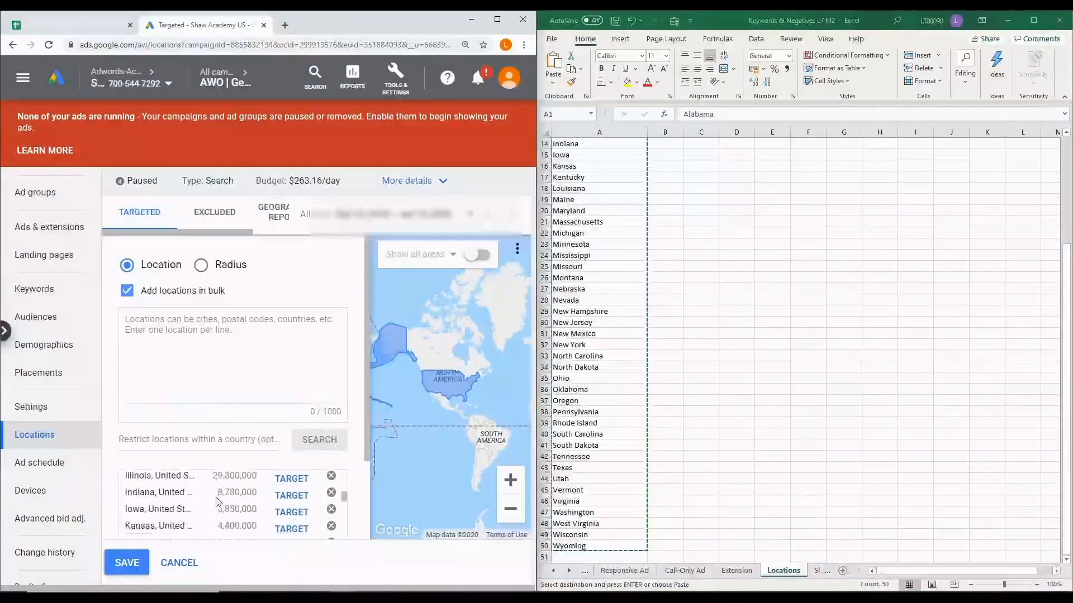
{"action": "scroll", "coordinate": [217, 502], "scroll_direction": "up", "scroll_amount": 5}
{"action": "scroll", "coordinate": [218, 501], "scroll_direction": "up", "scroll_amount": 5}
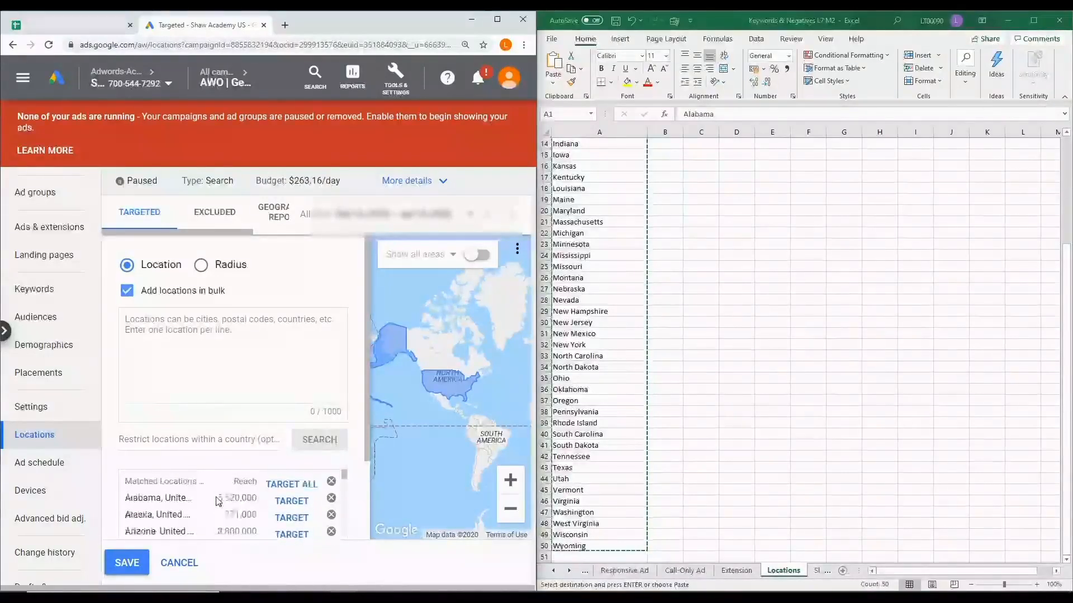
{"action": "left_click", "coordinate": [291, 484]}
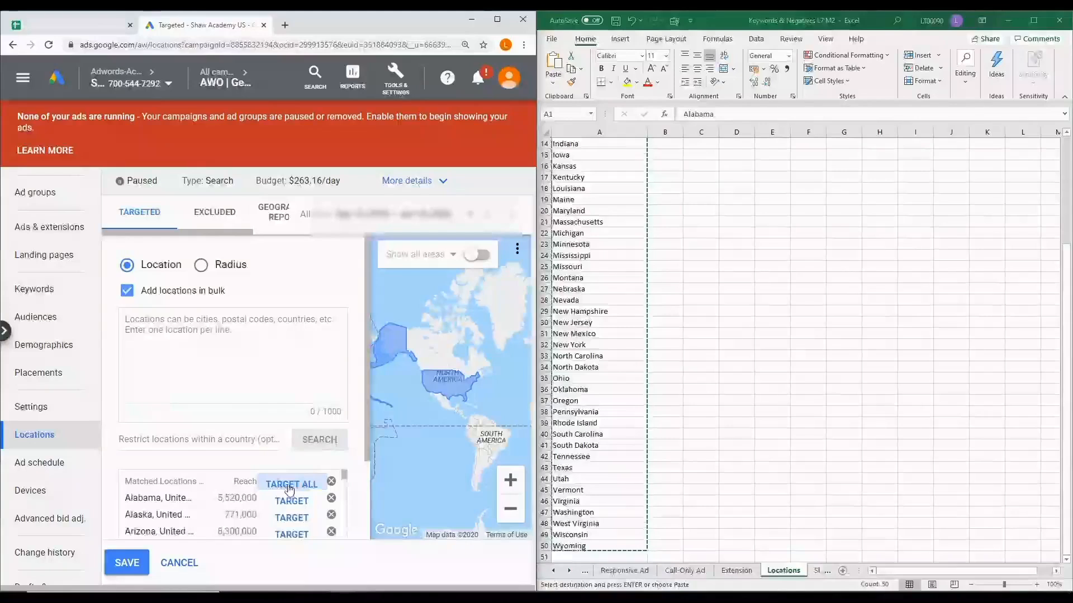
{"action": "scroll", "coordinate": [289, 433], "scroll_direction": "down", "scroll_amount": 10}
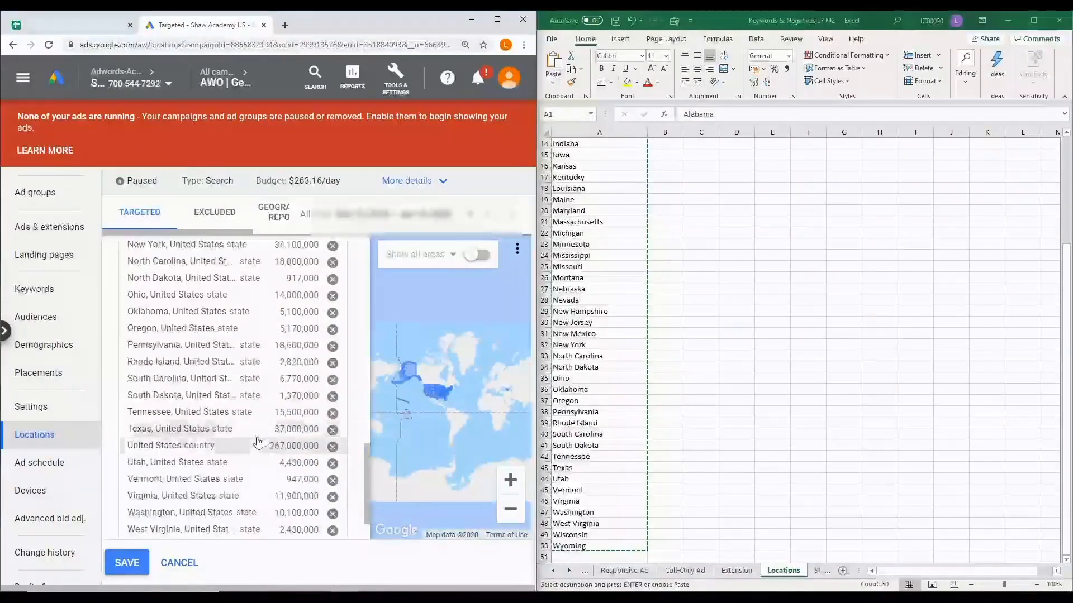
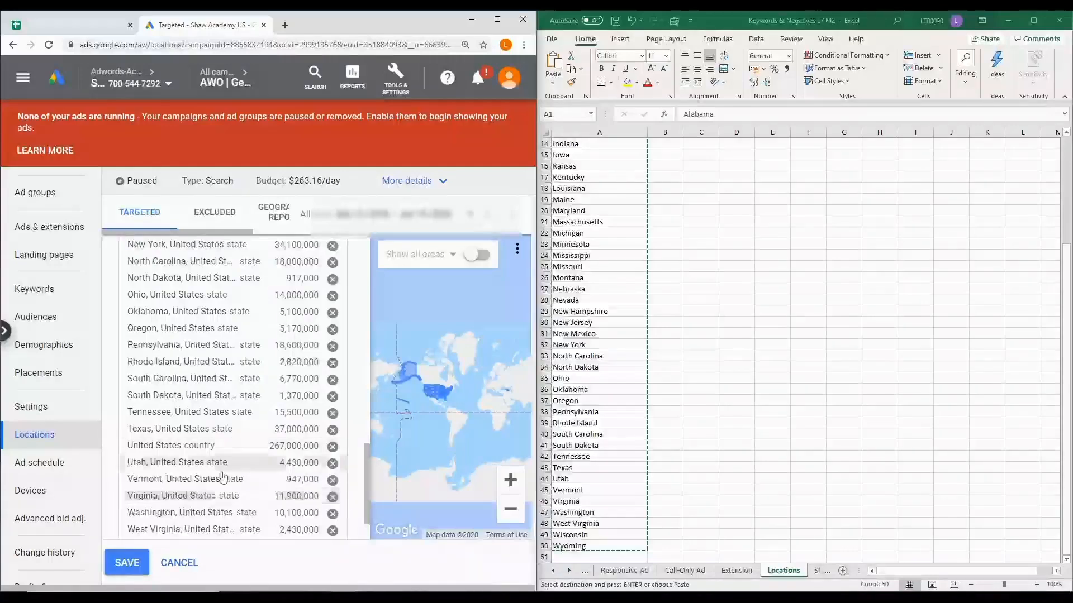
Save the targeted US states and review the campaign's list of targeted locations
{"action": "left_click", "coordinate": [128, 565]}
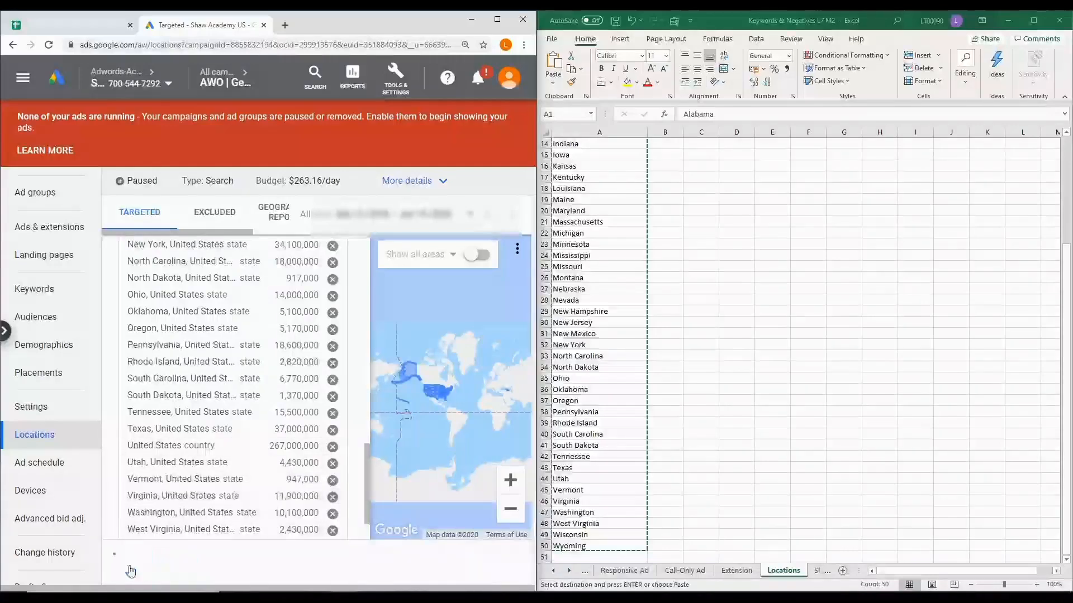
{"action": "scroll", "coordinate": [273, 461], "scroll_direction": "down", "scroll_amount": 12}
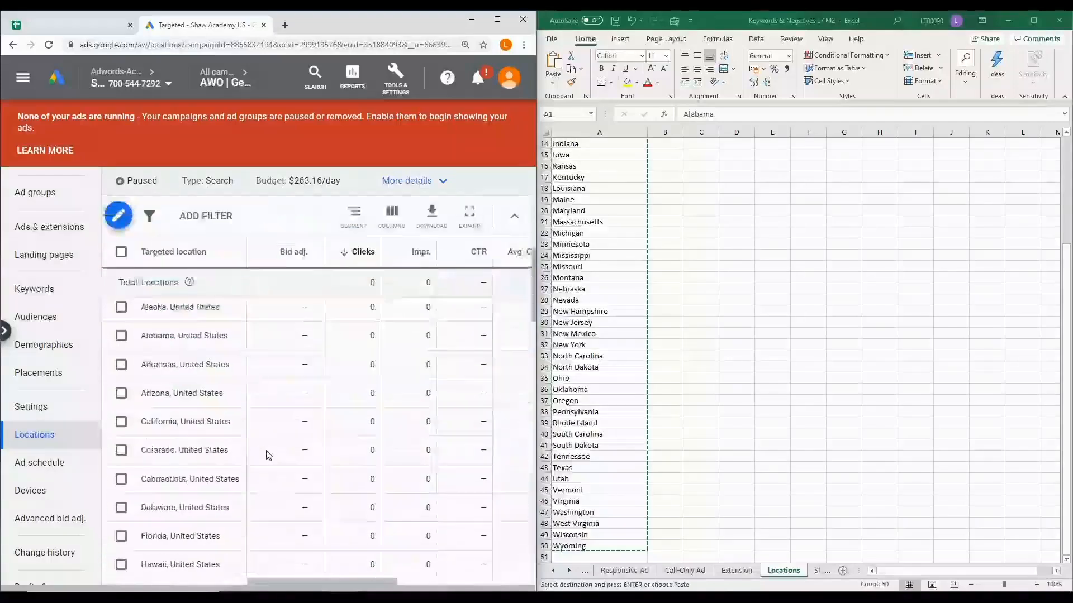
{"action": "scroll", "coordinate": [269, 456], "scroll_direction": "down", "scroll_amount": 5}
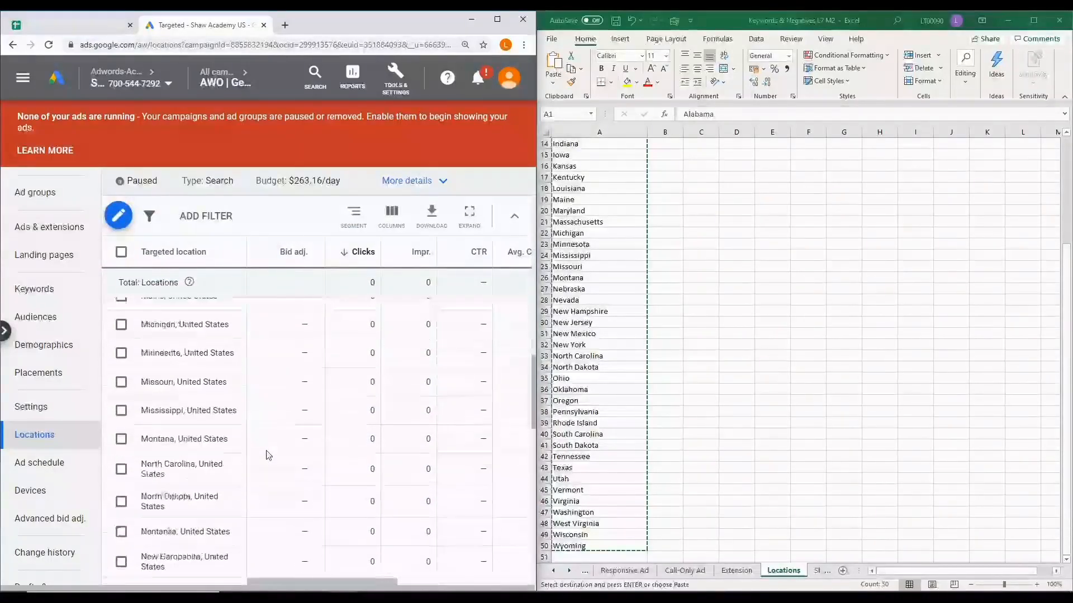
{"action": "scroll", "coordinate": [269, 456], "scroll_direction": "up", "scroll_amount": 5}
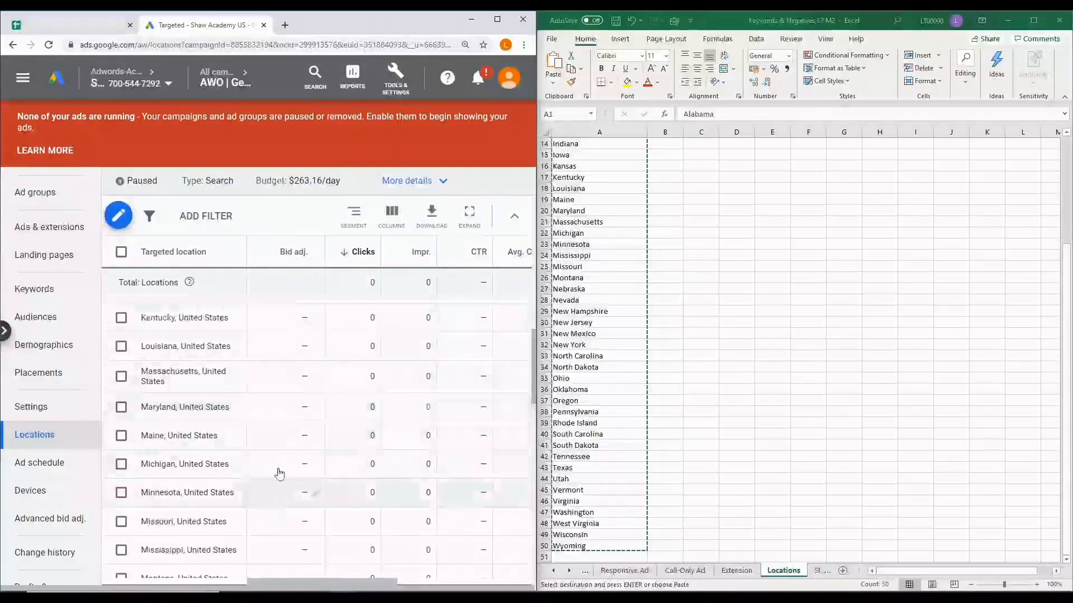
{"action": "scroll", "coordinate": [278, 471], "scroll_direction": "down", "scroll_amount": 3}
{"action": "scroll", "coordinate": [280, 468], "scroll_direction": "up", "scroll_amount": 5}
{"action": "scroll", "coordinate": [279, 468], "scroll_direction": "down", "scroll_amount": 8}
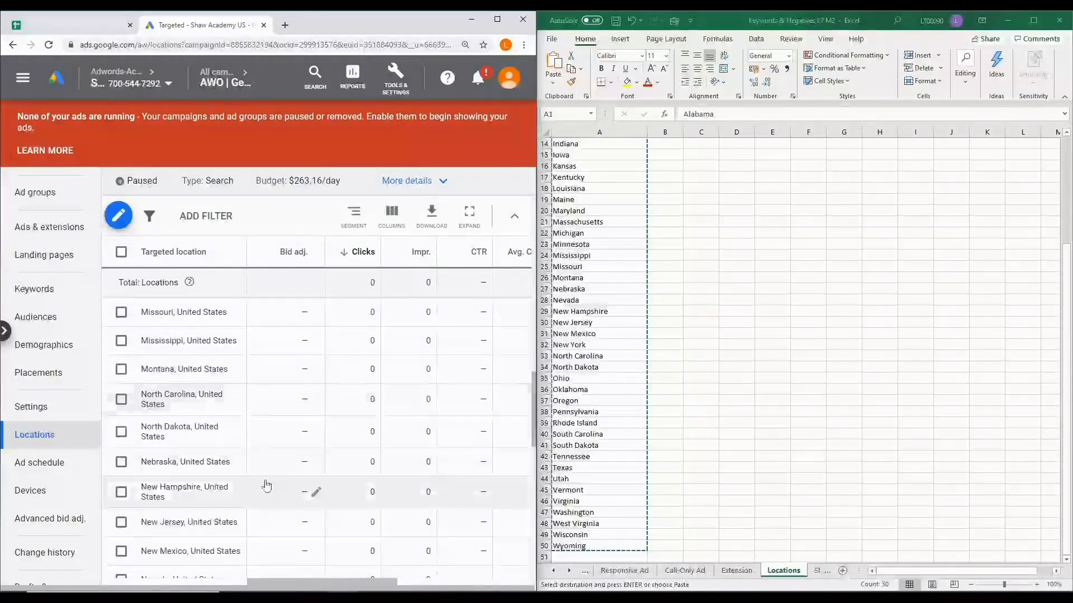
{"action": "scroll", "coordinate": [235, 473], "scroll_direction": "up", "scroll_amount": 4}
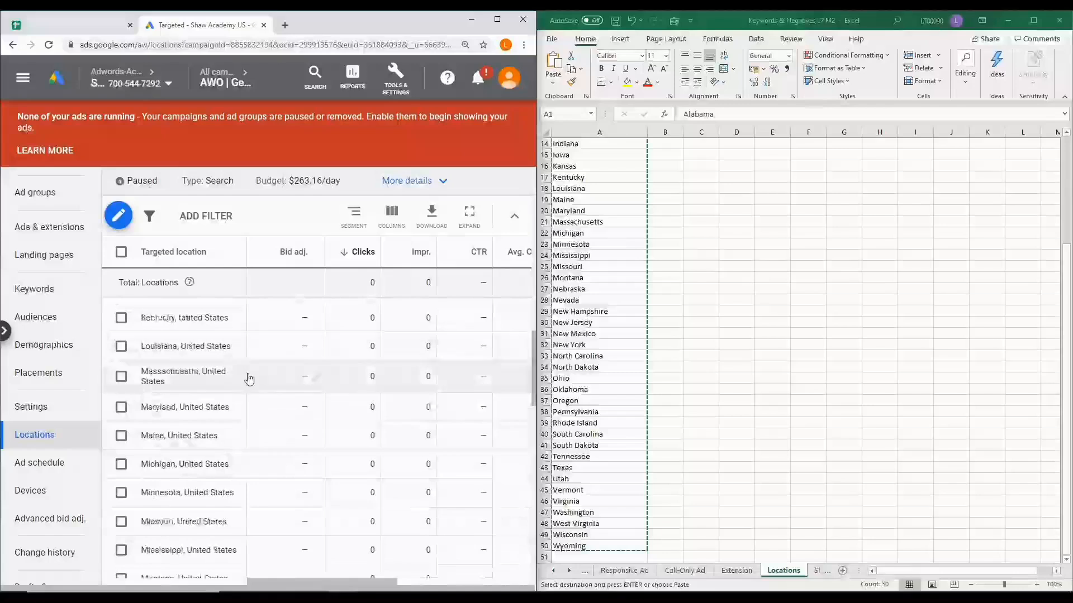
Add the borough of Manhattan, New York, United States as a targeted location and save the locations
{"action": "left_click", "coordinate": [124, 221]}
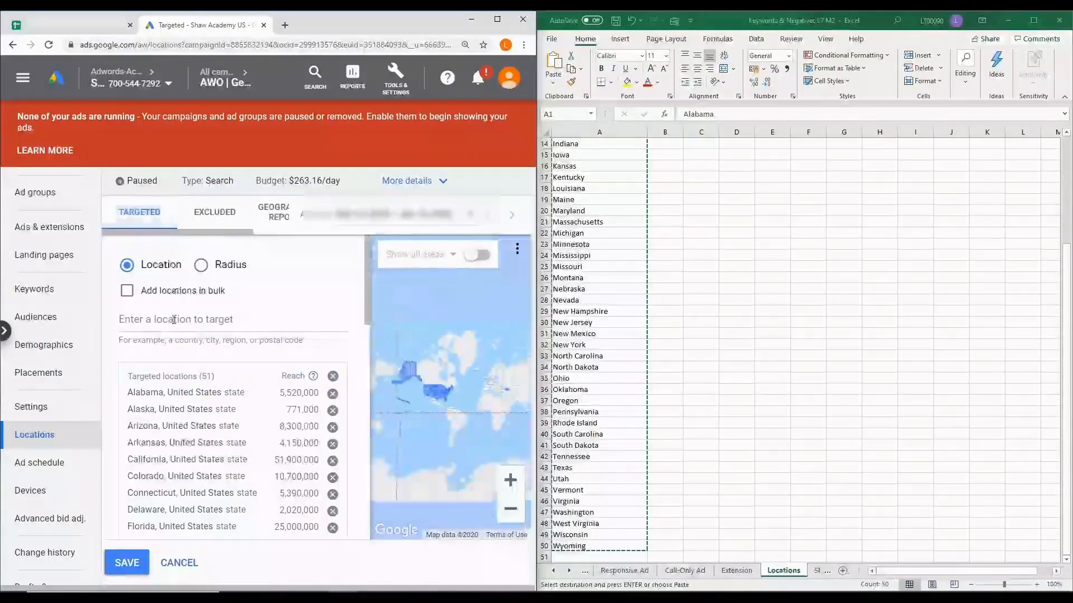
{"action": "type", "text": "M"}
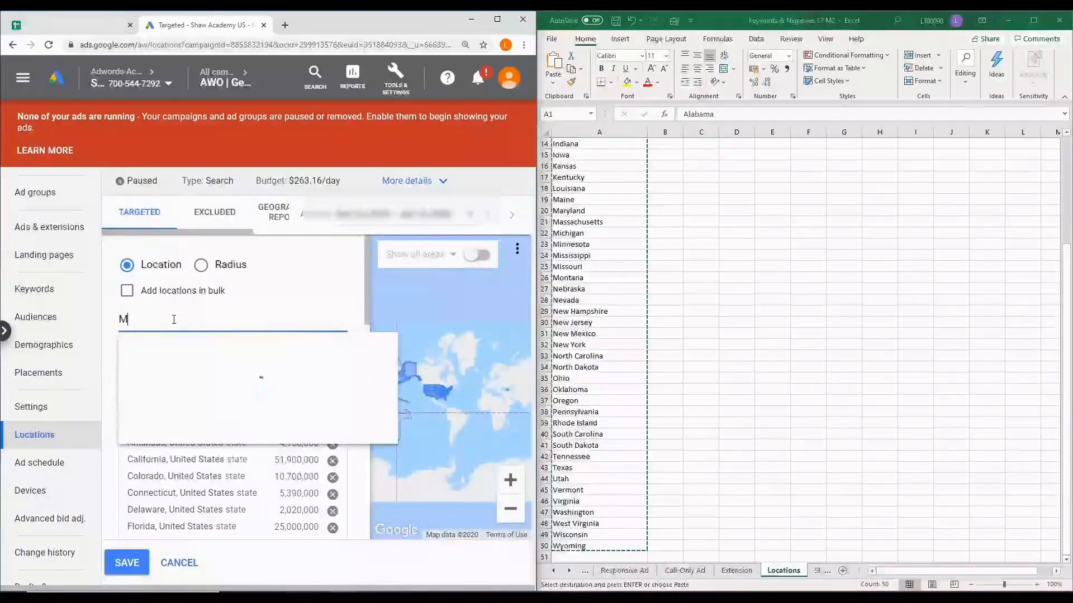
{"action": "type", "text": "anhattan"}
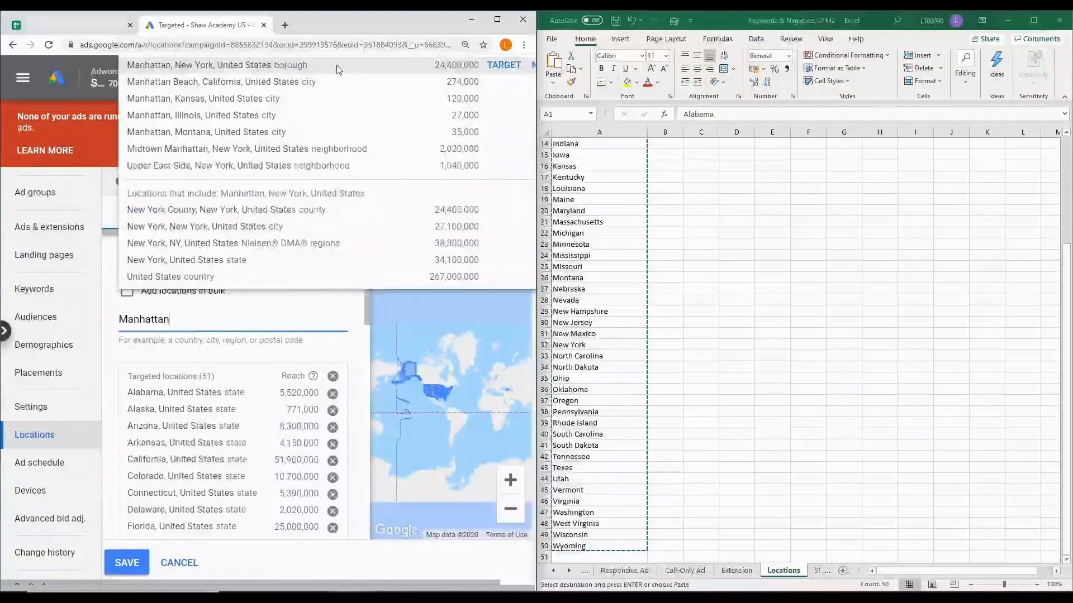
{"action": "left_click", "coordinate": [503, 64]}
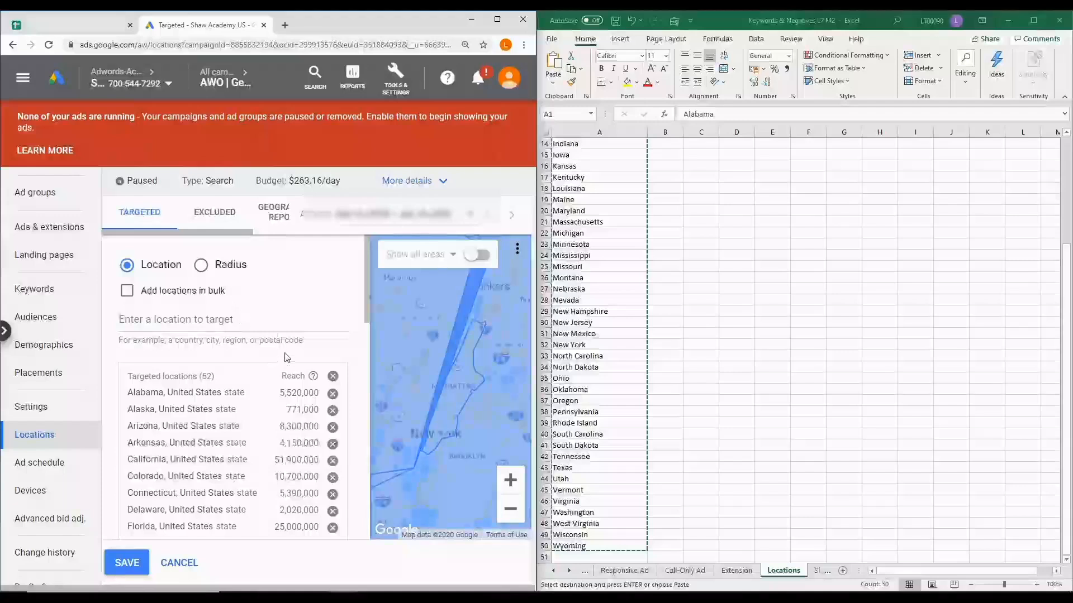
{"action": "left_click", "coordinate": [124, 564]}
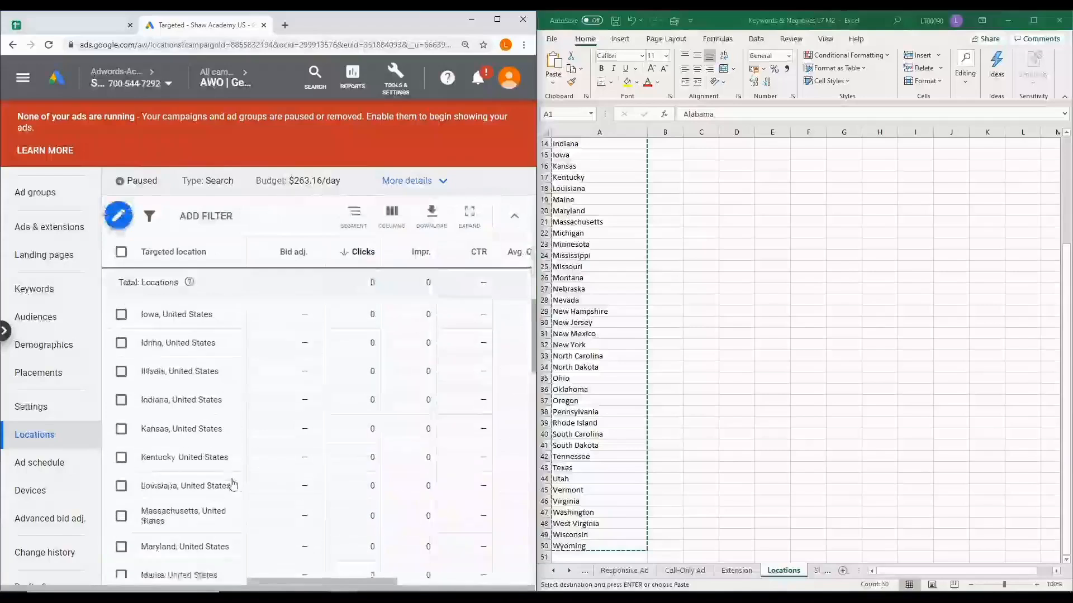
Set a bid adjustment of a 50% increase for Manhattan, New York in the targeted locations
{"action": "scroll", "coordinate": [234, 483], "scroll_direction": "down", "scroll_amount": 5}
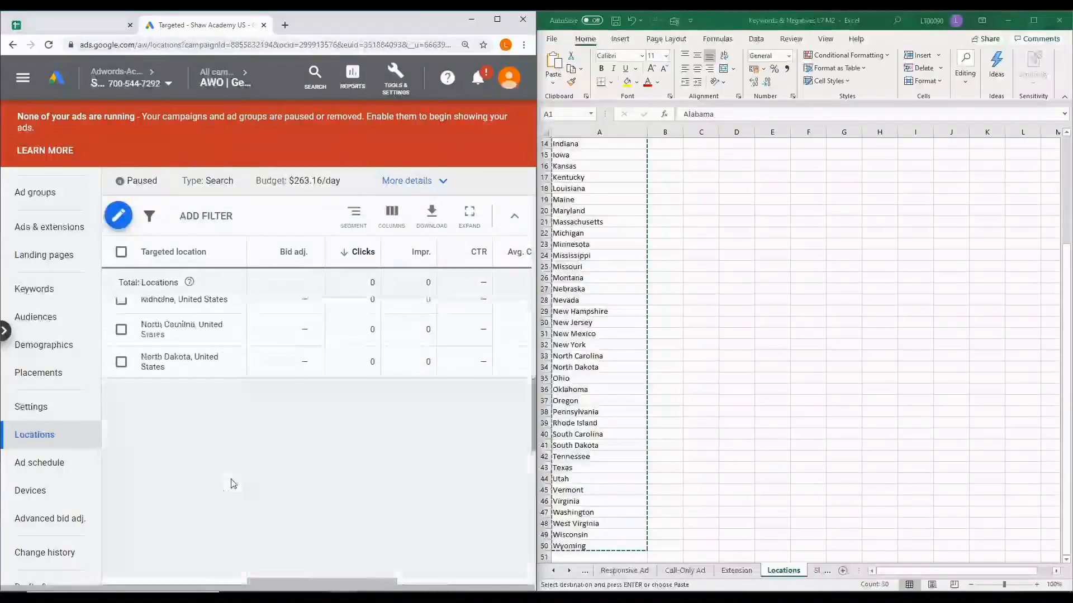
{"action": "scroll", "coordinate": [234, 484], "scroll_direction": "down", "scroll_amount": 10}
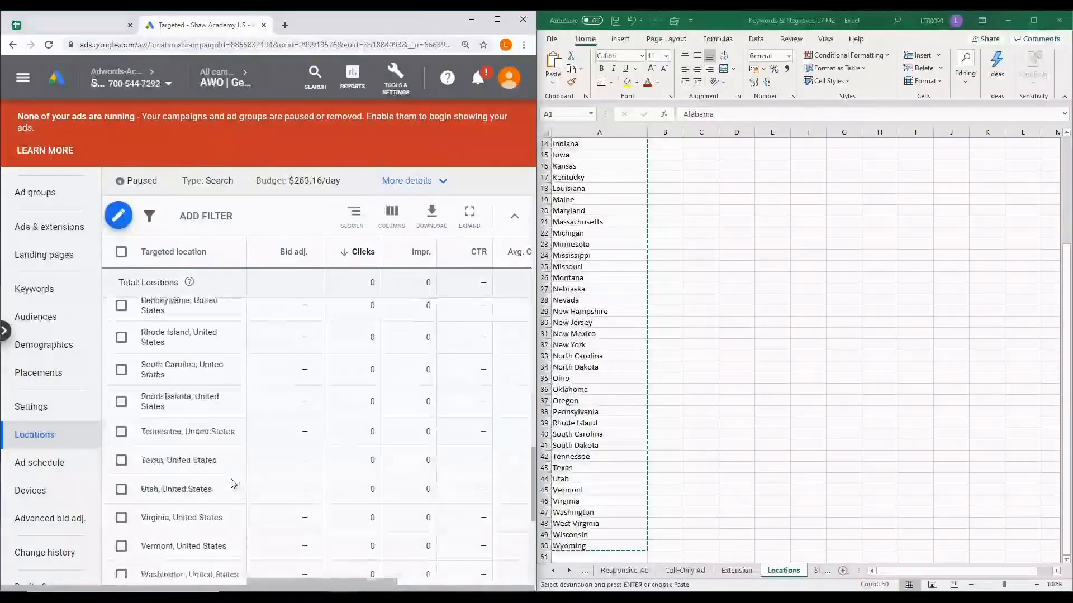
{"action": "mouse_move", "coordinate": [233, 482]}
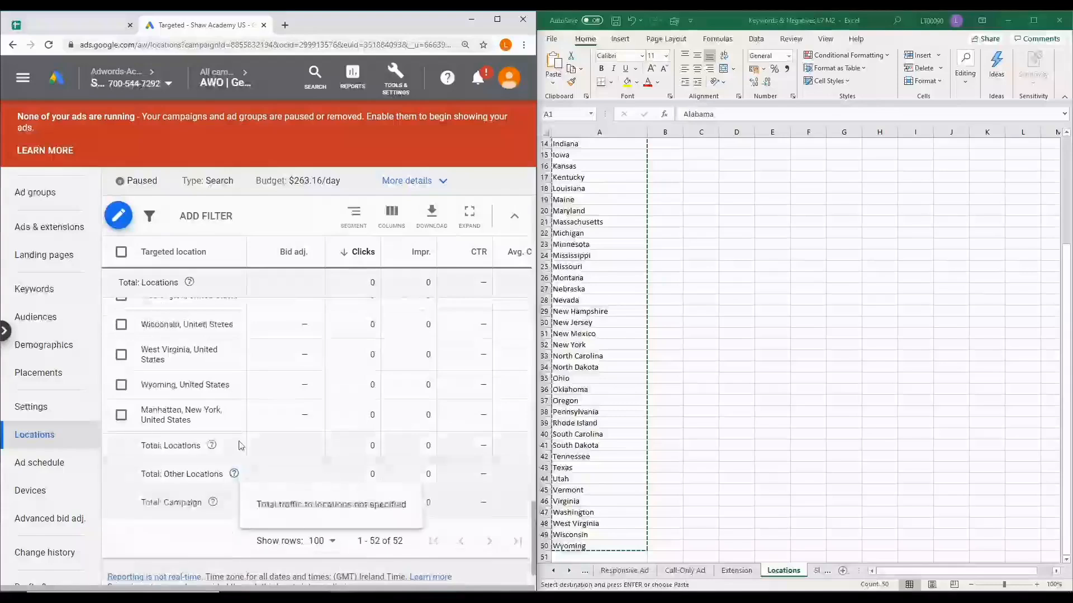
{"action": "left_click", "coordinate": [317, 416]}
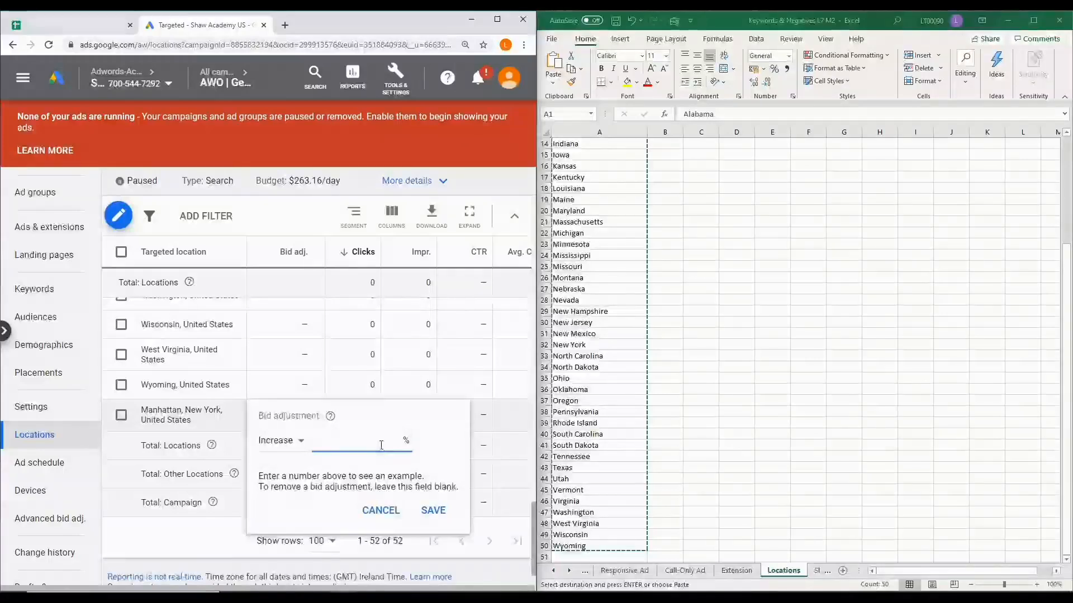
{"action": "type", "text": "50"}
{"action": "left_click", "coordinate": [433, 510]}
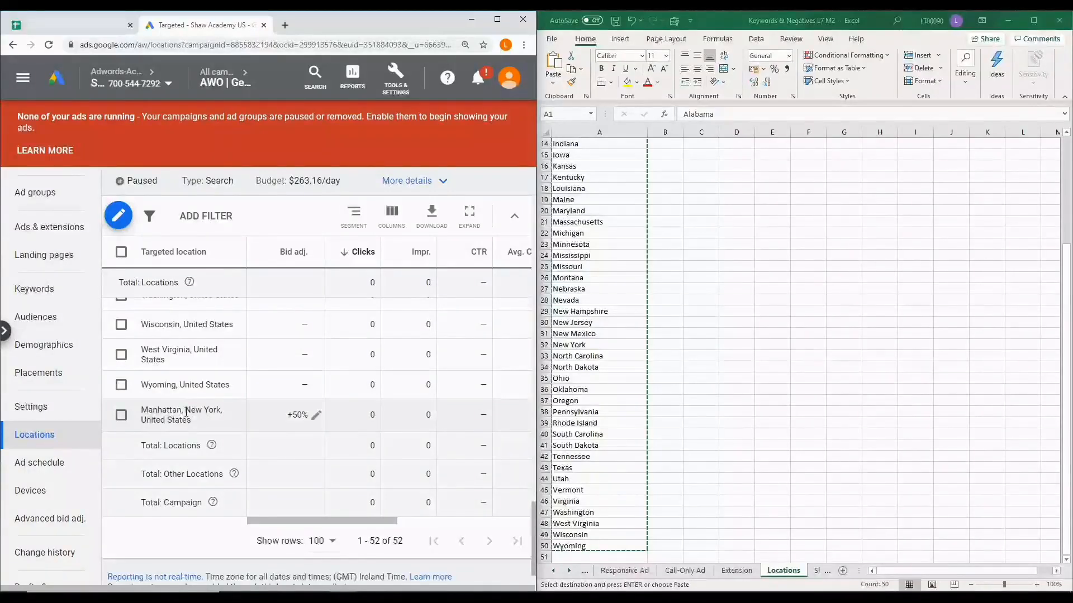
Open the campaign's audiences and bring up the audience plan on Sheet1 of the Excel workbook
{"action": "left_click", "coordinate": [39, 439]}
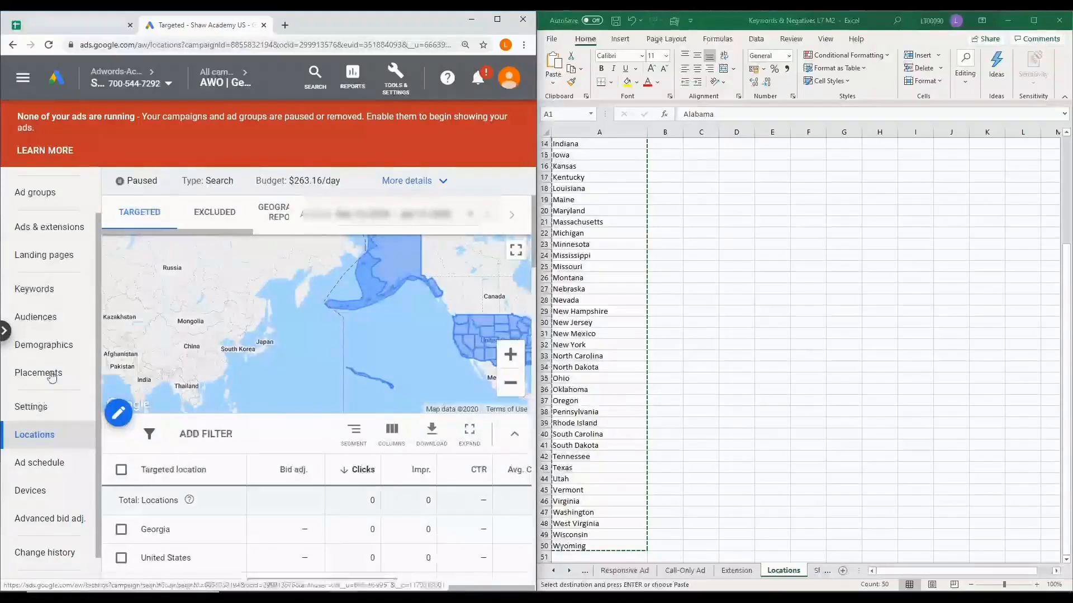
{"action": "left_click", "coordinate": [55, 320]}
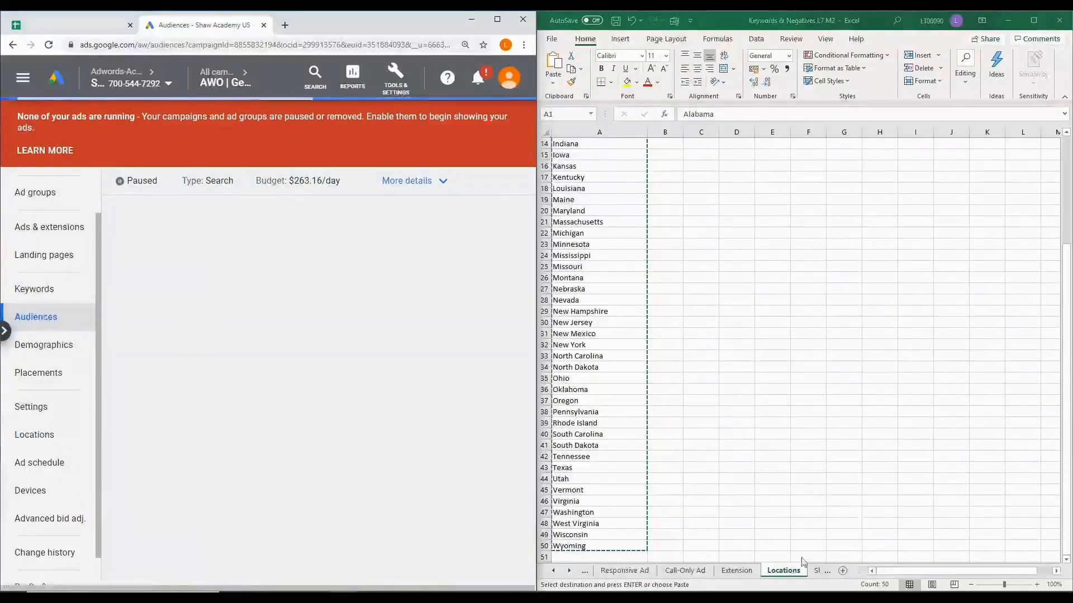
{"action": "left_click", "coordinate": [570, 574]}
{"action": "left_click", "coordinate": [571, 574]}
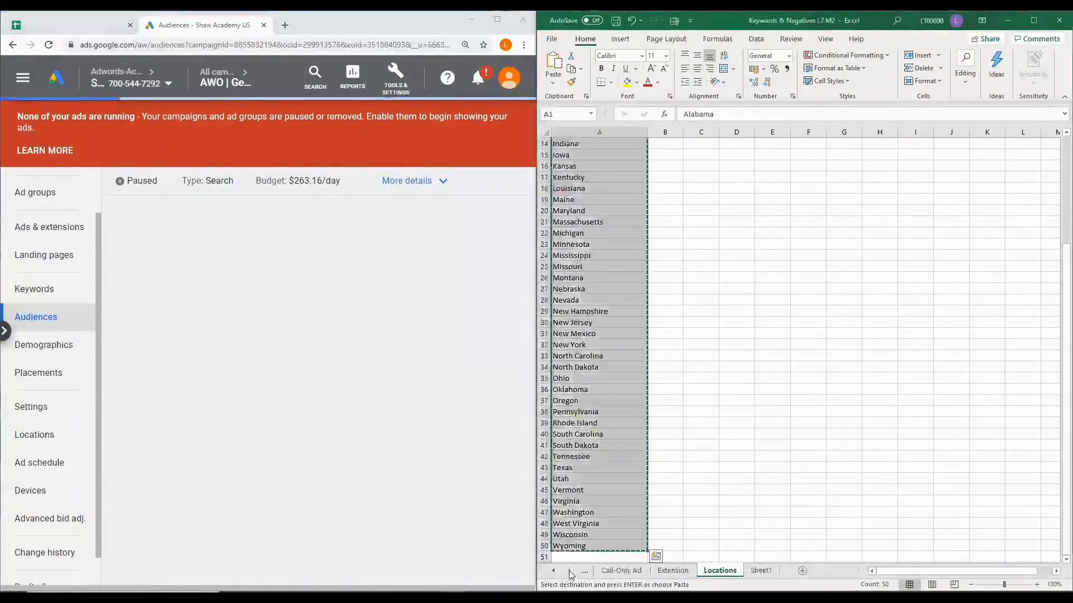
{"action": "left_click", "coordinate": [760, 570]}
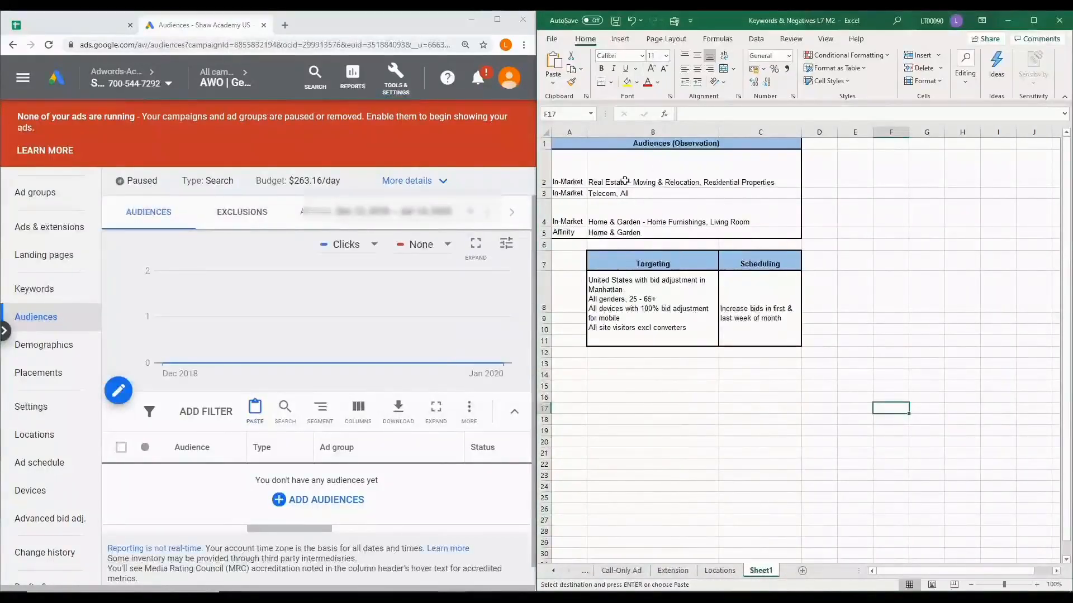
Start adding audiences at campaign level to AWO | Generic | Design Sofa & Swatch with Observation, and browse the in-market audiences
{"action": "left_click", "coordinate": [319, 508]}
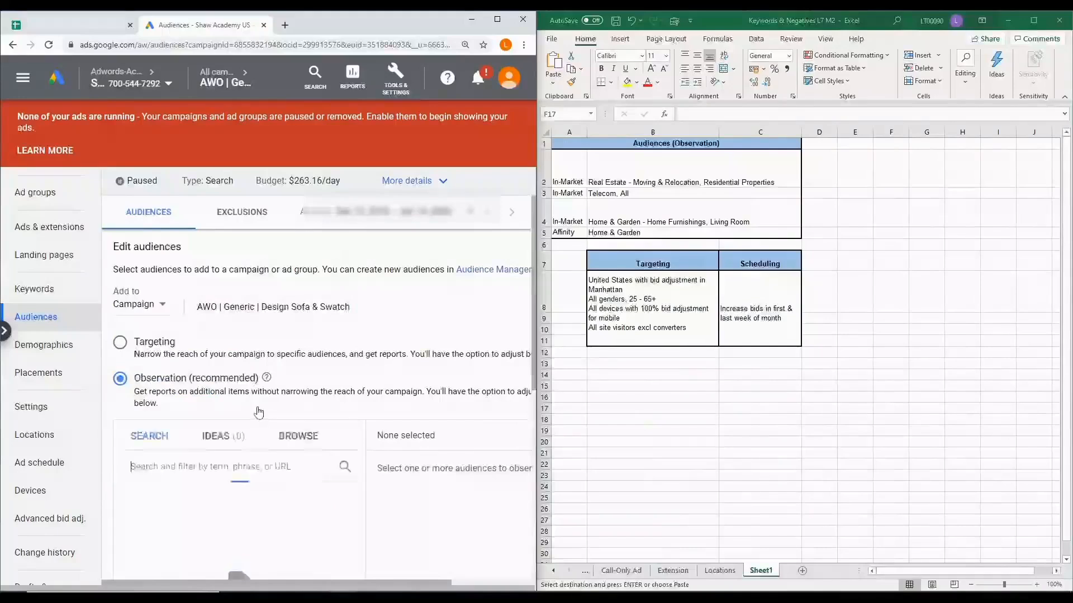
{"action": "left_click", "coordinate": [164, 307]}
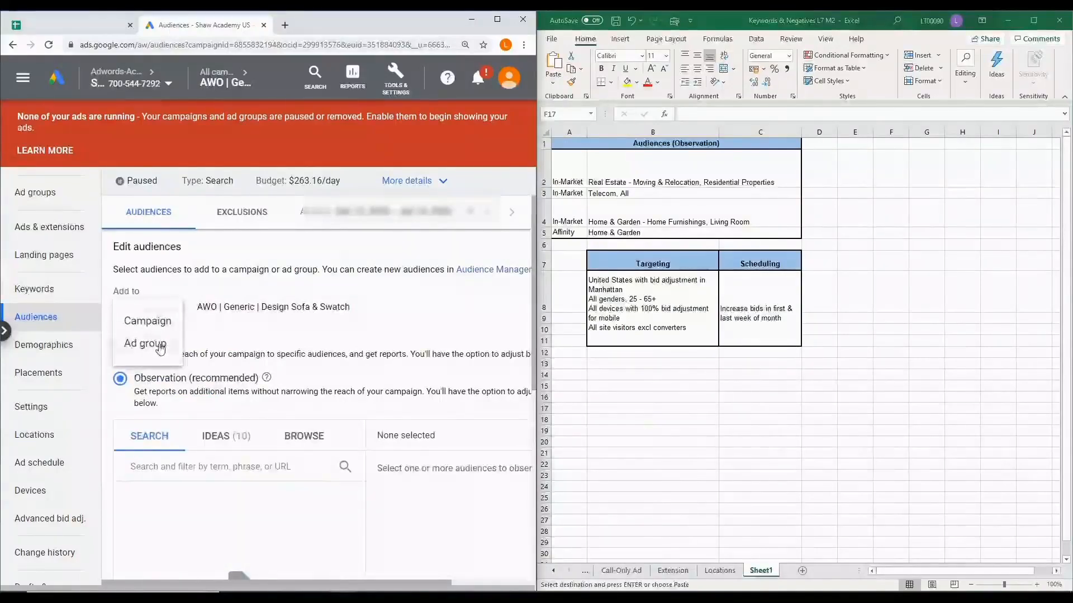
{"action": "left_click", "coordinate": [300, 331]}
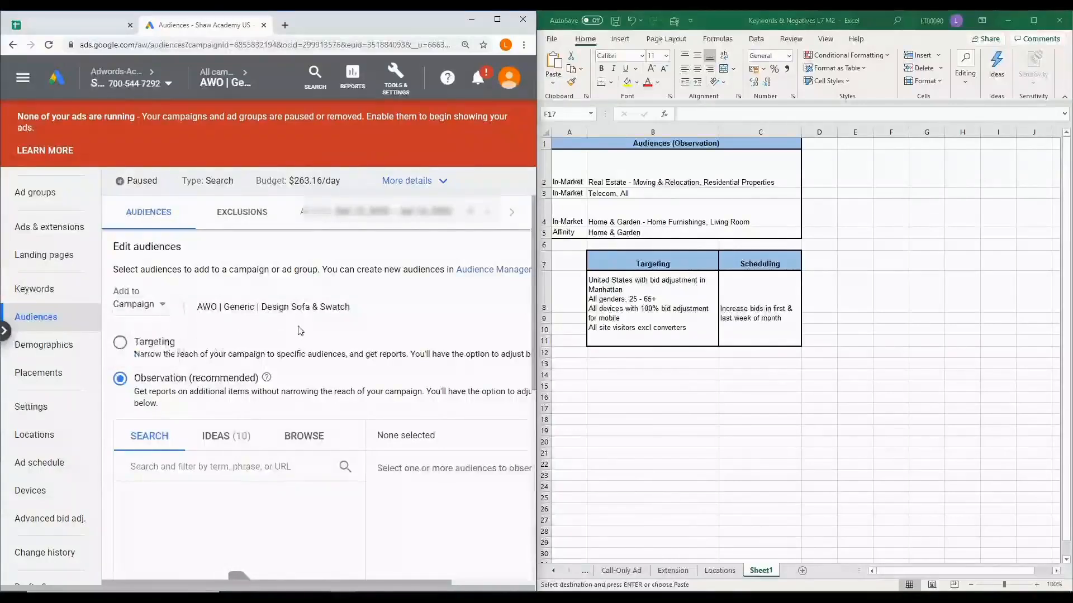
{"action": "scroll", "coordinate": [190, 365], "scroll_direction": "down", "scroll_amount": 1}
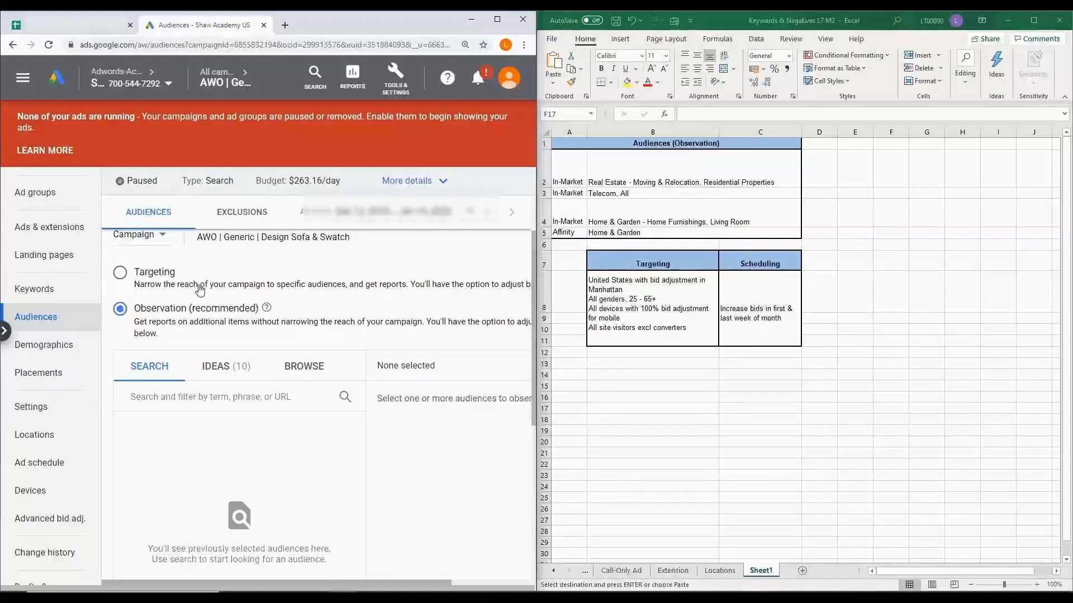
{"action": "scroll", "coordinate": [201, 289], "scroll_direction": "down", "scroll_amount": 1}
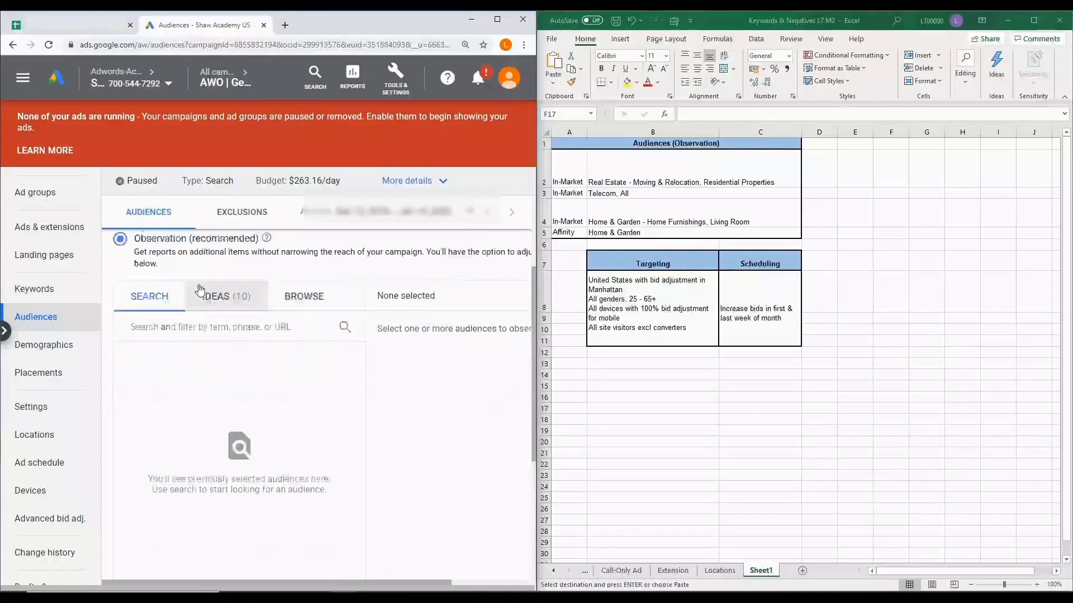
{"action": "left_click", "coordinate": [306, 303]}
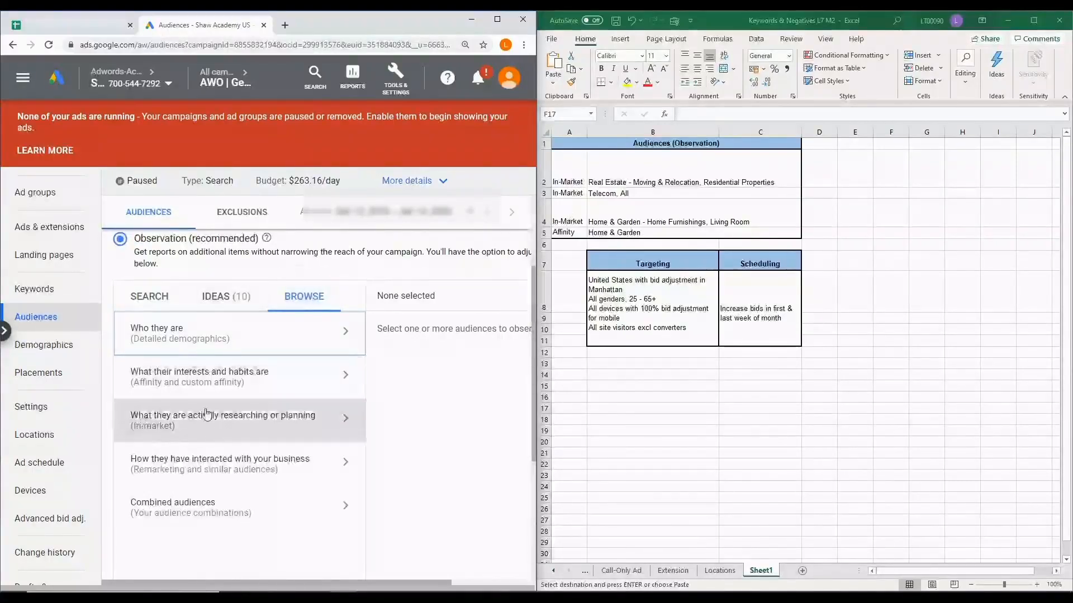
{"action": "left_click", "coordinate": [229, 430]}
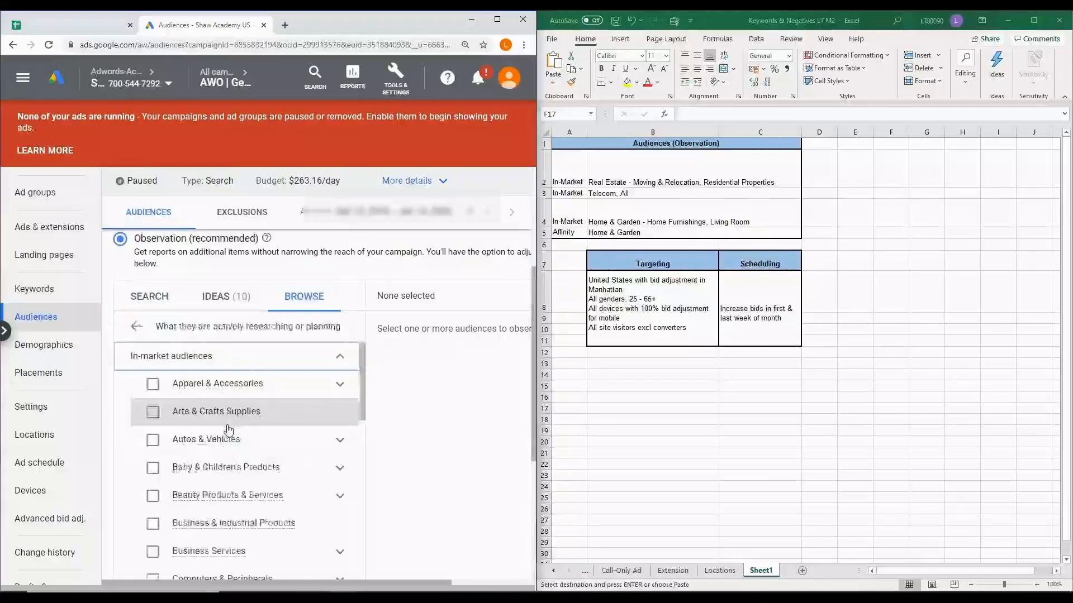
Select the in-market audience Living Room under Home & Garden > Home Furnishings
{"action": "scroll", "coordinate": [228, 430], "scroll_direction": "down", "scroll_amount": 2}
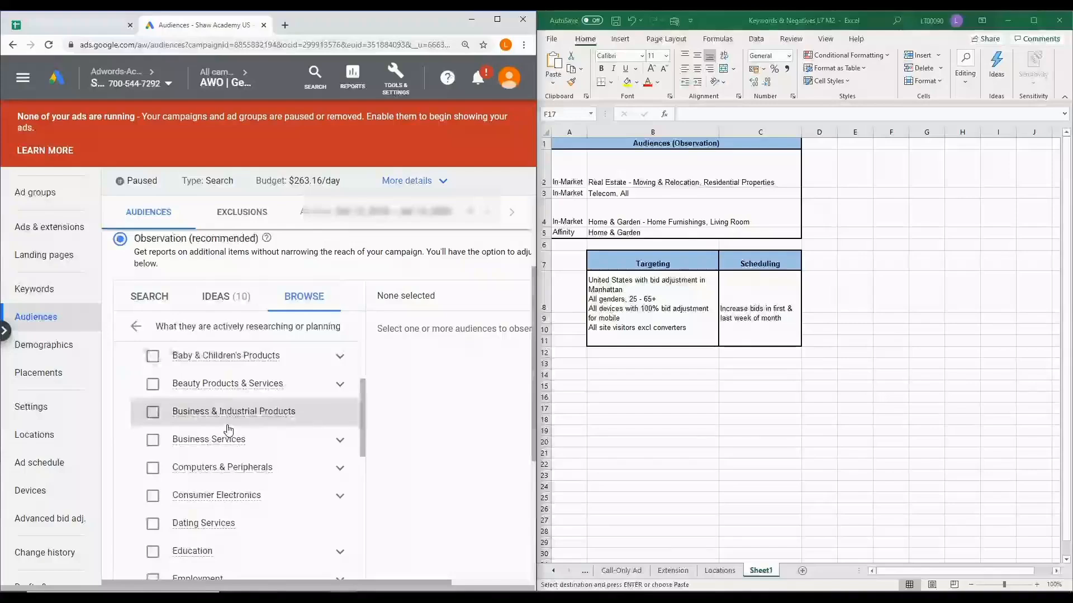
{"action": "scroll", "coordinate": [228, 430], "scroll_direction": "down", "scroll_amount": 3}
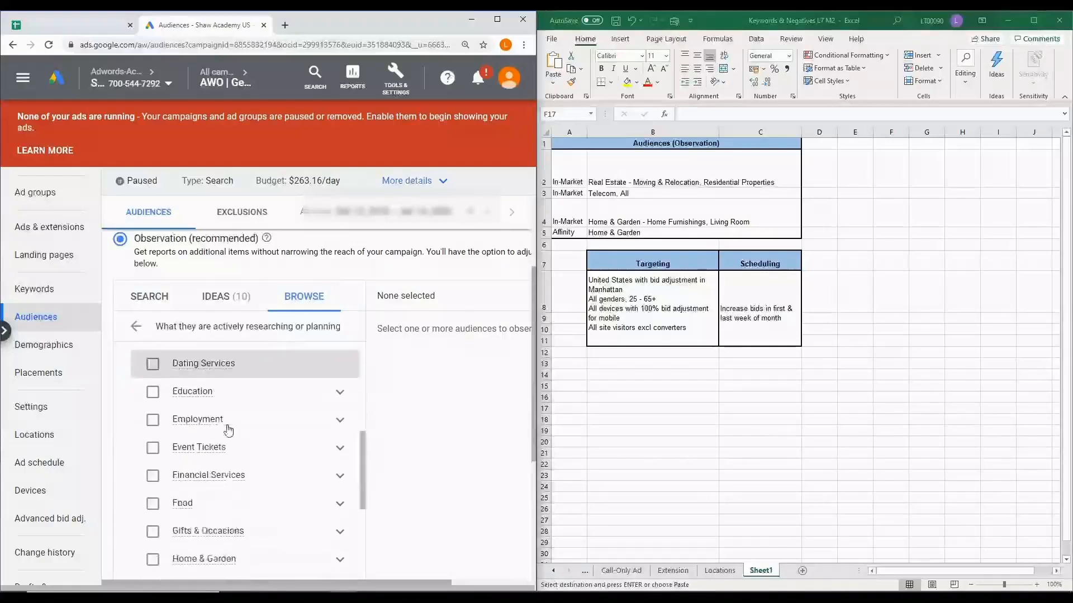
{"action": "scroll", "coordinate": [229, 430], "scroll_direction": "down", "scroll_amount": 1}
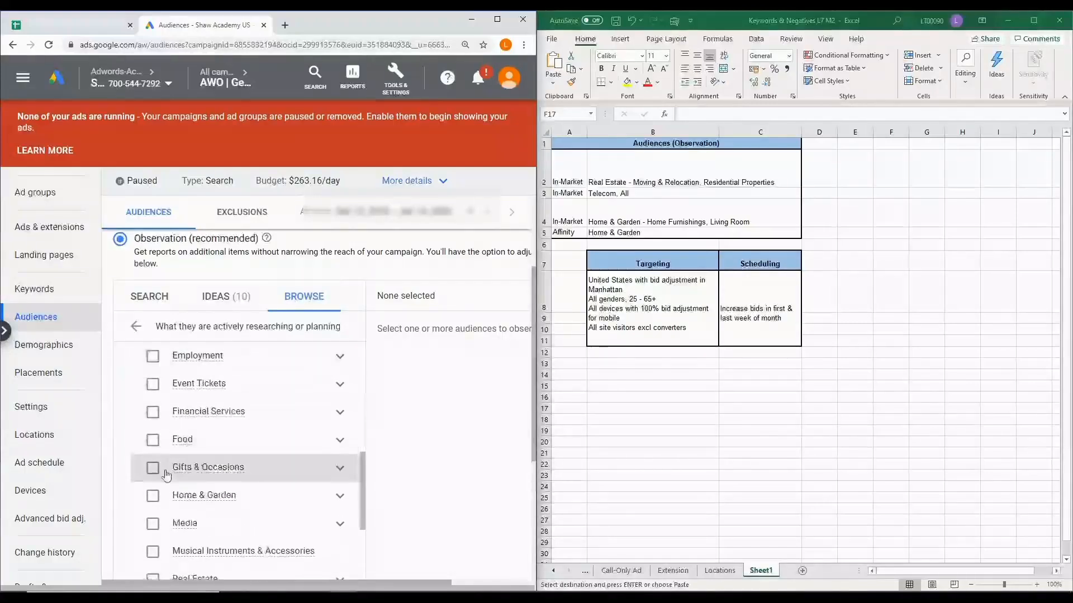
{"action": "scroll", "coordinate": [246, 437], "scroll_direction": "down", "scroll_amount": 1}
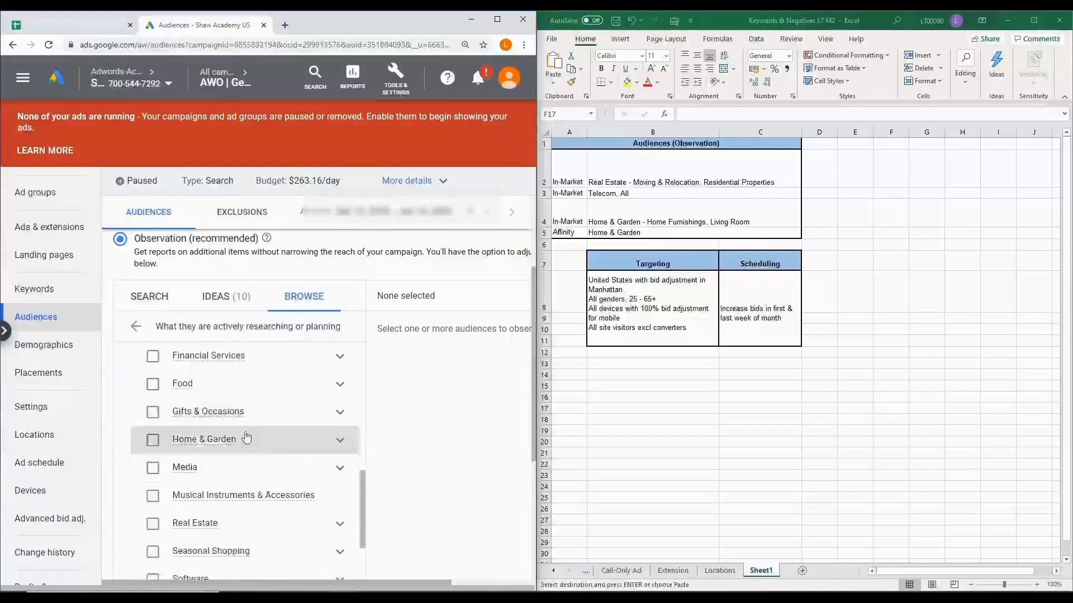
{"action": "left_click", "coordinate": [339, 441]}
{"action": "scroll", "coordinate": [289, 453], "scroll_direction": "down", "scroll_amount": 1}
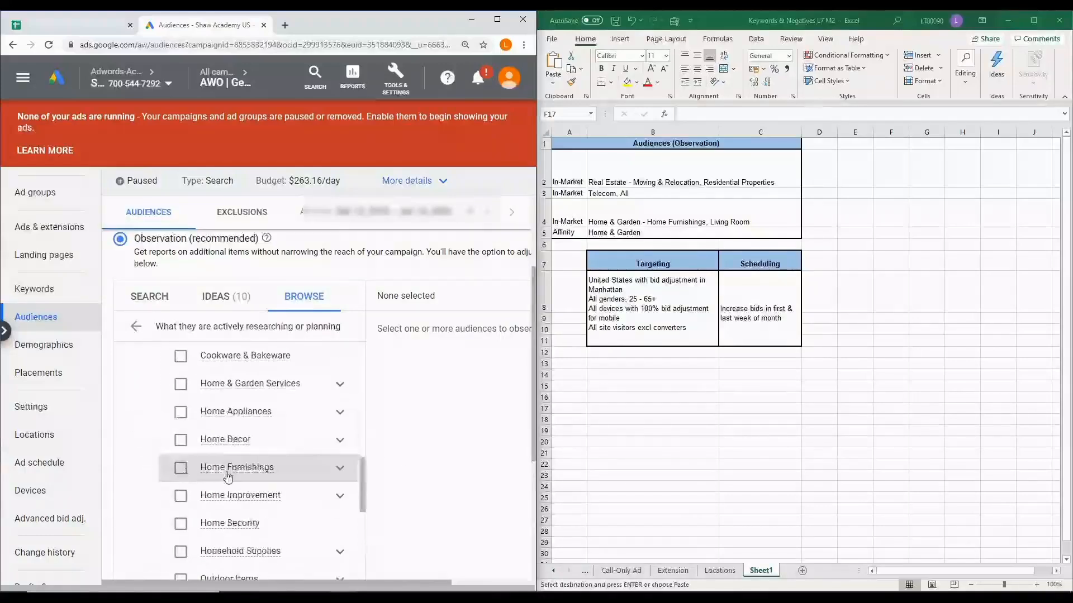
{"action": "mouse_move", "coordinate": [263, 468]}
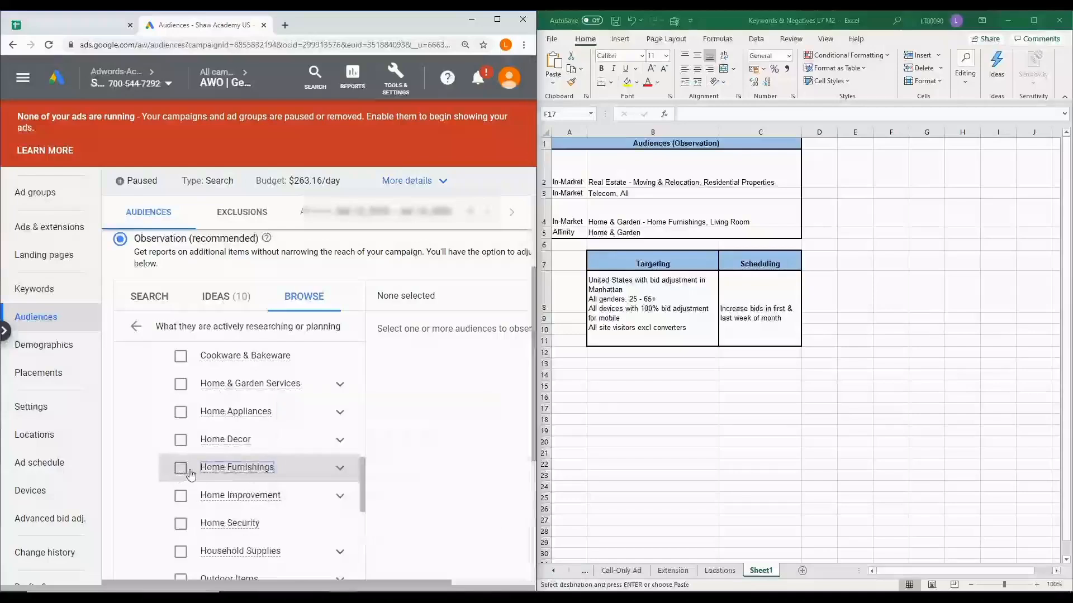
{"action": "left_click", "coordinate": [339, 468]}
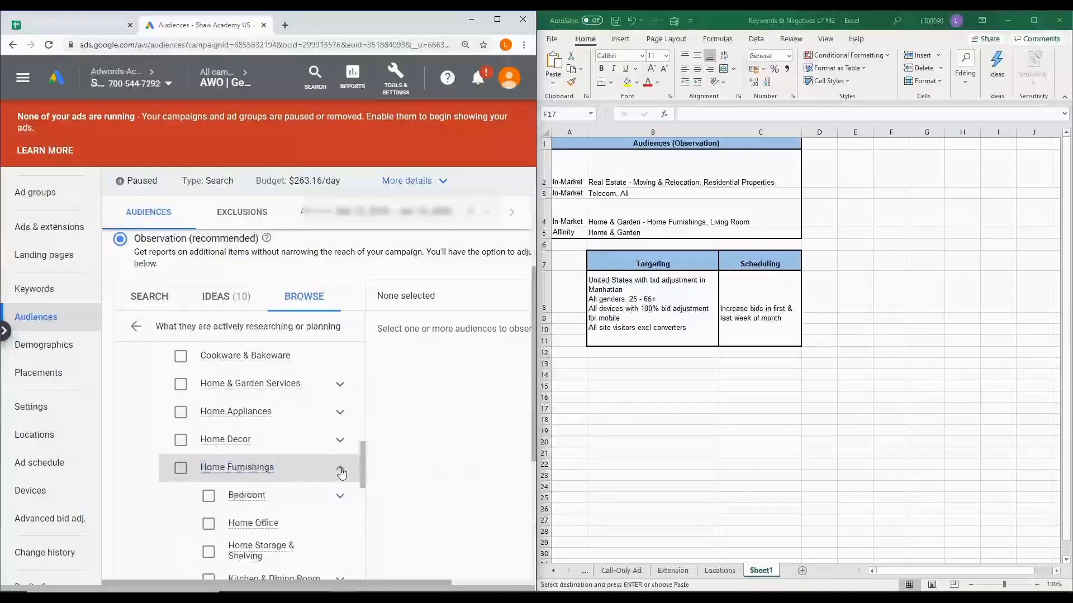
{"action": "scroll", "coordinate": [342, 473], "scroll_direction": "down", "scroll_amount": 3}
{"action": "left_click", "coordinate": [209, 441]}
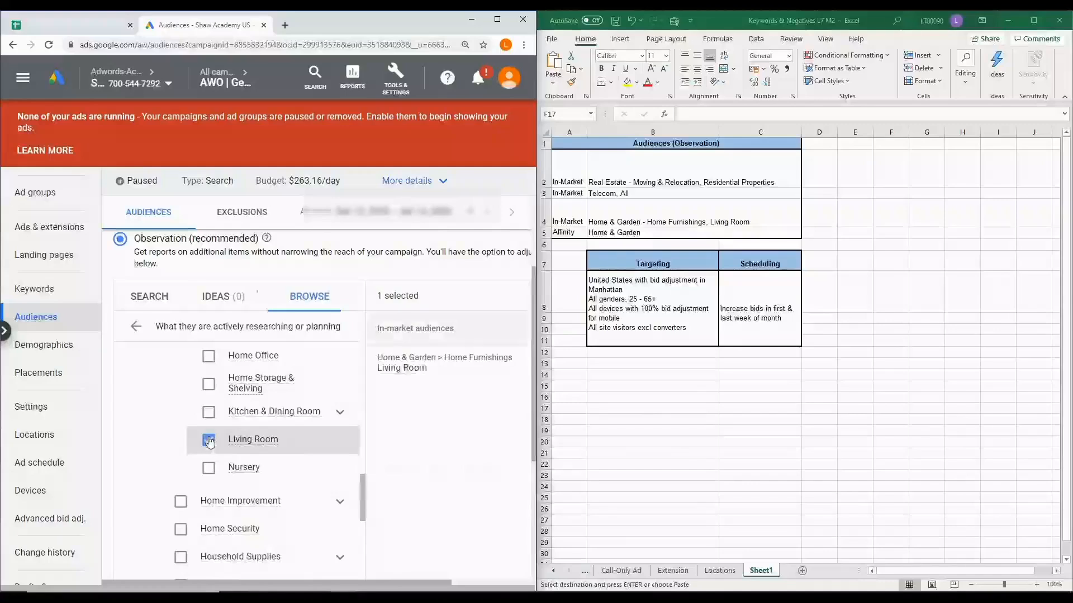
Select the in-market audiences Moving & Relocation and Residential Properties under Real Estate
{"action": "mouse_move", "coordinate": [237, 447]}
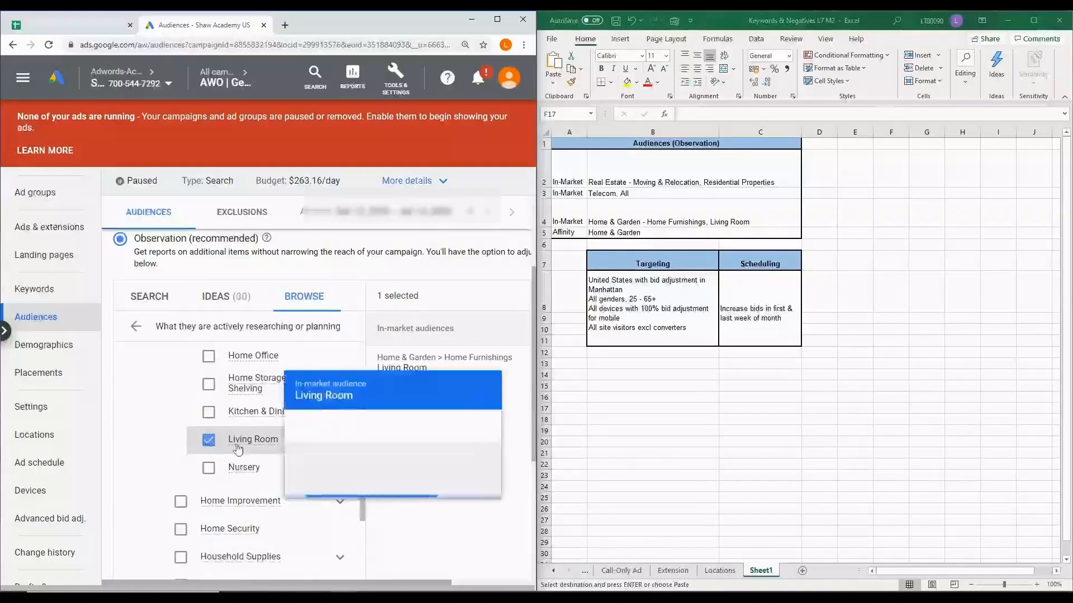
{"action": "scroll", "coordinate": [144, 436], "scroll_direction": "up", "scroll_amount": 4}
{"action": "scroll", "coordinate": [144, 435], "scroll_direction": "down", "scroll_amount": 7}
{"action": "scroll", "coordinate": [143, 436], "scroll_direction": "down", "scroll_amount": 4}
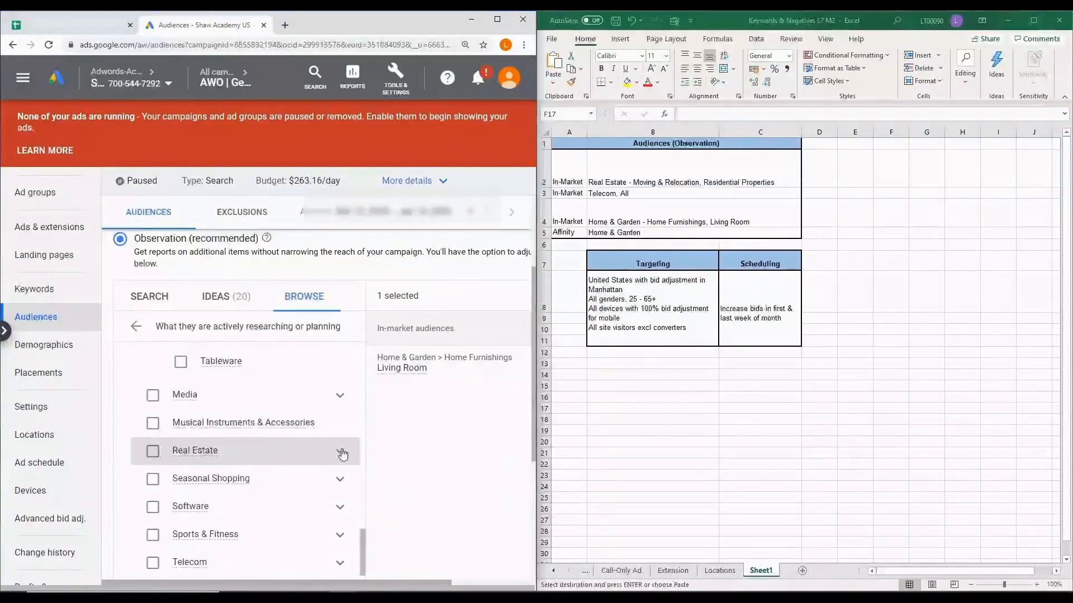
{"action": "left_click", "coordinate": [339, 452]}
{"action": "scroll", "coordinate": [203, 459], "scroll_direction": "down", "scroll_amount": 1}
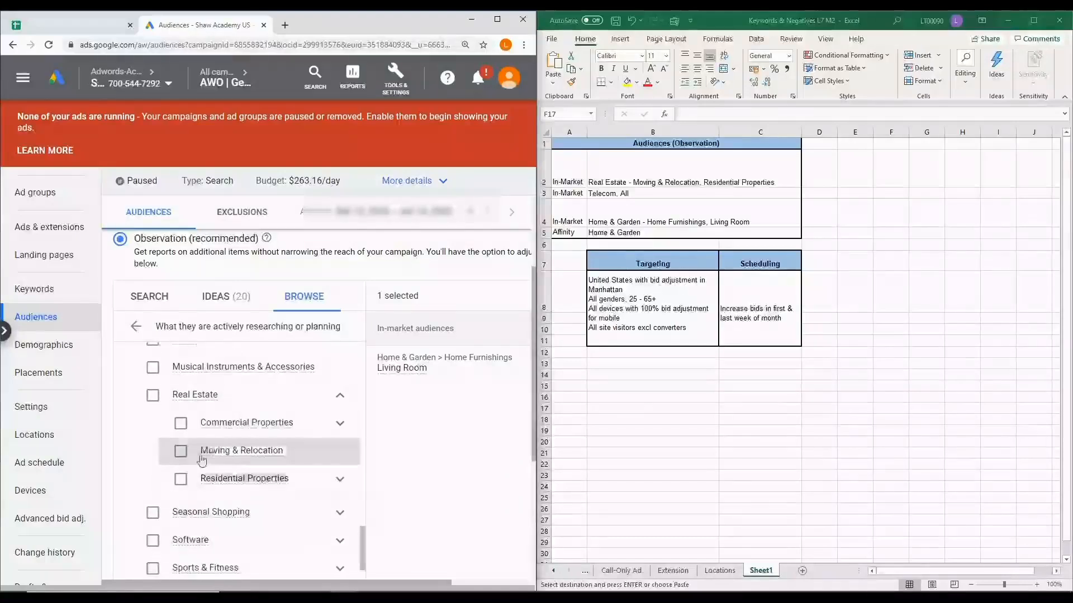
{"action": "left_click", "coordinate": [178, 450]}
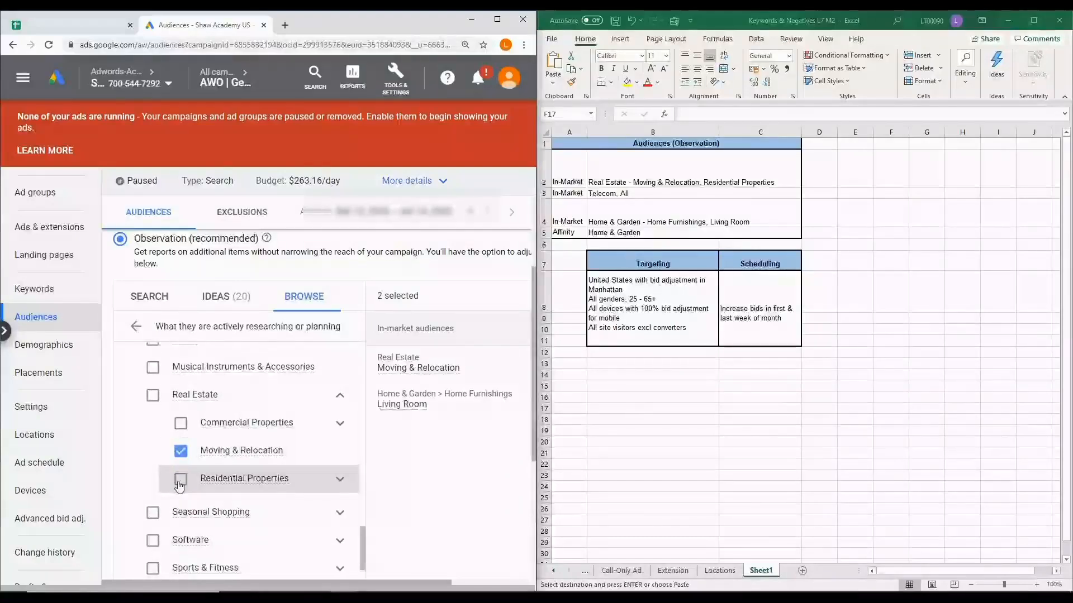
{"action": "left_click", "coordinate": [180, 481]}
Select the whole Telecom in-market audience, then collapse the expanded Telecom and Real Estate groups
{"action": "scroll", "coordinate": [178, 486], "scroll_direction": "down", "scroll_amount": 1}
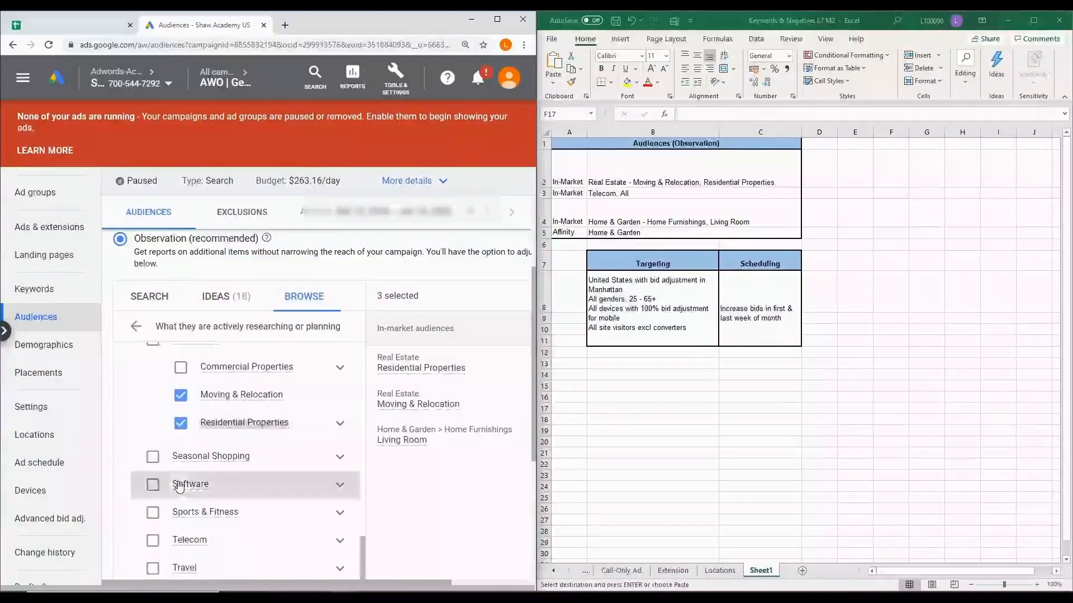
{"action": "left_click", "coordinate": [339, 535]}
{"action": "scroll", "coordinate": [252, 475], "scroll_direction": "down", "scroll_amount": 3}
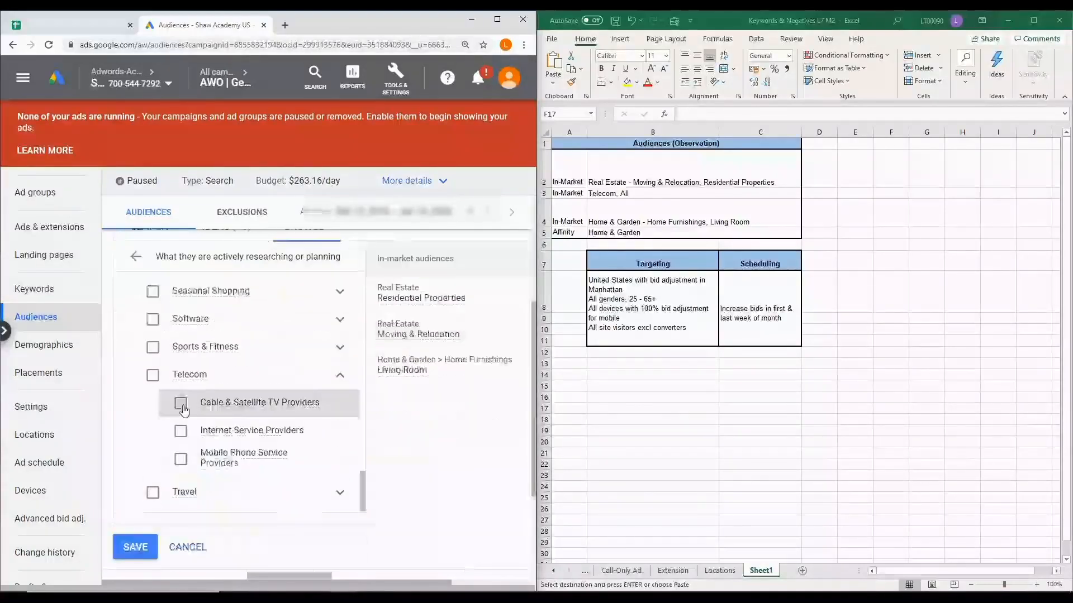
{"action": "left_click", "coordinate": [157, 381]}
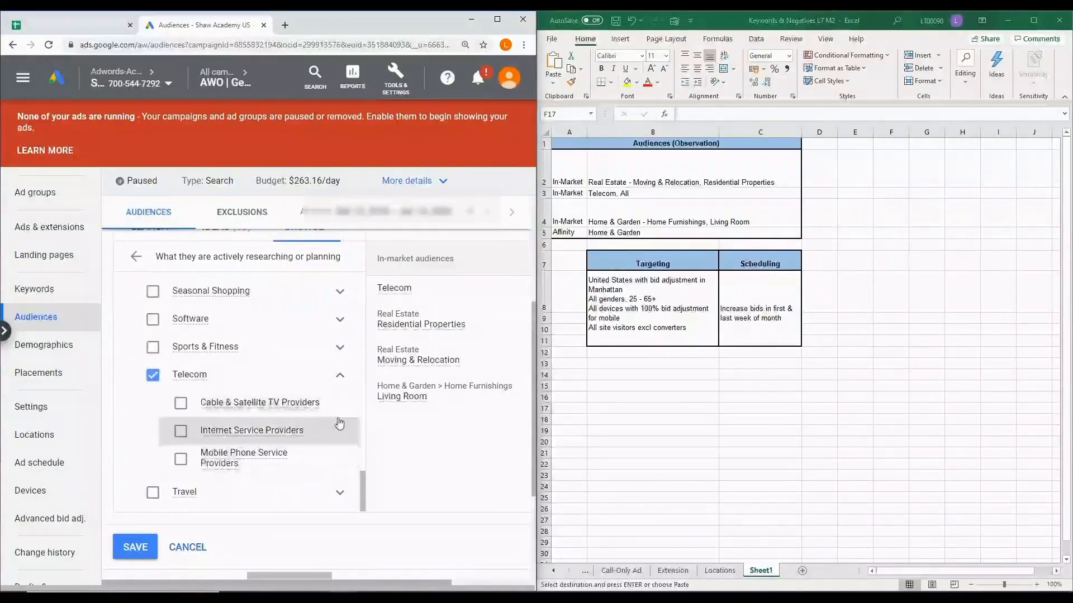
{"action": "left_click", "coordinate": [340, 381]}
{"action": "scroll", "coordinate": [184, 385], "scroll_direction": "up", "scroll_amount": 2}
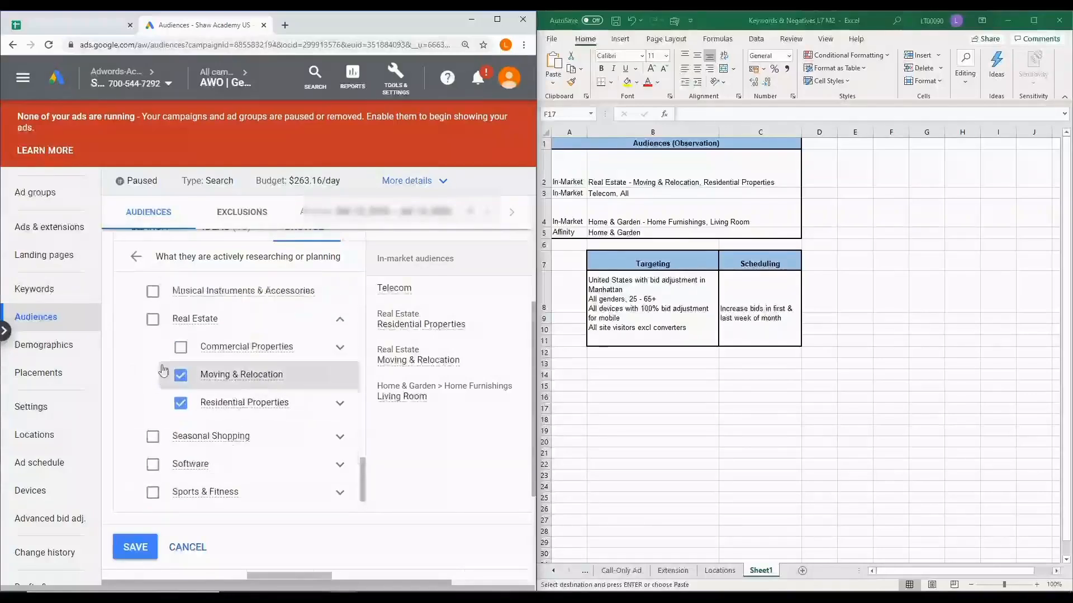
{"action": "left_click", "coordinate": [339, 320]}
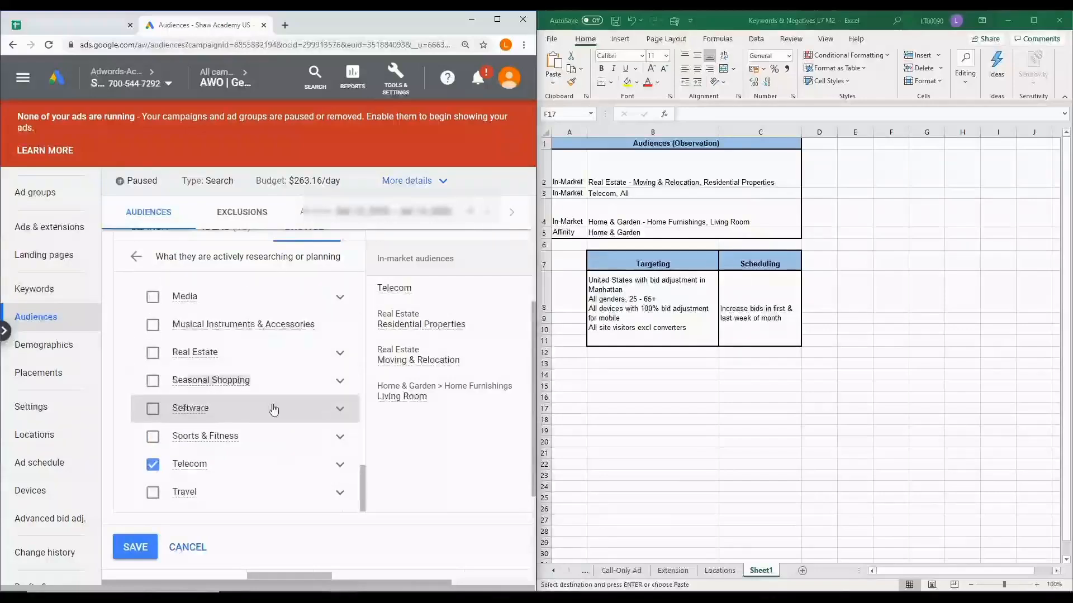
Select the affinity audience Home & Garden and save the chosen audiences to the campaign
{"action": "left_click", "coordinate": [135, 258]}
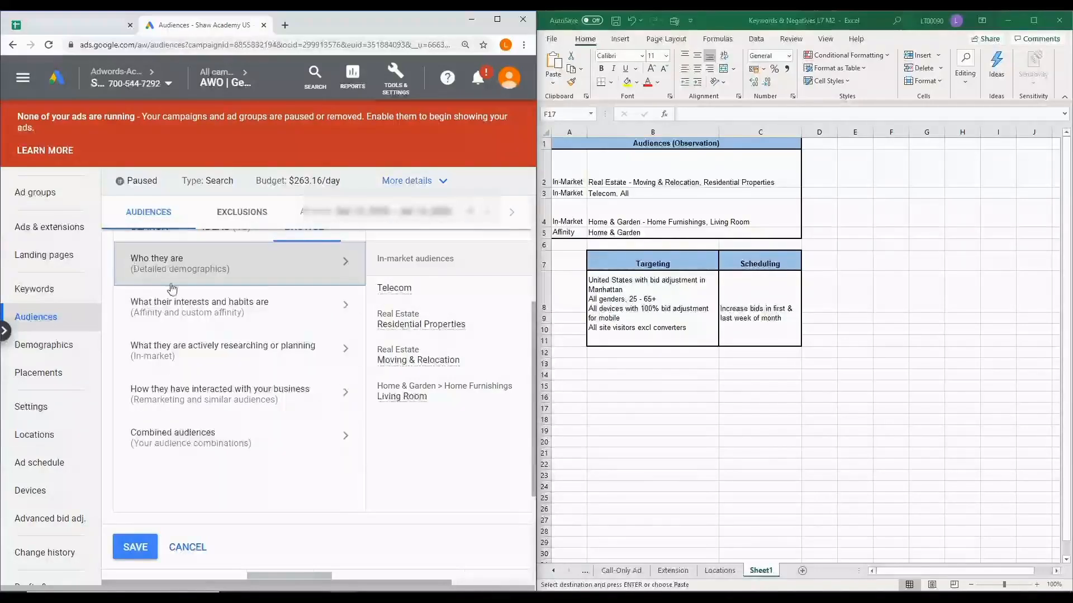
{"action": "left_click", "coordinate": [346, 310]}
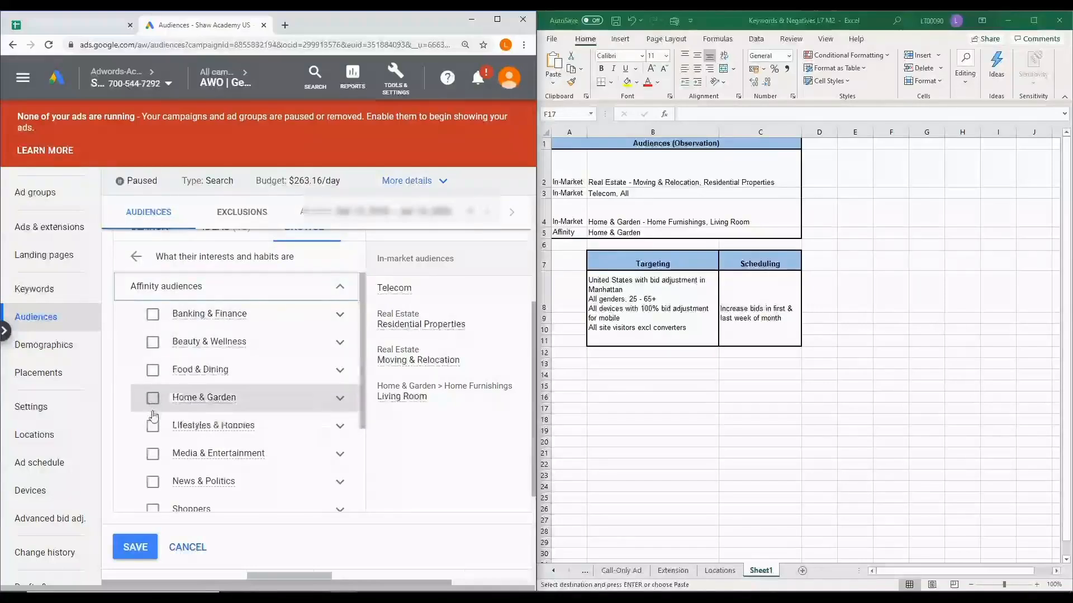
{"action": "left_click", "coordinate": [154, 399]}
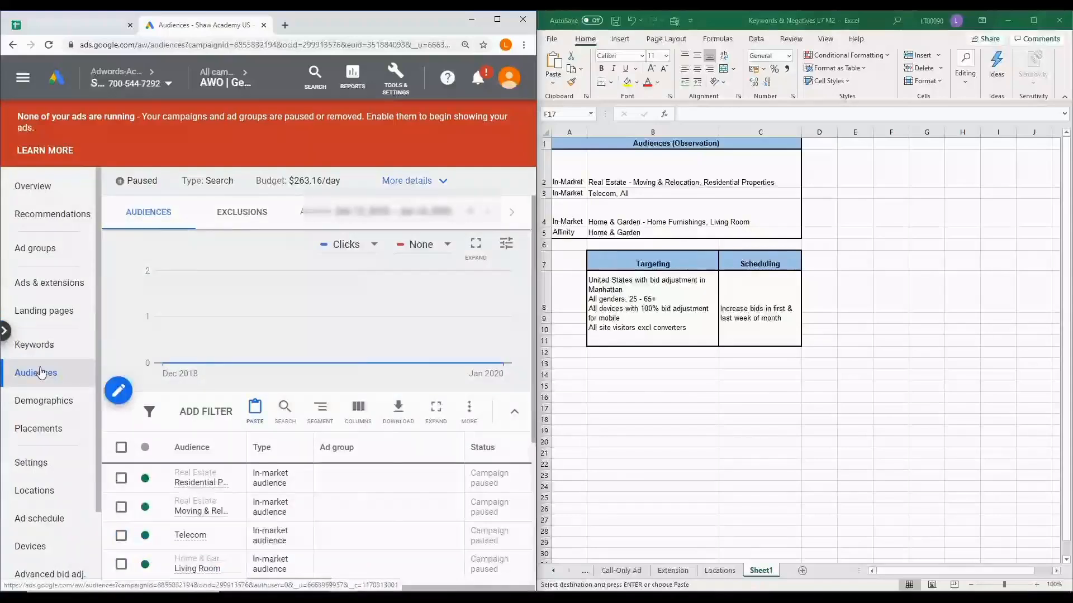
Open the campaign's negative keywords and bring up the Negatives sheet of the Excel workbook
{"action": "left_click", "coordinate": [55, 349]}
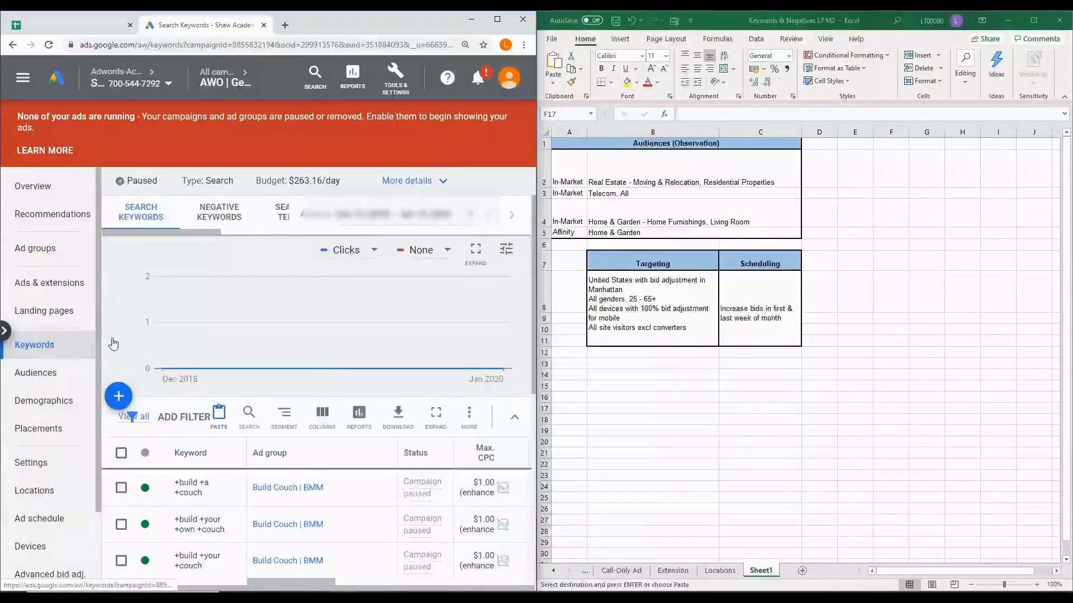
{"action": "left_click", "coordinate": [226, 219]}
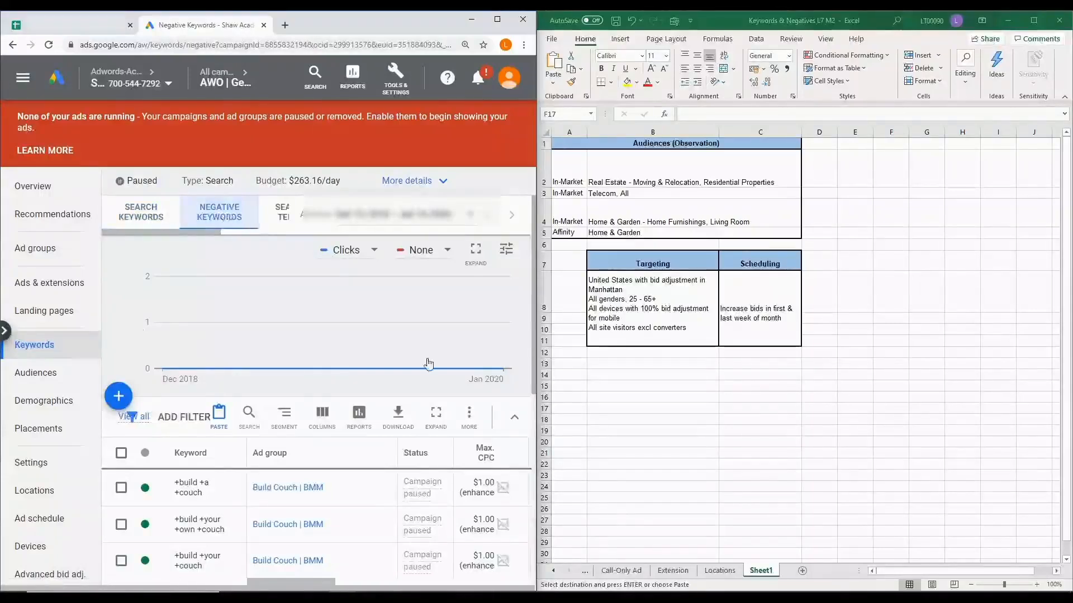
{"action": "left_click", "coordinate": [555, 570]}
{"action": "left_click", "coordinate": [555, 570]}
{"action": "left_click", "coordinate": [554, 570]}
{"action": "left_click", "coordinate": [555, 570]}
{"action": "left_click", "coordinate": [664, 570]}
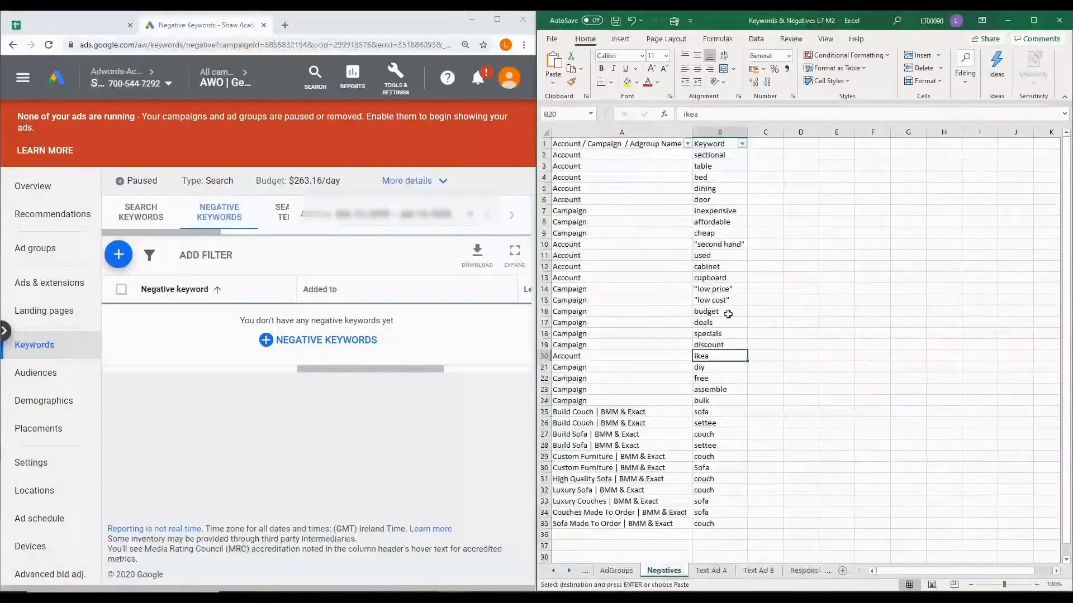
Start adding negative keywords to the campaign and filter the Negatives sheet to the Account rows only
{"action": "left_click", "coordinate": [334, 348]}
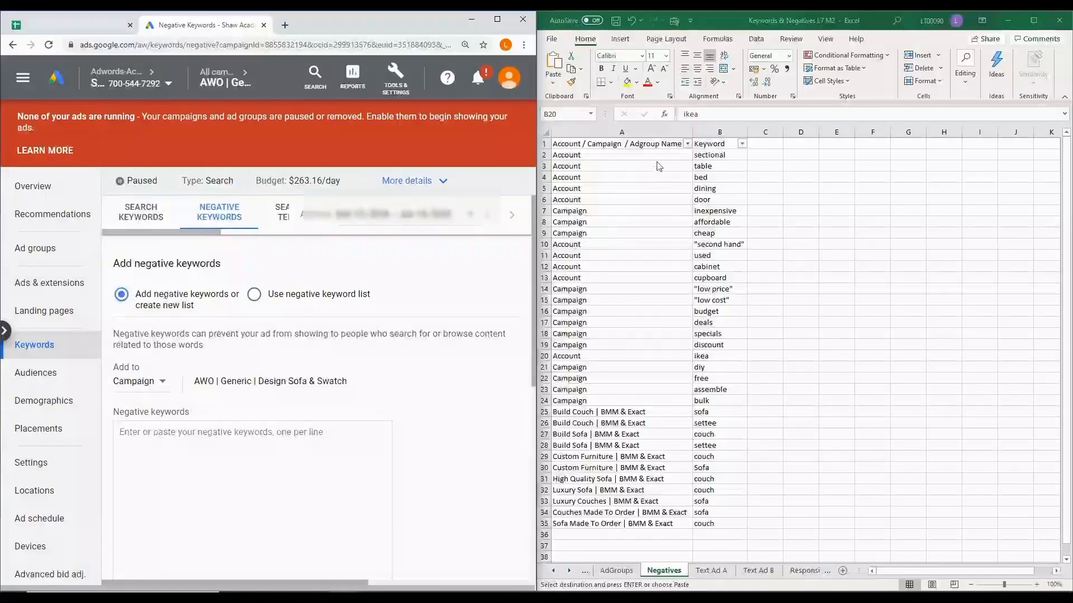
{"action": "left_click", "coordinate": [688, 146]}
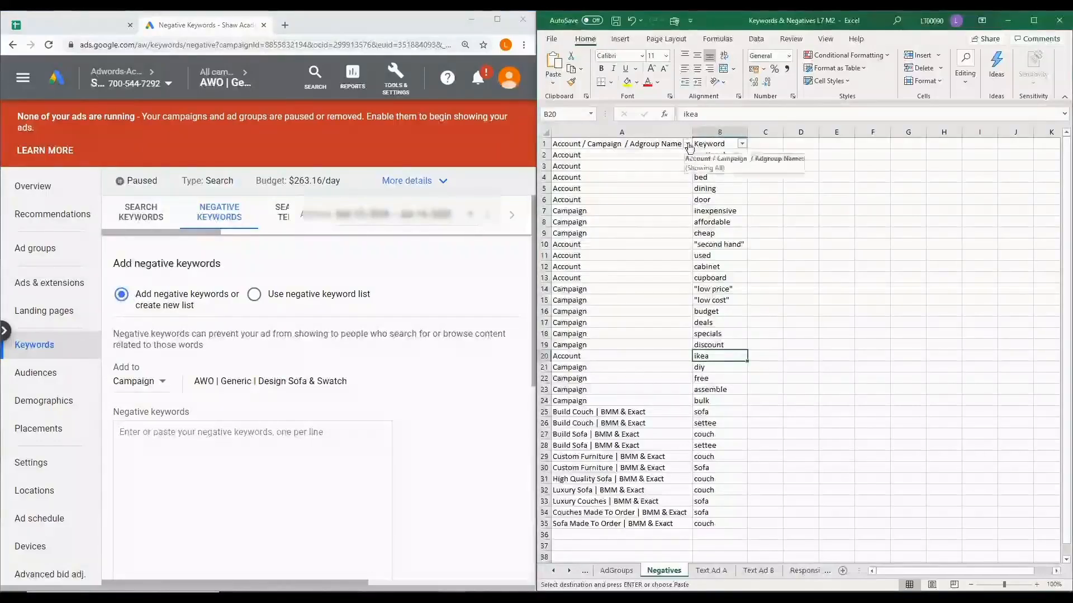
{"action": "left_click", "coordinate": [688, 144]}
{"action": "left_click", "coordinate": [572, 260]}
{"action": "left_click", "coordinate": [572, 270]}
{"action": "left_click", "coordinate": [620, 364]}
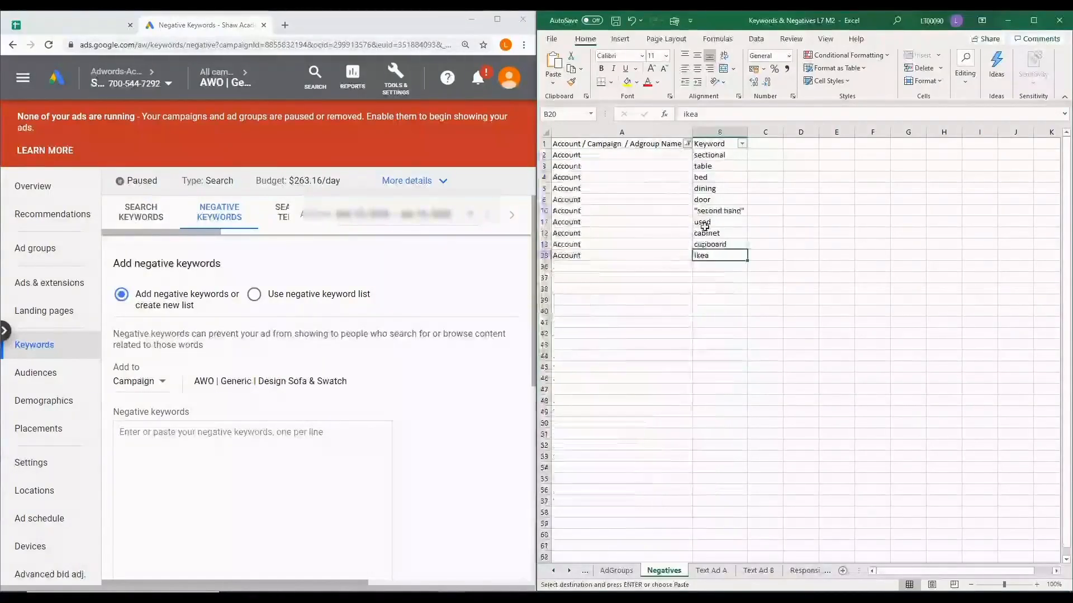
Copy the account negatives, from sectional through ikea, out of the Keyword column into the campaign's negative keywords box
{"action": "left_click_drag", "start_coordinate": [706, 156], "coordinate": [712, 257]}
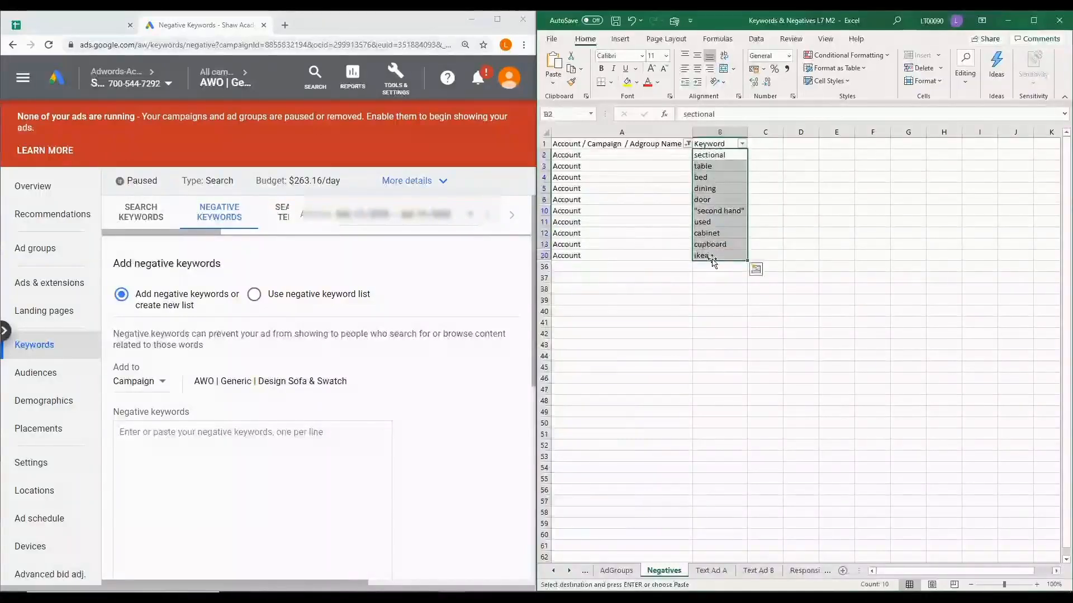
{"action": "left_click", "coordinate": [170, 440]}
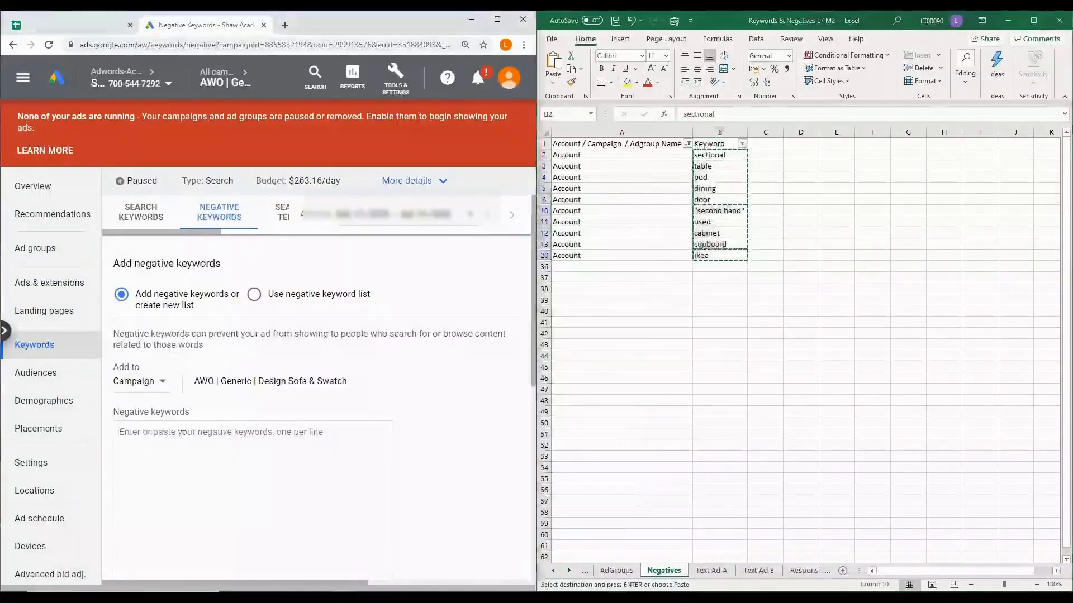
{"action": "key", "text": "ctrl+v"}
{"action": "left_click", "coordinate": [193, 481]}
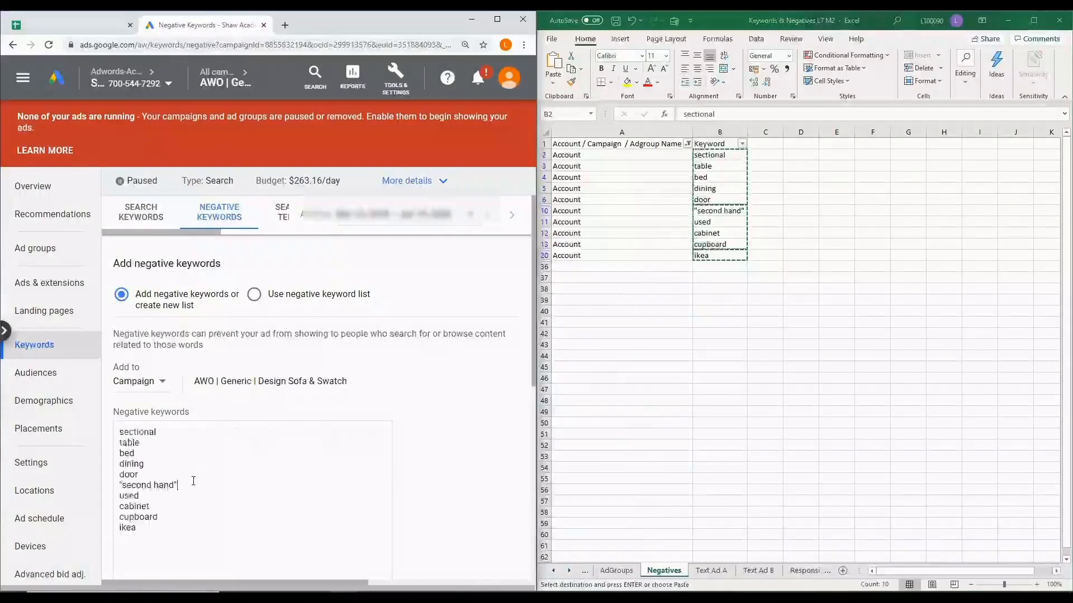
{"action": "scroll", "coordinate": [193, 481], "scroll_direction": "down", "scroll_amount": 5}
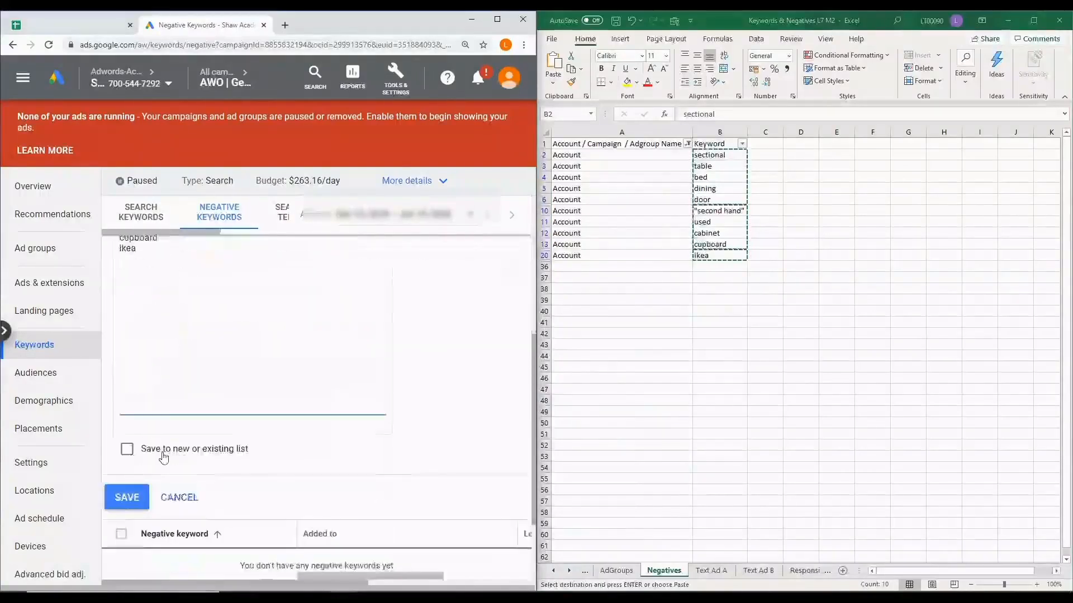
Save the pasted negative keywords to a new list named Account level negatives
{"action": "left_click", "coordinate": [127, 450]}
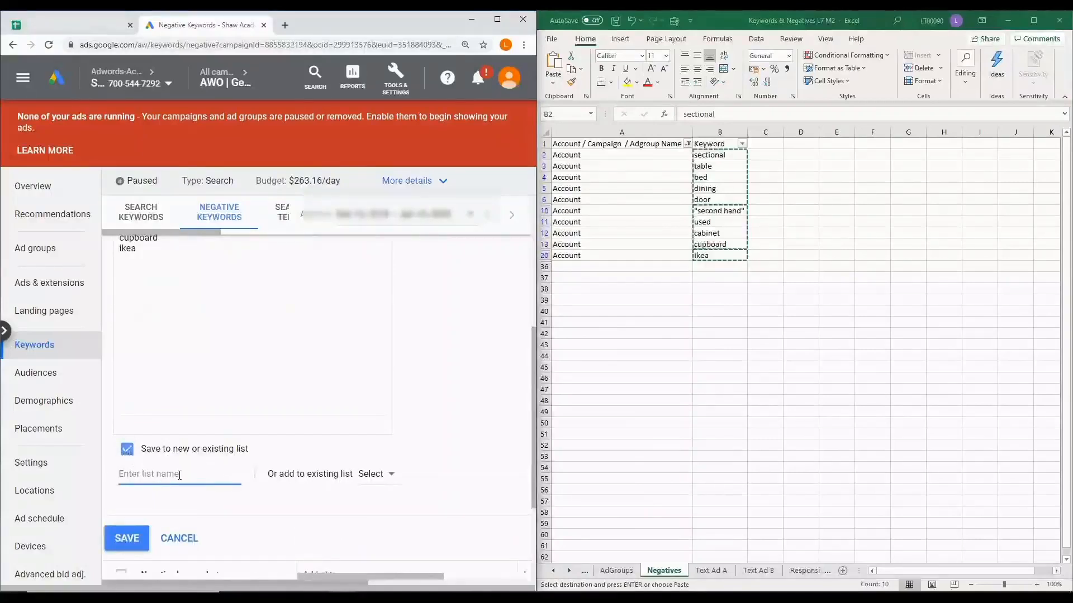
{"action": "type", "text": "Account le"}
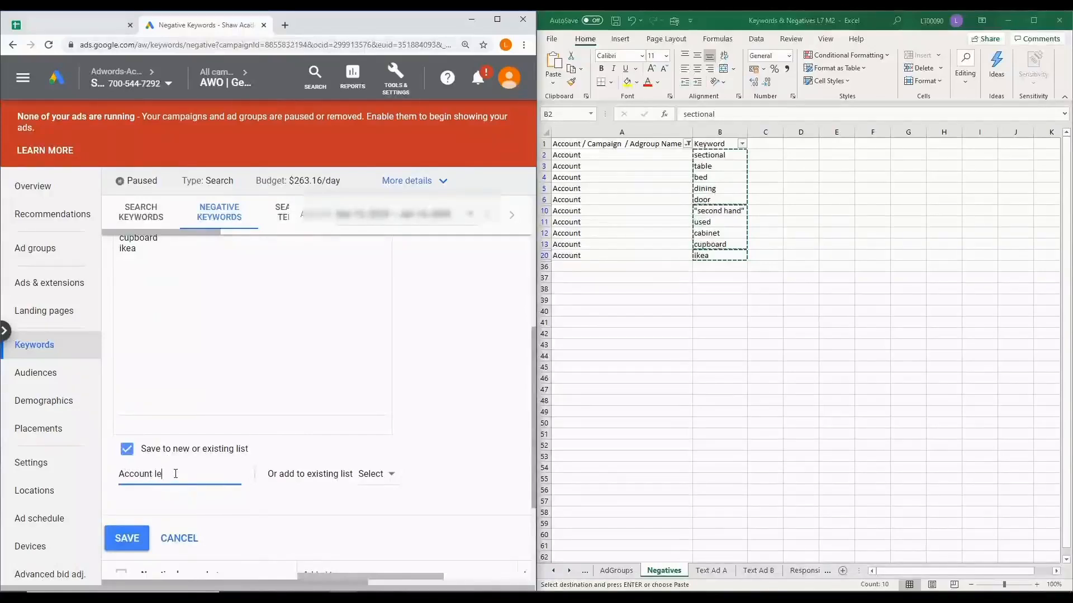
{"action": "type", "text": "vel negatives"}
{"action": "left_click", "coordinate": [119, 550]}
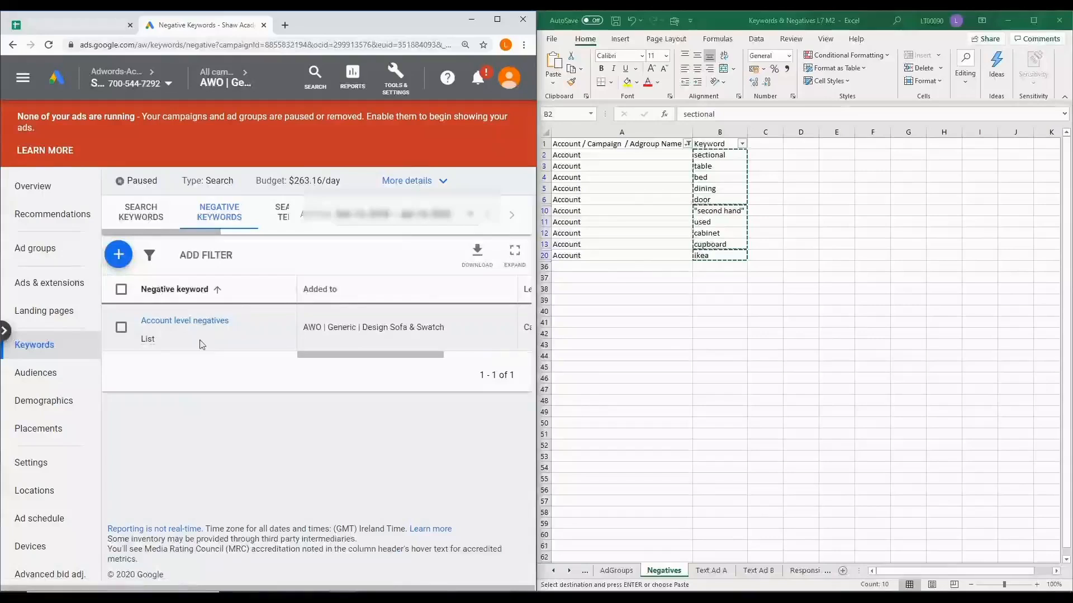
Start another set of negative keywords for the campaign and filter the Negatives sheet to the Campaign rows only
{"action": "left_click", "coordinate": [118, 255]}
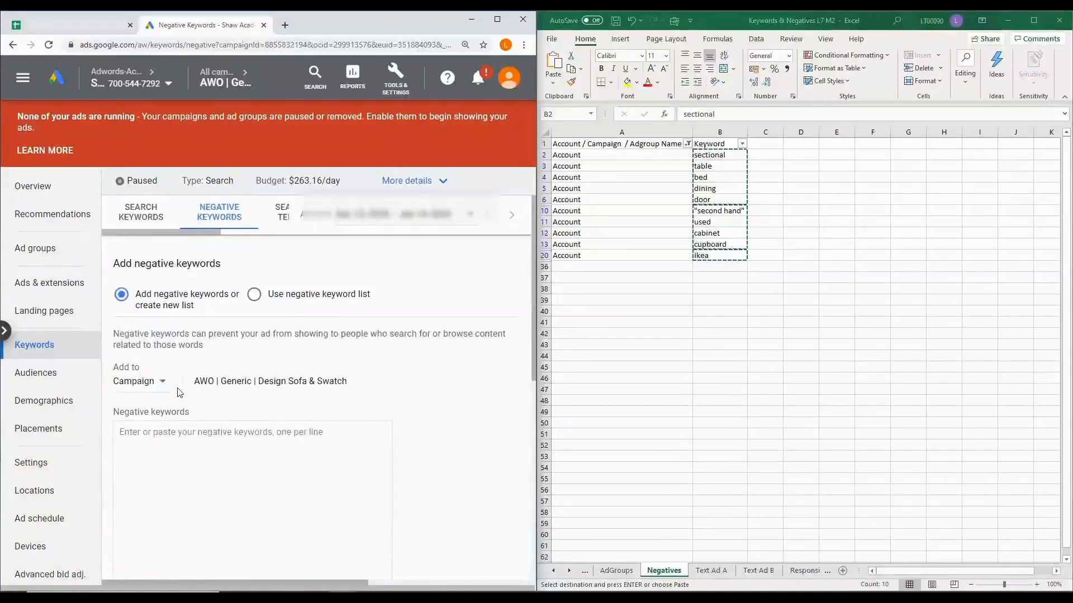
{"action": "left_click", "coordinate": [687, 143]}
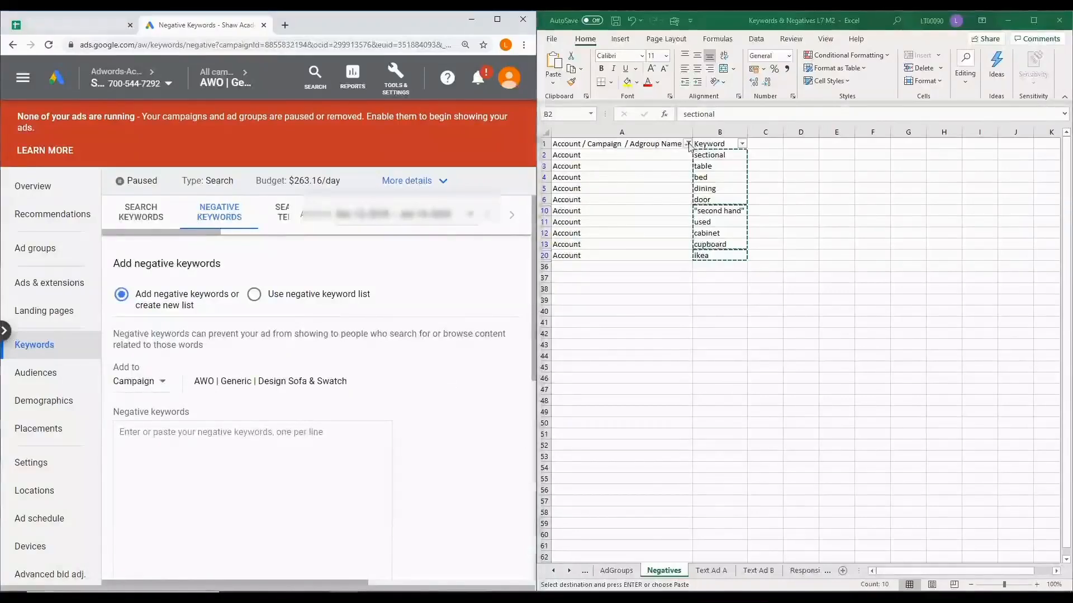
{"action": "left_click", "coordinate": [572, 270]}
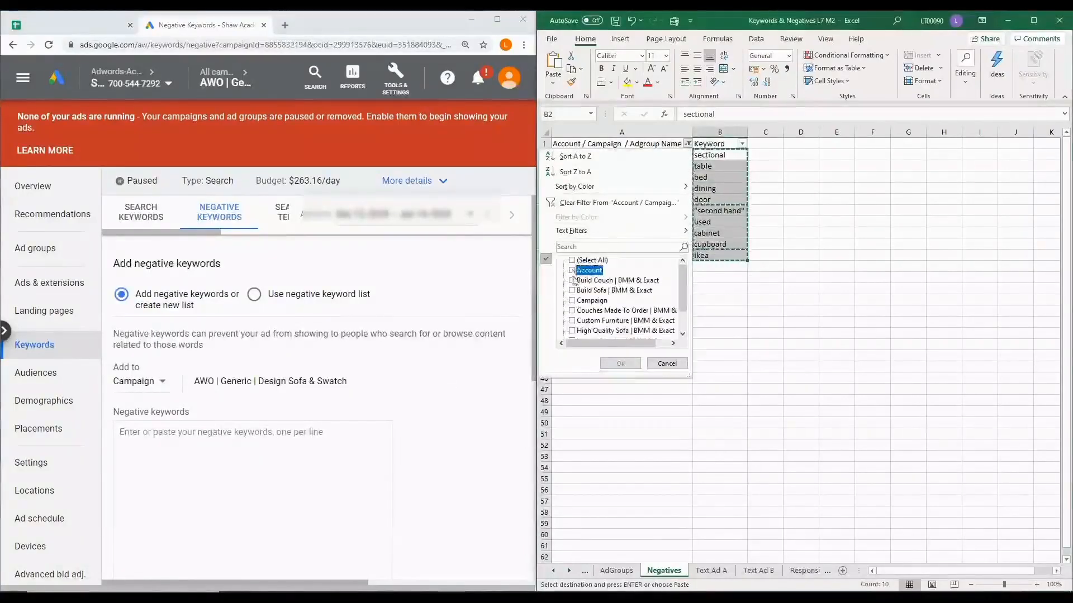
{"action": "left_click", "coordinate": [572, 301]}
{"action": "left_click", "coordinate": [620, 363]}
Copy the campaign negatives, from inexpensive through bulk, into the negative keywords box, save them without a list and review the entries
{"action": "left_click_drag", "start_coordinate": [706, 156], "coordinate": [701, 294]}
{"action": "left_click", "coordinate": [151, 426]}
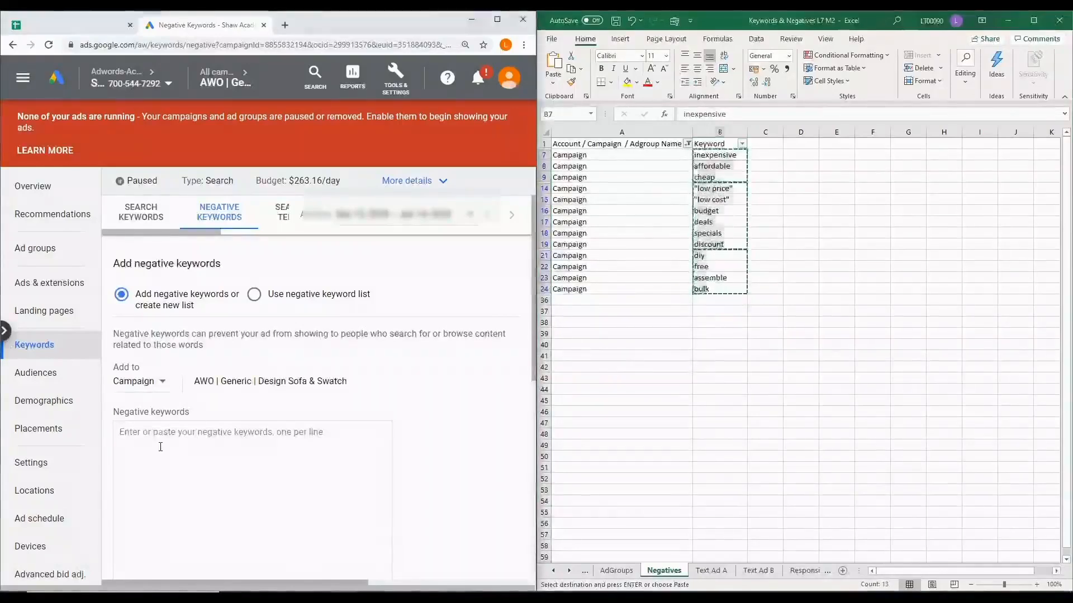
{"action": "key", "text": "ctrl+v"}
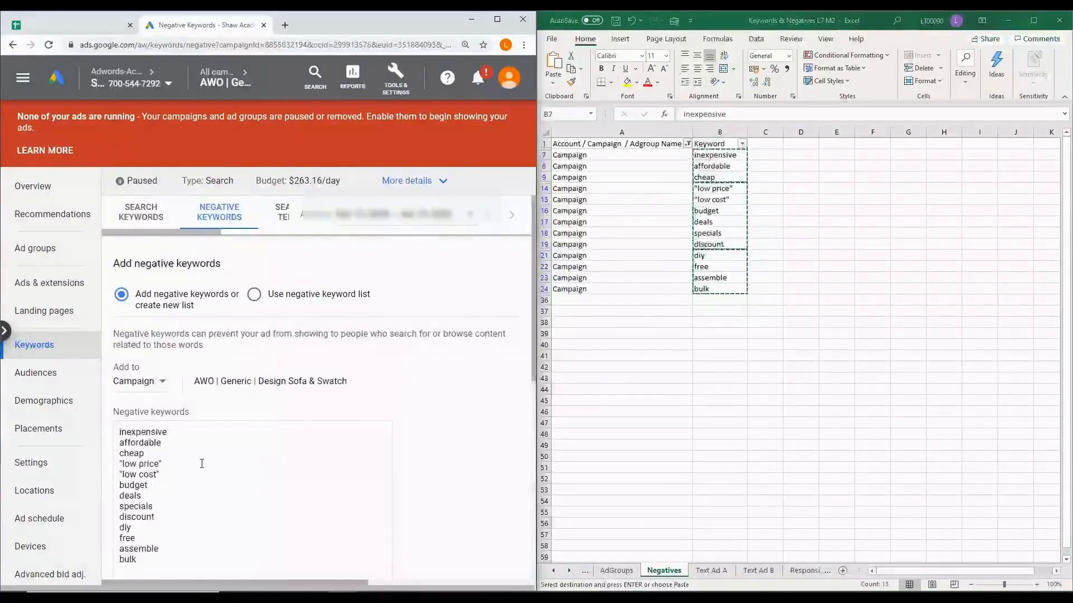
{"action": "scroll", "coordinate": [201, 447], "scroll_direction": "down", "scroll_amount": 1}
{"action": "scroll", "coordinate": [174, 530], "scroll_direction": "down", "scroll_amount": 2}
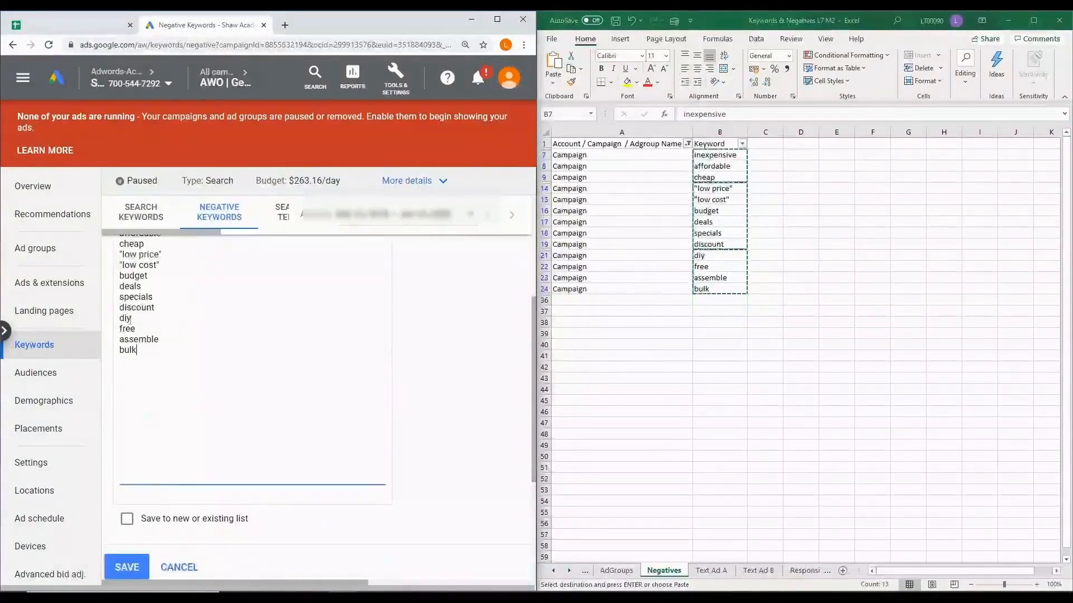
{"action": "scroll", "coordinate": [172, 373], "scroll_direction": "down", "scroll_amount": 1}
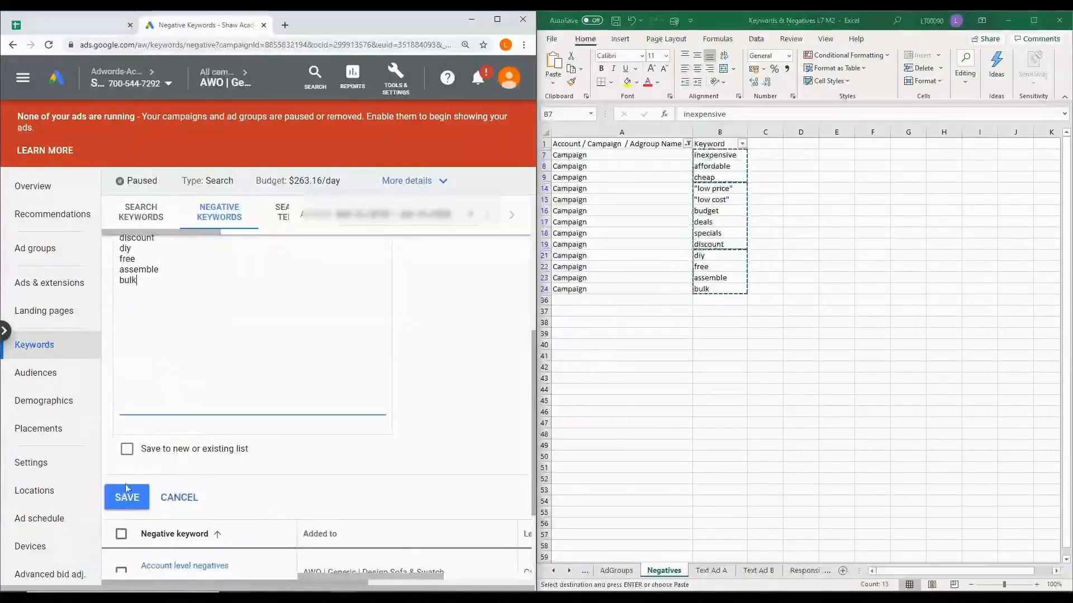
{"action": "left_click", "coordinate": [127, 498]}
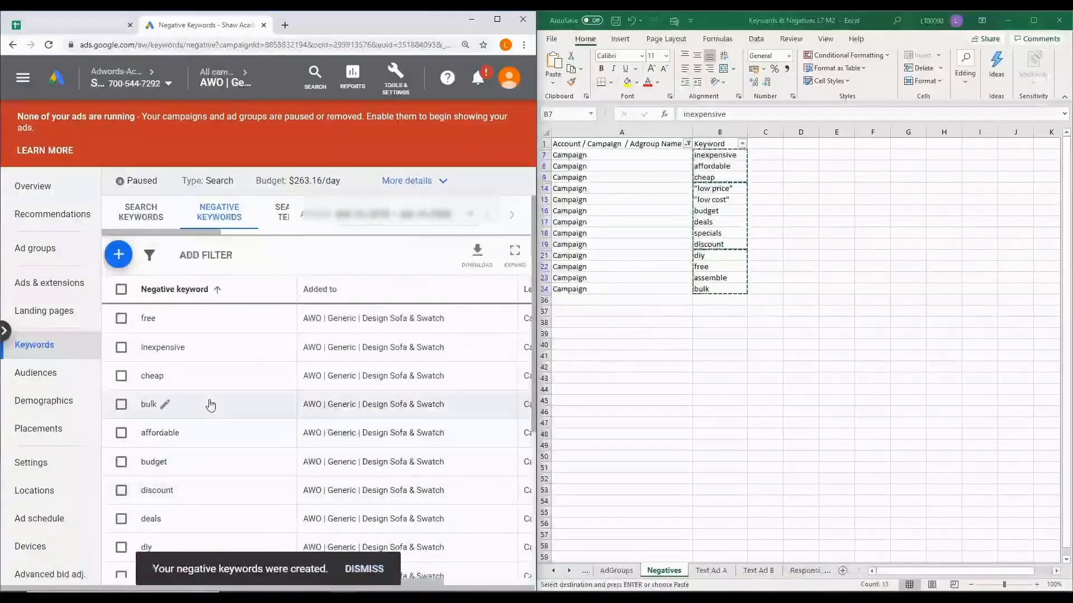
{"action": "scroll", "coordinate": [203, 449], "scroll_direction": "down", "scroll_amount": 4}
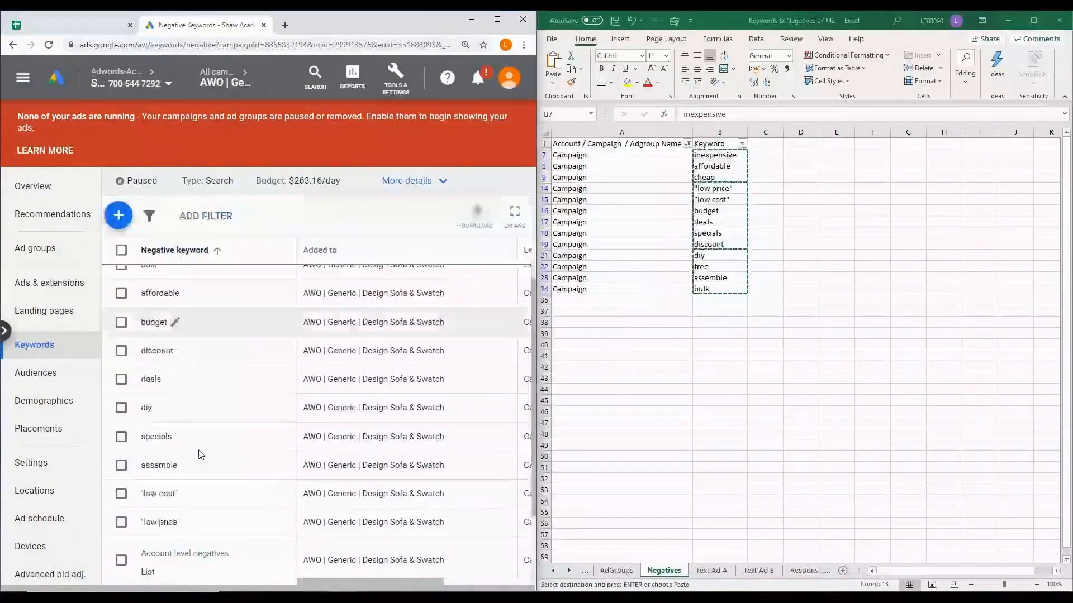
{"action": "scroll", "coordinate": [200, 454], "scroll_direction": "up", "scroll_amount": 4}
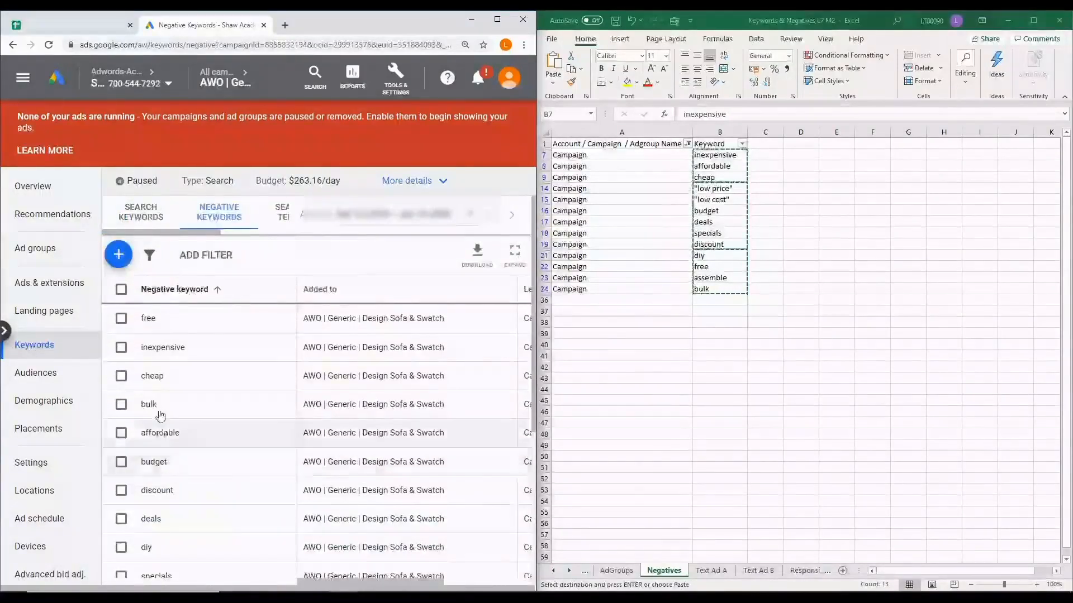
Filter the Negatives sheet to the Couches Made To Order, Custom Furniture, High Quality Sofa, Luxury Couches, Luxury Sofa and Sofa Made To Order ad groups
{"action": "left_click", "coordinate": [714, 200]}
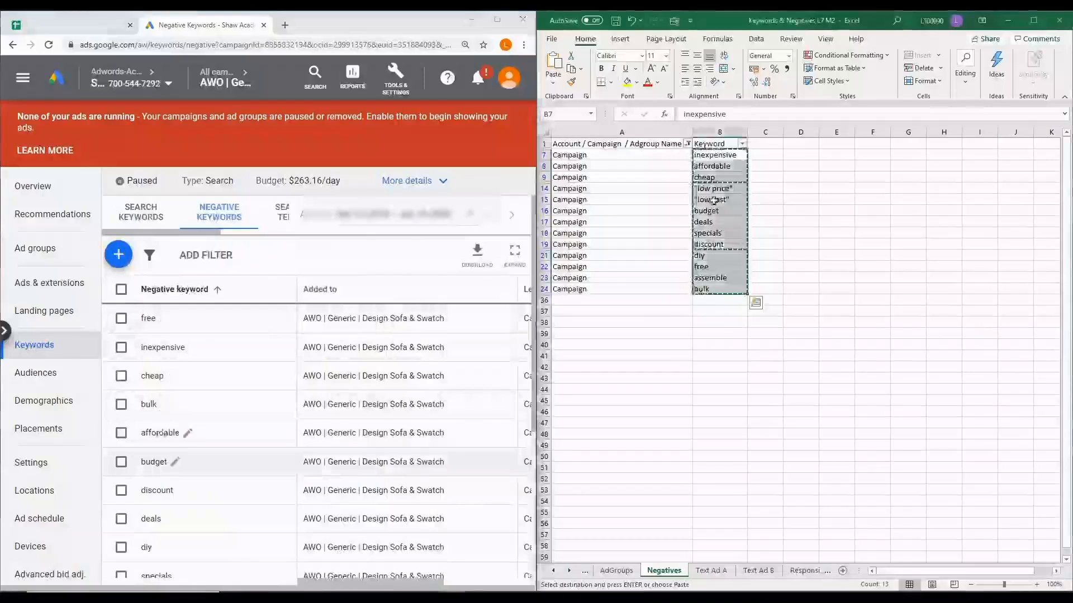
{"action": "left_click", "coordinate": [688, 144]}
{"action": "left_click", "coordinate": [573, 302]}
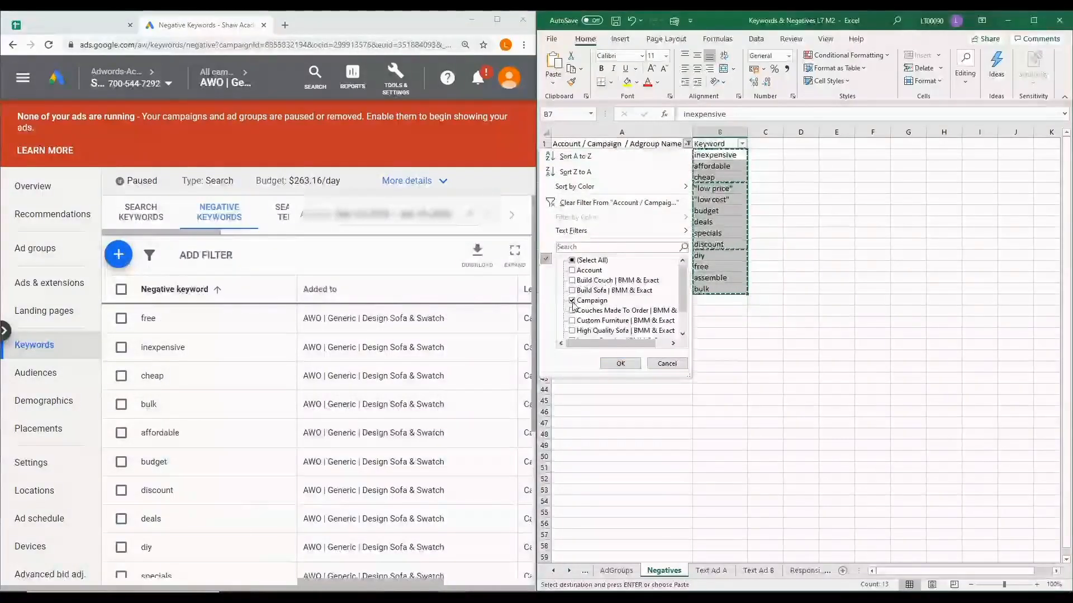
{"action": "scroll", "coordinate": [574, 306], "scroll_direction": "down", "scroll_amount": 1}
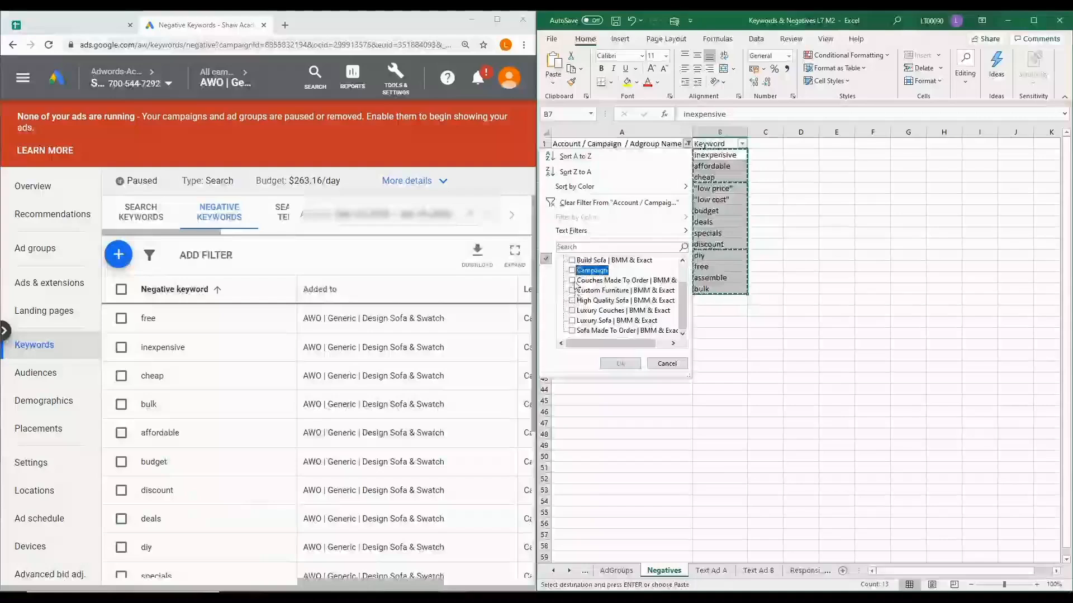
{"action": "left_click", "coordinate": [572, 280]}
{"action": "left_click", "coordinate": [572, 291]}
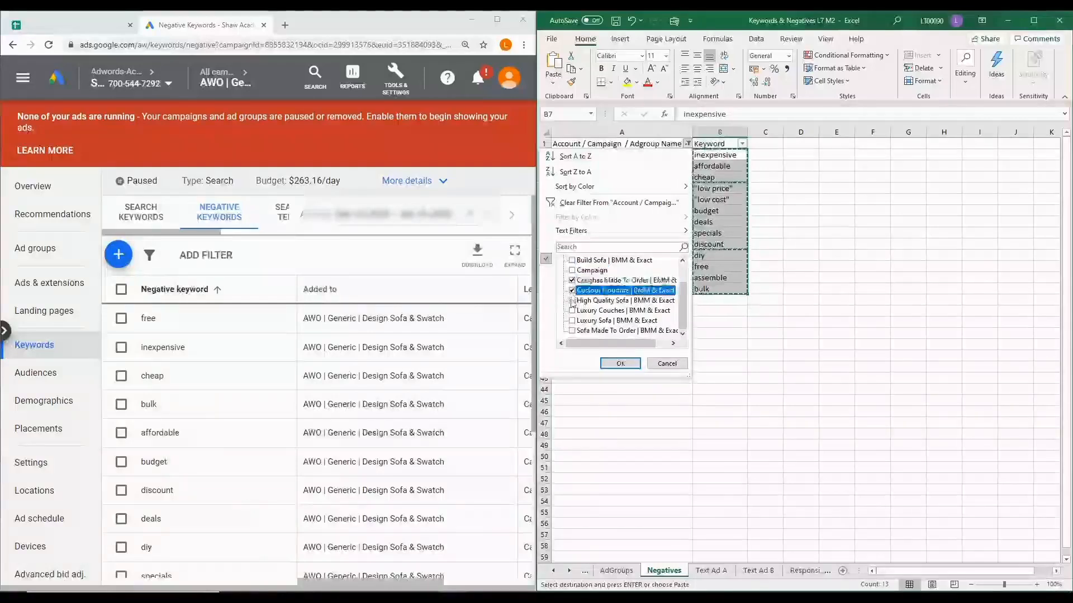
{"action": "left_click", "coordinate": [573, 301]}
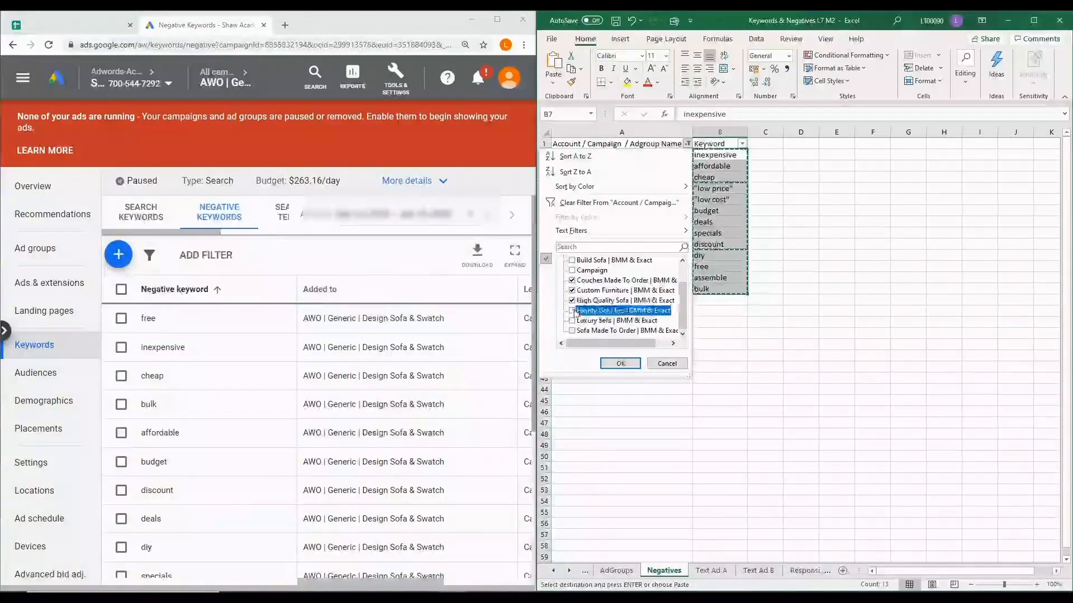
{"action": "left_click", "coordinate": [572, 321]}
{"action": "left_click", "coordinate": [572, 331]}
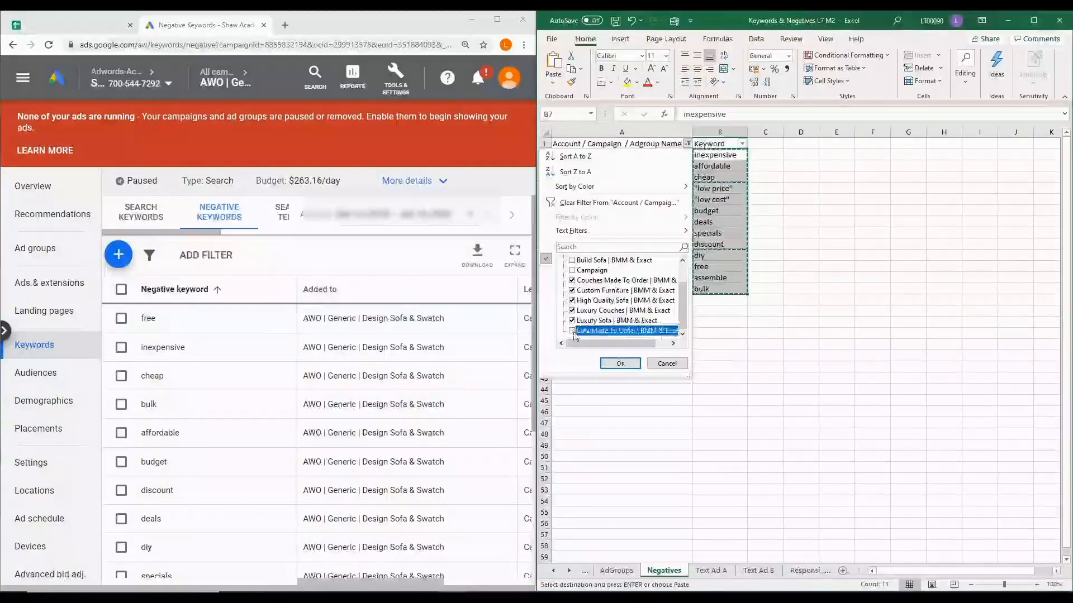
{"action": "left_click", "coordinate": [621, 364]}
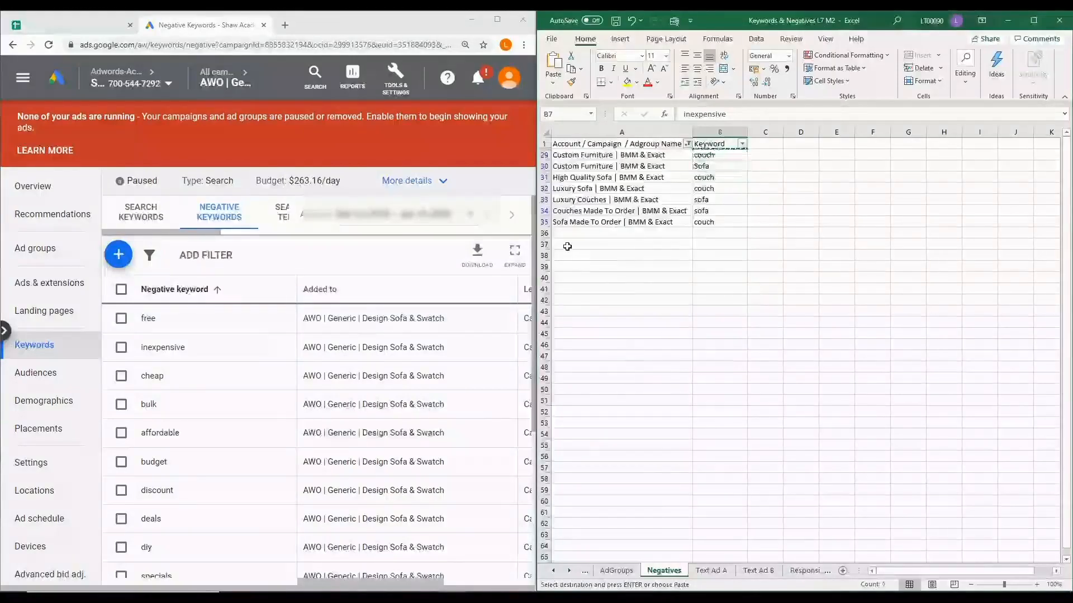
{"action": "left_click", "coordinate": [596, 252]}
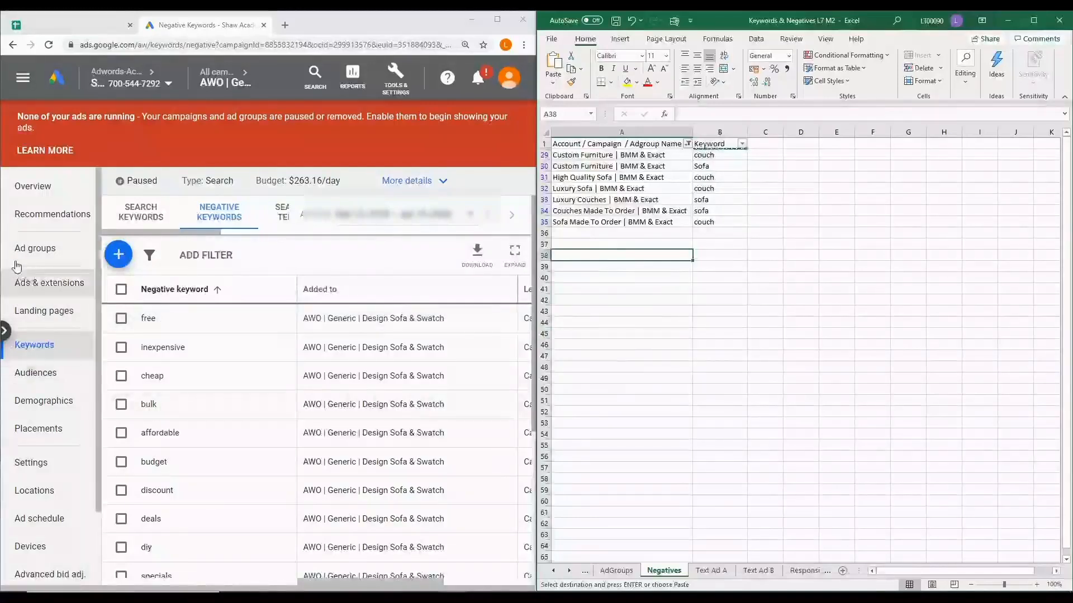
Open the Build Couch | BMM ad group's negative keywords and enter sofa as a new negative keyword at ad group level
{"action": "left_click", "coordinate": [38, 255]}
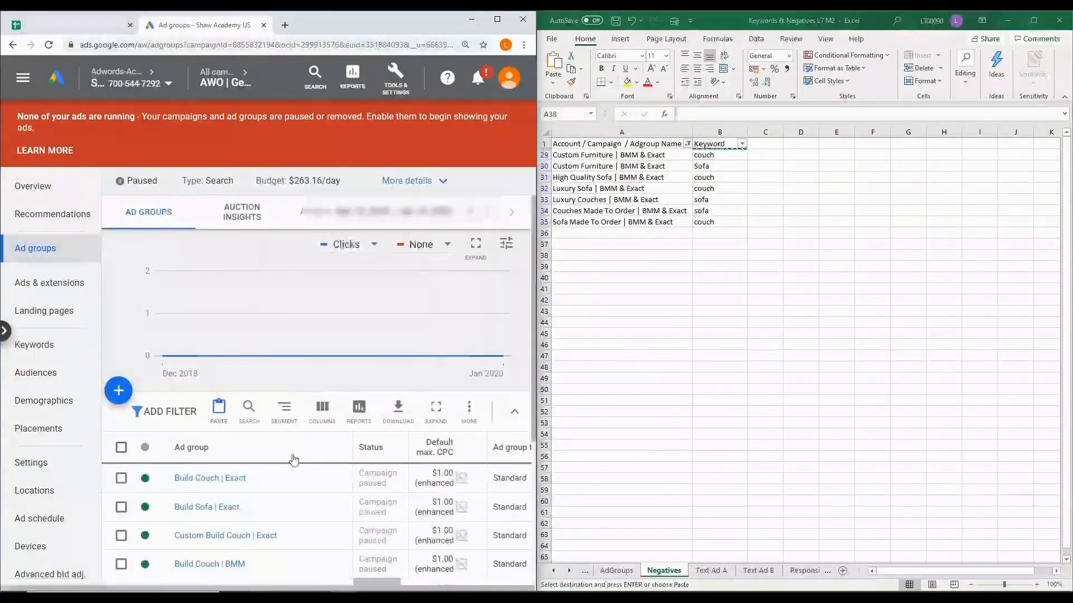
{"action": "scroll", "coordinate": [295, 459], "scroll_direction": "down", "scroll_amount": 2}
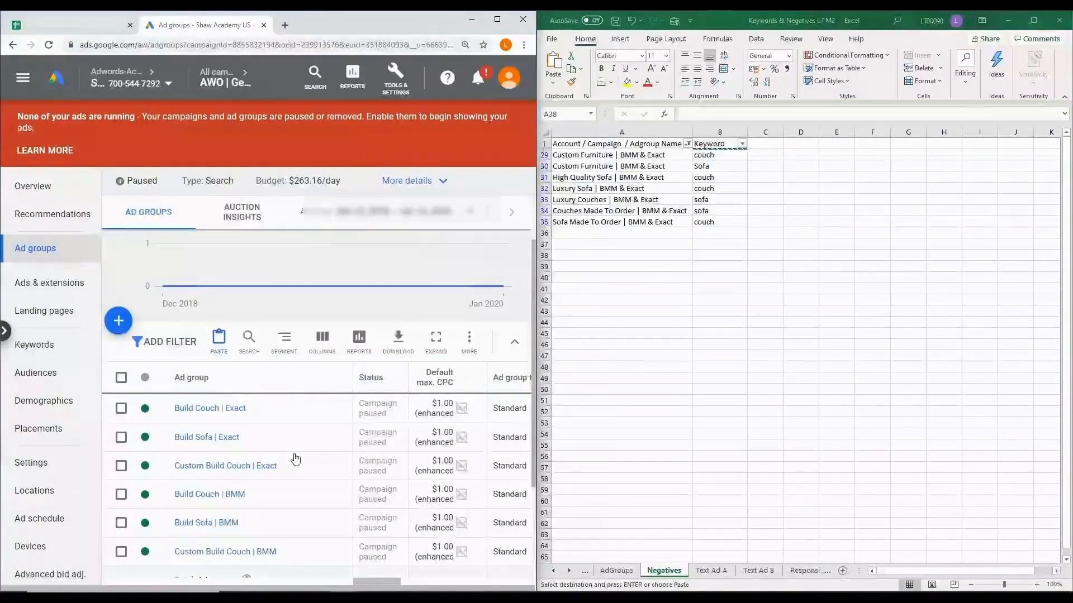
{"action": "scroll", "coordinate": [295, 458], "scroll_direction": "down", "scroll_amount": 2}
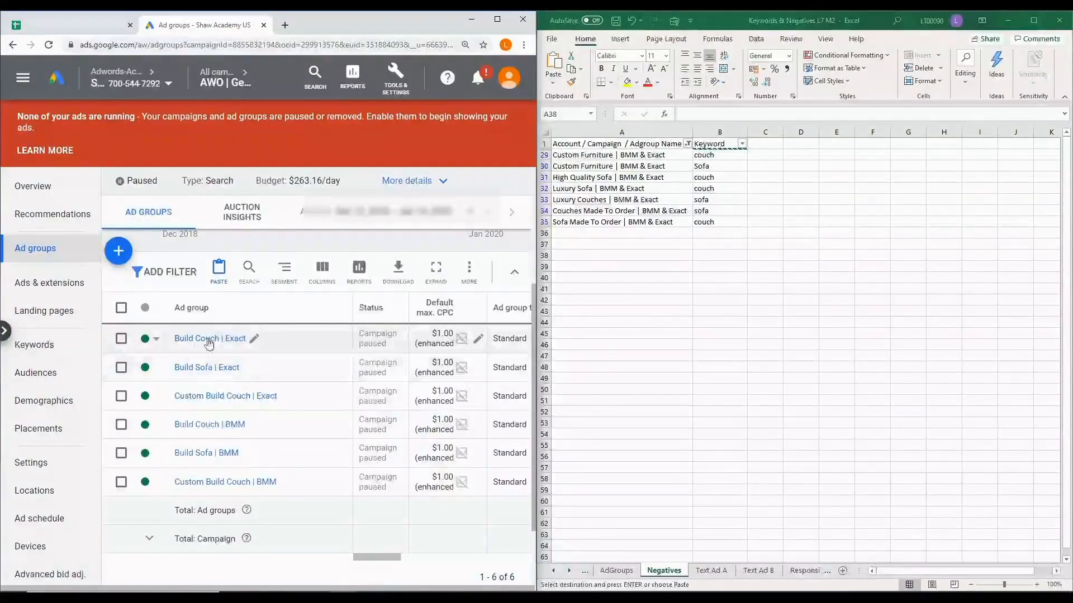
{"action": "left_click", "coordinate": [206, 426]}
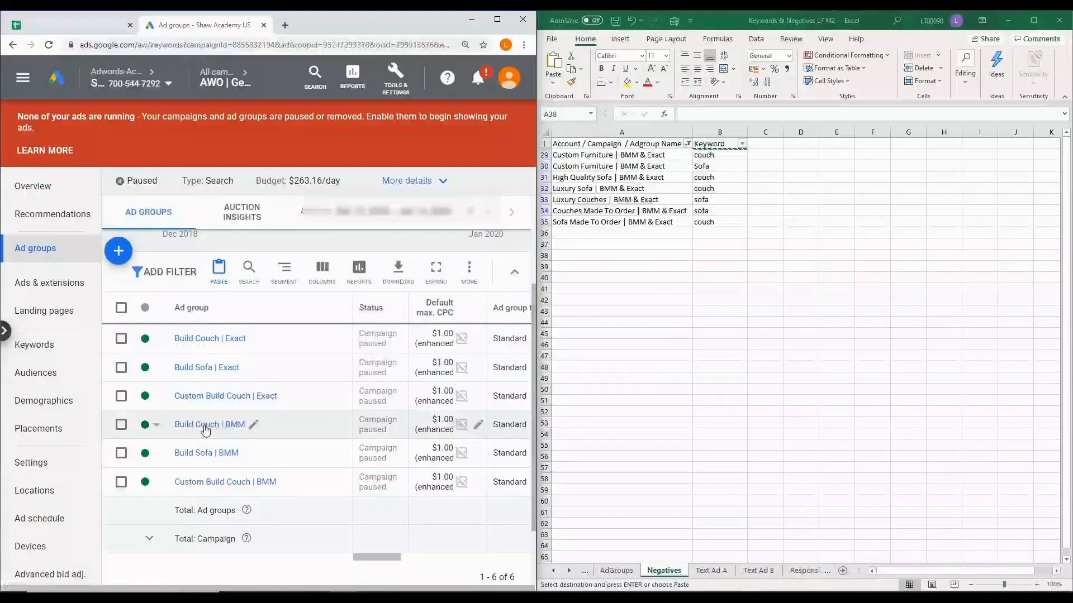
{"action": "left_click", "coordinate": [222, 215]}
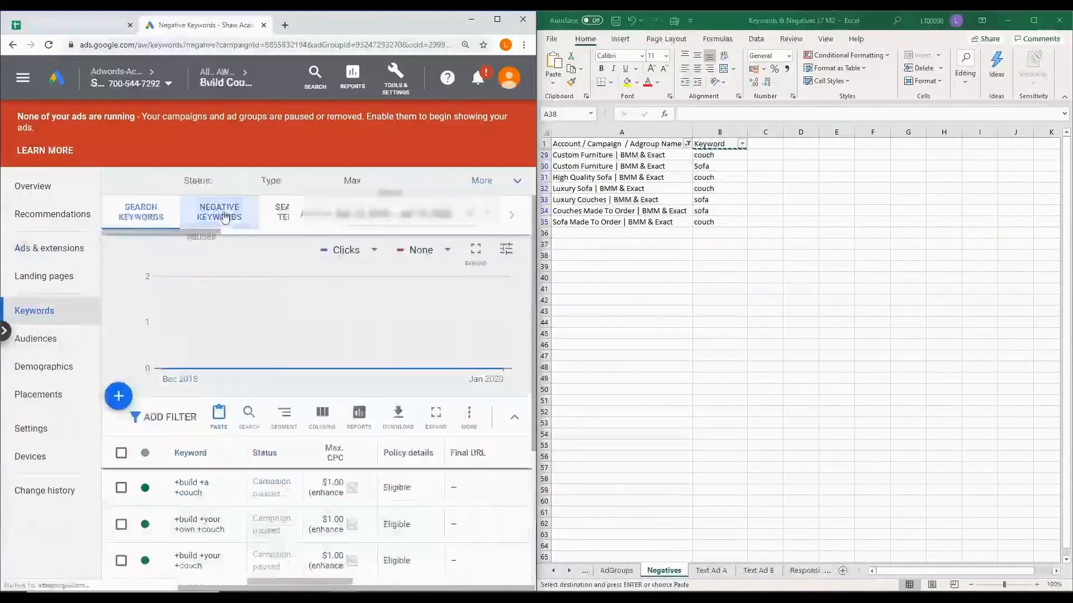
{"action": "left_click", "coordinate": [119, 254]}
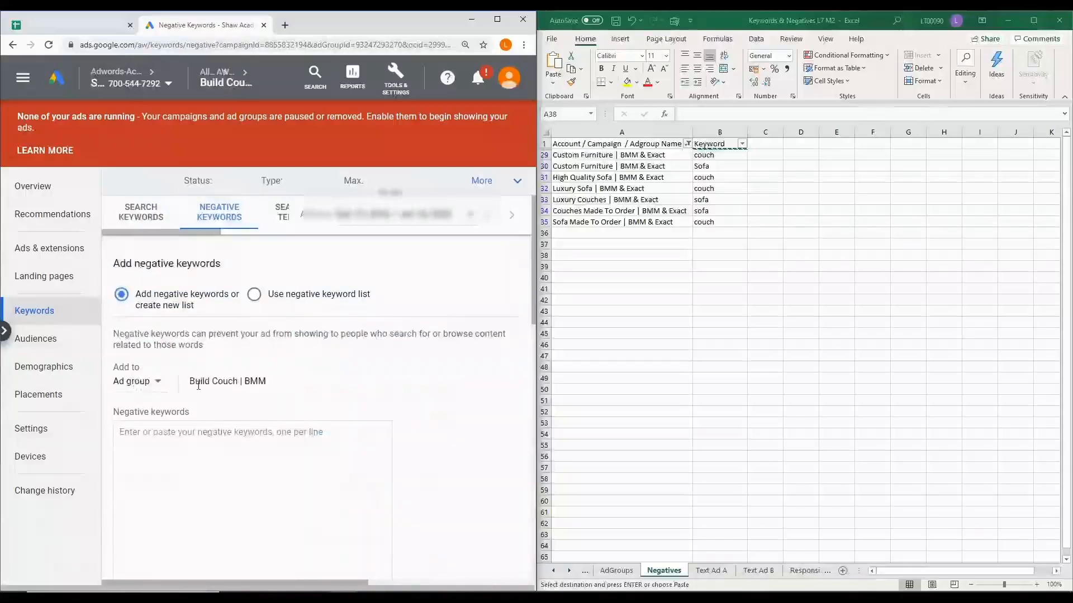
{"action": "left_click", "coordinate": [220, 443]}
{"action": "type", "text": "sofa"}
{"action": "scroll", "coordinate": [220, 443], "scroll_direction": "down", "scroll_amount": 5}
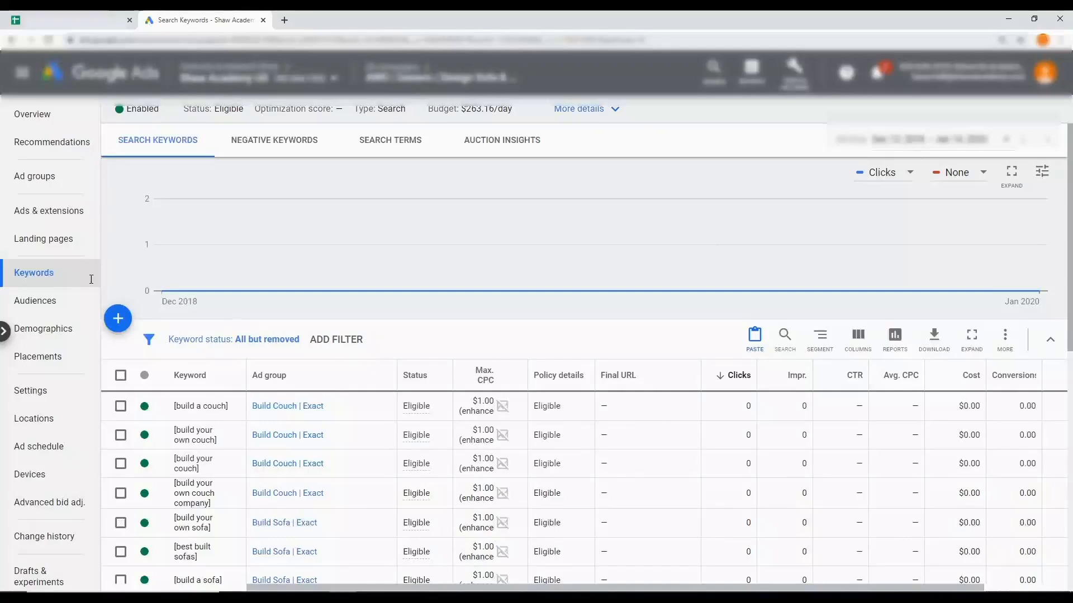
Select all the campaign's search keywords and start an automated rule of the type Change keyword bids
{"action": "left_click", "coordinate": [121, 379]}
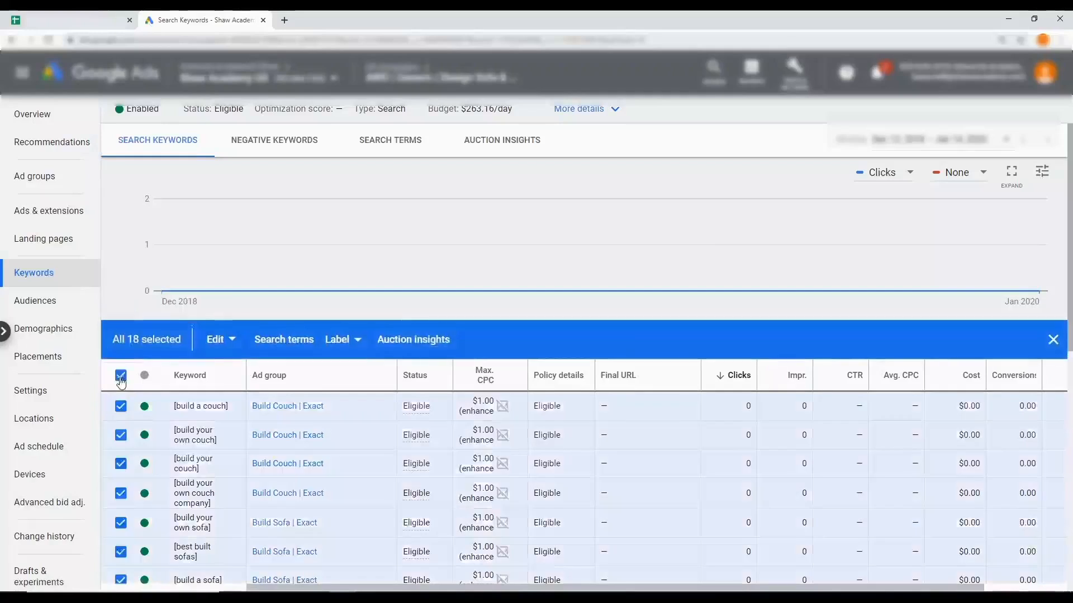
{"action": "left_click", "coordinate": [229, 343]}
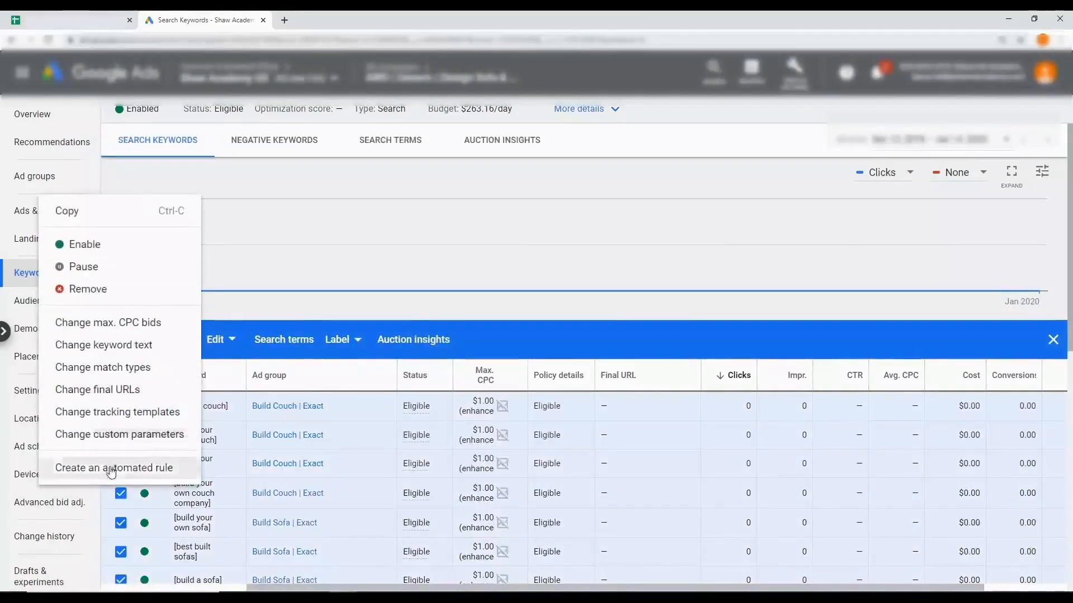
{"action": "left_click", "coordinate": [133, 474]}
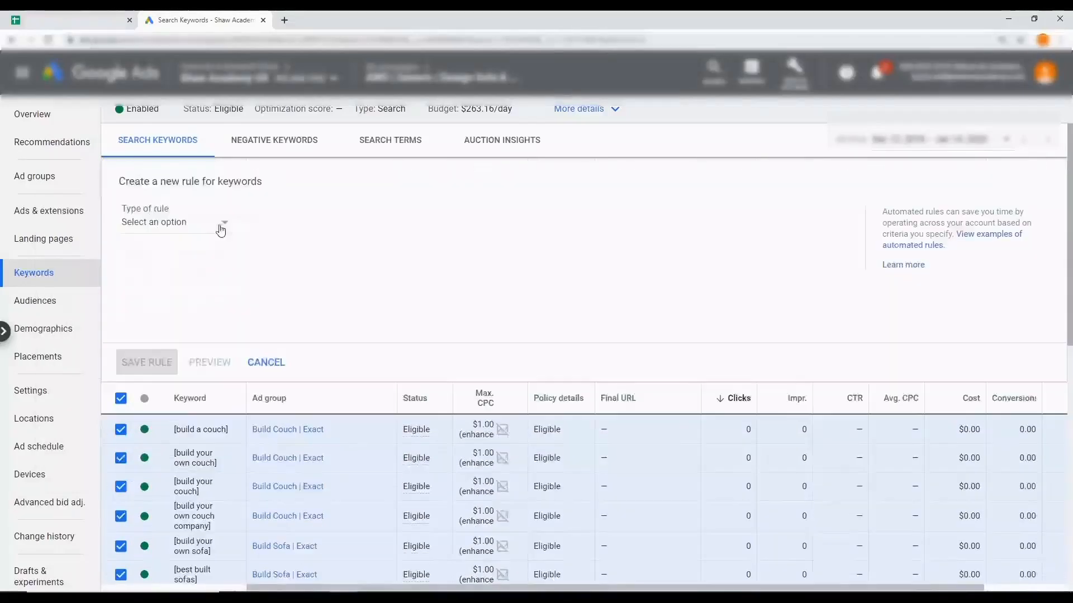
{"action": "left_click", "coordinate": [220, 227]}
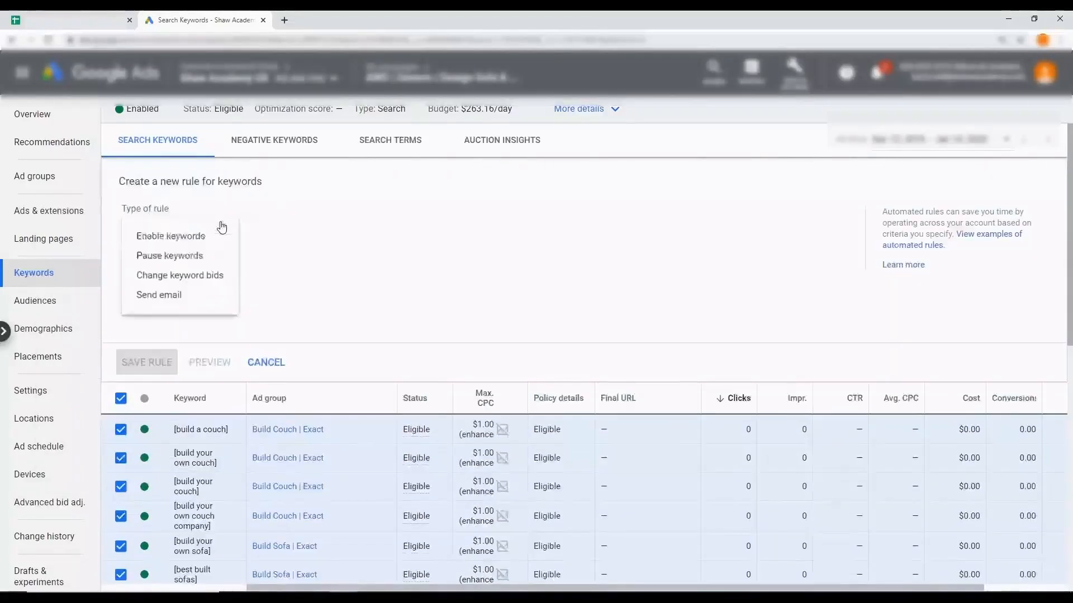
{"action": "left_click", "coordinate": [228, 286]}
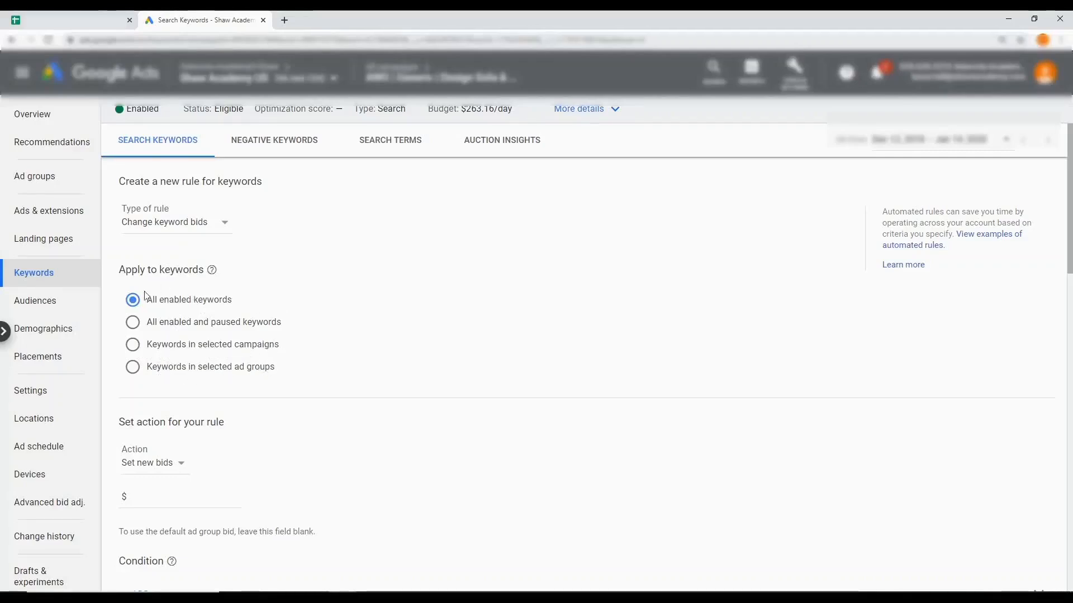
Set the rule's action to increase bids by 50 percent
{"action": "scroll", "coordinate": [222, 310], "scroll_direction": "down", "scroll_amount": 3}
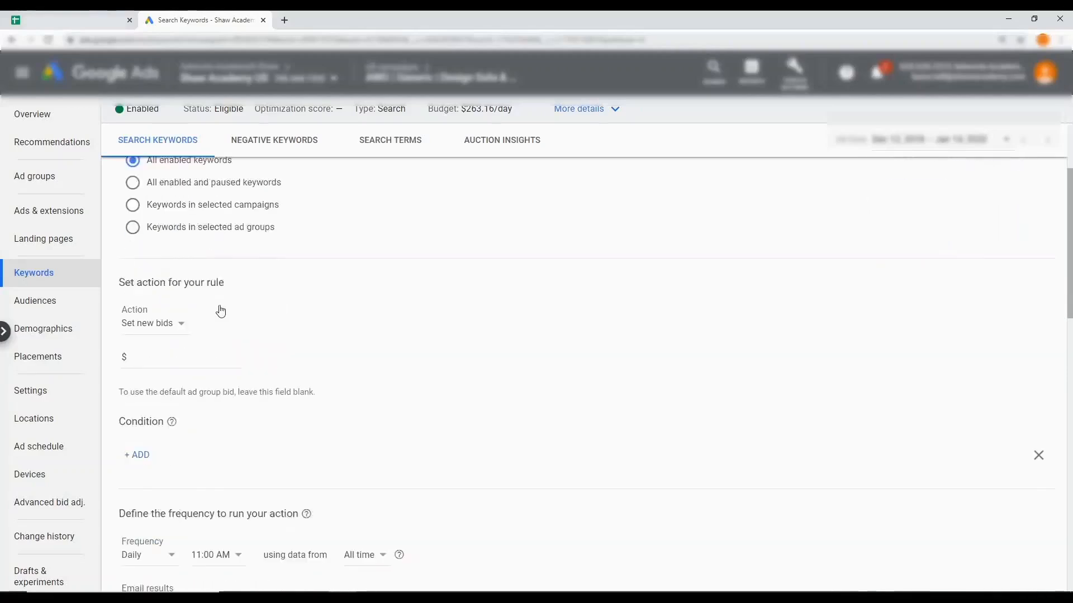
{"action": "left_click", "coordinate": [183, 326]}
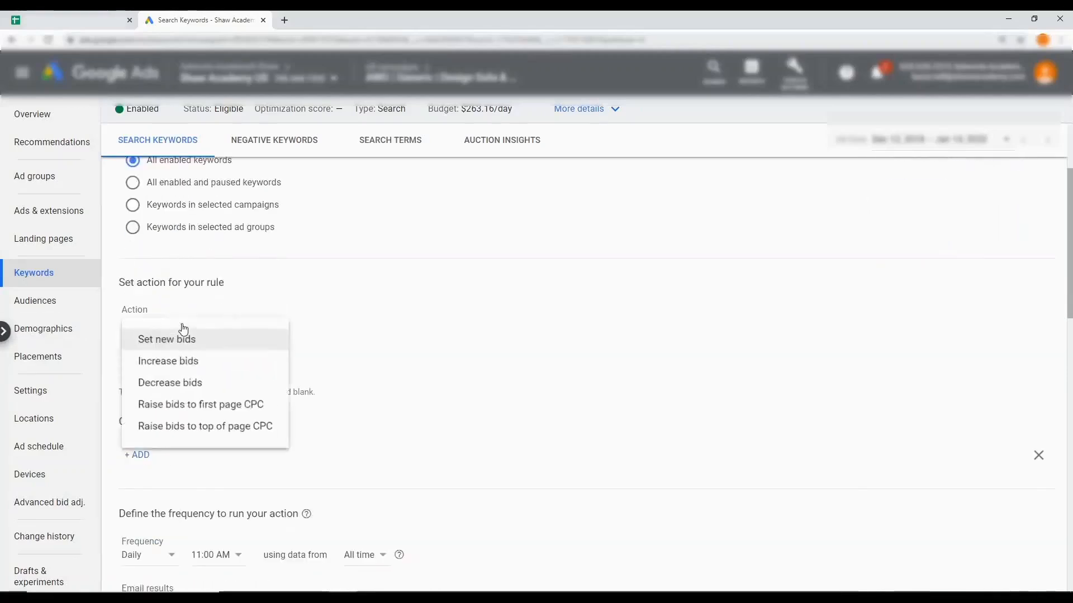
{"action": "left_click", "coordinate": [205, 366]}
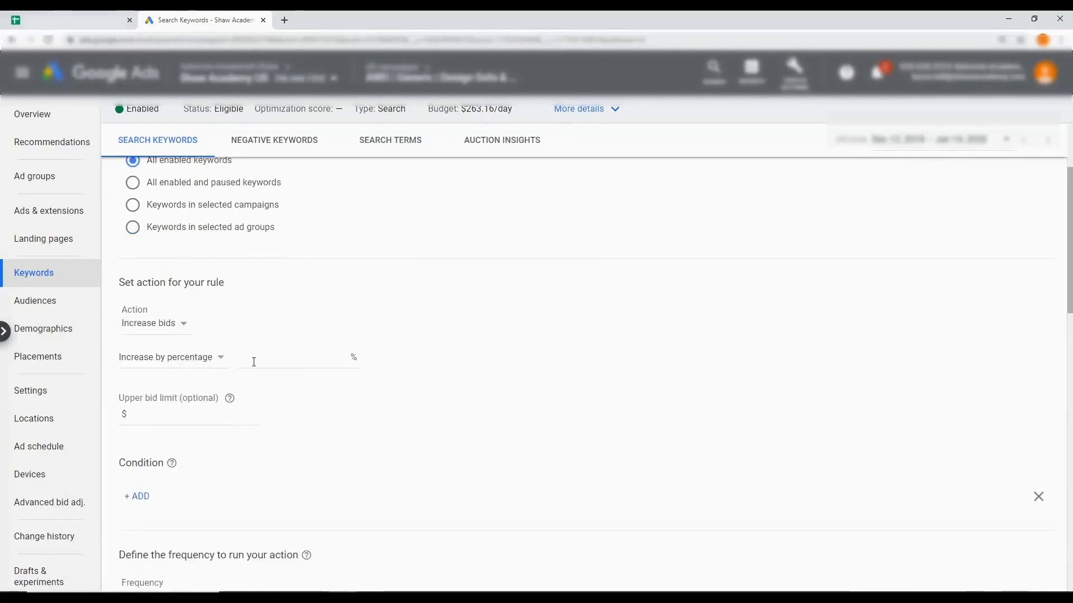
{"action": "left_click", "coordinate": [302, 360]}
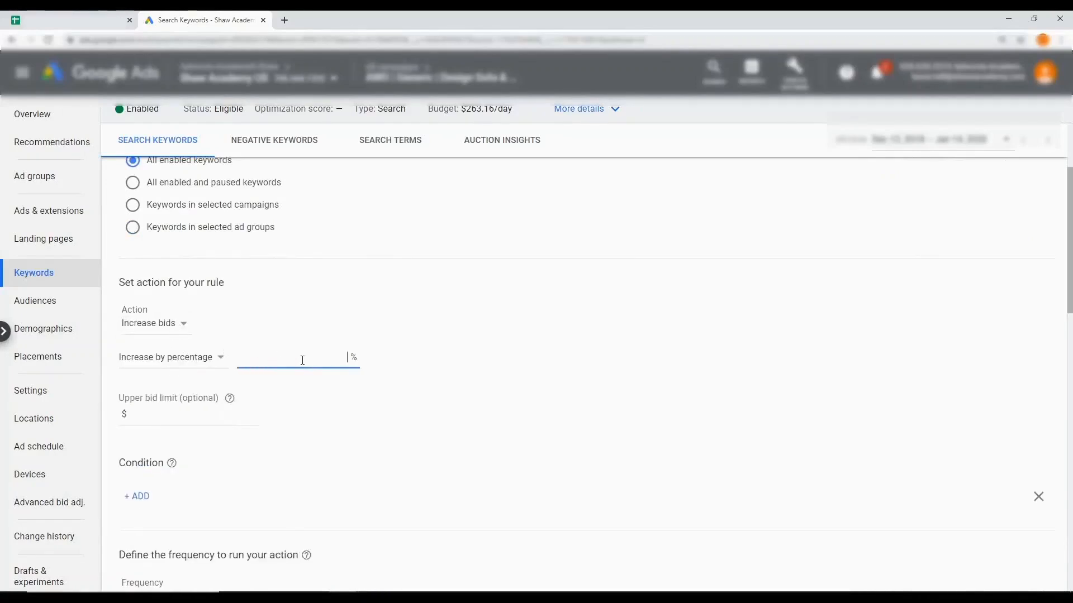
{"action": "type", "text": "50"}
Schedule the rule to run monthly on day 24 at 11:00 PM
{"action": "scroll", "coordinate": [129, 333], "scroll_direction": "down", "scroll_amount": 1}
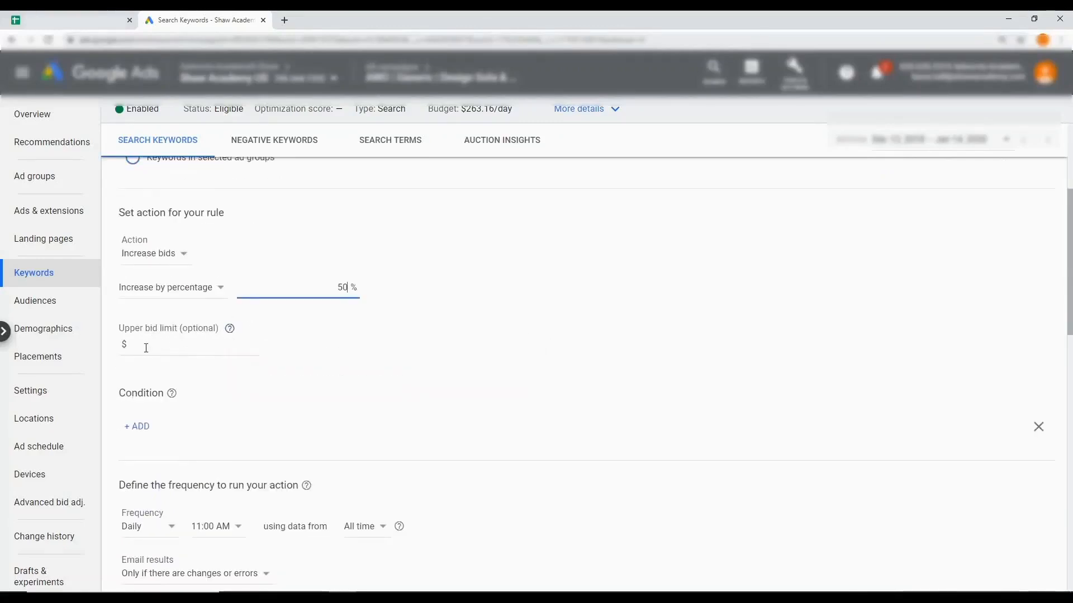
{"action": "scroll", "coordinate": [155, 345], "scroll_direction": "down", "scroll_amount": 1}
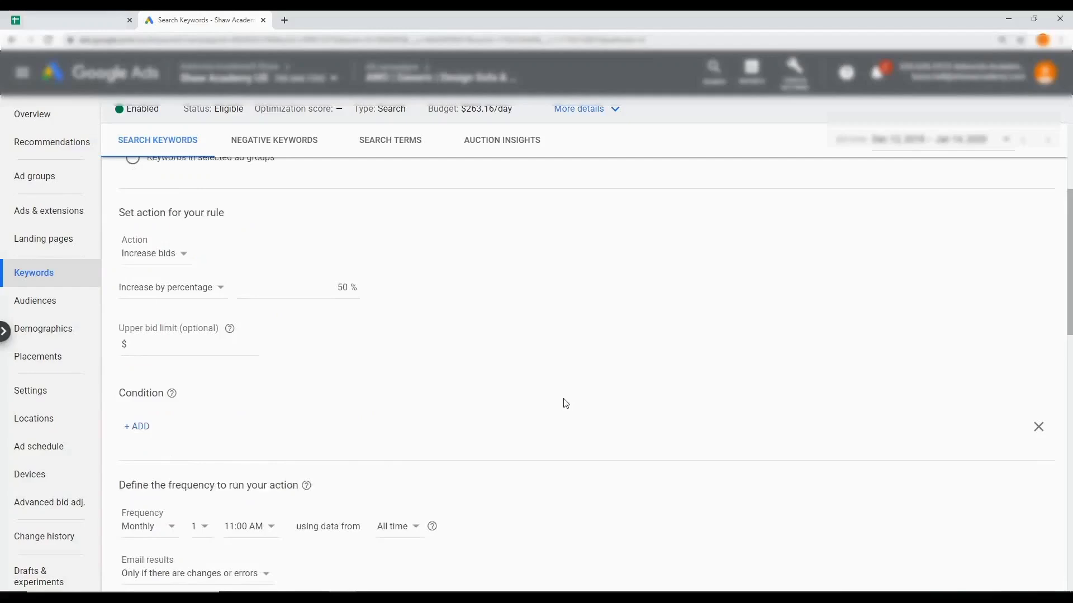
{"action": "scroll", "coordinate": [565, 403], "scroll_direction": "down", "scroll_amount": 3}
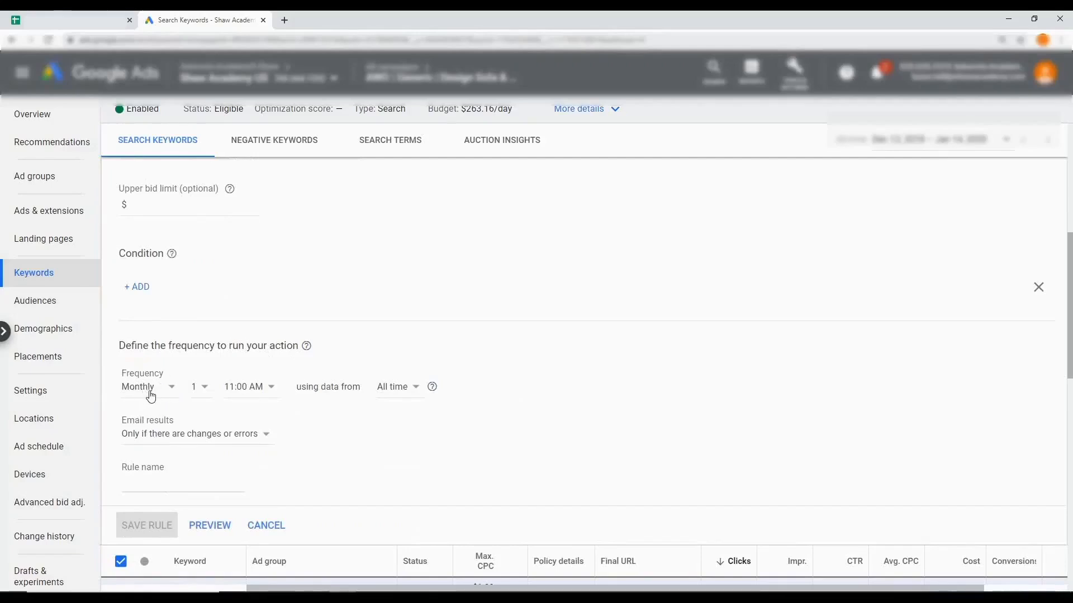
{"action": "left_click", "coordinate": [206, 392]}
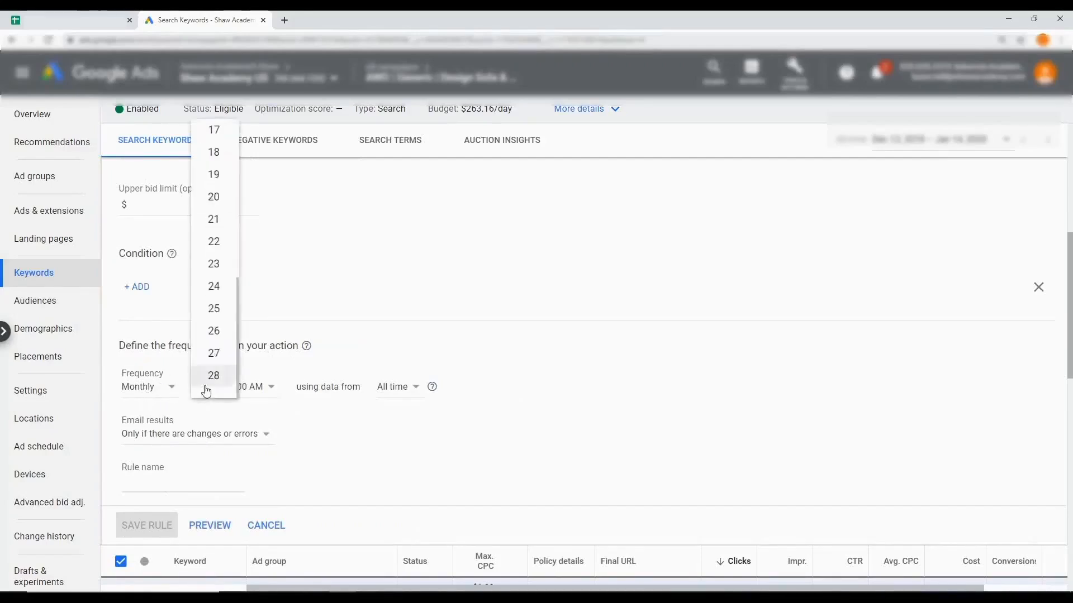
{"action": "left_click", "coordinate": [218, 295]}
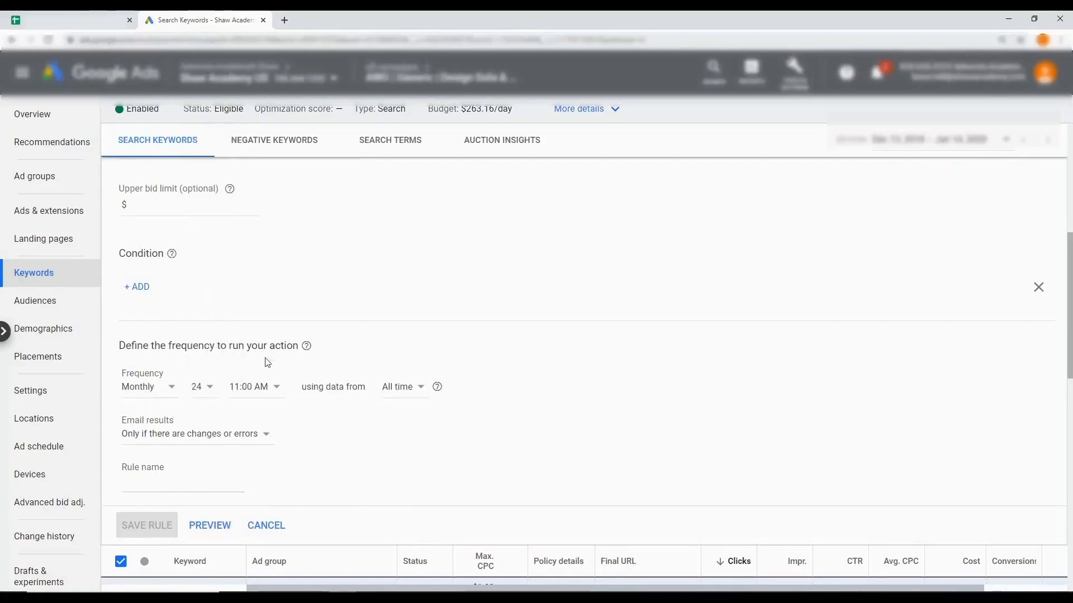
{"action": "left_click", "coordinate": [270, 388]}
{"action": "scroll", "coordinate": [266, 310], "scroll_direction": "down", "scroll_amount": 5}
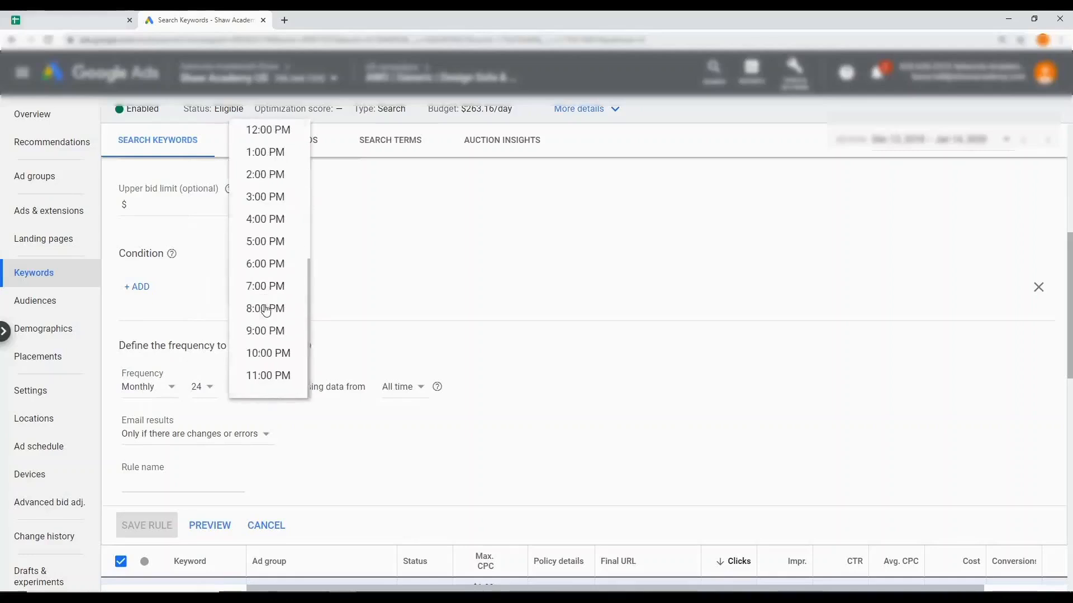
{"action": "left_click", "coordinate": [269, 382]}
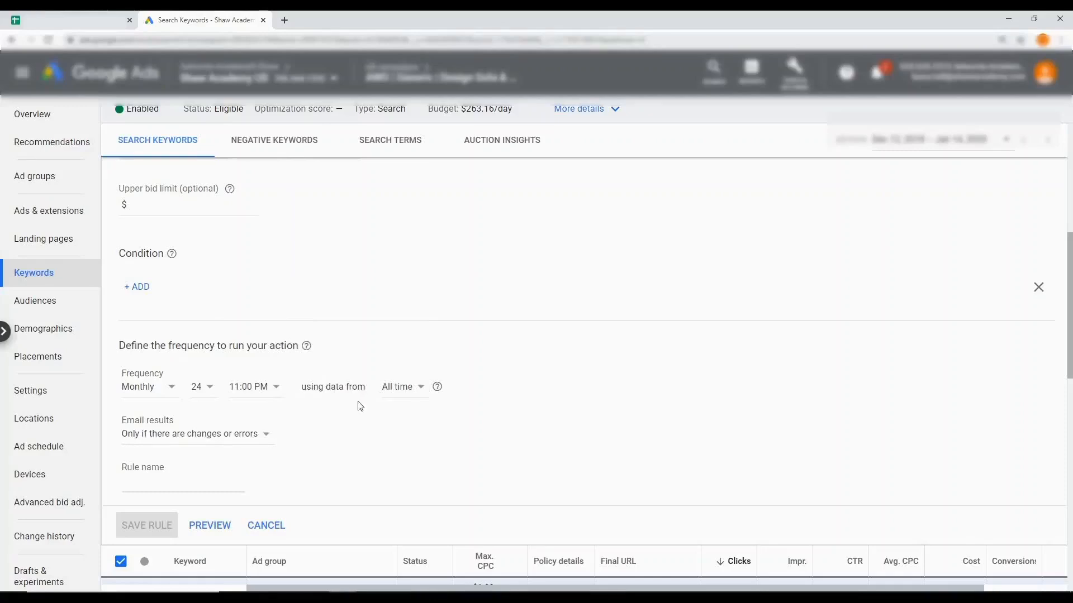
Set the rule to email results every time it runs
{"action": "scroll", "coordinate": [355, 423], "scroll_direction": "down", "scroll_amount": 1}
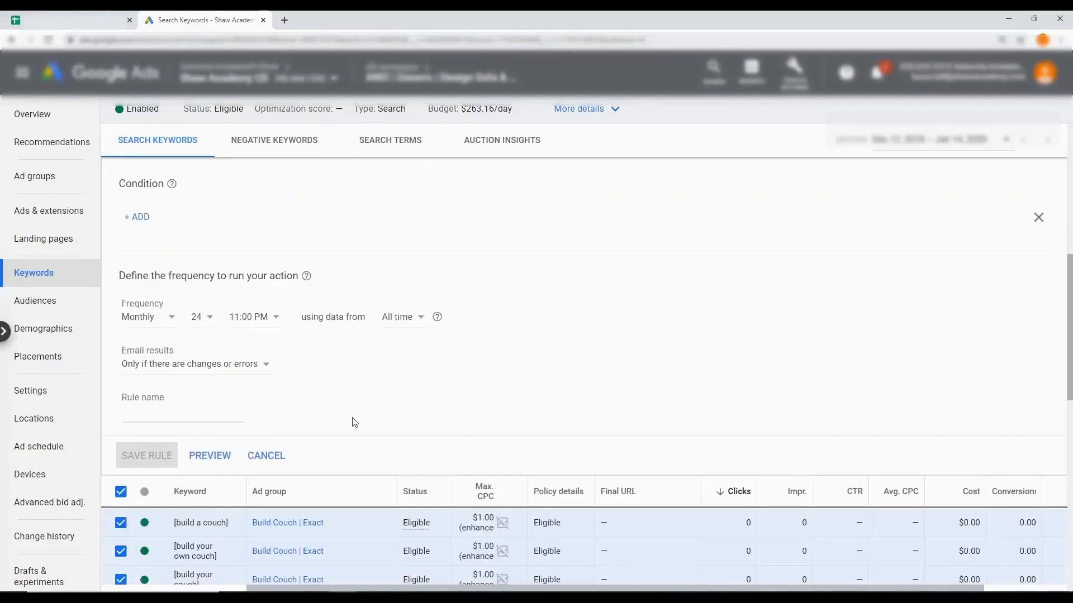
{"action": "scroll", "coordinate": [353, 407], "scroll_direction": "up", "scroll_amount": 1}
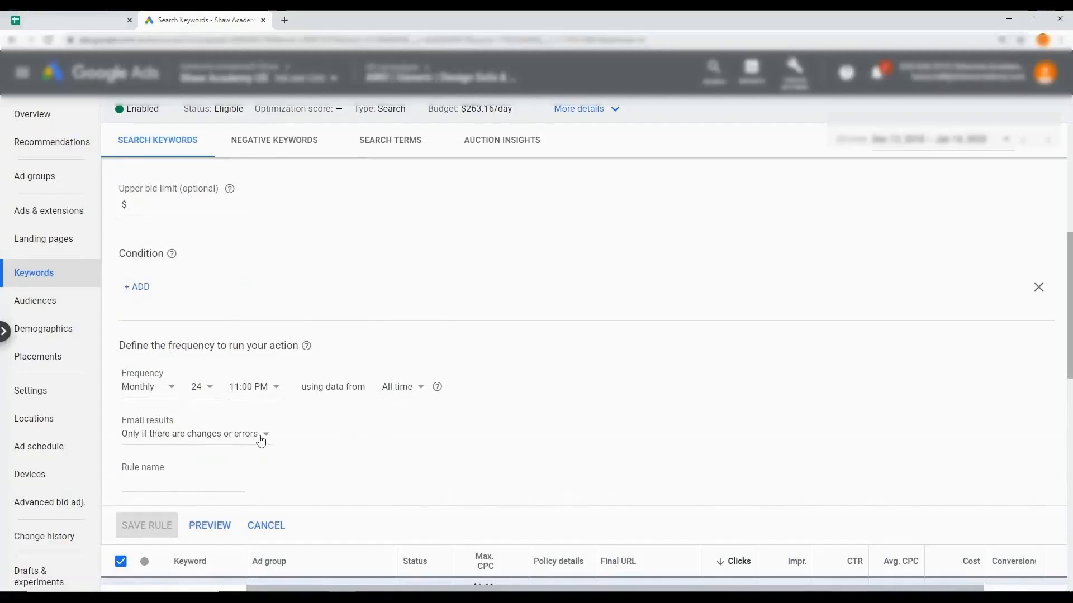
{"action": "left_click", "coordinate": [250, 440]}
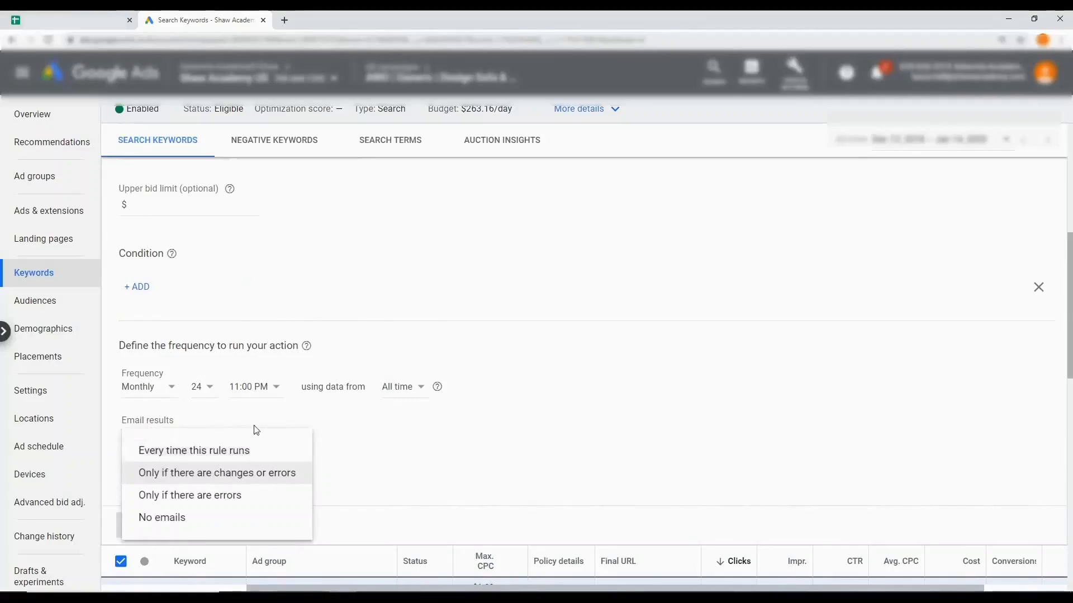
{"action": "left_click", "coordinate": [259, 455]}
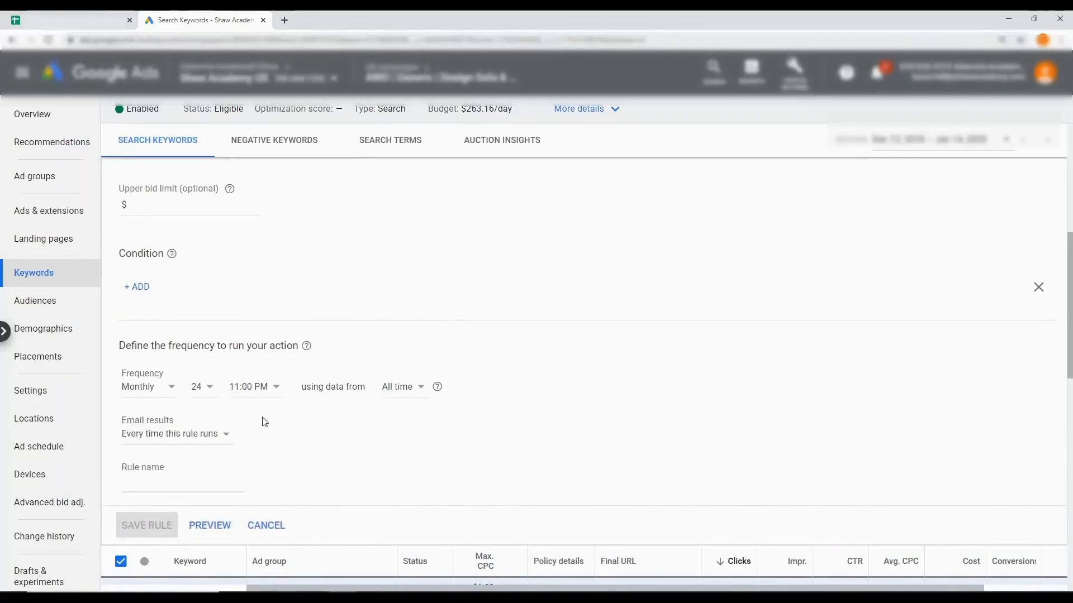
Name the automated rule "Payday Incr Bids 50%" and save it
{"action": "left_click", "coordinate": [155, 479]}
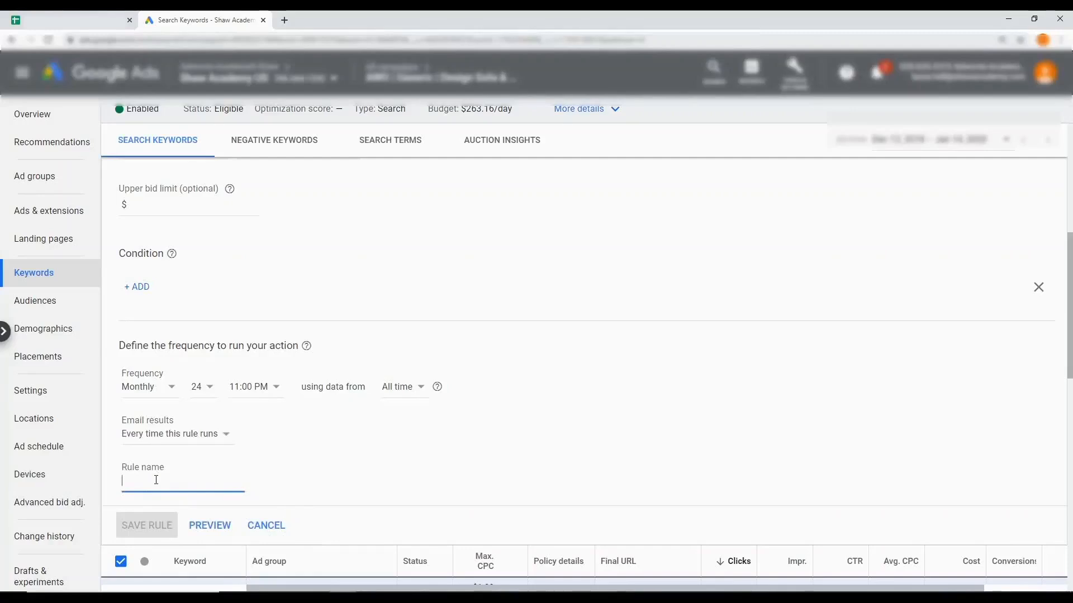
{"action": "type", "text": "I"}
{"action": "key", "text": "BackSpace"}
{"action": "key", "text": "BackSpace"}
{"action": "type", "text": "Pay"}
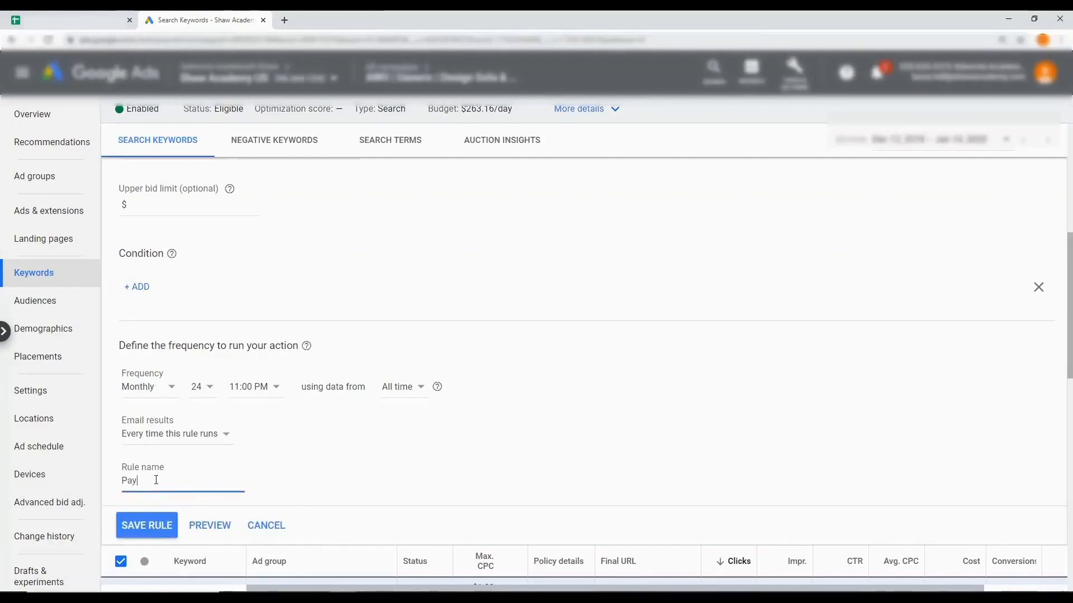
{"action": "type", "text": "day bncr"}
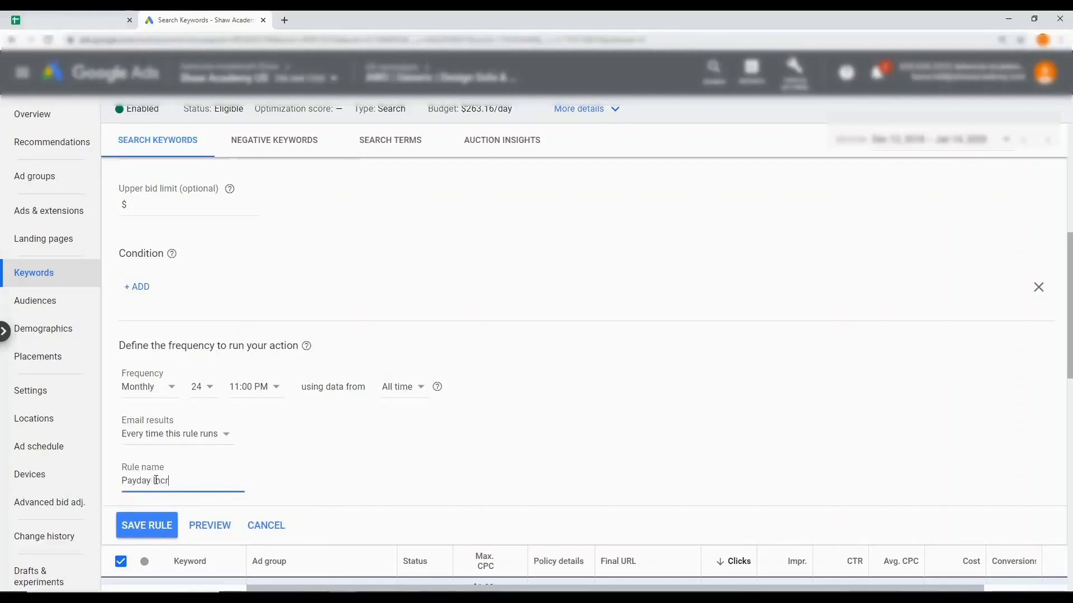
{"action": "type", "text": " Bids 50%"}
{"action": "key", "text": "Return"}
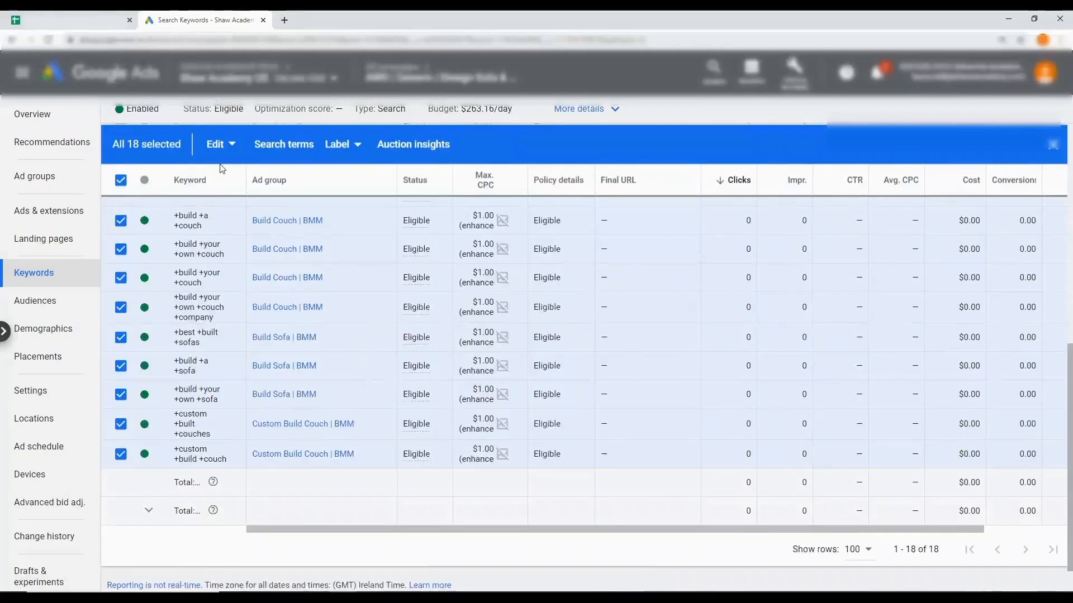
Start another automated rule of the type Change keyword bids for all the selected search keywords
{"action": "left_click", "coordinate": [233, 147]}
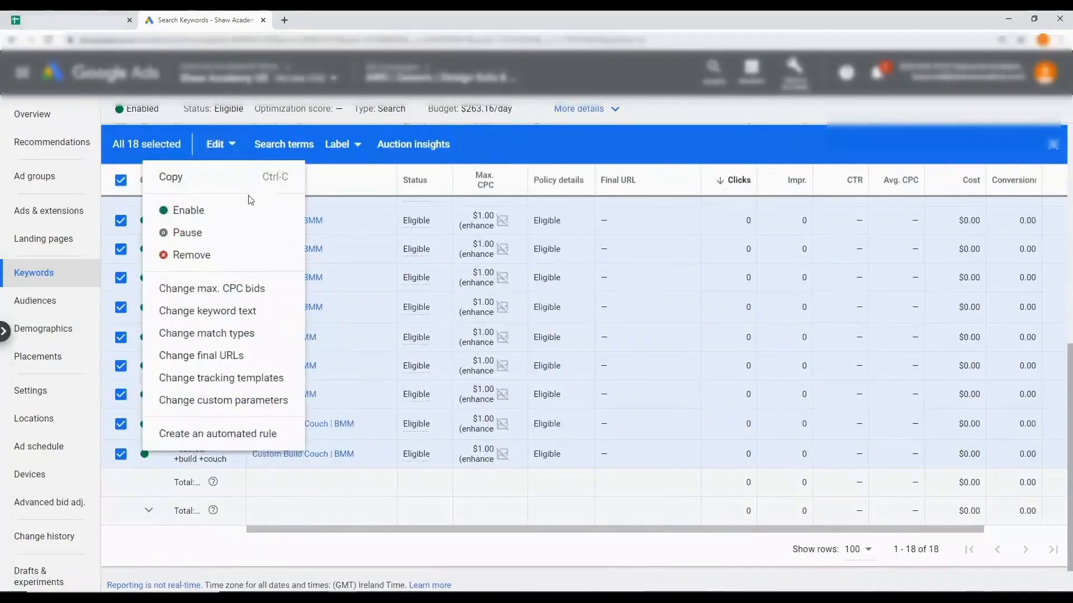
{"action": "left_click", "coordinate": [221, 434]}
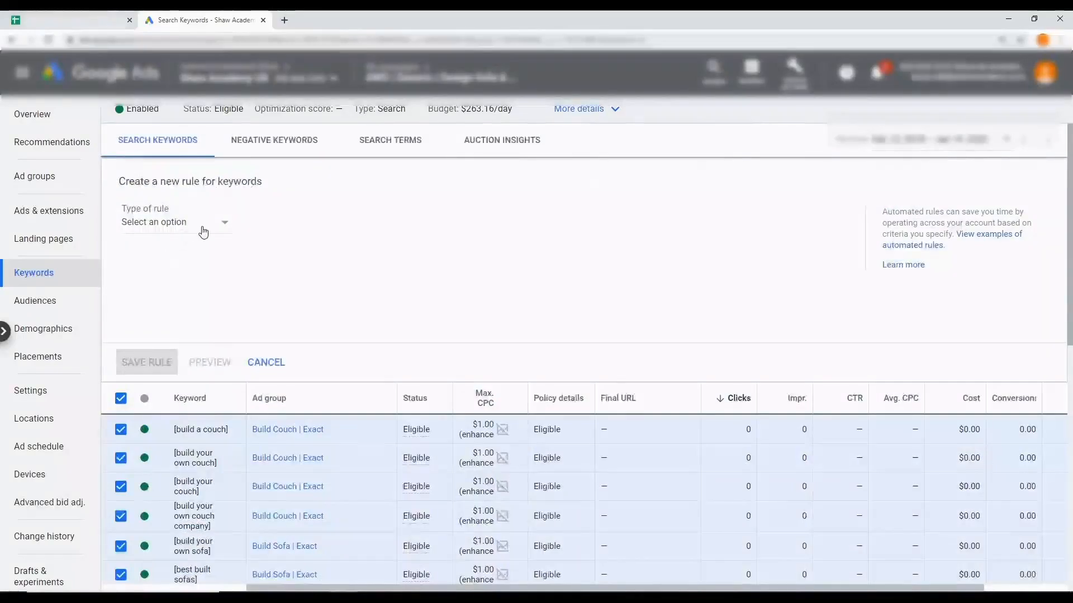
{"action": "left_click", "coordinate": [208, 232]}
{"action": "left_click", "coordinate": [198, 283]}
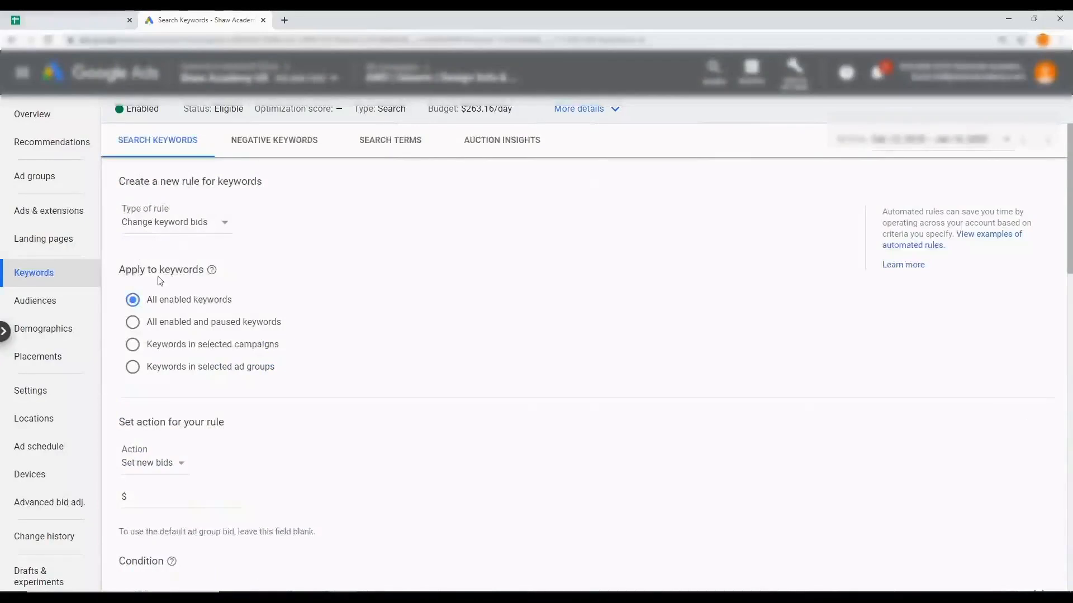
Set the new rule's action to decrease bids by 50 percent
{"action": "scroll", "coordinate": [162, 310], "scroll_direction": "down", "scroll_amount": 1}
{"action": "left_click", "coordinate": [173, 394]}
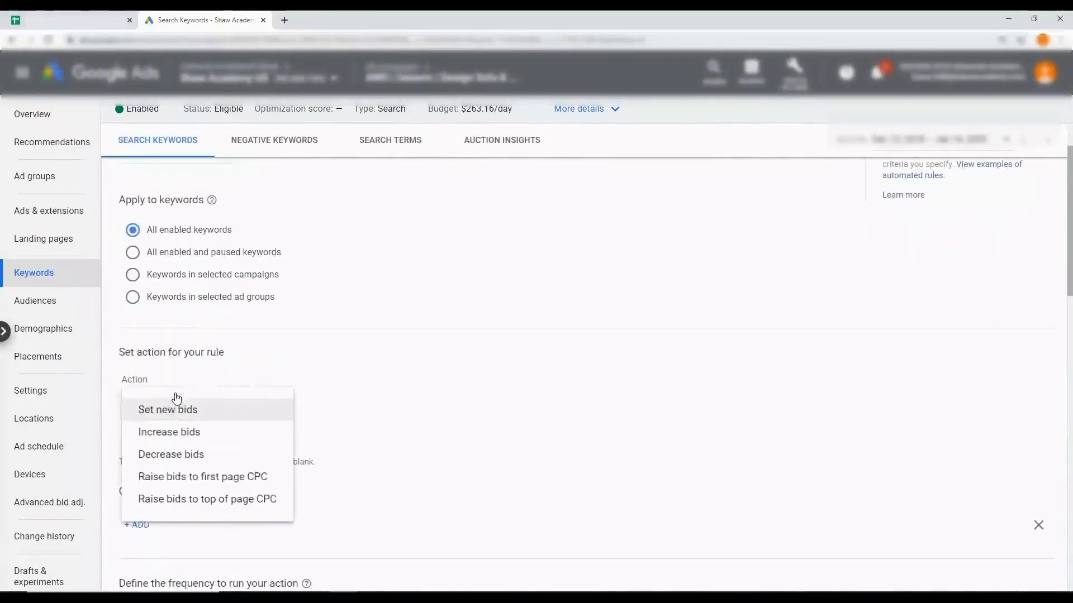
{"action": "left_click", "coordinate": [158, 455]}
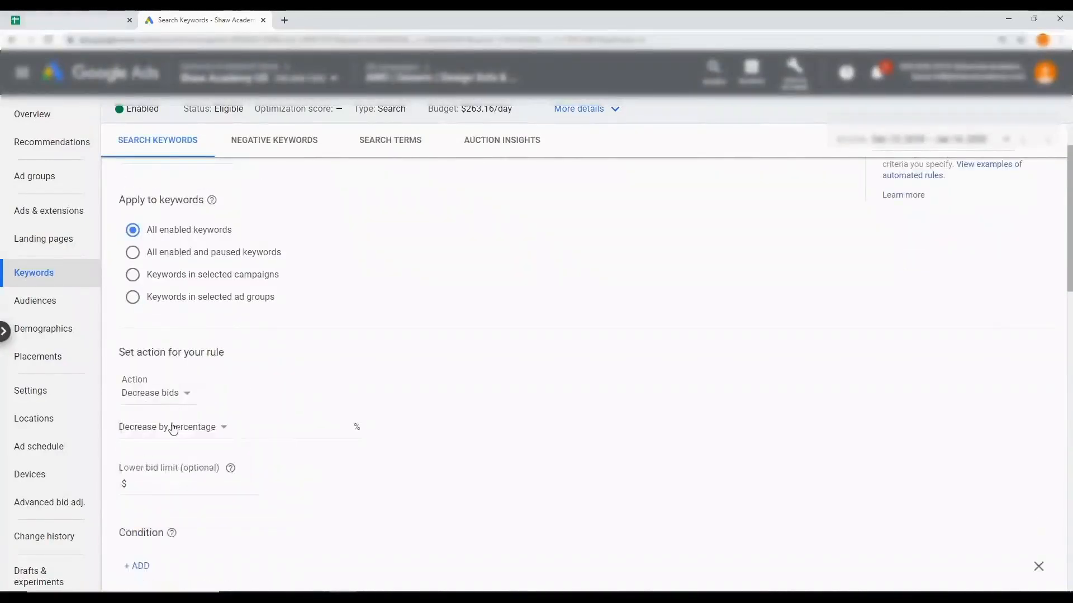
{"action": "left_click", "coordinate": [286, 431]}
{"action": "type", "text": "50"}
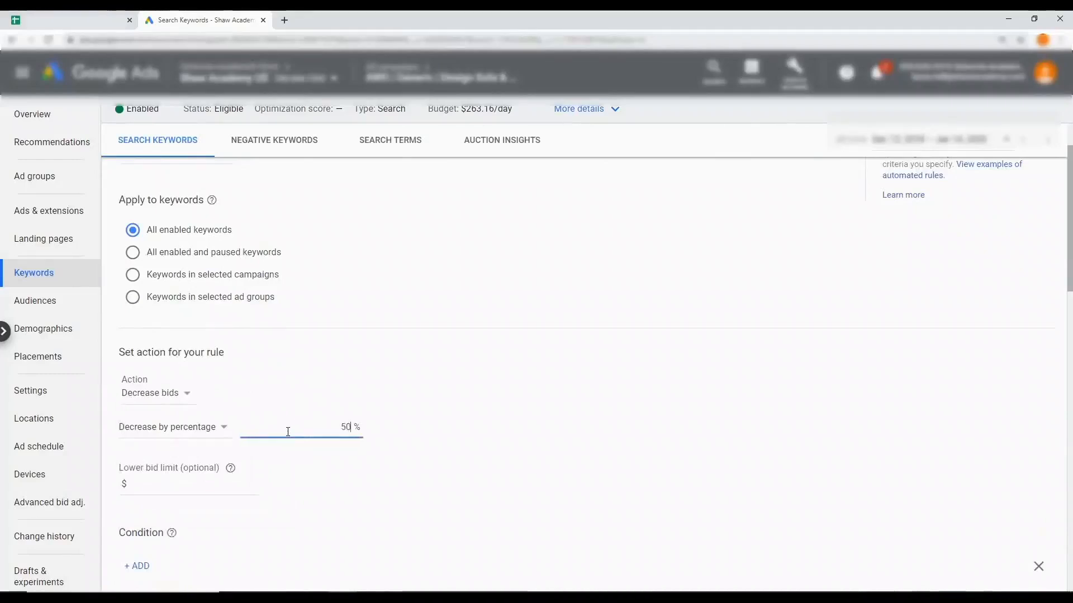
Schedule the bid decrease rule monthly on day 7 at 12:00 AM, with results emailed every time it runs
{"action": "scroll", "coordinate": [288, 432], "scroll_direction": "down", "scroll_amount": 2}
{"action": "scroll", "coordinate": [242, 418], "scroll_direction": "down", "scroll_amount": 3}
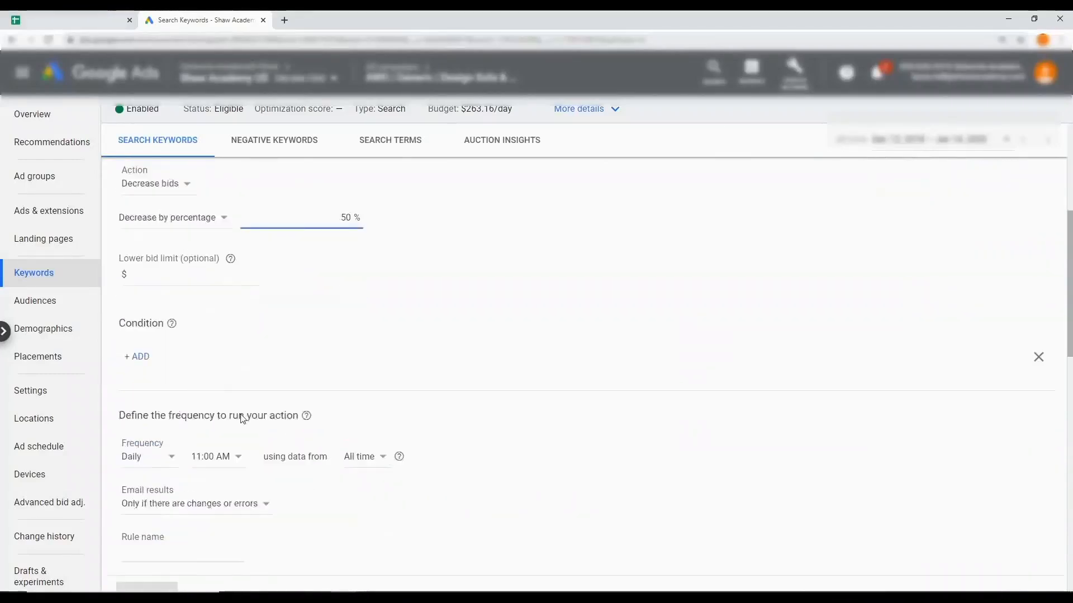
{"action": "left_click", "coordinate": [155, 393]}
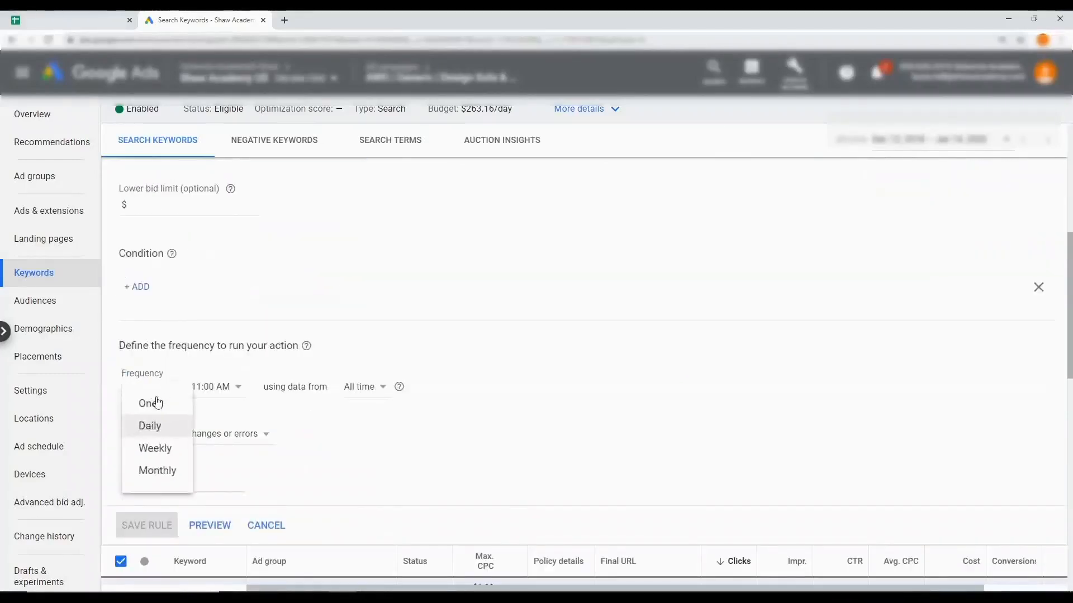
{"action": "left_click", "coordinate": [159, 471]}
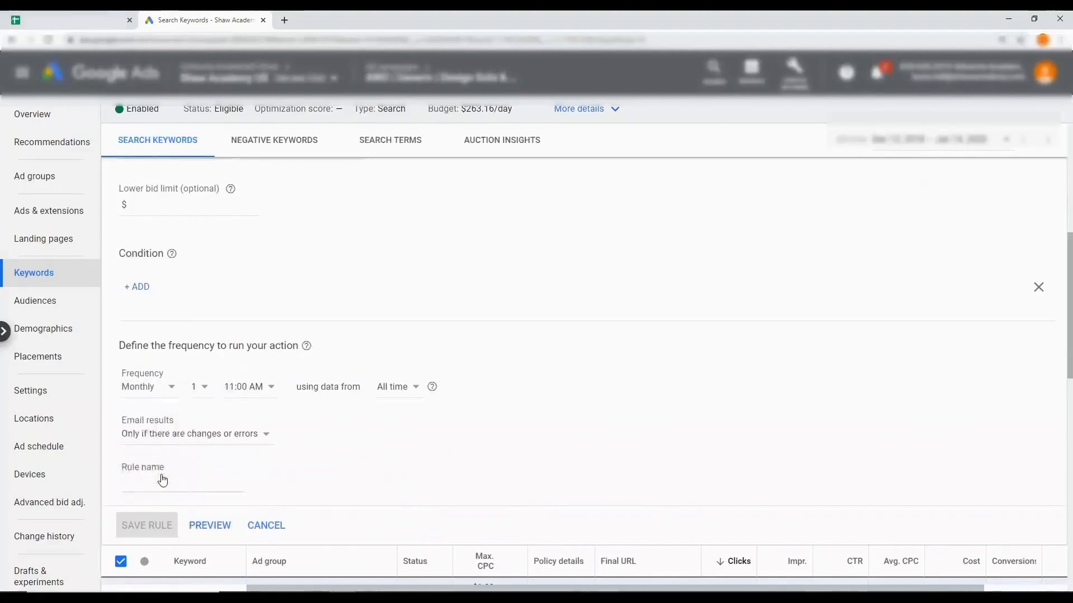
{"action": "left_click", "coordinate": [204, 387]}
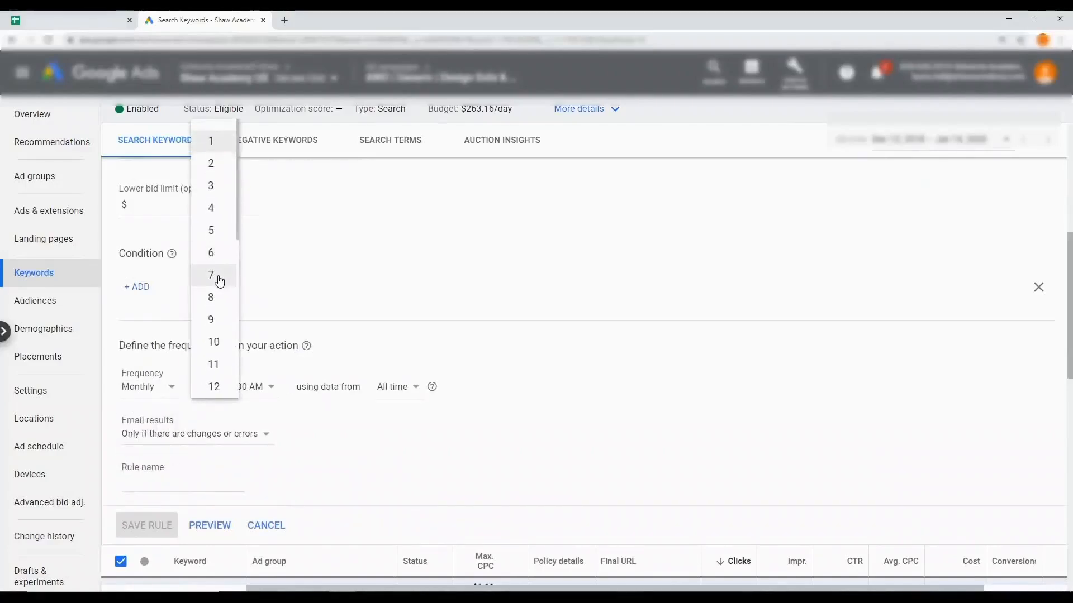
{"action": "left_click", "coordinate": [219, 279]}
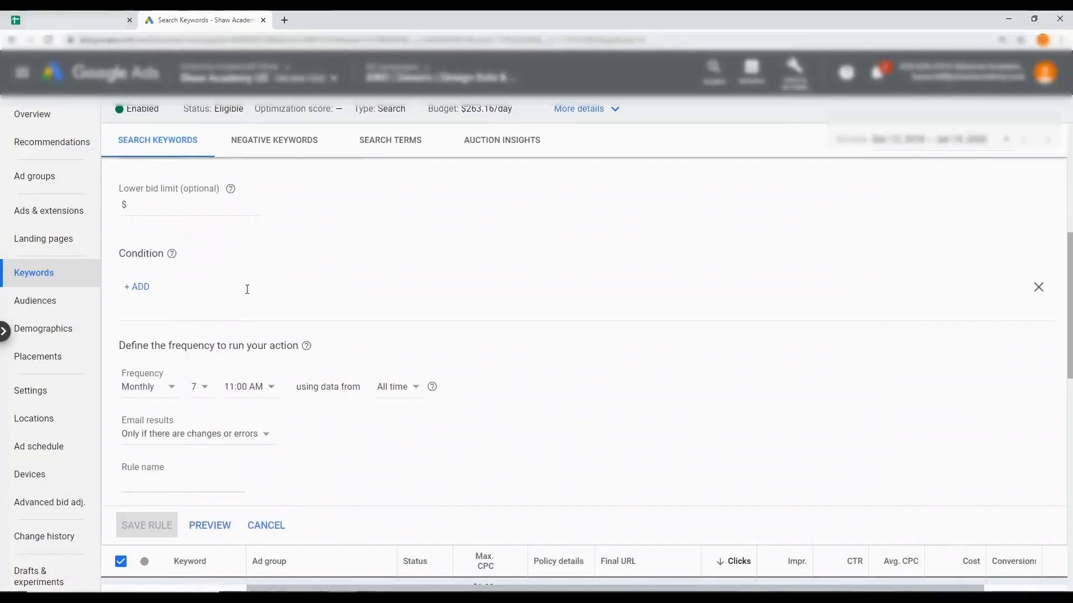
{"action": "left_click", "coordinate": [269, 389]}
{"action": "scroll", "coordinate": [268, 367], "scroll_direction": "up", "scroll_amount": 5}
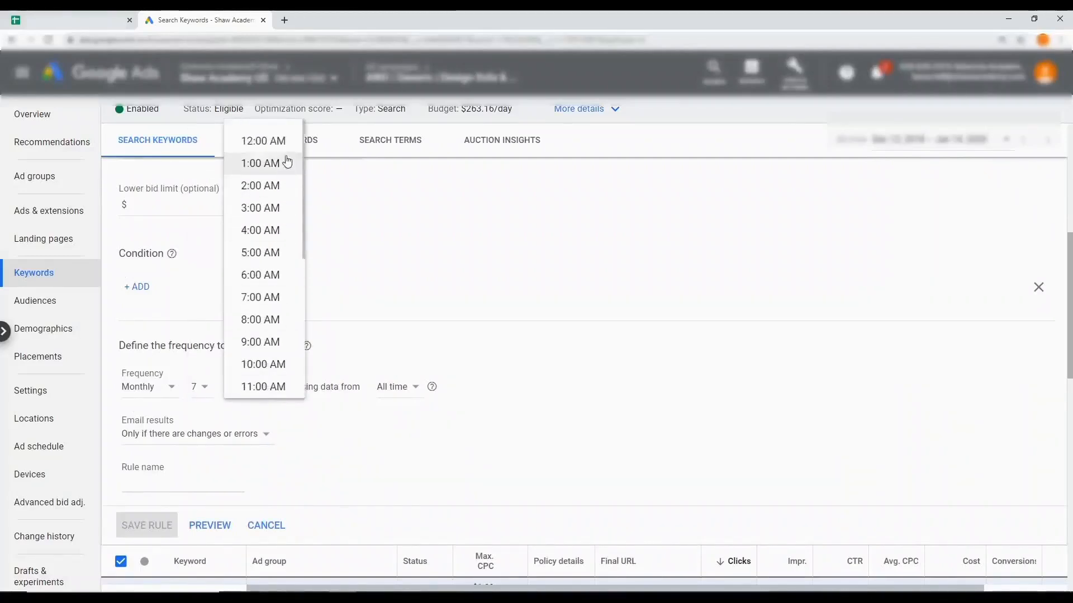
{"action": "left_click", "coordinate": [282, 140]}
{"action": "left_click", "coordinate": [232, 440]}
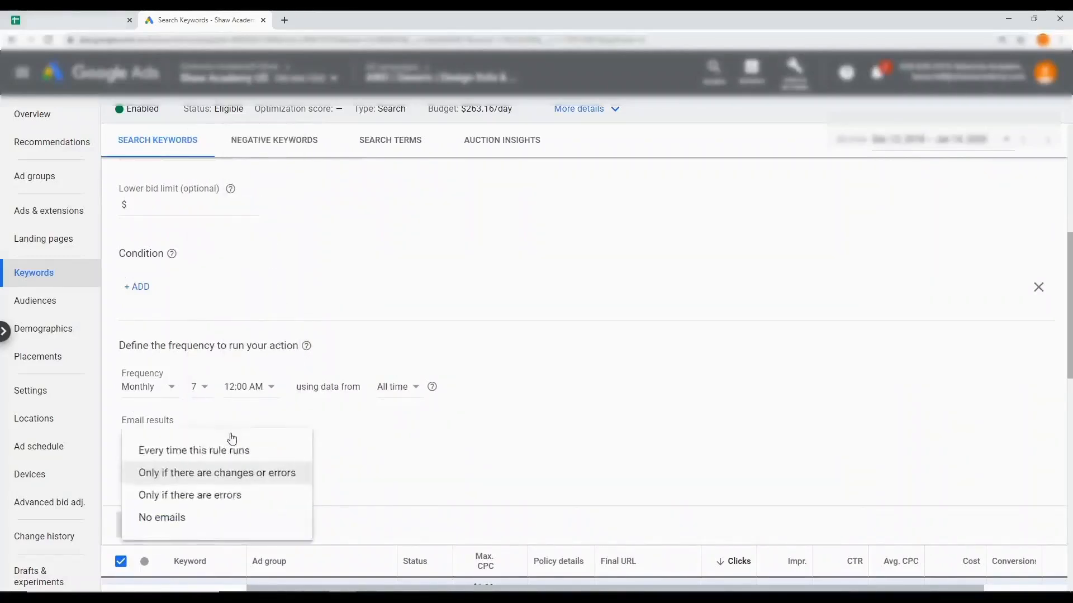
{"action": "left_click", "coordinate": [192, 451]}
Name the bid decrease rule "Payday Decr Bids 7th 50%" and save it
{"action": "scroll", "coordinate": [172, 479], "scroll_direction": "down", "scroll_amount": 1}
{"action": "left_click", "coordinate": [164, 410]}
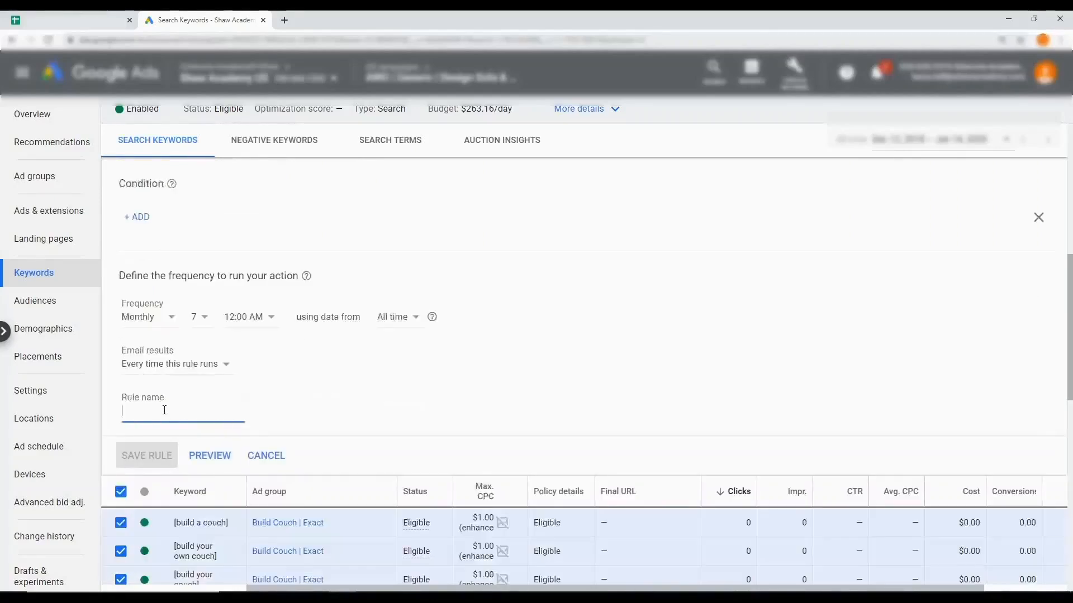
{"action": "type", "text": "P"}
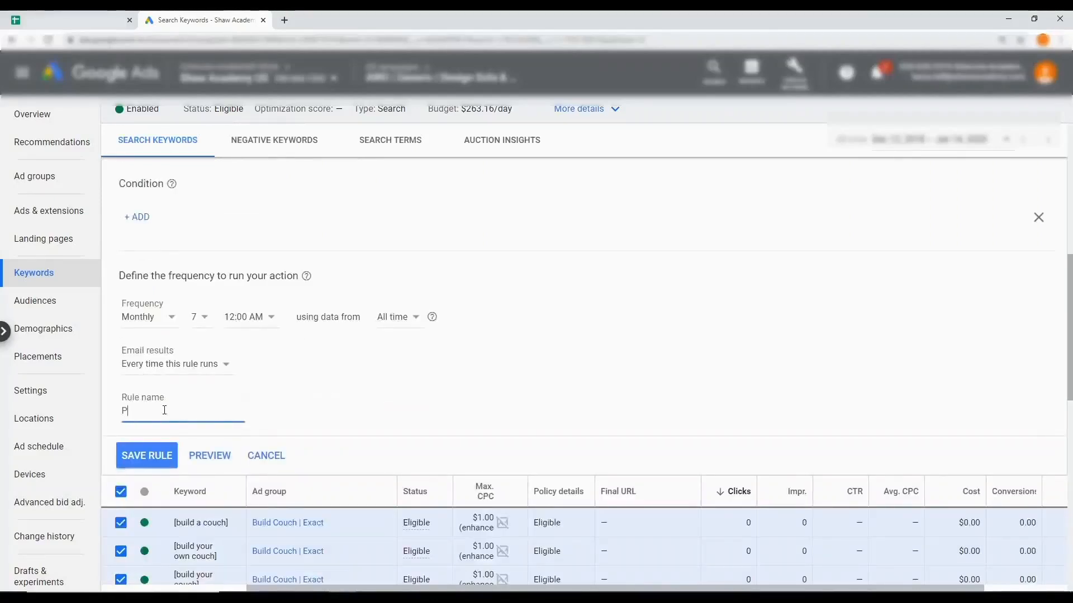
{"action": "type", "text": "ayday "}
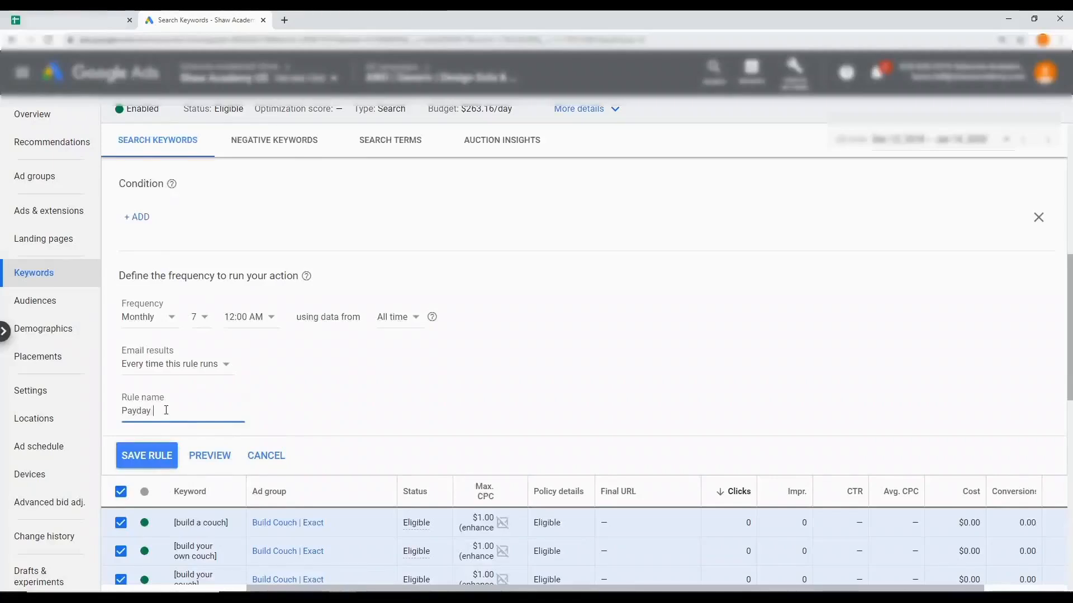
{"action": "type", "text": "Decr Bids 7th 50"}
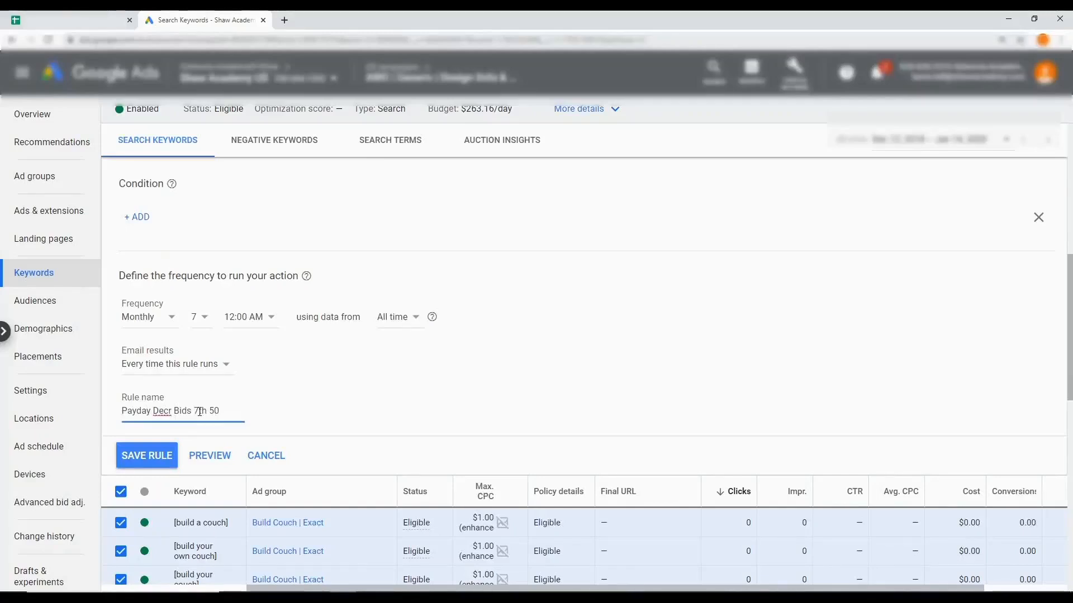
{"action": "type", "text": "%"}
{"action": "left_click", "coordinate": [147, 455]}
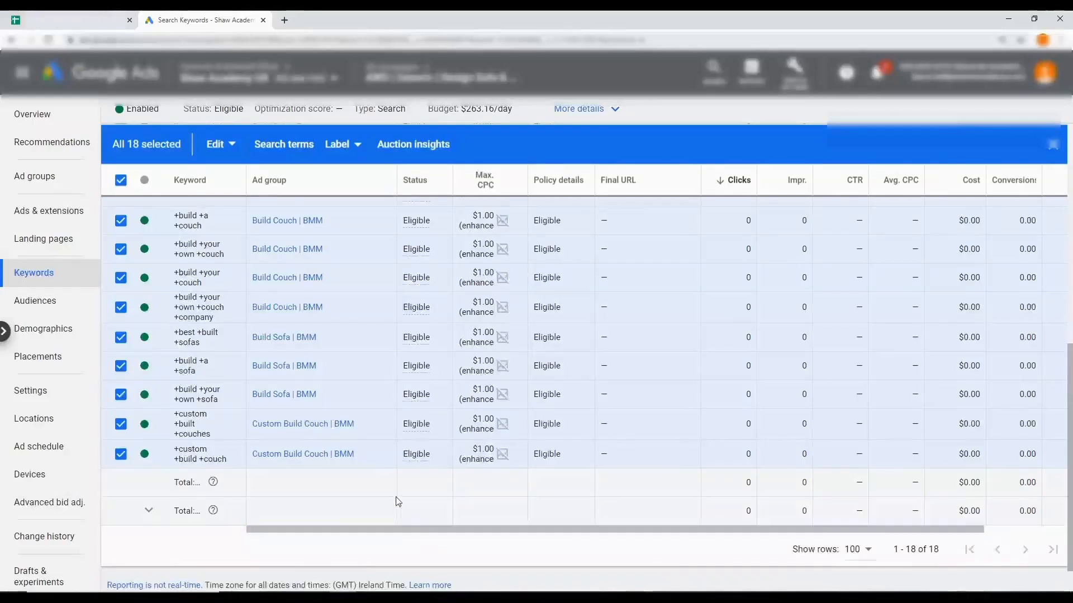
Clear the selection of all the campaign's search keywords
{"action": "scroll", "coordinate": [269, 470], "scroll_direction": "up", "scroll_amount": 5}
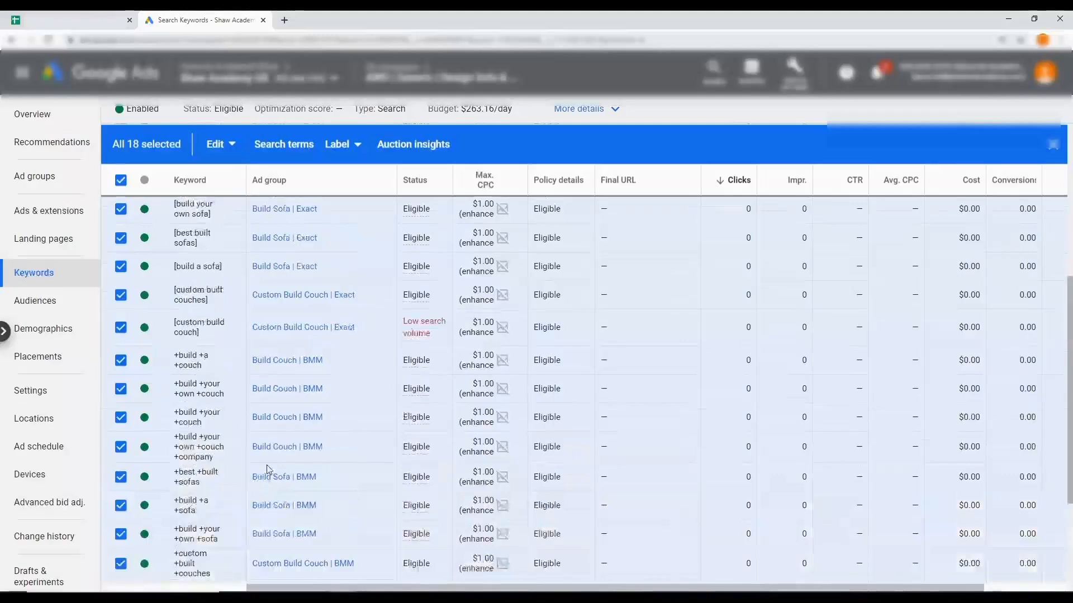
{"action": "scroll", "coordinate": [267, 464], "scroll_direction": "up", "scroll_amount": 3}
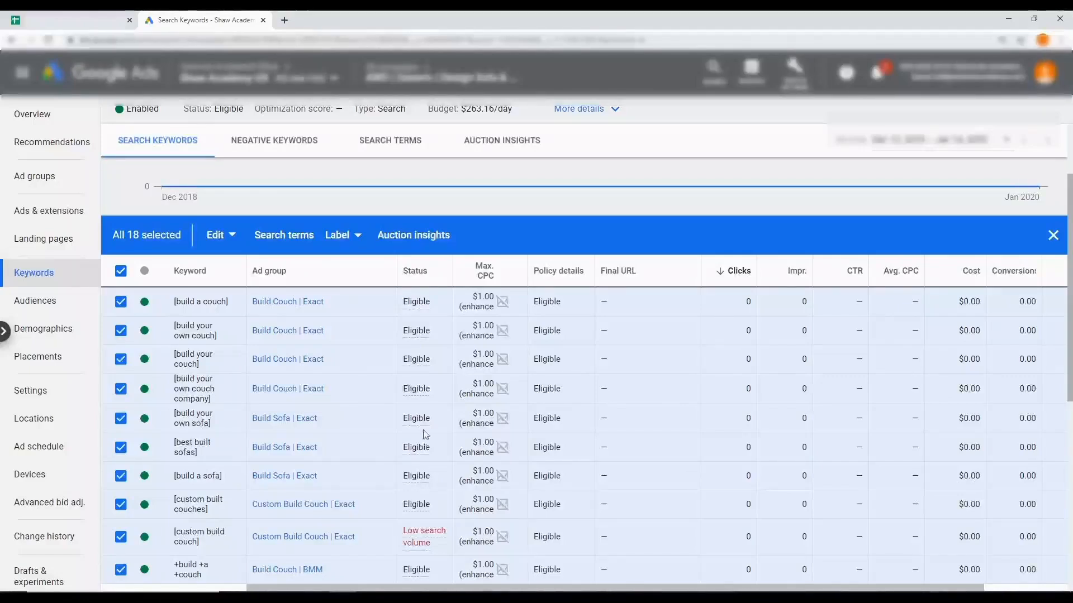
{"action": "left_click", "coordinate": [122, 273]}
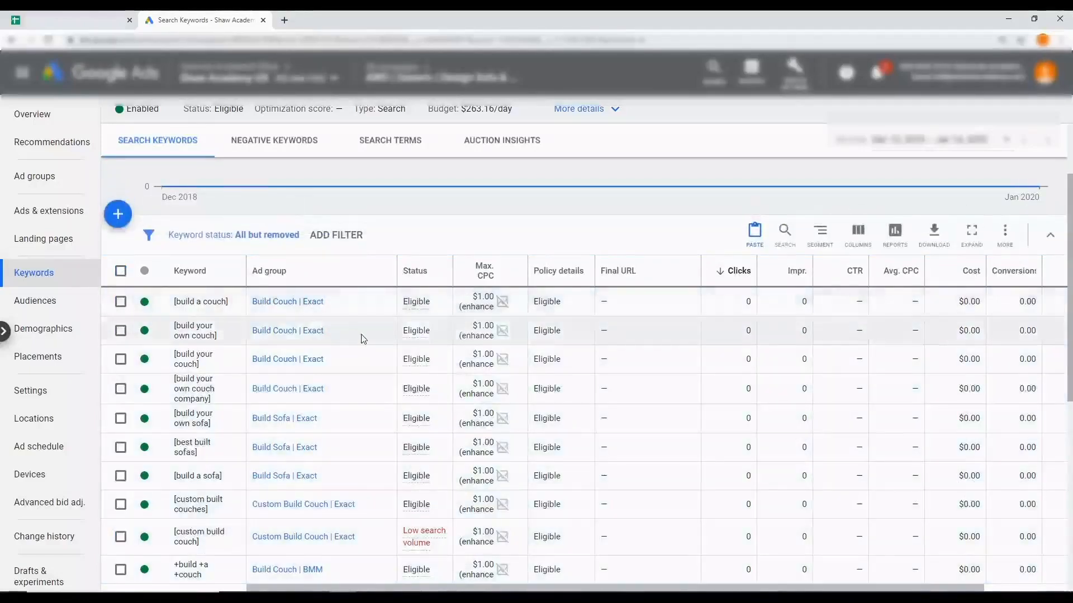
Examine the status of the exact-match keyword [custom build couch] and review the campaign's list of ad groups
{"action": "scroll", "coordinate": [361, 334], "scroll_direction": "down", "scroll_amount": 4}
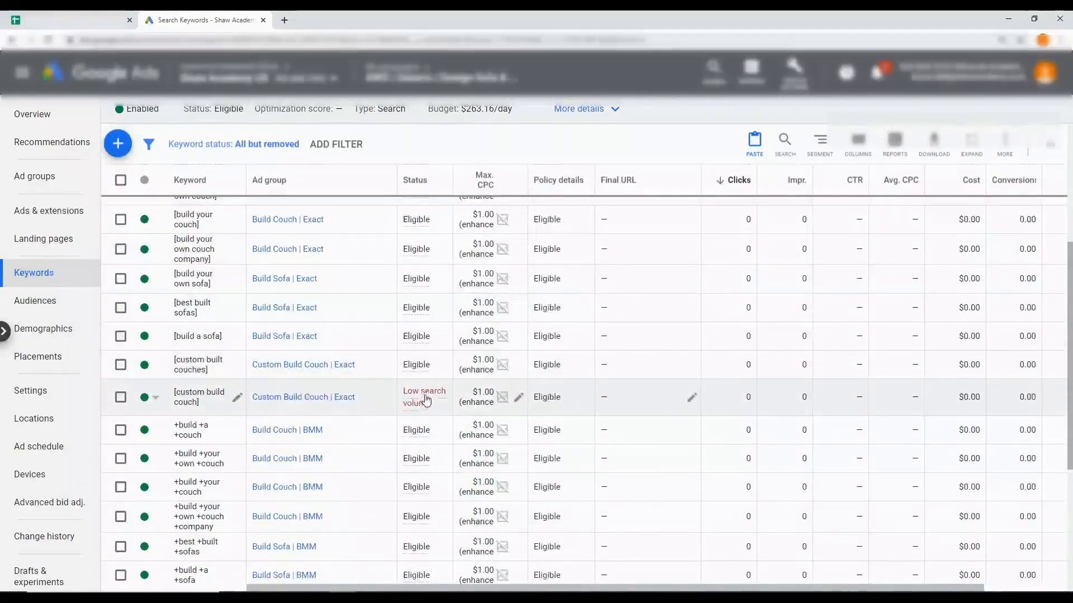
{"action": "mouse_move", "coordinate": [426, 398]}
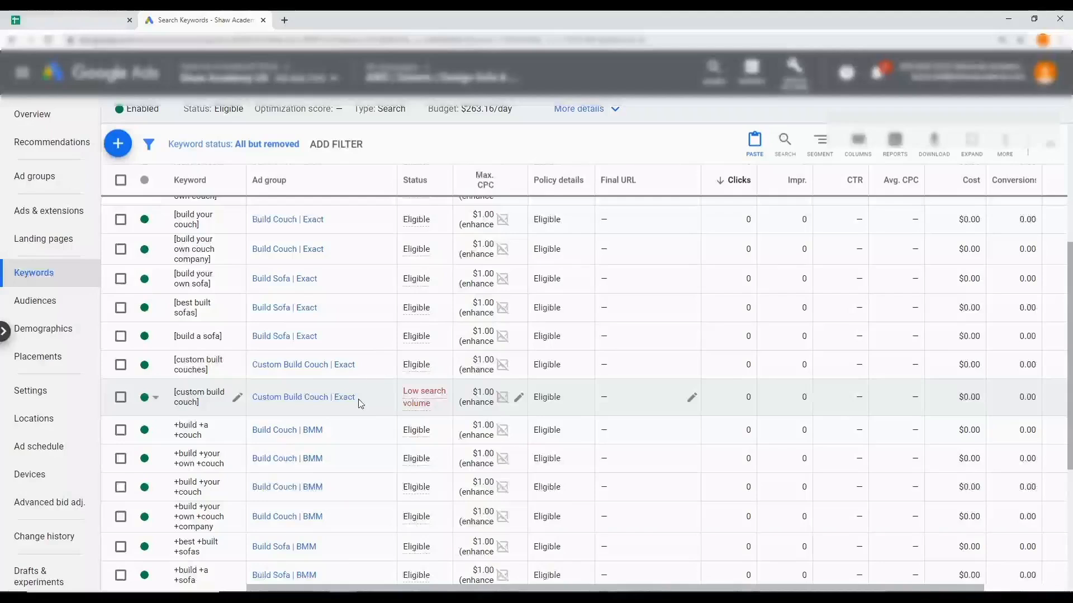
{"action": "scroll", "coordinate": [361, 403], "scroll_direction": "down", "scroll_amount": 4}
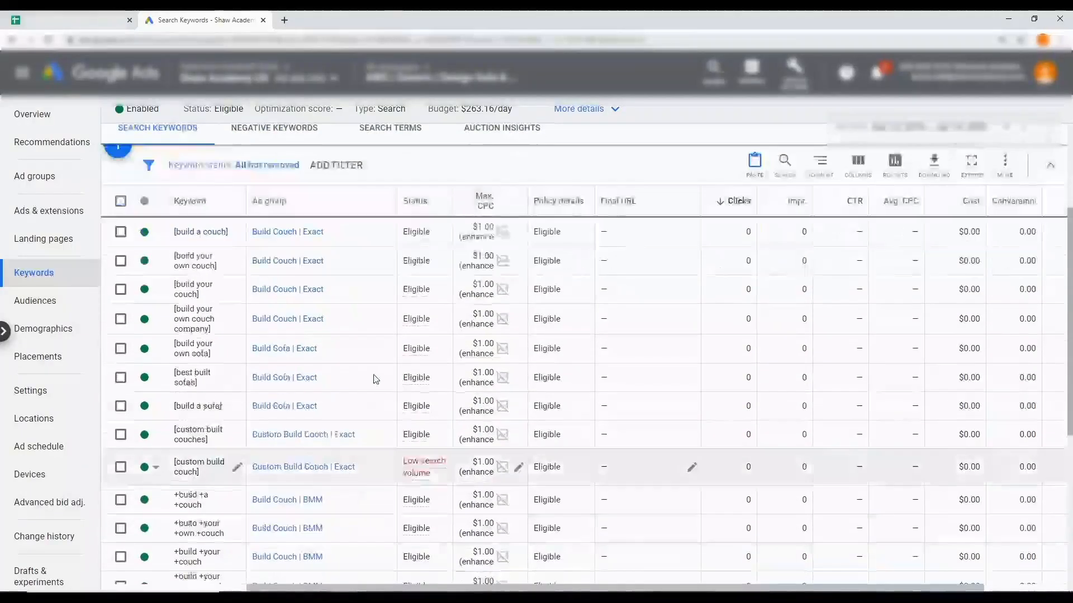
{"action": "scroll", "coordinate": [353, 396], "scroll_direction": "down", "scroll_amount": 3}
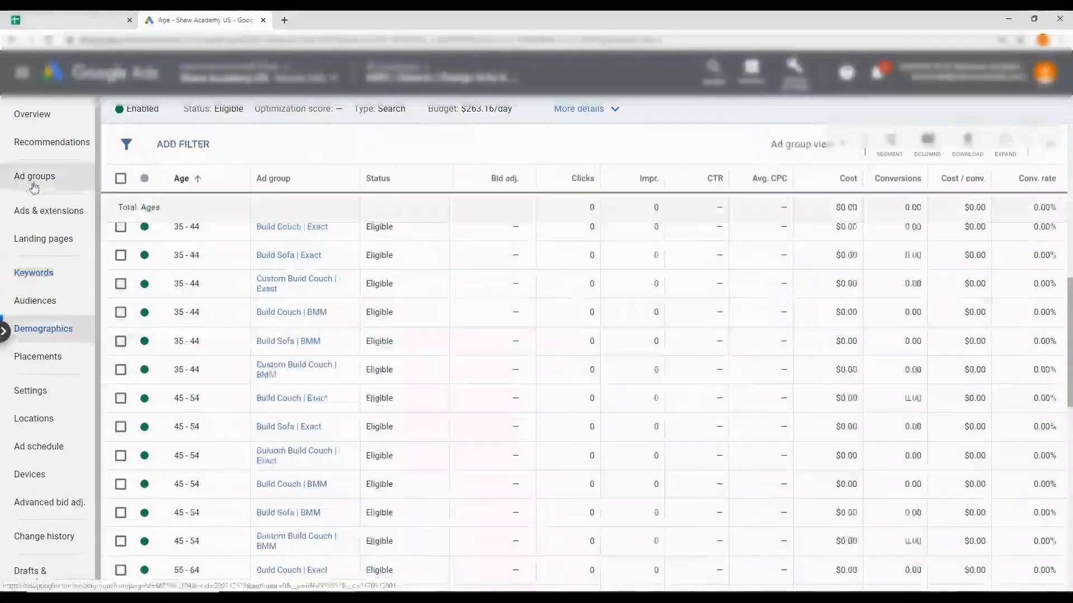
{"action": "left_click", "coordinate": [45, 186]}
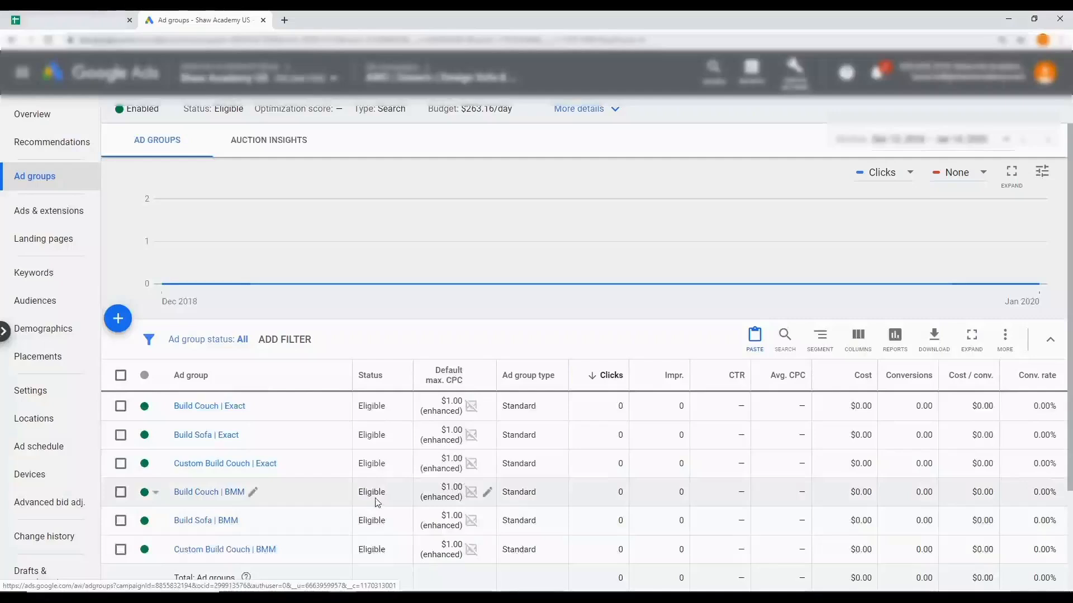
{"action": "scroll", "coordinate": [377, 503], "scroll_direction": "down", "scroll_amount": 1}
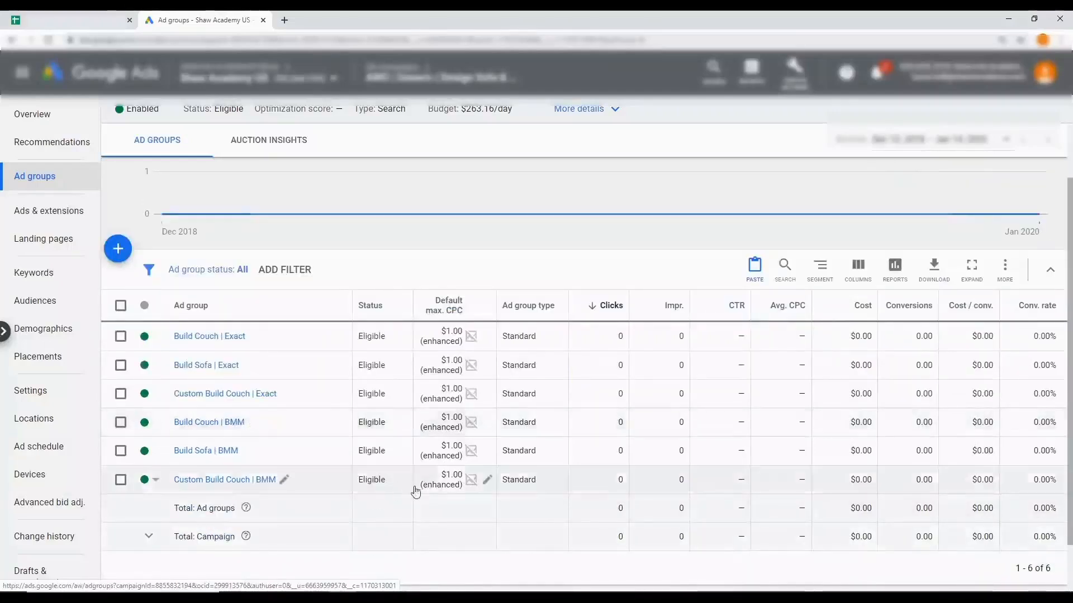